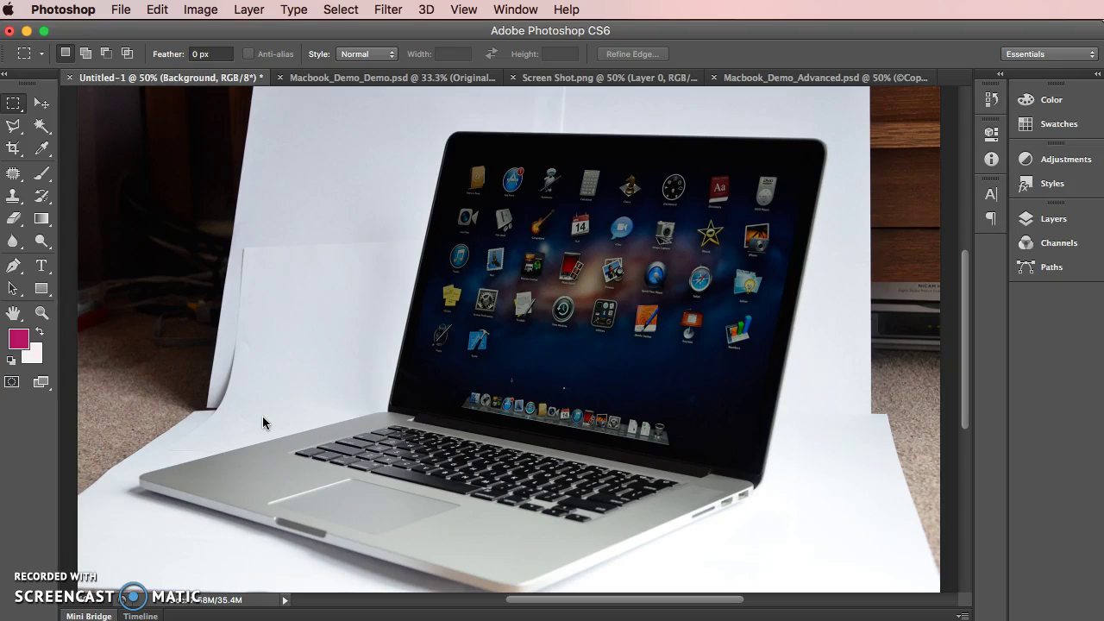
Open the Layers panel to list the Finish, Copy, masked Copy, Grey and Background layers.
{"action": "left_click", "coordinate": [1043, 223]}
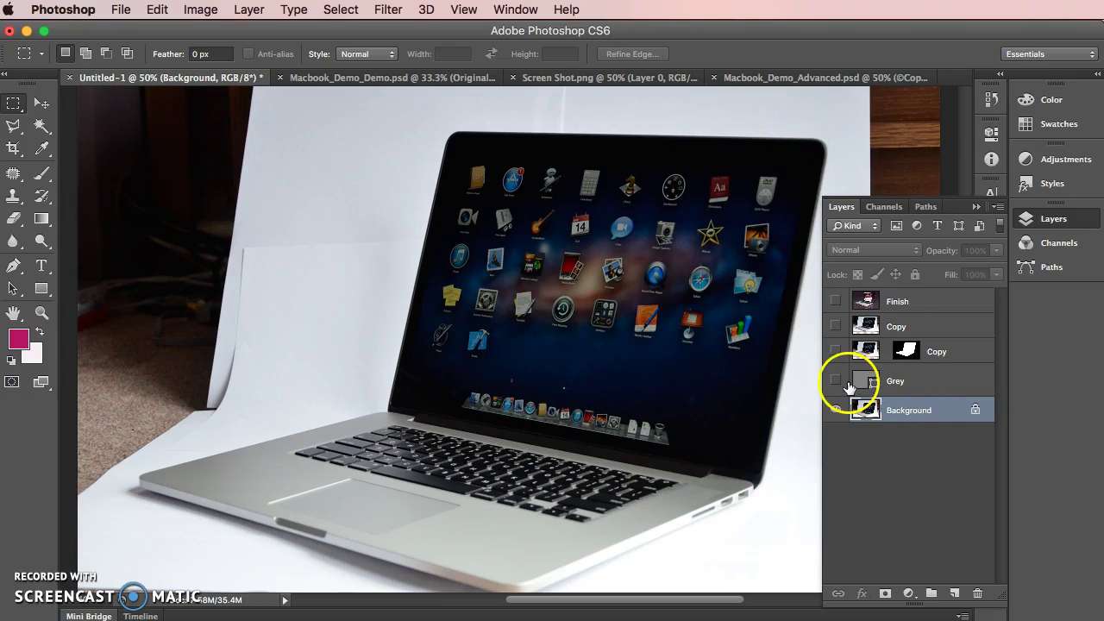
Turn on the Finish layer to show the completed laptop mockup.
{"action": "left_click_drag", "start_coordinate": [841, 383], "coordinate": [843, 306]}
{"action": "left_click", "coordinate": [835, 301]}
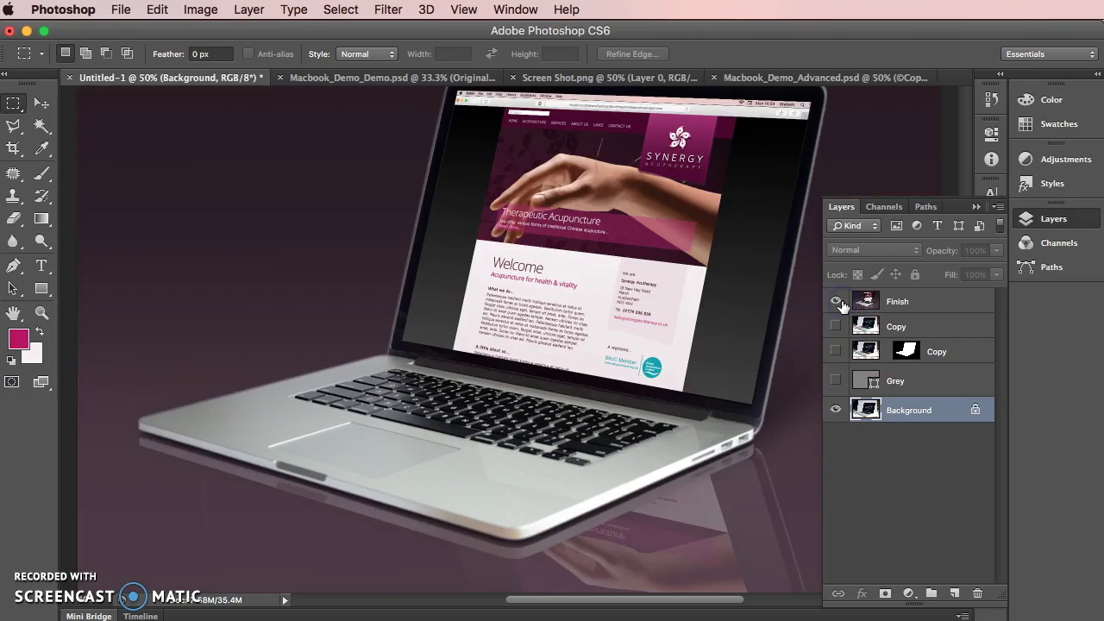
{"action": "scroll", "coordinate": [541, 319], "scroll_direction": "up", "scroll_amount": 3}
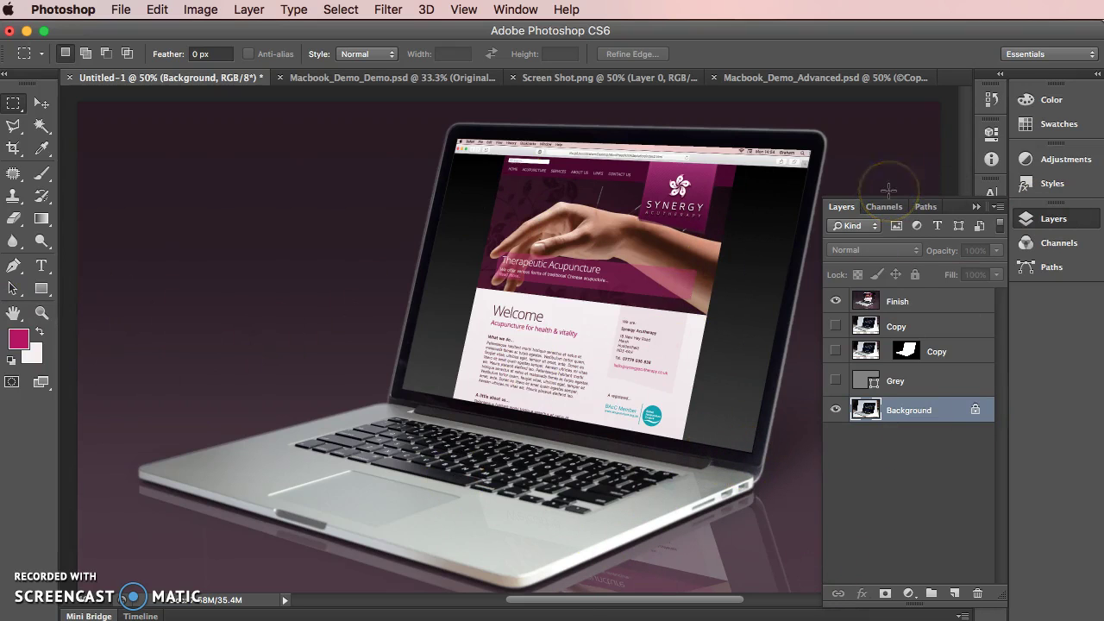
{"action": "left_click", "coordinate": [836, 301]}
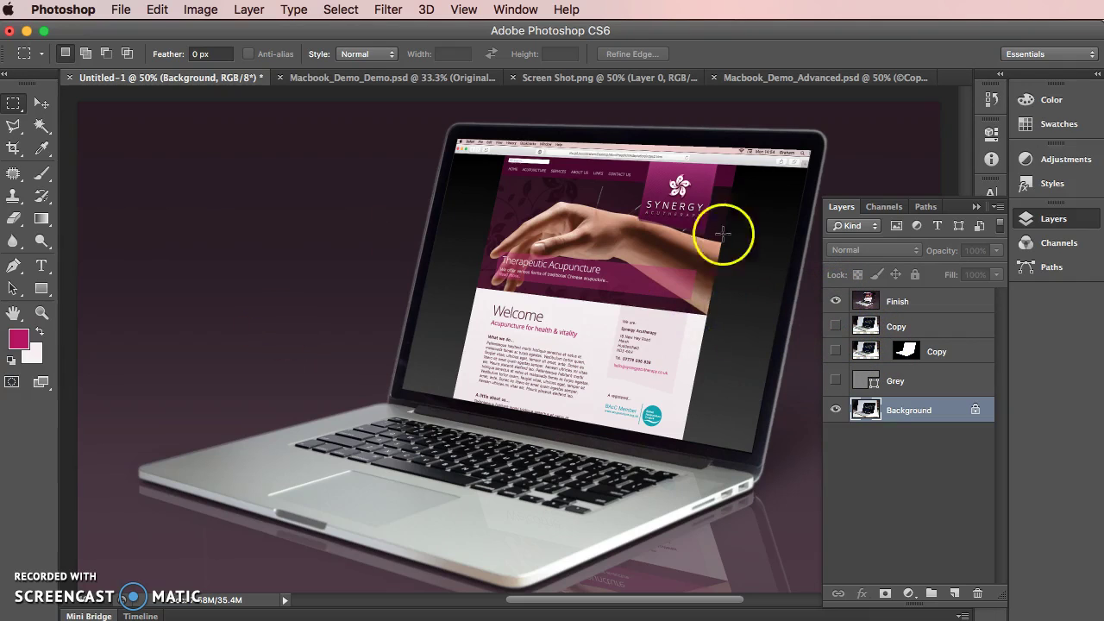
Zoom in on the laptop's Synergy website screen, pan to its top, then zoom back out.
{"action": "key", "text": "super+equal"}
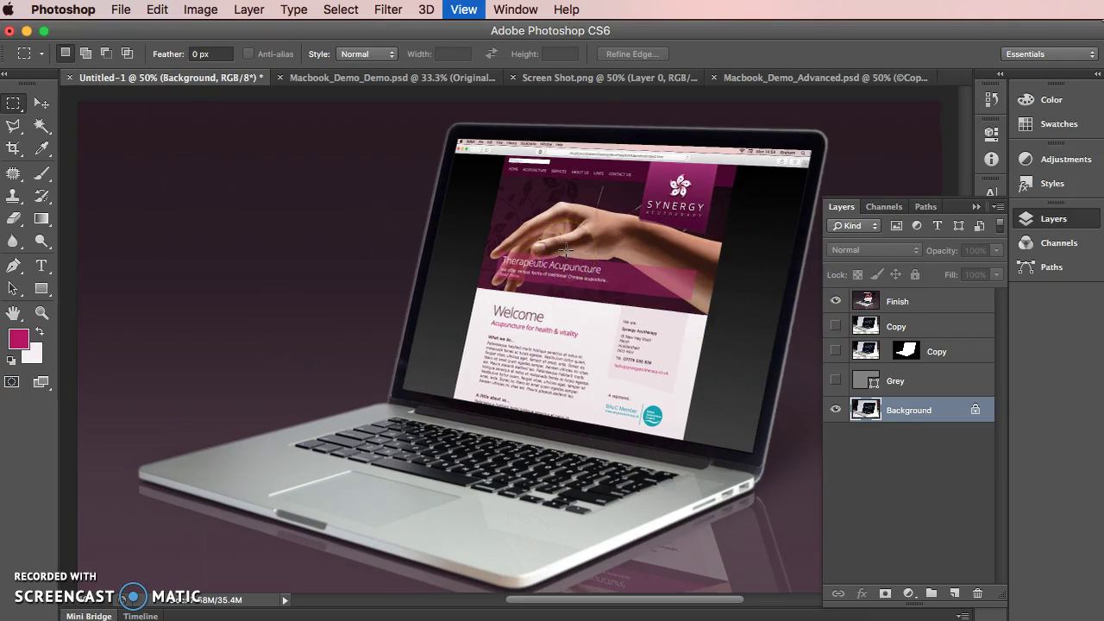
{"action": "key", "text": "super+equal"}
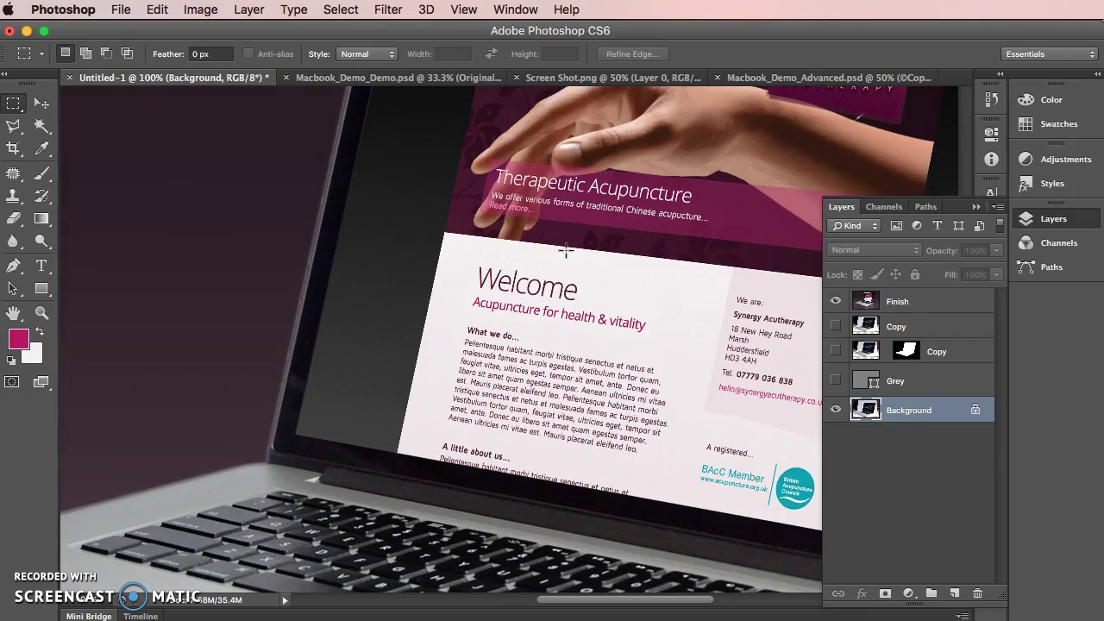
{"action": "key", "text": "super+minus"}
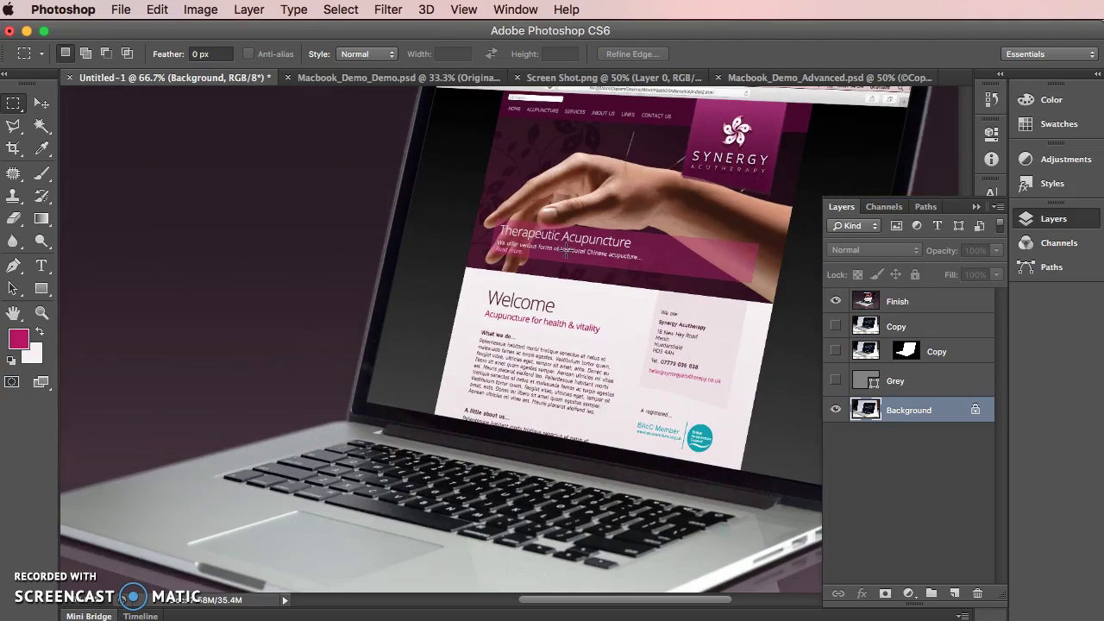
{"action": "left_click_drag", "start_coordinate": [564, 250], "coordinate": [511, 277]}
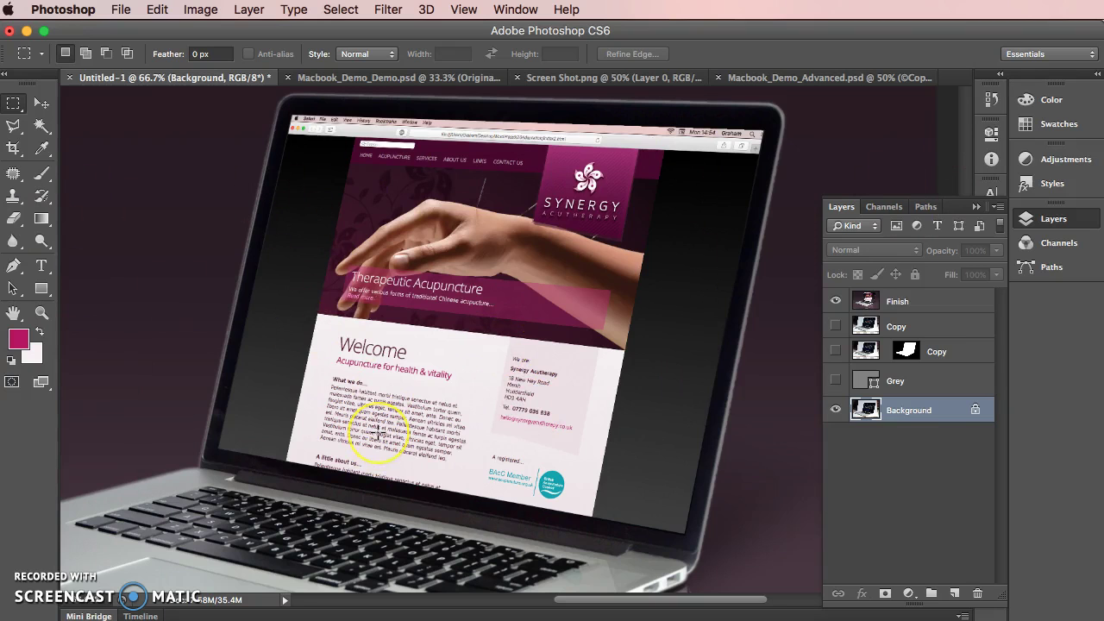
{"action": "key", "text": "super+minus"}
{"action": "key", "text": "super+minus"}
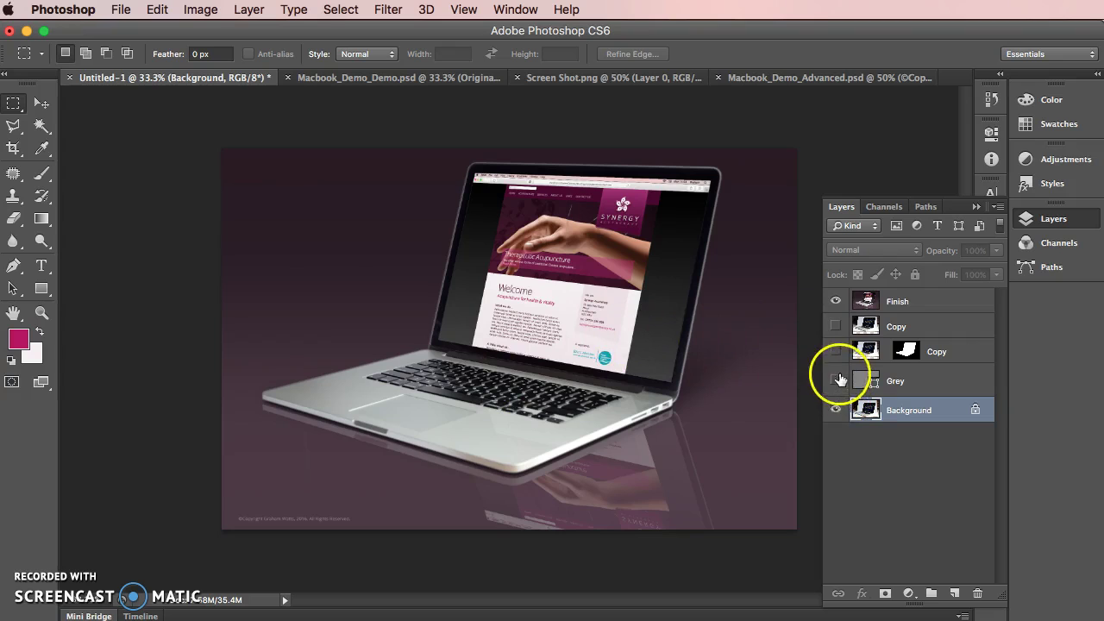
Hide Finish, show and select the Copy layer, and nudge it into alignment over Background.
{"action": "left_click", "coordinate": [835, 302]}
{"action": "left_click", "coordinate": [865, 414]}
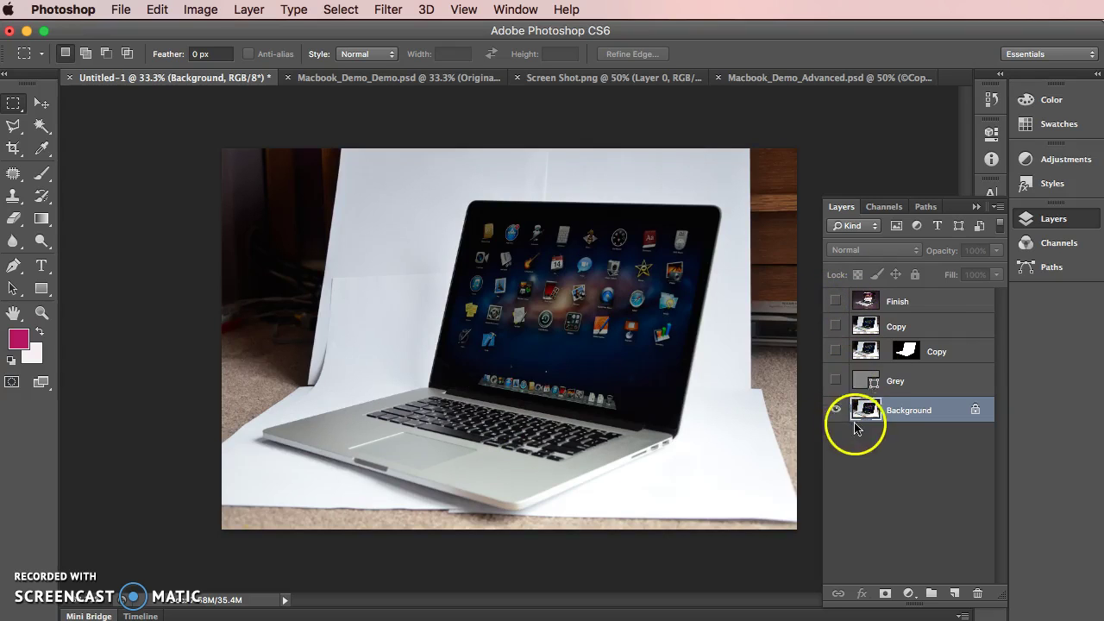
{"action": "left_click", "coordinate": [836, 326]}
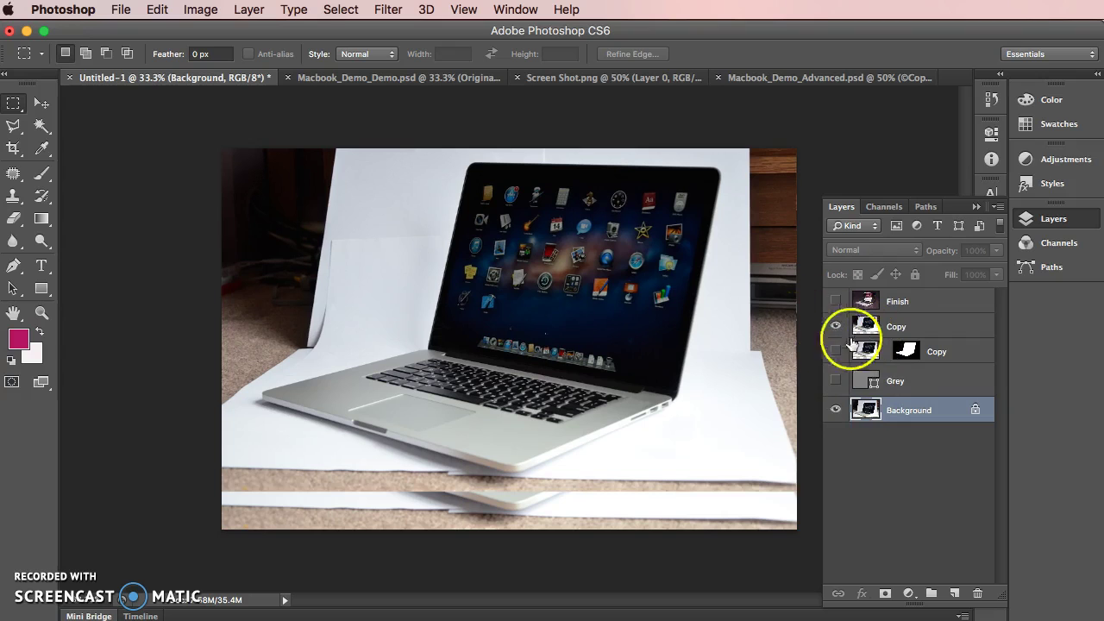
{"action": "left_click", "coordinate": [874, 328]}
{"action": "left_click_drag", "start_coordinate": [618, 322], "coordinate": [617, 347]}
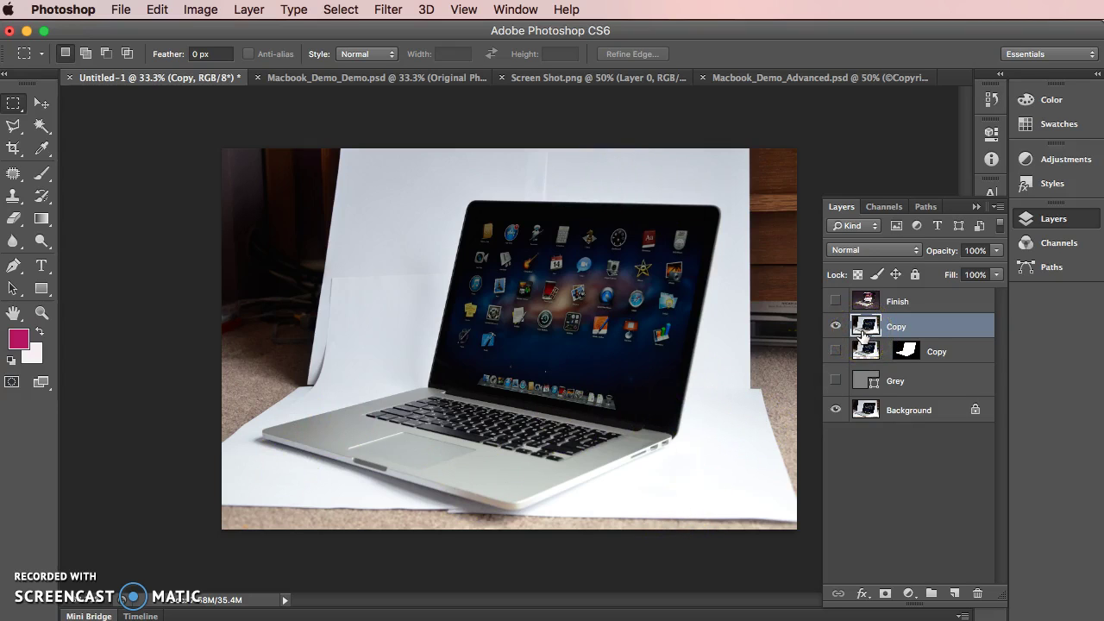
{"action": "key", "text": "super+plus"}
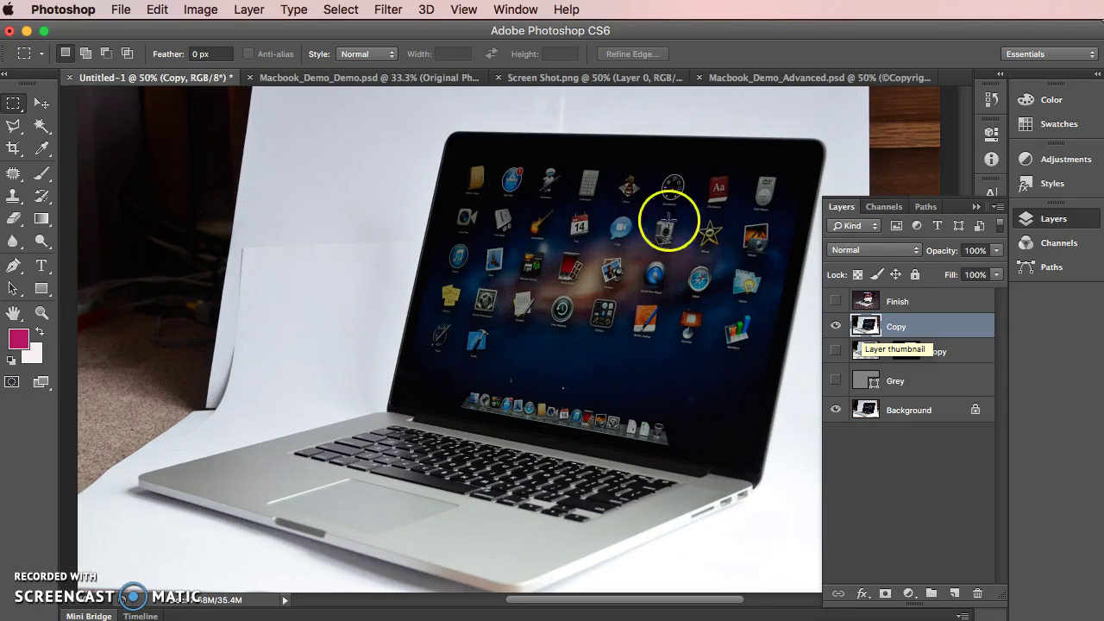
Zoom to 66.7% on the laptop's base and pick the Magic Wand for the white backdrop.
{"action": "left_click_drag", "start_coordinate": [665, 288], "coordinate": [473, 223]}
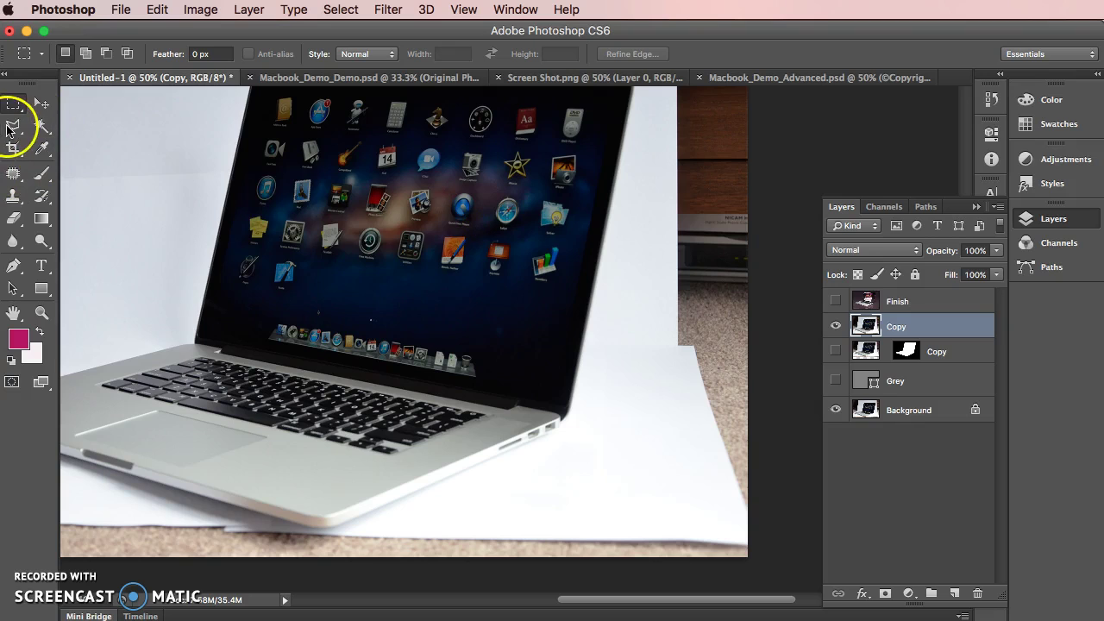
{"action": "key", "text": "super+equal"}
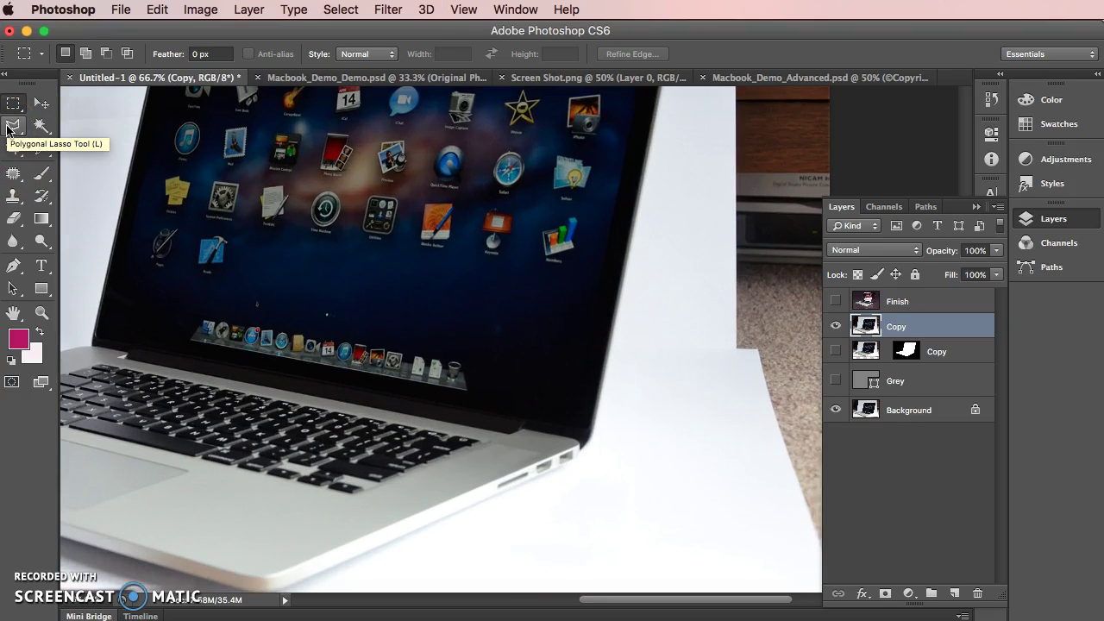
{"action": "left_click", "coordinate": [40, 125]}
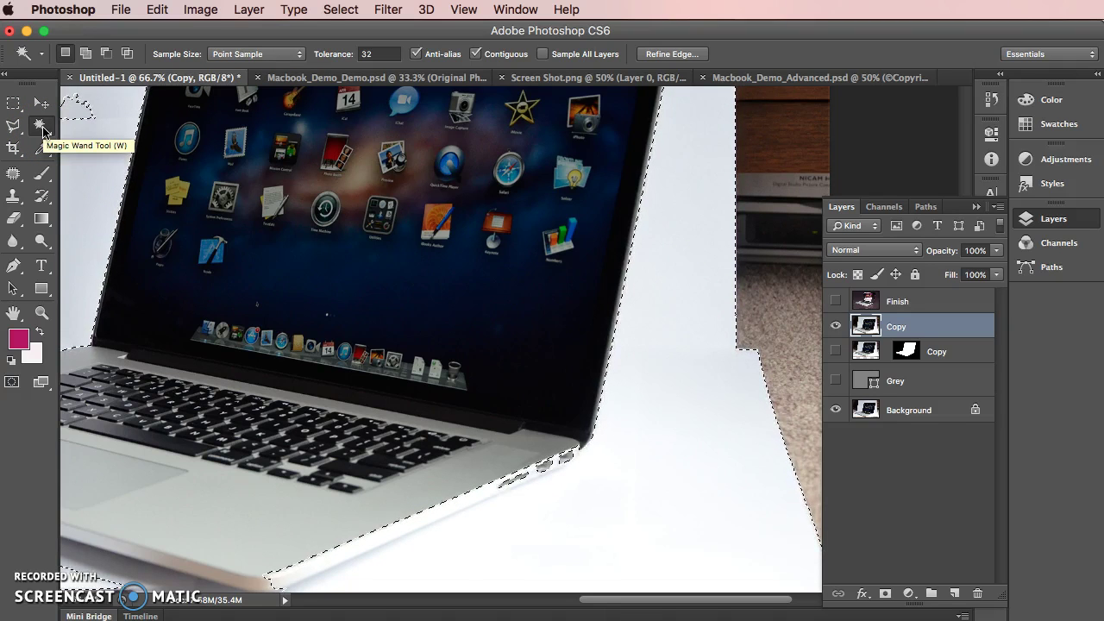
Show the Grey layer instead of Background and add a layer mask to Copy.
{"action": "left_click", "coordinate": [836, 412]}
{"action": "left_click", "coordinate": [835, 380]}
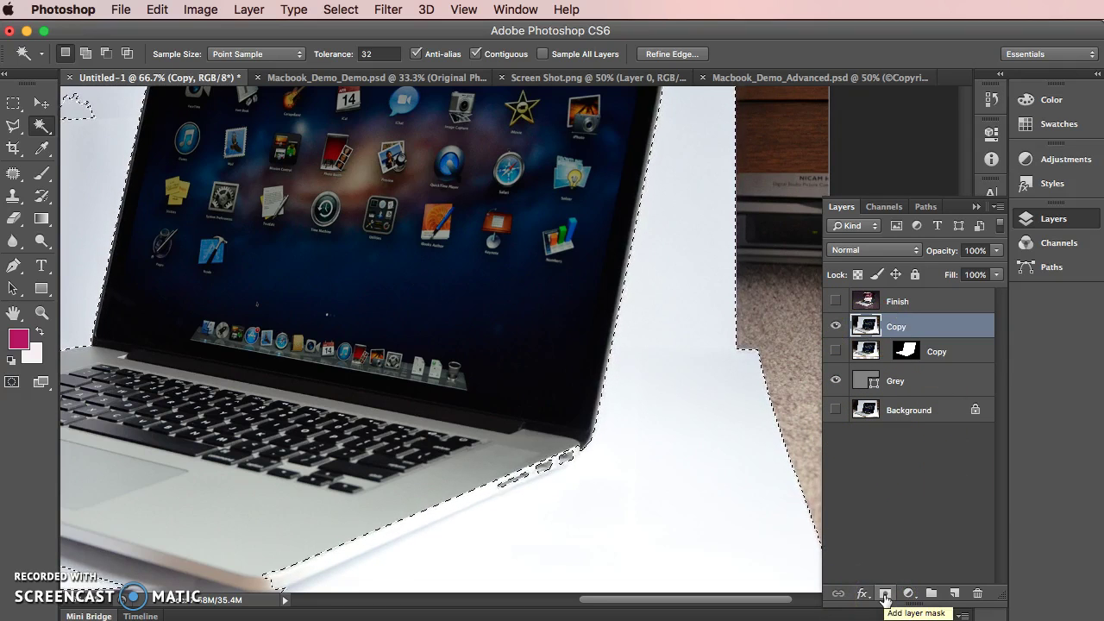
{"action": "left_click", "coordinate": [884, 595]}
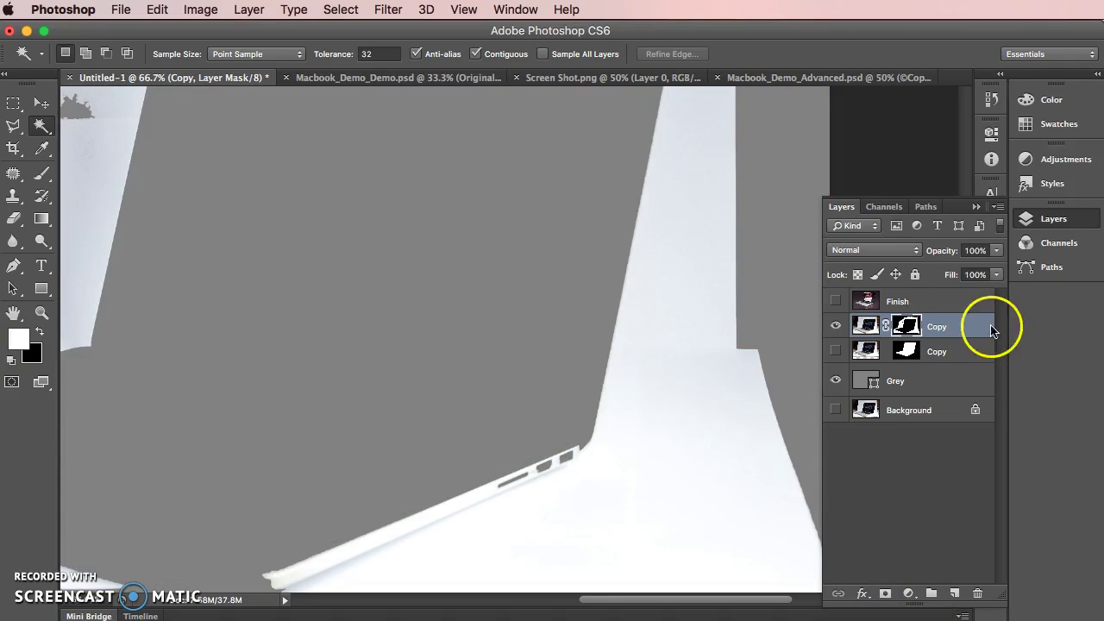
Invert the Copy layer's mask, then drag it to the trash and delete it.
{"action": "left_click", "coordinate": [914, 326]}
{"action": "key", "text": "super+i"}
{"action": "left_click", "coordinate": [643, 433]}
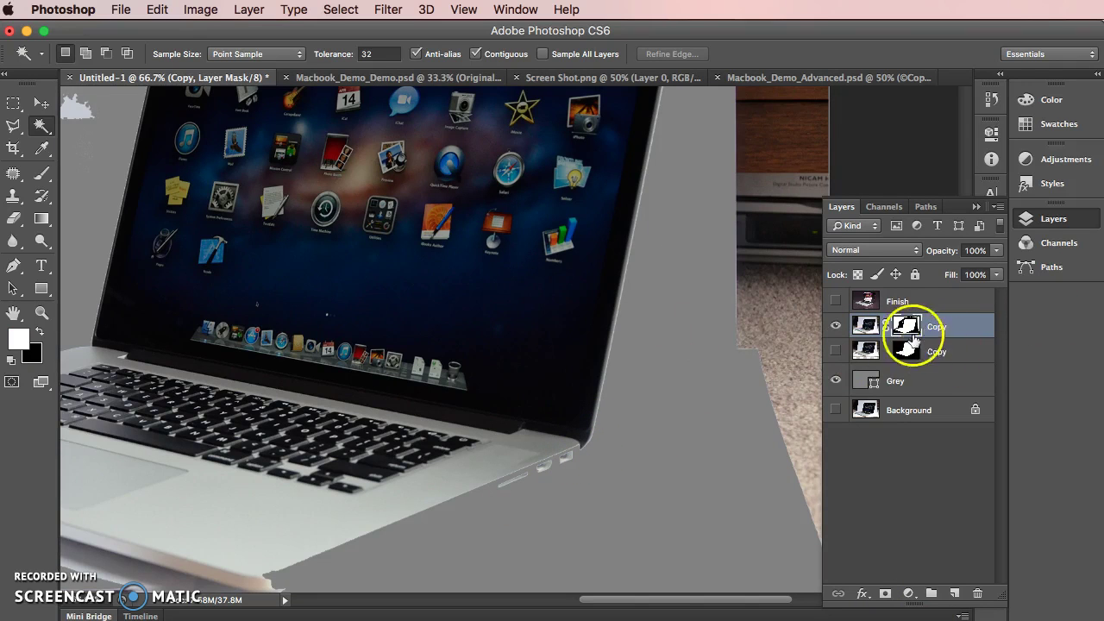
{"action": "left_click_drag", "start_coordinate": [914, 327], "coordinate": [979, 593]}
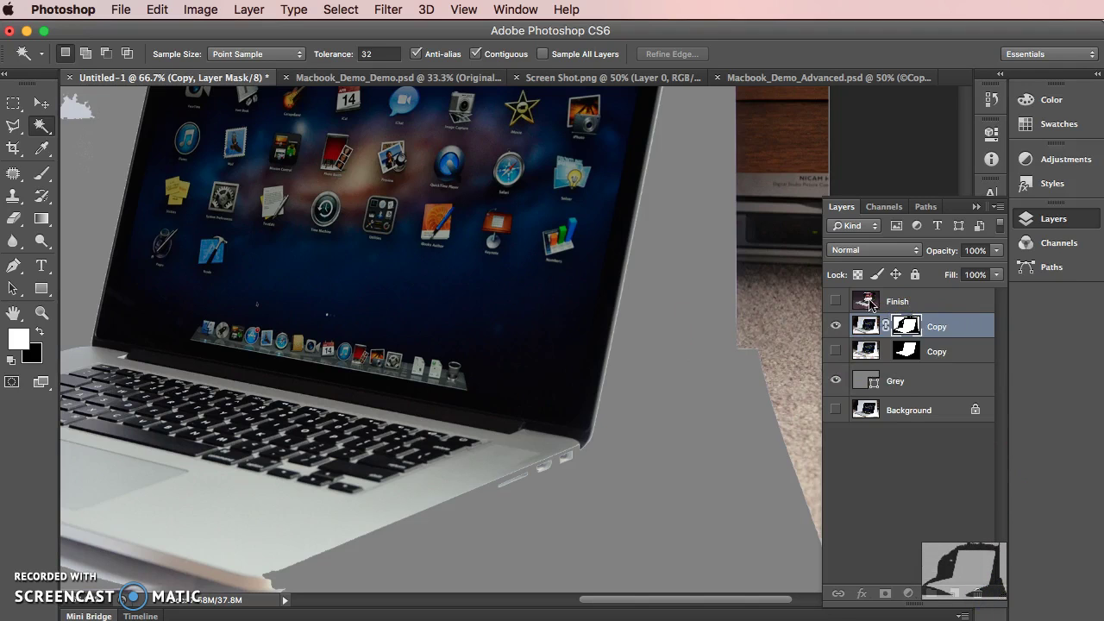
{"action": "left_click", "coordinate": [750, 322]}
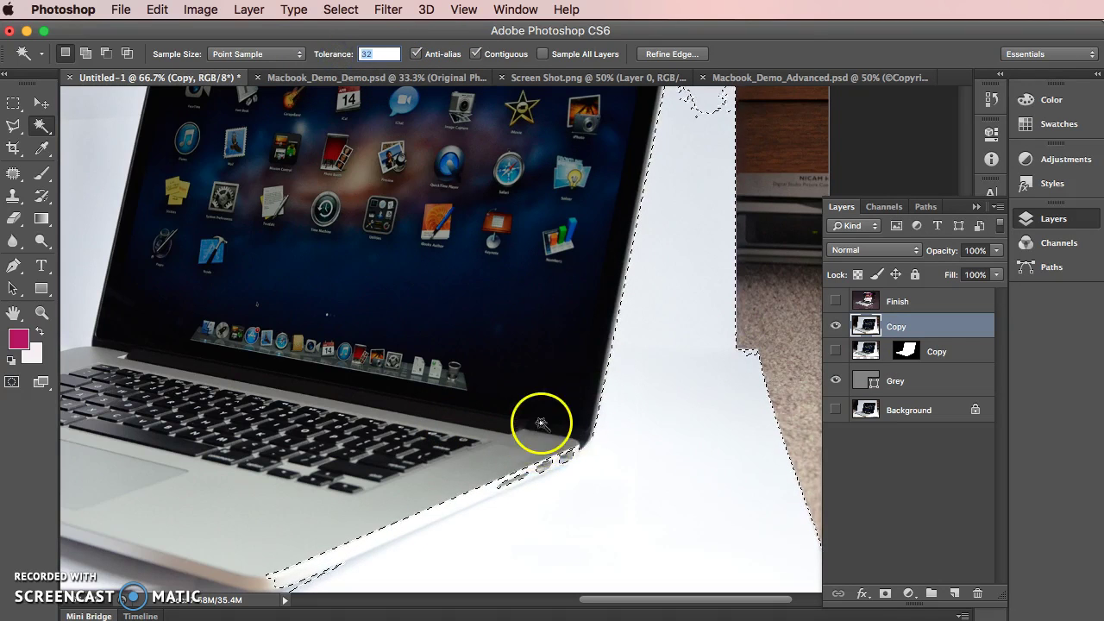
Set Magic Wand tolerance to 12 and reselect the white backdrop, adding areas by the front edge.
{"action": "left_click", "coordinate": [722, 259]}
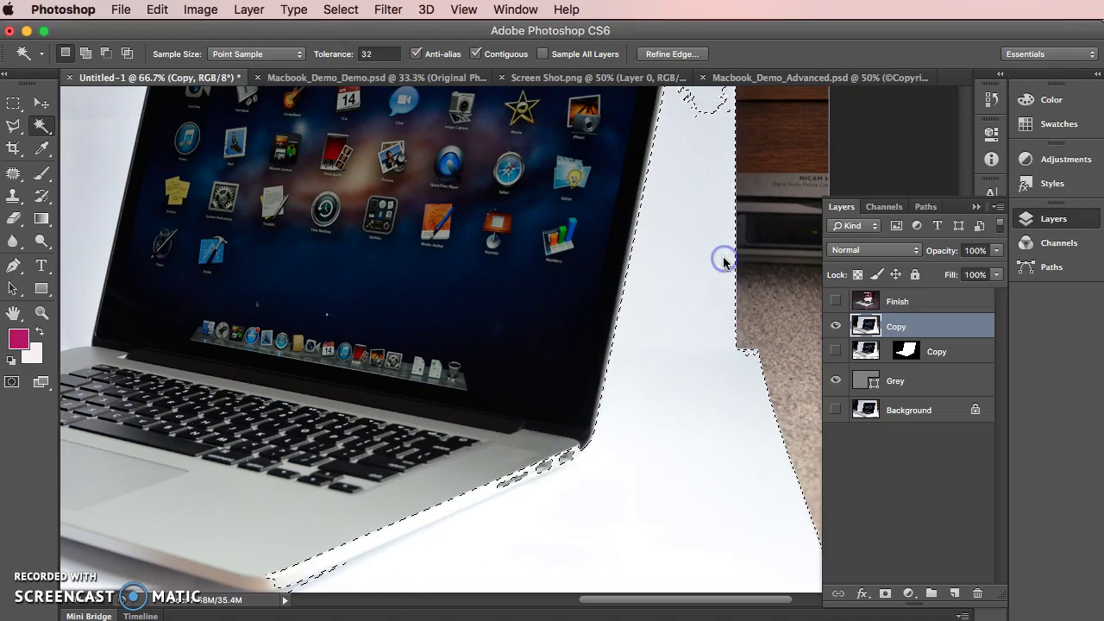
{"action": "left_click", "coordinate": [314, 50]}
{"action": "type", "text": "12"}
{"action": "left_click", "coordinate": [700, 141]}
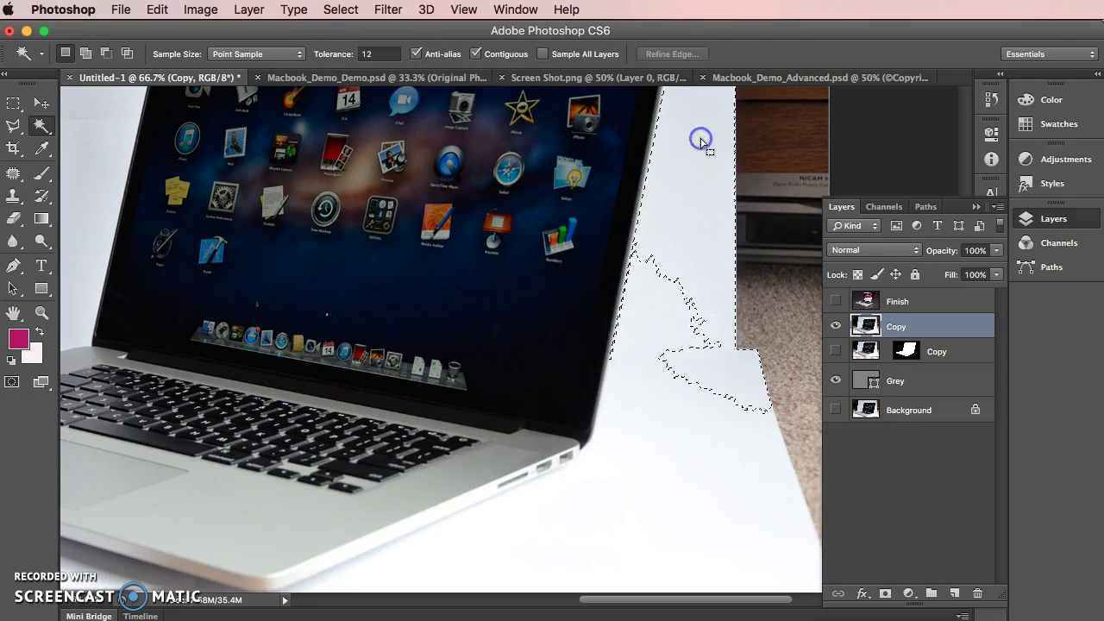
{"action": "left_click", "coordinate": [666, 333], "text": "shift"}
{"action": "left_click", "coordinate": [679, 487], "text": "shift"}
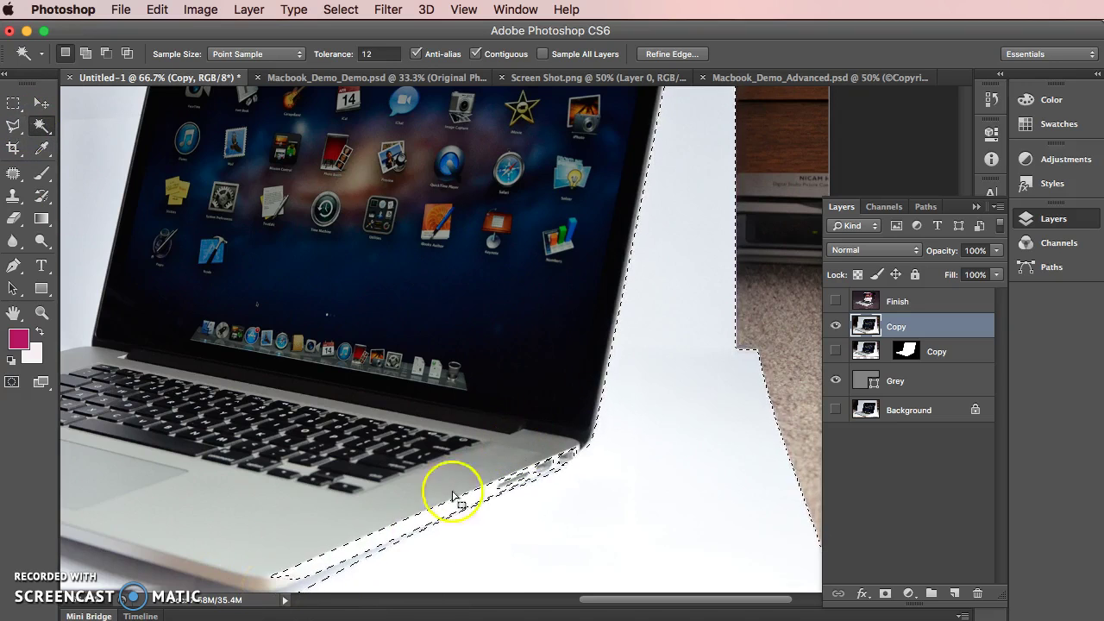
{"action": "left_click_drag", "start_coordinate": [40, 128], "coordinate": [99, 121]}
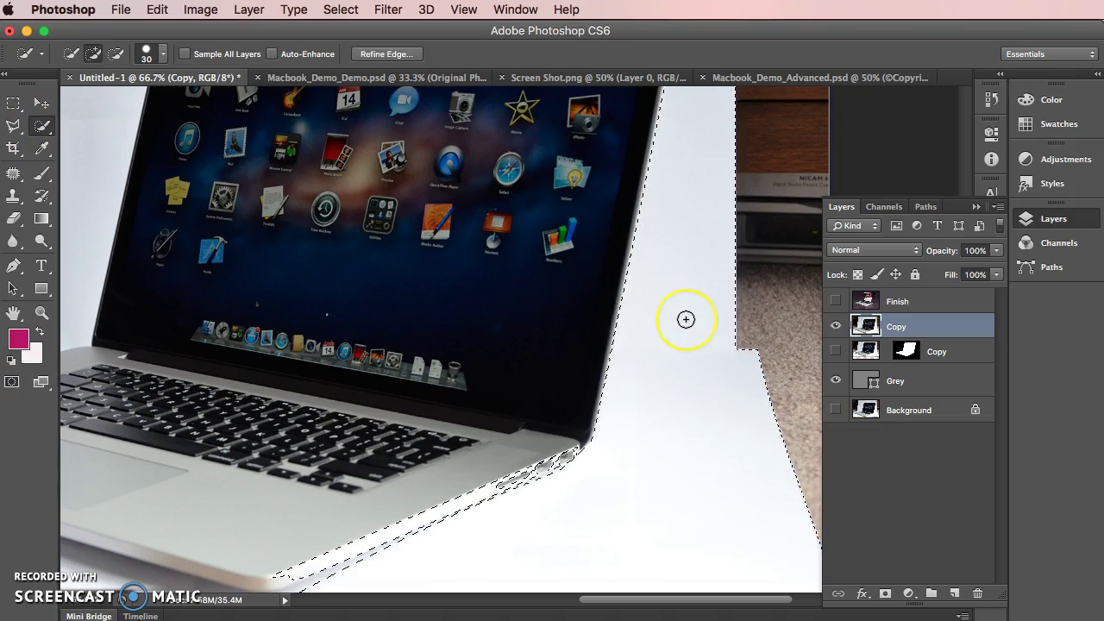
Brush the backdrop selection tighter along the laptop's base edge, then deselect everything.
{"action": "key", "text": "super+d"}
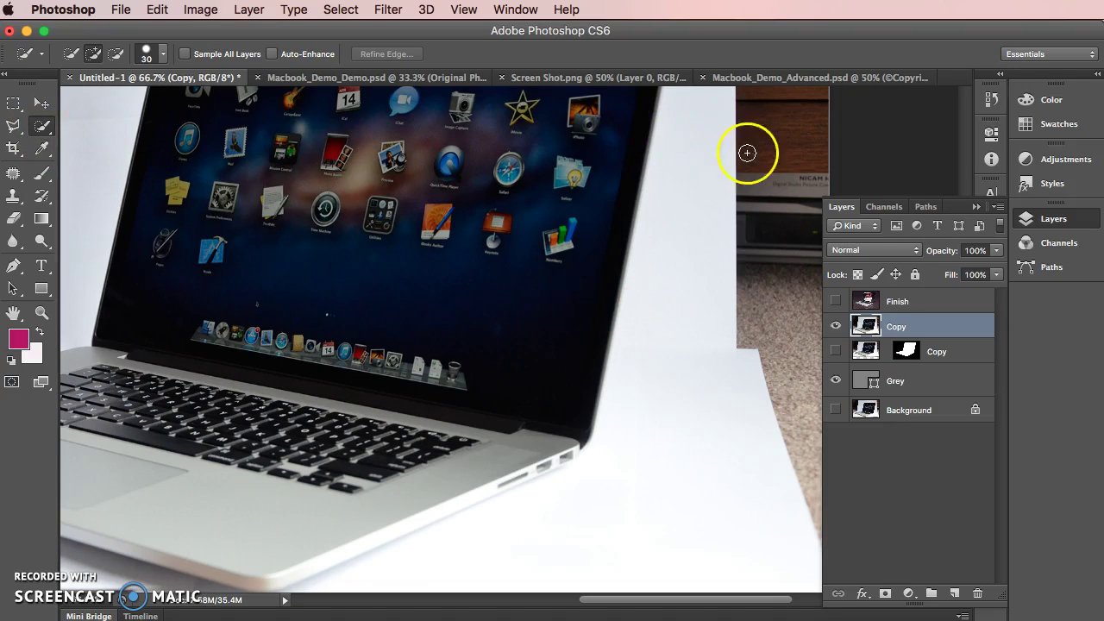
{"action": "left_click", "coordinate": [677, 367]}
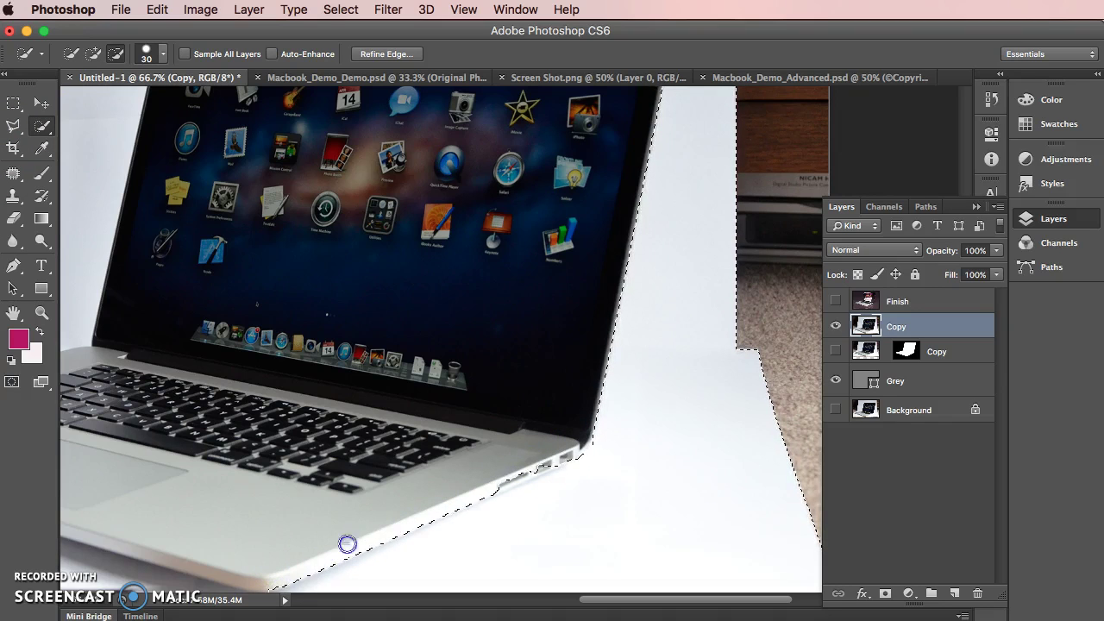
{"action": "mouse_move", "coordinate": [522, 455]}
{"action": "left_mouse_down"}
{"action": "mouse_move", "coordinate": [463, 489]}
{"action": "mouse_move", "coordinate": [498, 483]}
{"action": "left_mouse_up"}
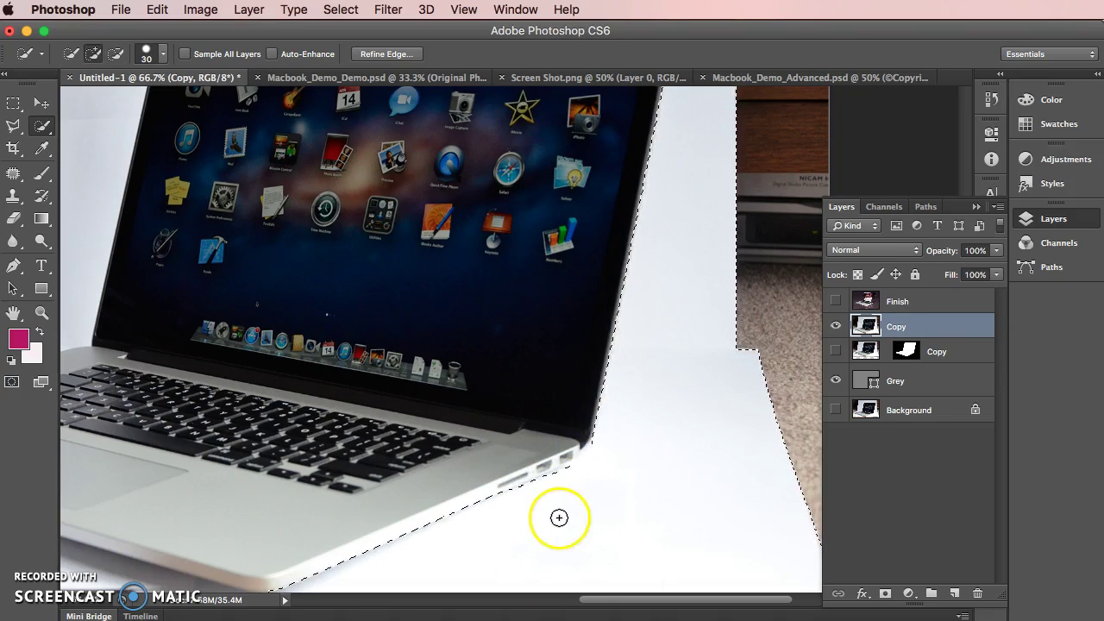
{"action": "mouse_move", "coordinate": [547, 481]}
{"action": "left_mouse_down"}
{"action": "mouse_move", "coordinate": [390, 498]}
{"action": "mouse_move", "coordinate": [306, 549]}
{"action": "left_mouse_up"}
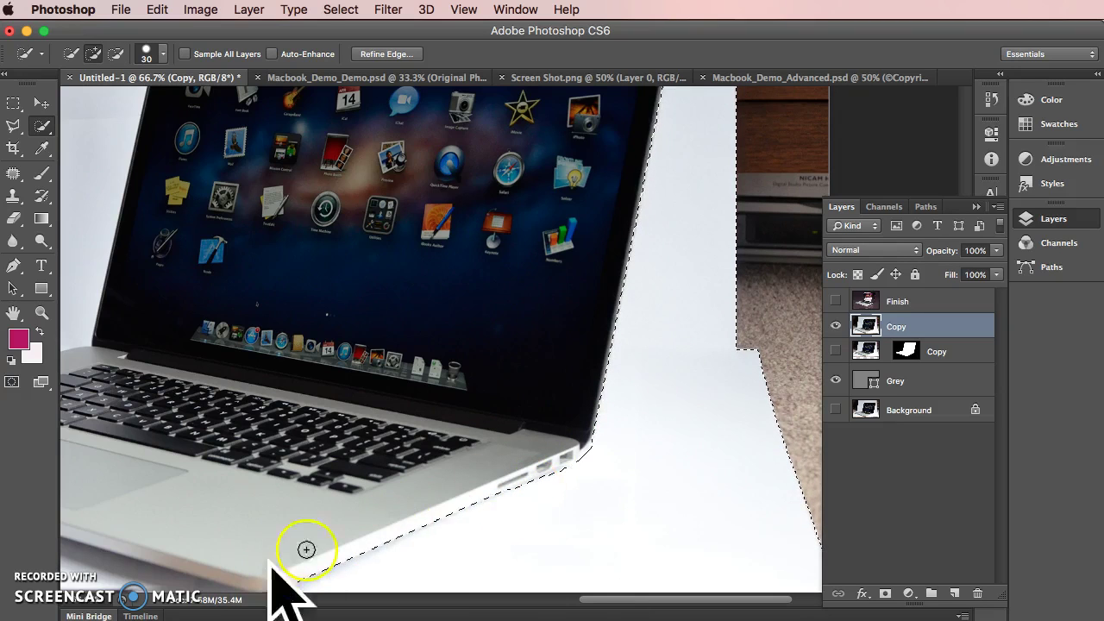
{"action": "left_click", "coordinate": [14, 104]}
{"action": "left_click", "coordinate": [371, 179]}
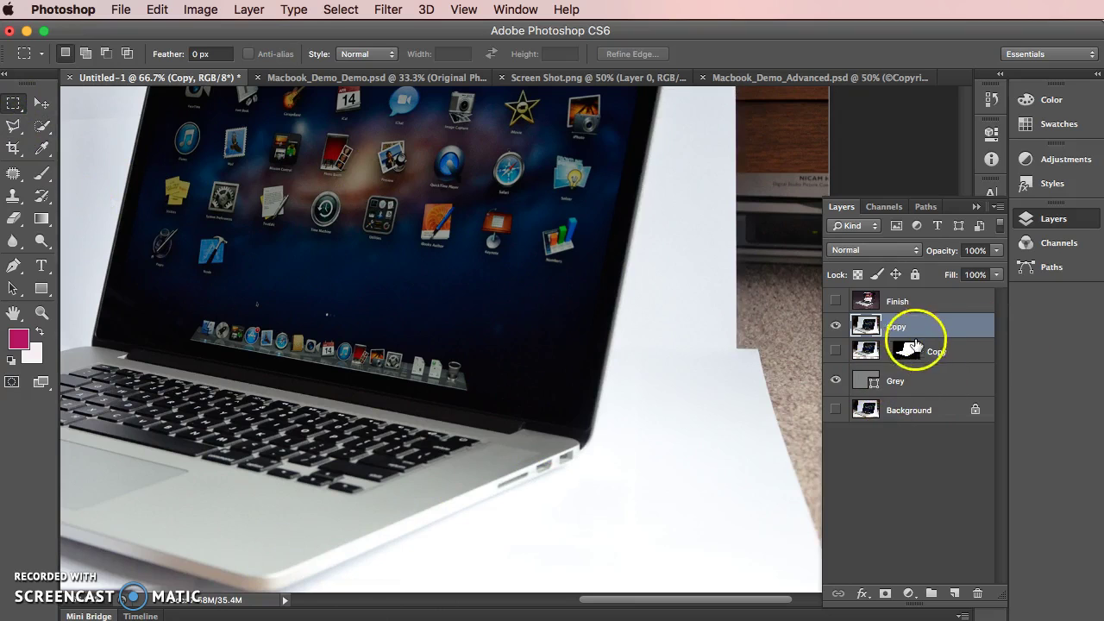
View the Green and Red channels alone, then restore full RGB and return to Layers.
{"action": "left_click", "coordinate": [884, 206]}
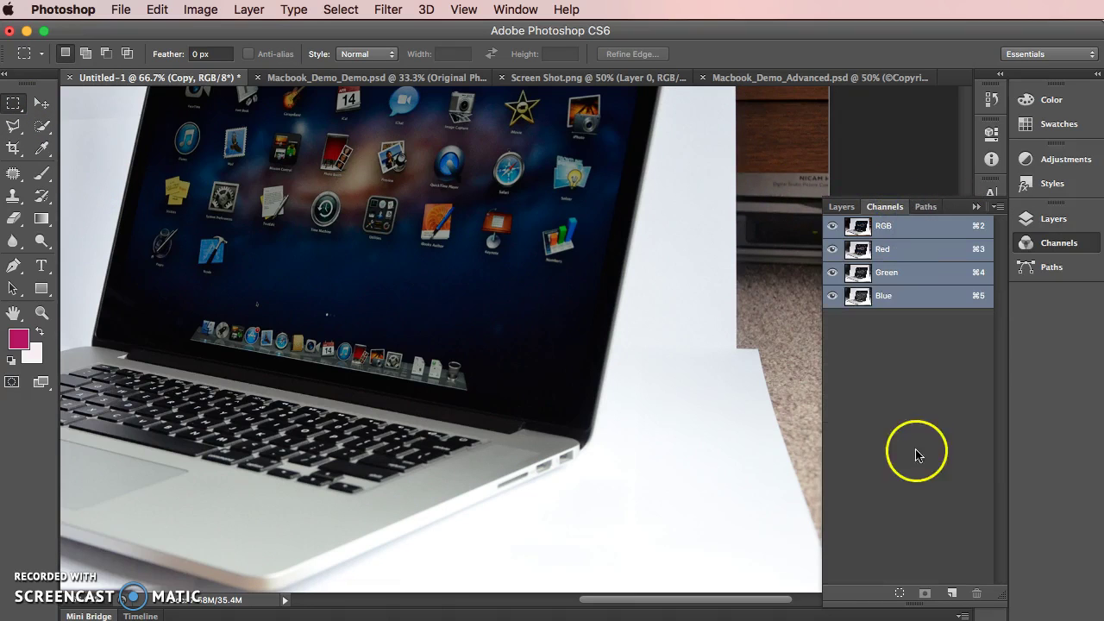
{"action": "left_click", "coordinate": [864, 271]}
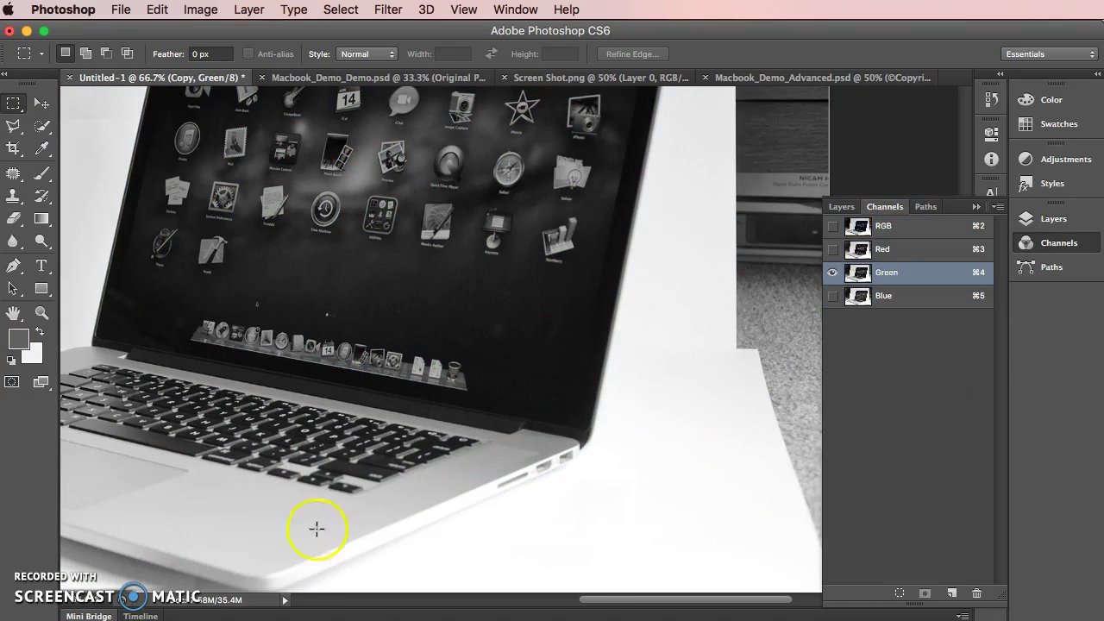
{"action": "left_click", "coordinate": [856, 249]}
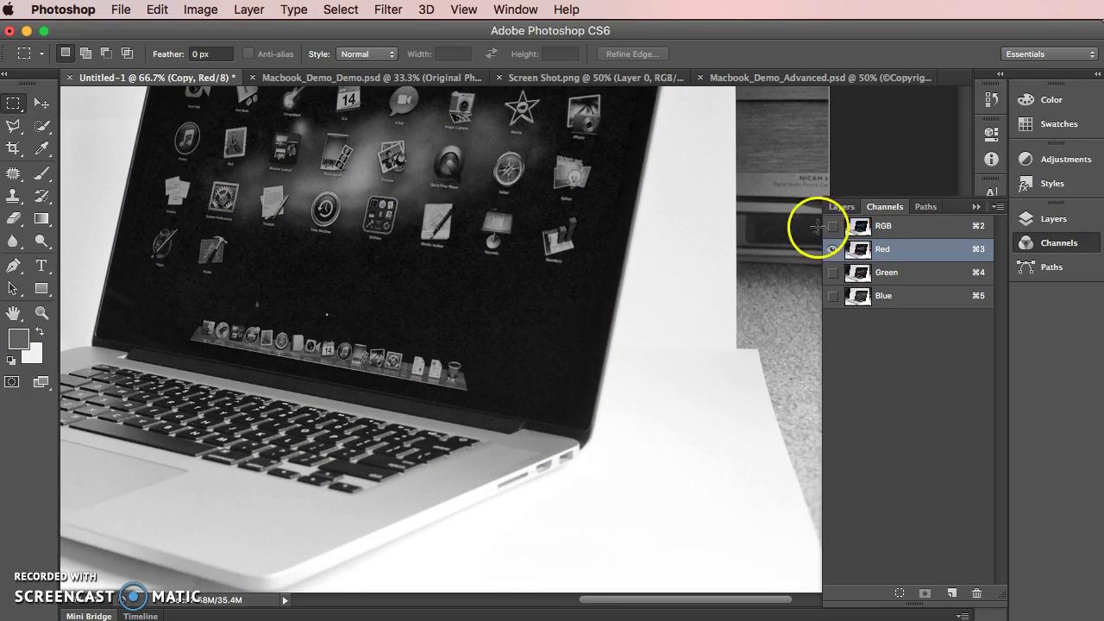
{"action": "left_click", "coordinate": [849, 226]}
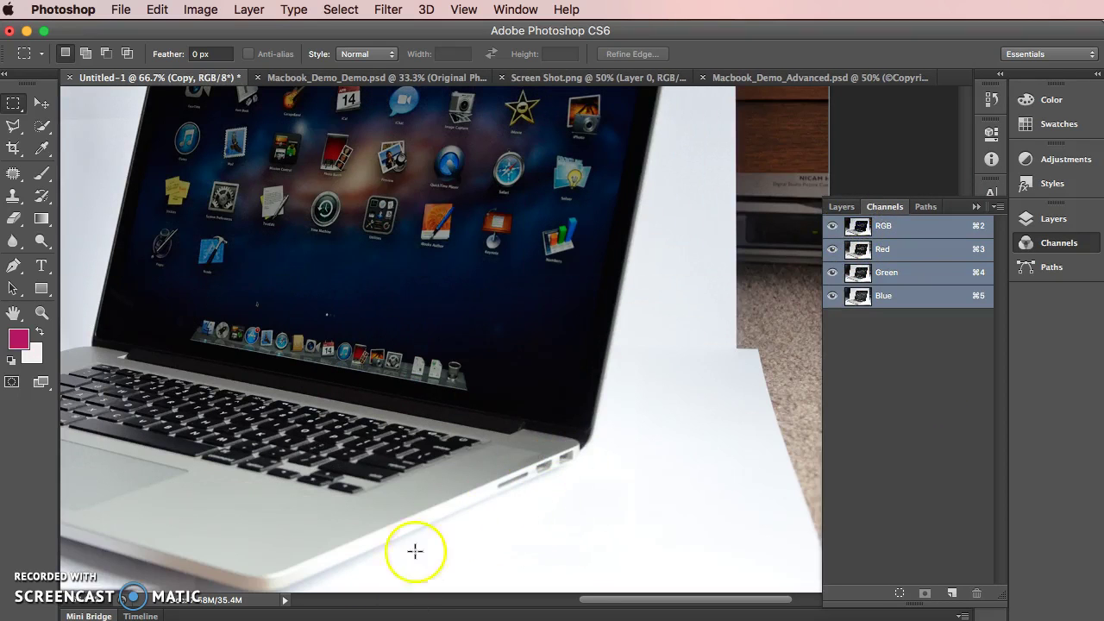
{"action": "left_click", "coordinate": [849, 209]}
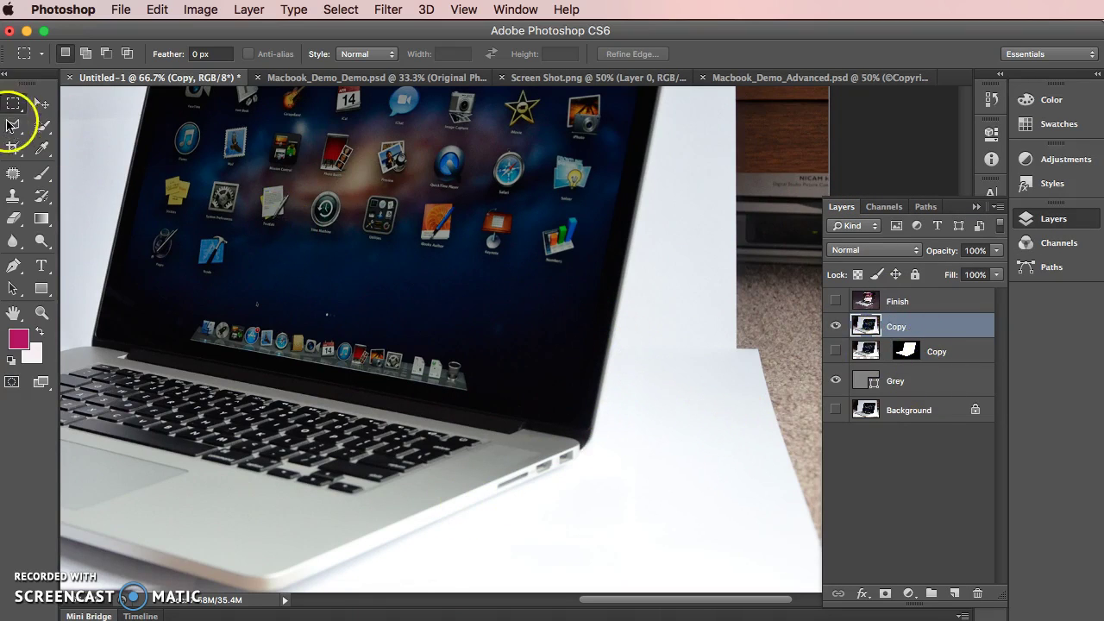
Choose the Polygonal Lasso tool and zoom to 100% on the laptop's screen corner.
{"action": "left_click", "coordinate": [11, 126]}
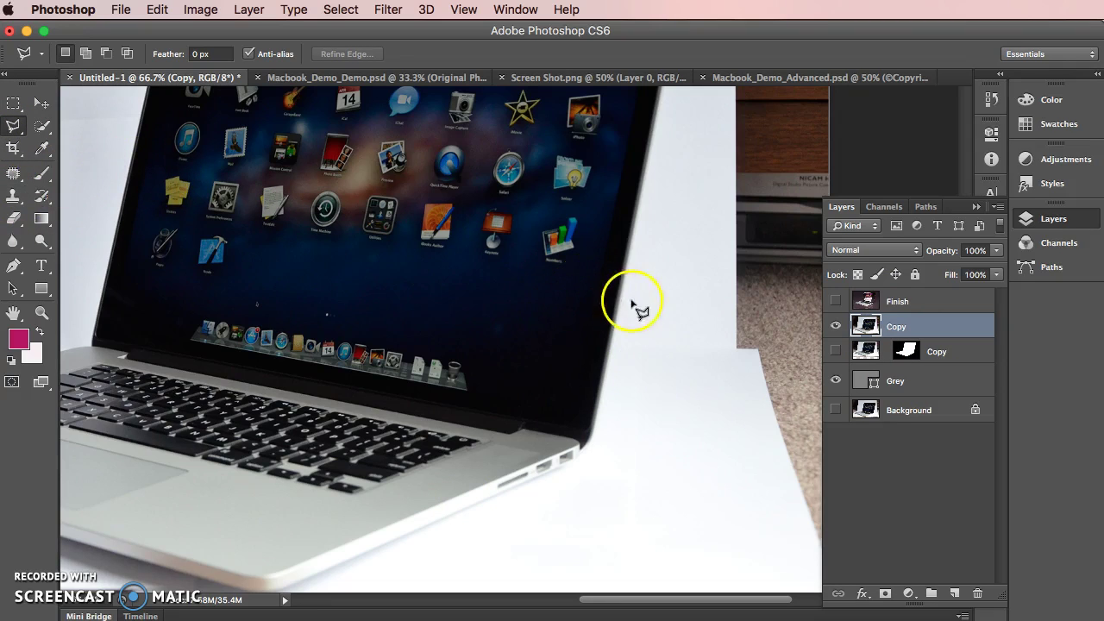
{"action": "scroll", "coordinate": [614, 320], "scroll_direction": "up", "scroll_amount": 3}
{"action": "scroll", "coordinate": [609, 336], "scroll_direction": "up", "scroll_amount": 1}
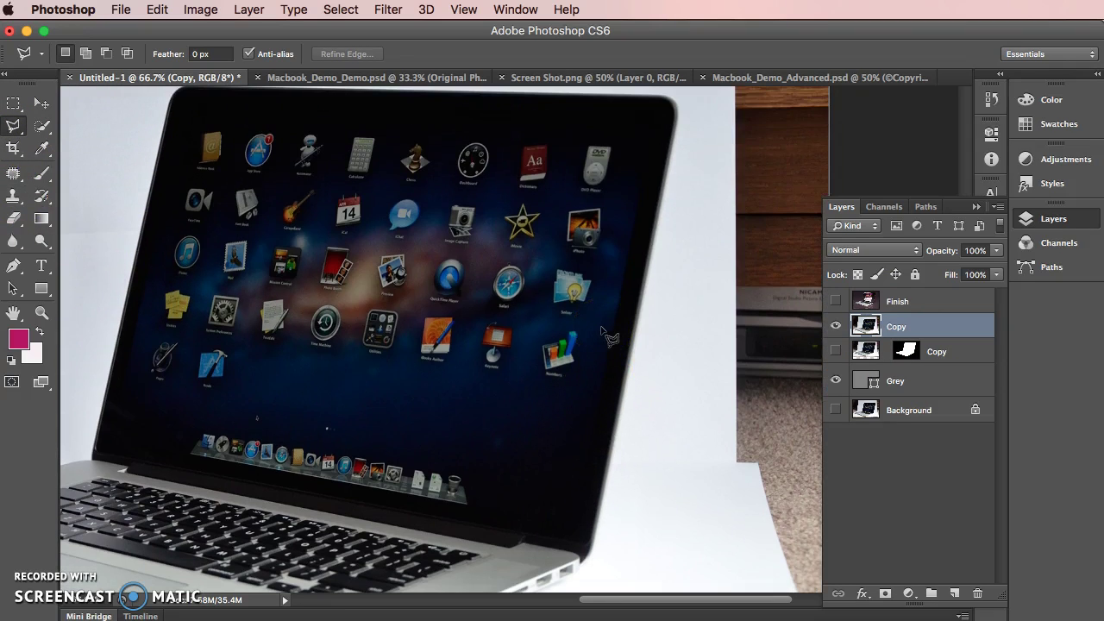
{"action": "scroll", "coordinate": [607, 332], "scroll_direction": "right", "scroll_amount": 3}
{"action": "scroll", "coordinate": [607, 333], "scroll_direction": "up", "scroll_amount": 1}
{"action": "left_click", "coordinate": [566, 152]}
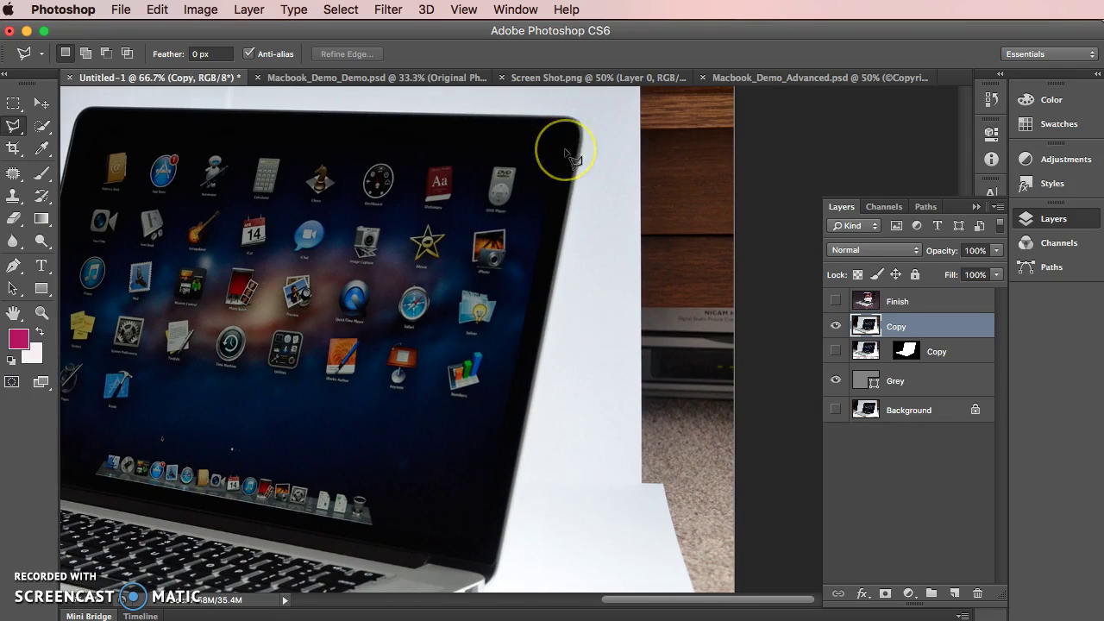
{"action": "key", "text": "super+plus"}
{"action": "scroll", "coordinate": [603, 172], "scroll_direction": "up", "scroll_amount": 10}
{"action": "scroll", "coordinate": [604, 173], "scroll_direction": "right", "scroll_amount": 4}
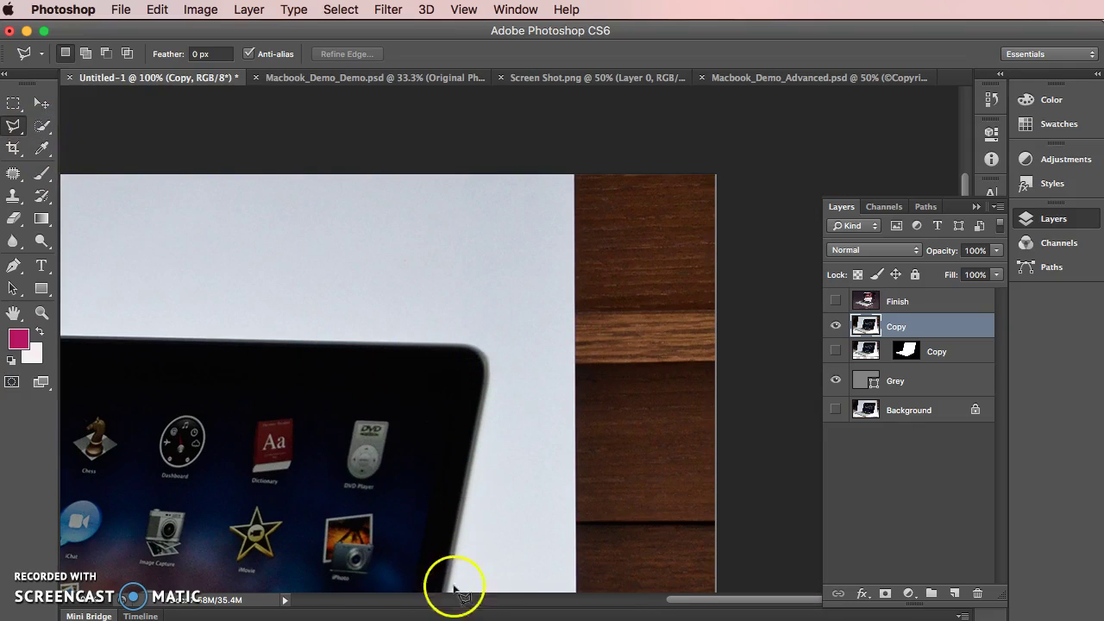
{"action": "scroll", "coordinate": [505, 353], "scroll_direction": "down", "scroll_amount": 5}
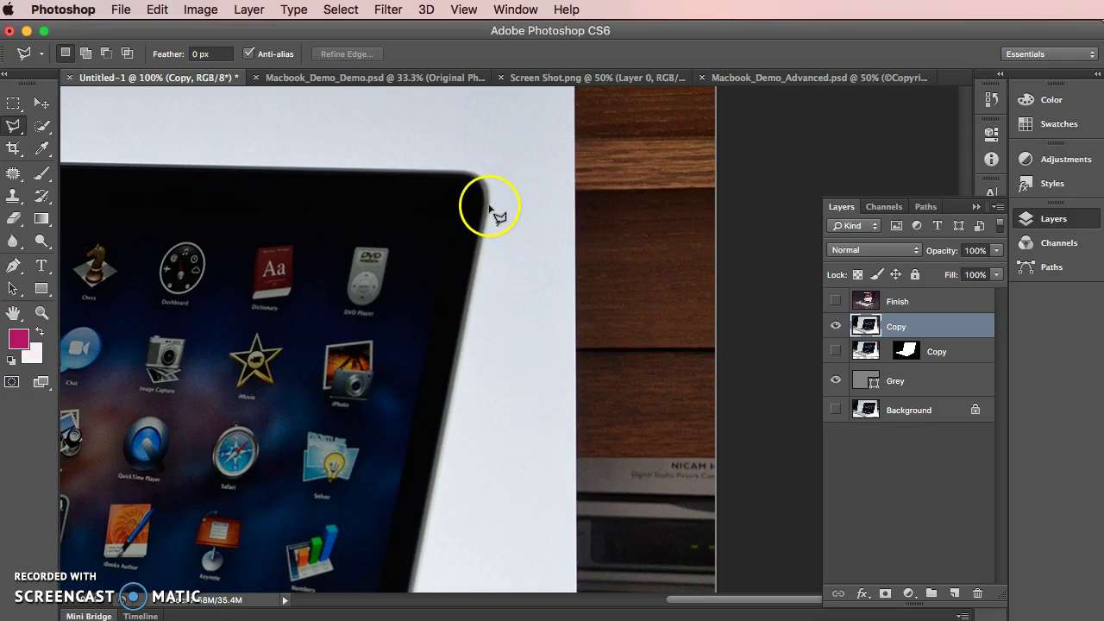
Trace points around the laptop's outline, hugging its right edge, and close the selection.
{"action": "left_click", "coordinate": [489, 209]}
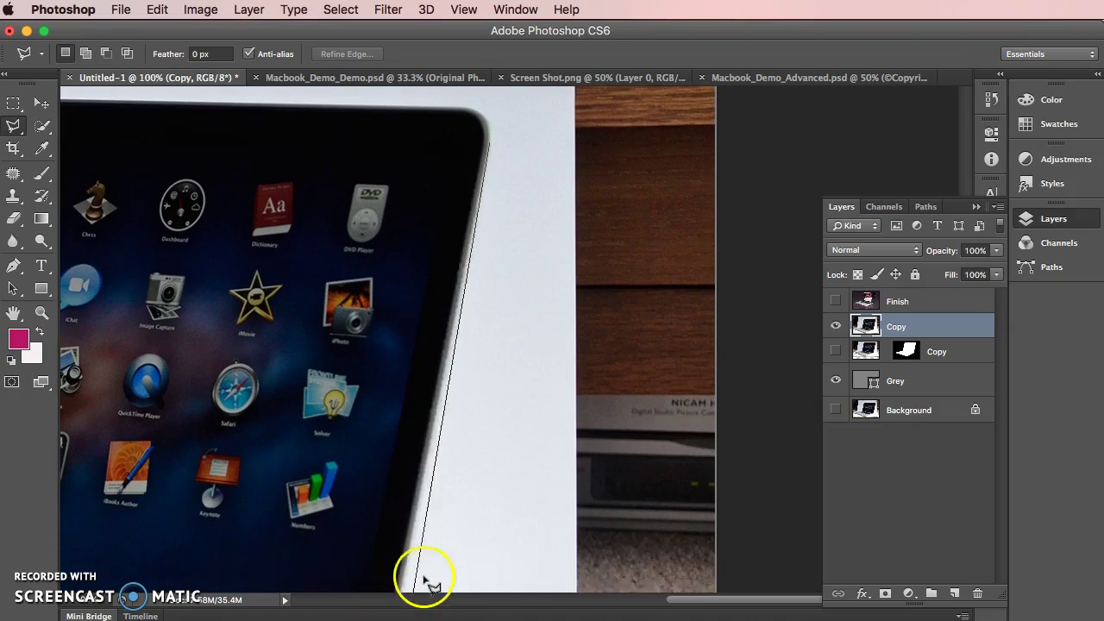
{"action": "scroll", "coordinate": [426, 582], "scroll_direction": "up", "scroll_amount": 8}
{"action": "scroll", "coordinate": [424, 579], "scroll_direction": "up", "scroll_amount": 2}
{"action": "scroll", "coordinate": [424, 580], "scroll_direction": "down", "scroll_amount": 6}
{"action": "scroll", "coordinate": [424, 579], "scroll_direction": "up", "scroll_amount": 6}
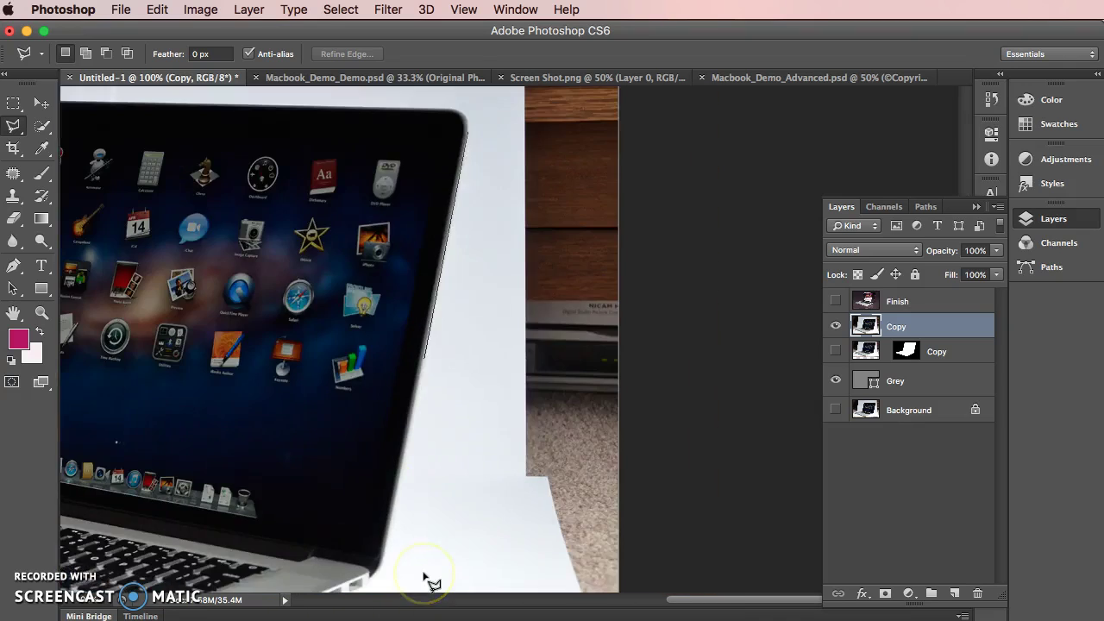
{"action": "scroll", "coordinate": [424, 579], "scroll_direction": "down", "scroll_amount": 2}
{"action": "scroll", "coordinate": [427, 582], "scroll_direction": "down", "scroll_amount": 4}
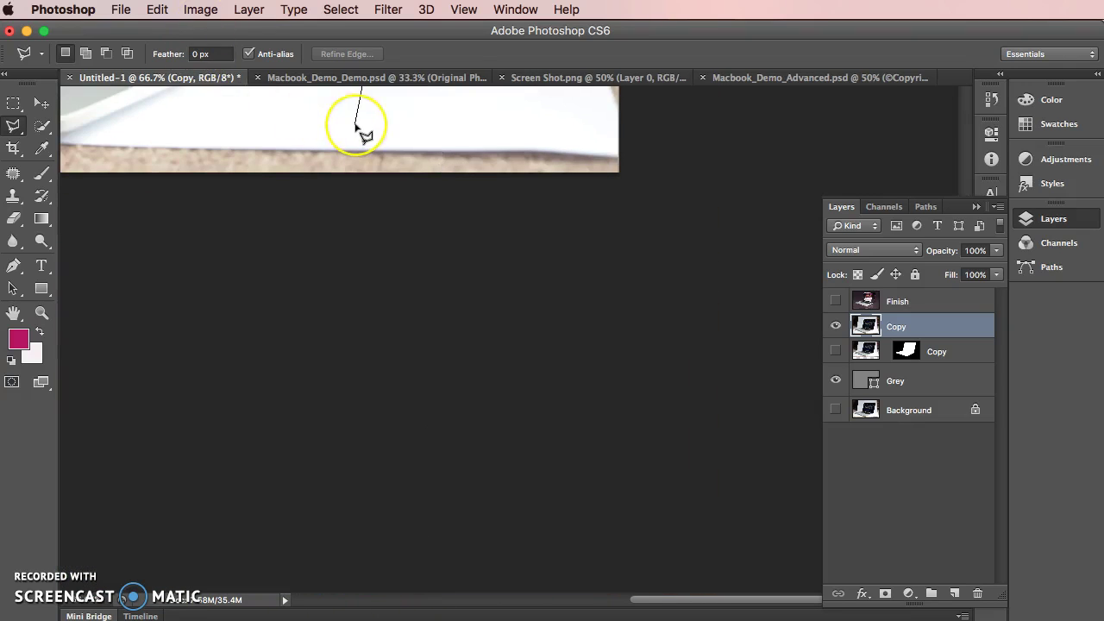
{"action": "scroll", "coordinate": [356, 127], "scroll_direction": "down", "scroll_amount": 1}
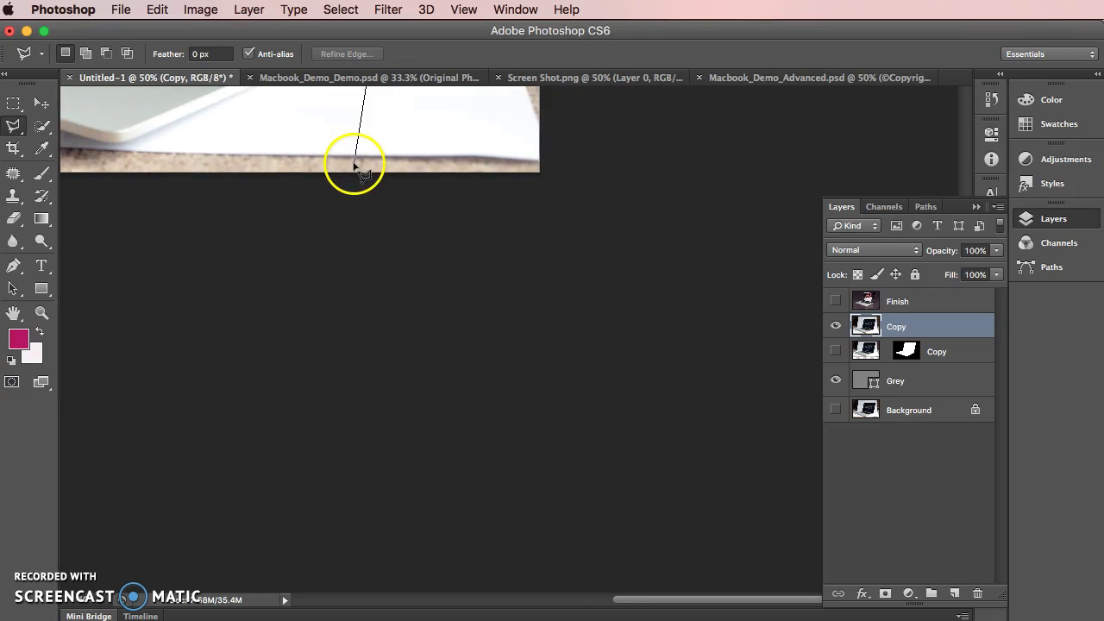
{"action": "scroll", "coordinate": [303, 178], "scroll_direction": "up", "scroll_amount": 10}
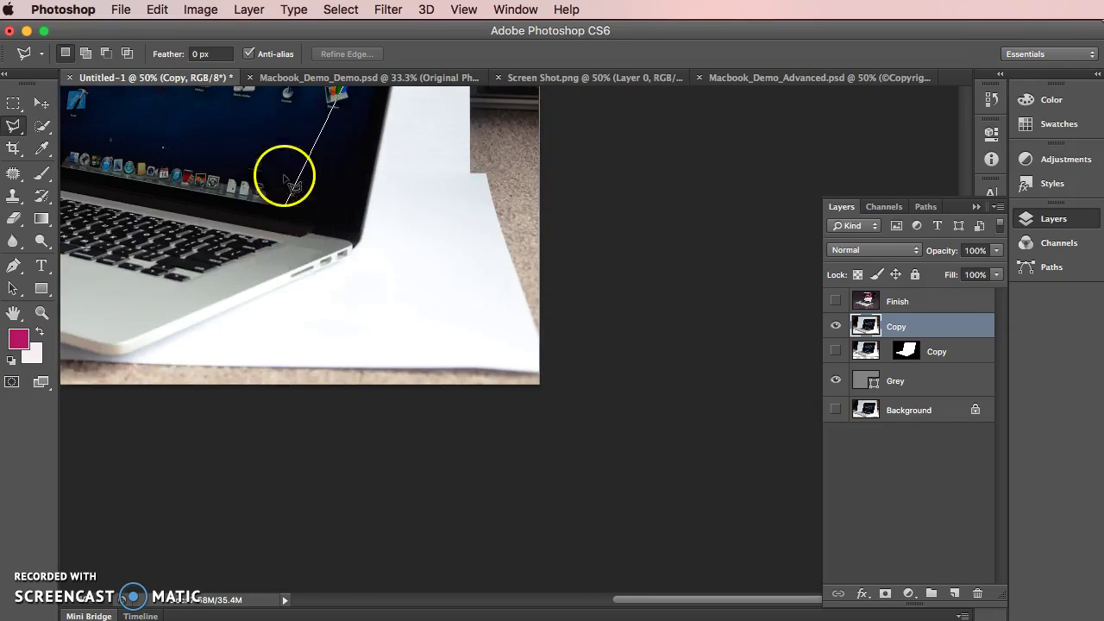
{"action": "scroll", "coordinate": [406, 323], "scroll_direction": "up", "scroll_amount": 1}
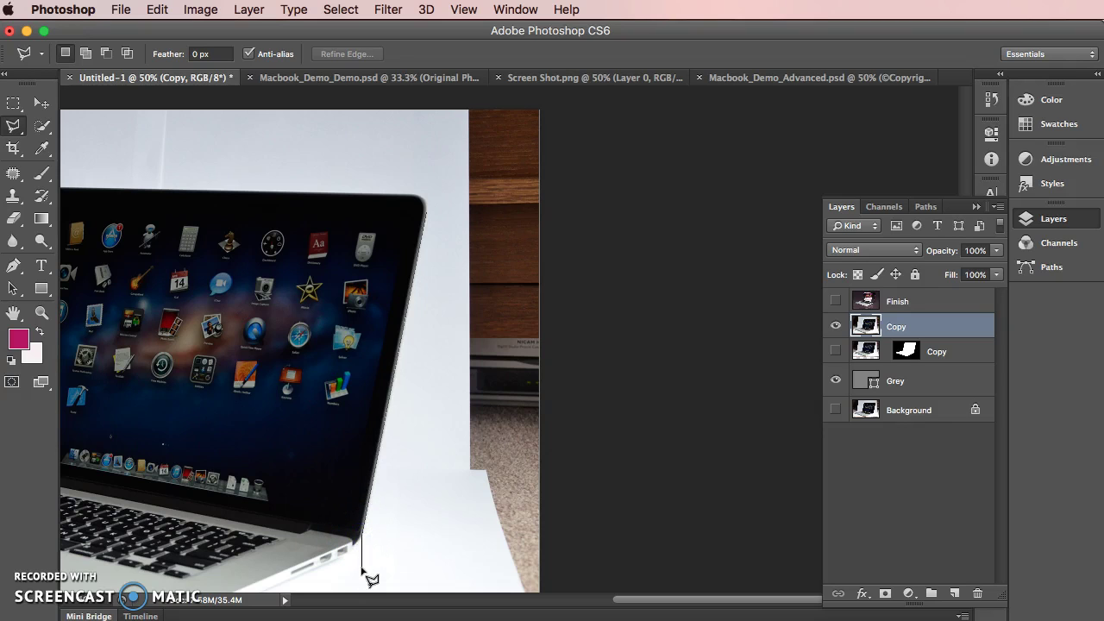
{"action": "left_click", "coordinate": [362, 569]}
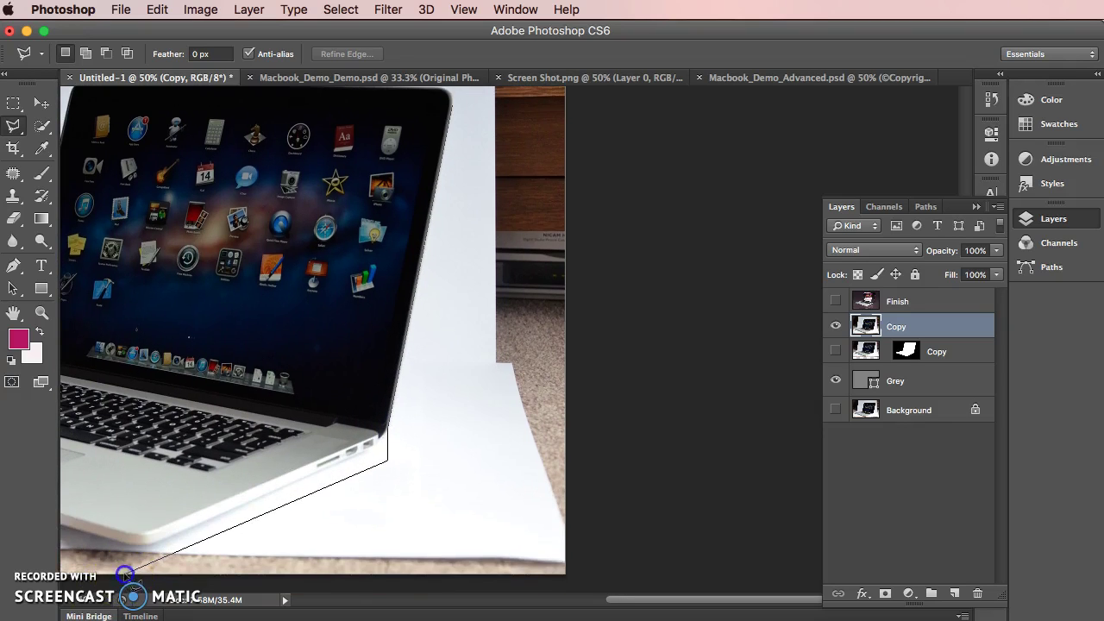
{"action": "left_click", "coordinate": [69, 464]}
{"action": "left_click", "coordinate": [71, 420]}
{"action": "left_click", "coordinate": [321, 347]}
{"action": "left_click", "coordinate": [382, 135]}
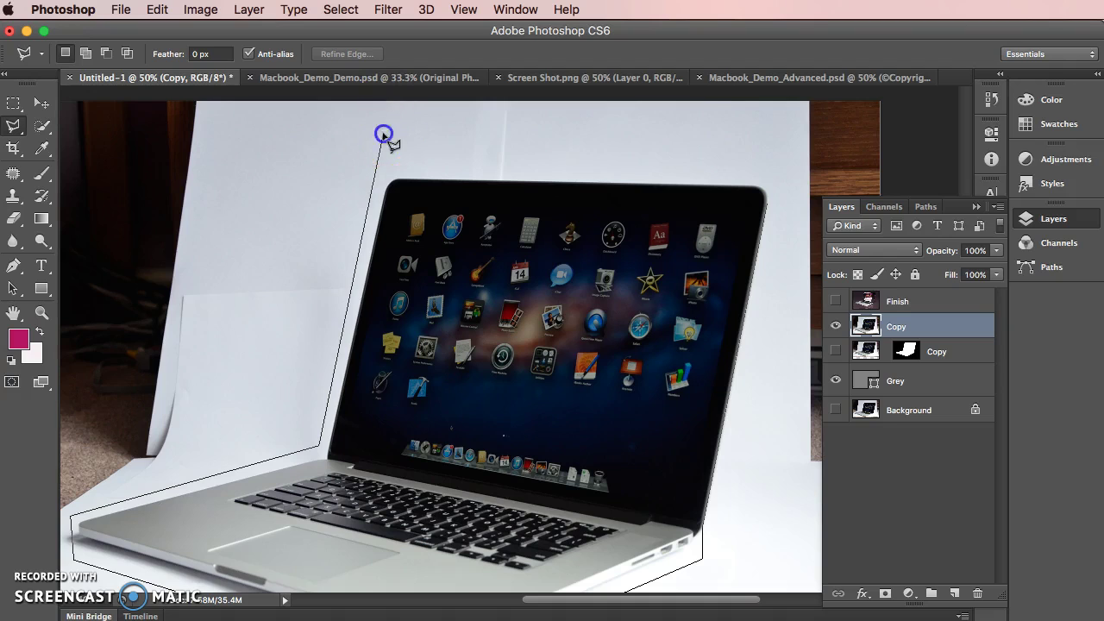
{"action": "left_click", "coordinate": [778, 164]}
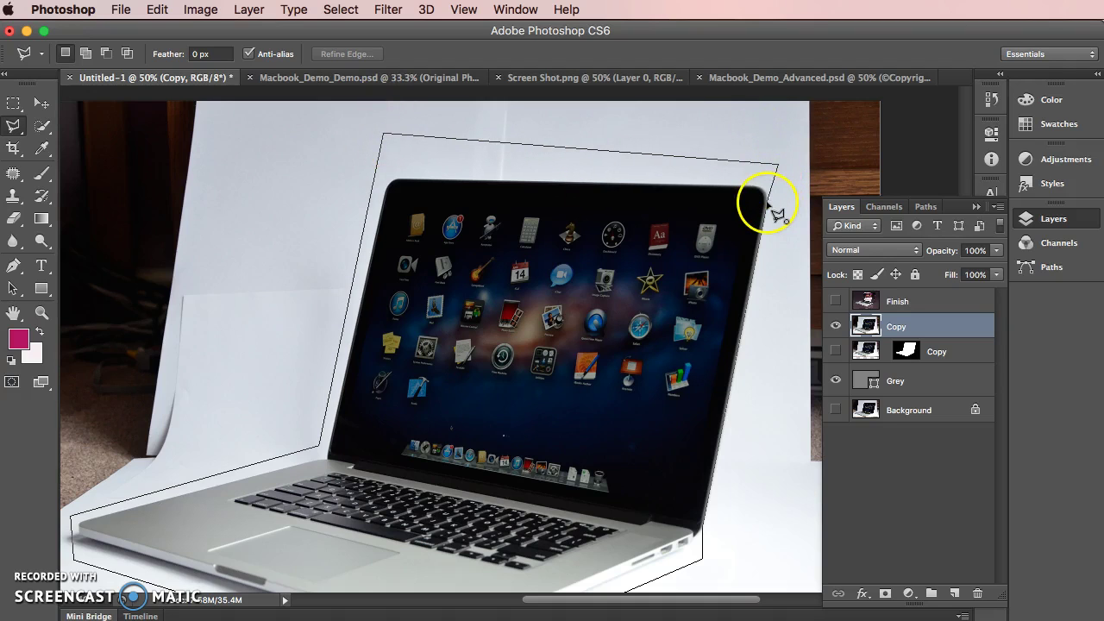
{"action": "left_click", "coordinate": [769, 204]}
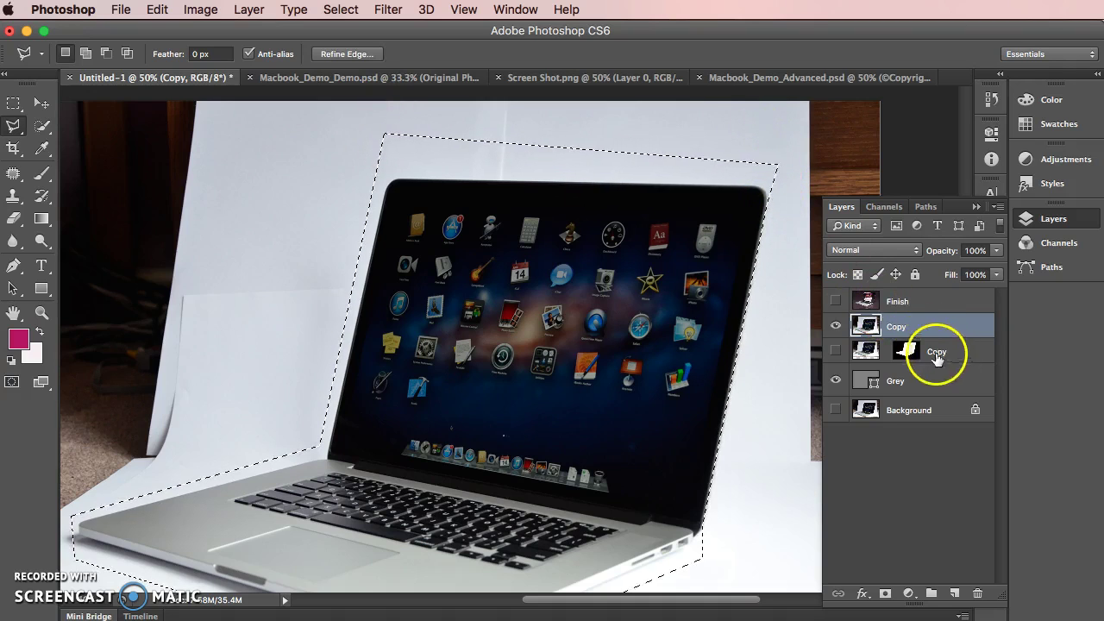
Preview the lasso selection as a red Quick Mask overlay, then return to normal view.
{"action": "left_click", "coordinate": [886, 593]}
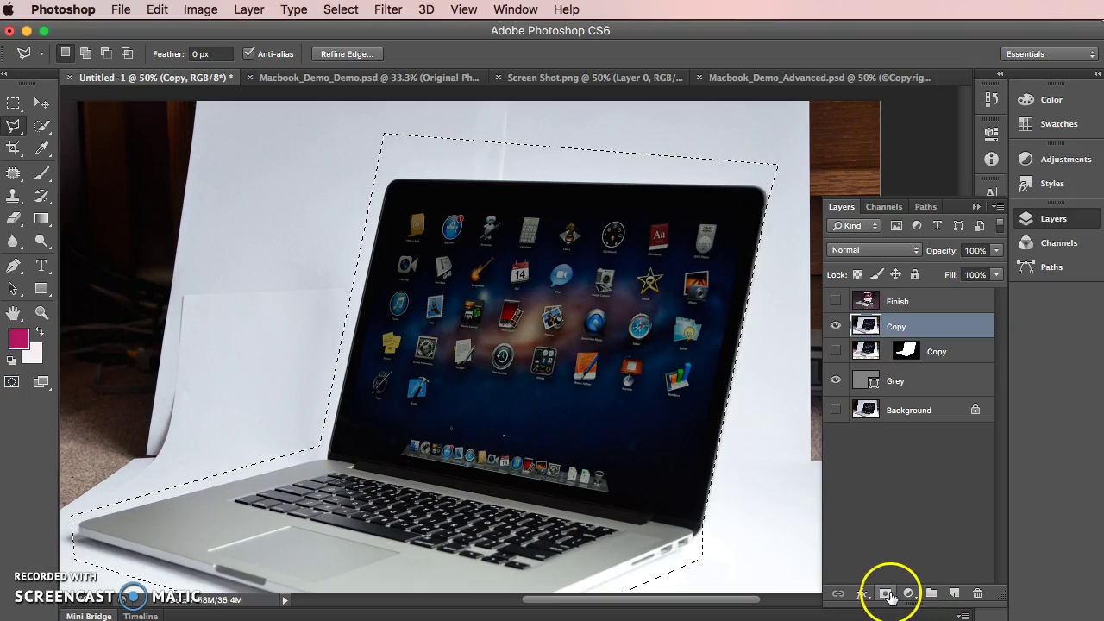
{"action": "left_click", "coordinate": [561, 525]}
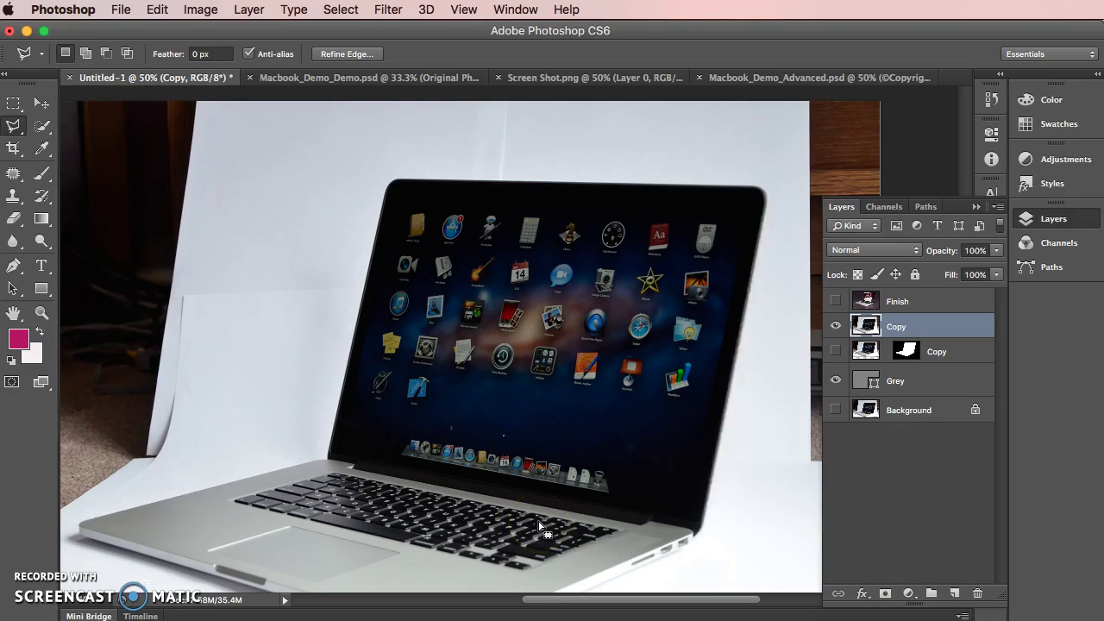
{"action": "key", "text": "q"}
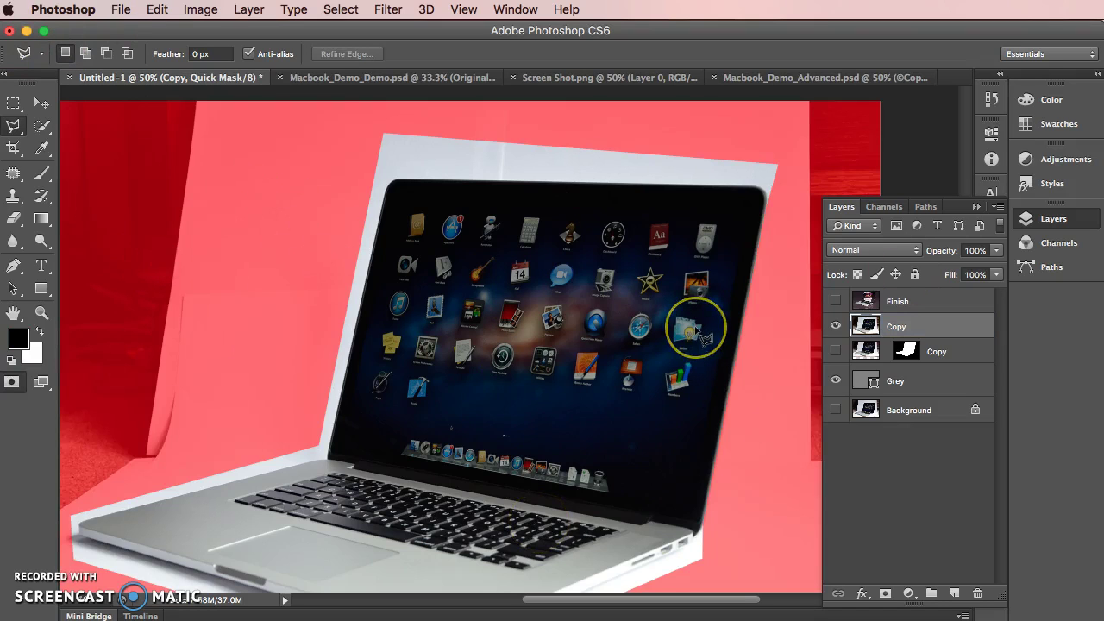
{"action": "key", "text": "q"}
{"action": "key", "text": "q"}
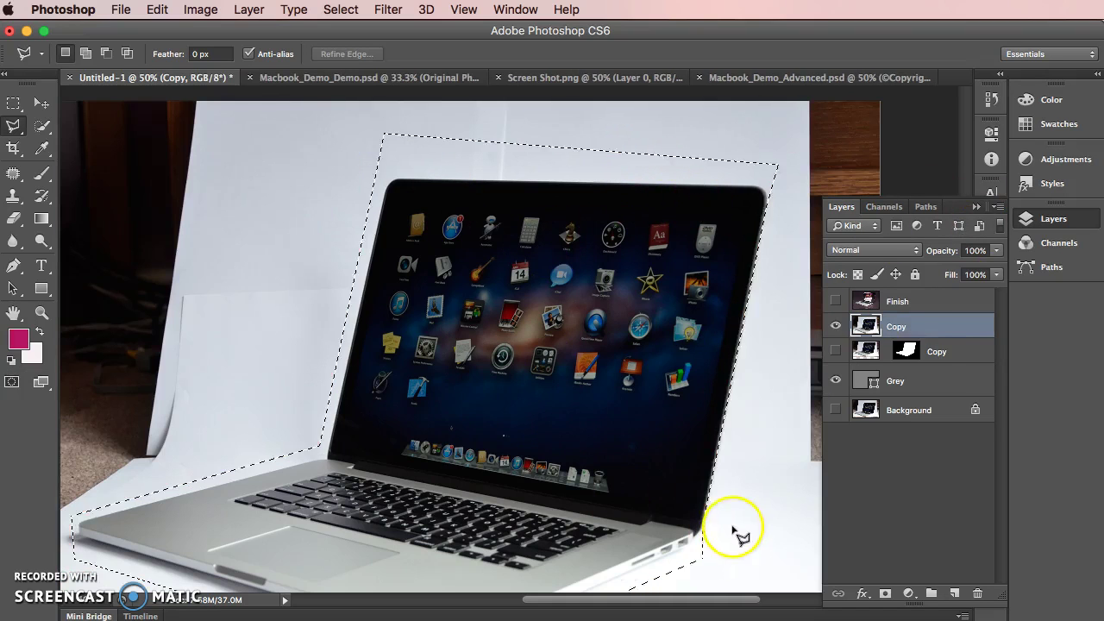
{"action": "key", "text": "q"}
Add a layer mask to Copy from the selection and inspect the masked right edge.
{"action": "left_click", "coordinate": [885, 593]}
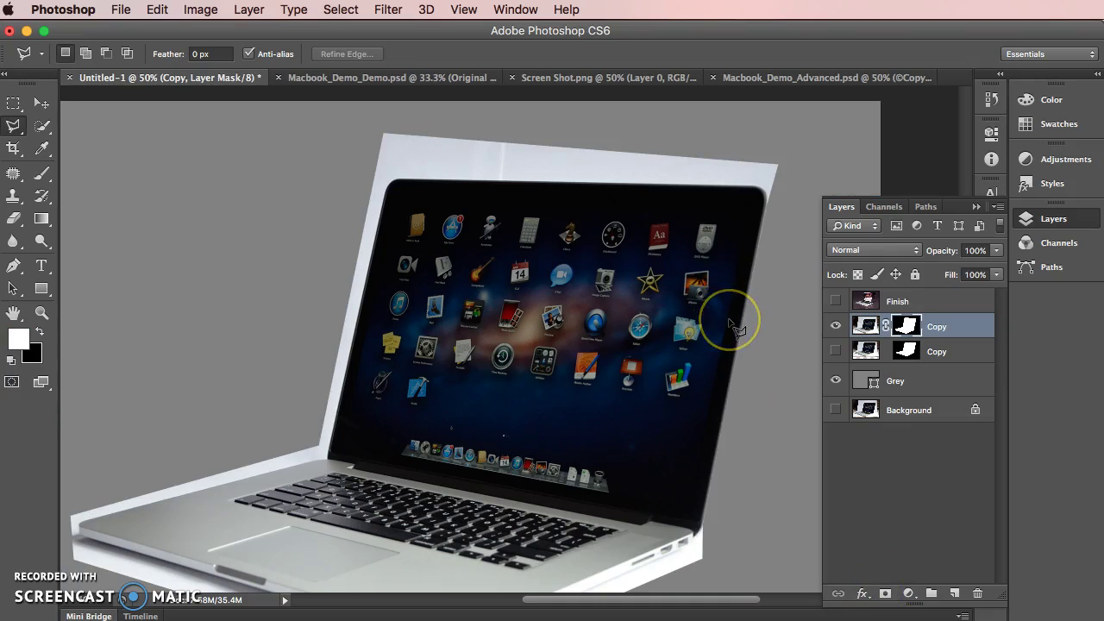
{"action": "key", "text": "super+plus"}
{"action": "key", "text": "super+plus"}
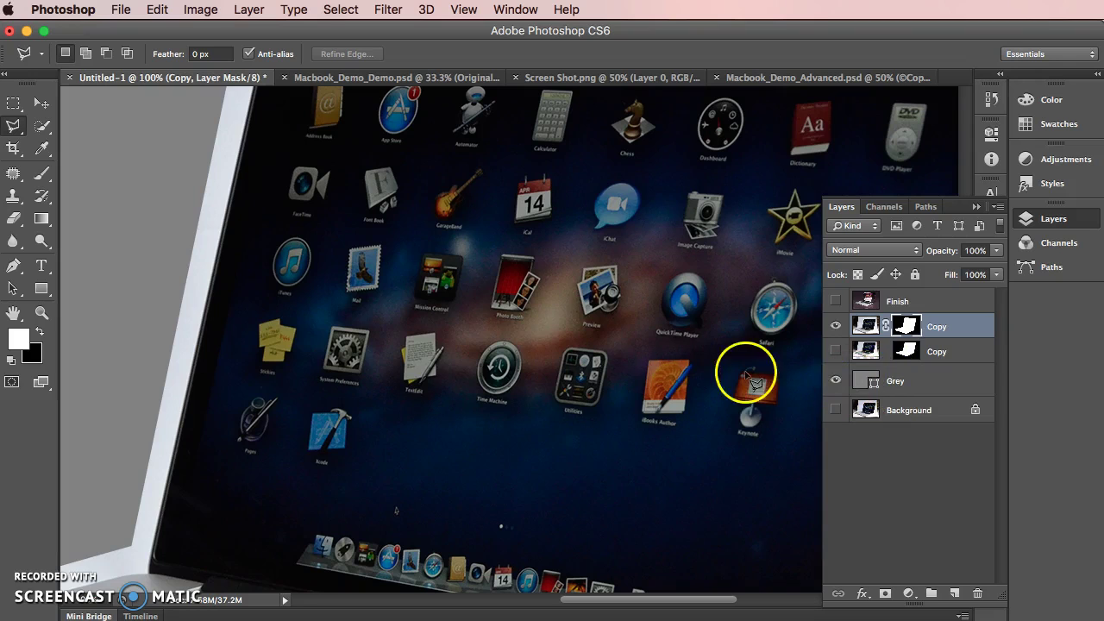
{"action": "left_click_drag", "start_coordinate": [510, 424], "coordinate": [246, 239]}
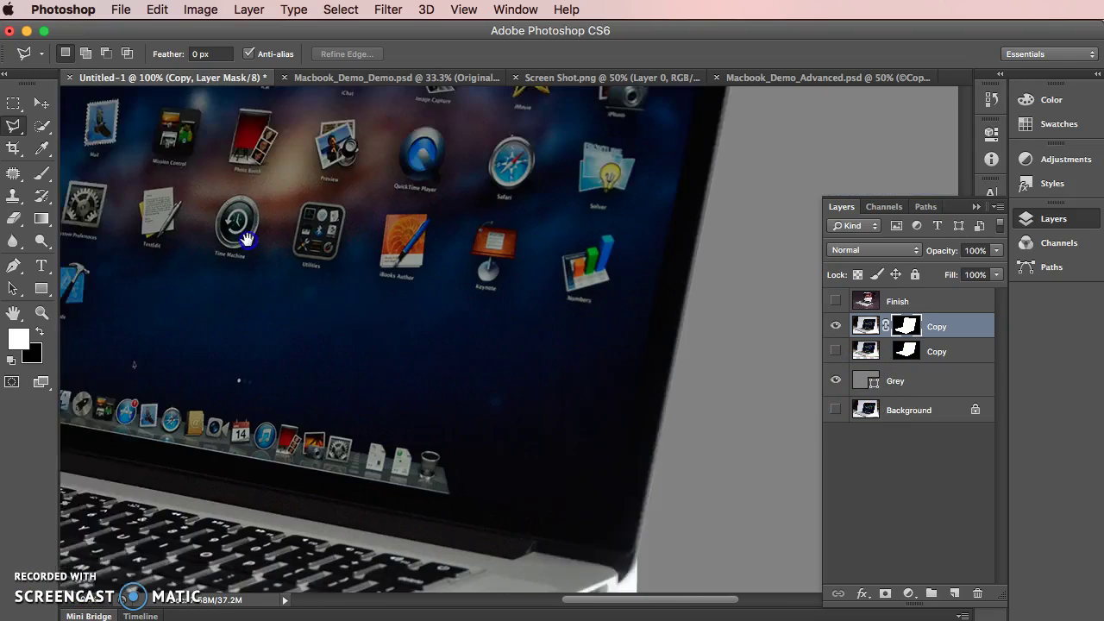
{"action": "left_click", "coordinate": [863, 375]}
Recolour the Grey fill layer to bright magenta c259cb in the Color Picker.
{"action": "double_click", "coordinate": [863, 374]}
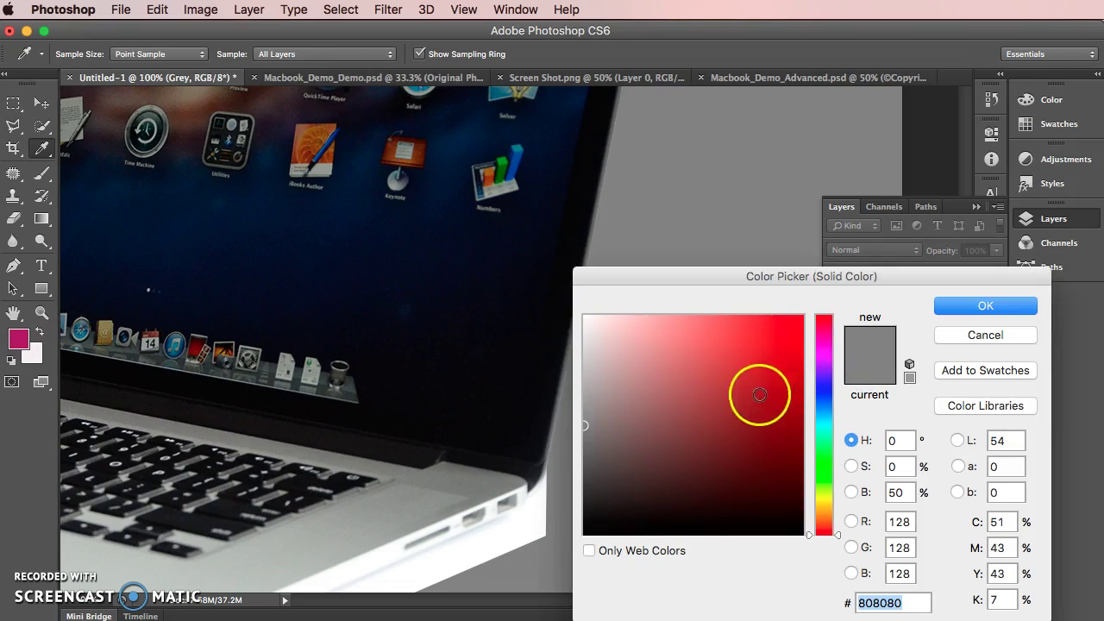
{"action": "left_click", "coordinate": [825, 354]}
{"action": "left_click", "coordinate": [747, 350]}
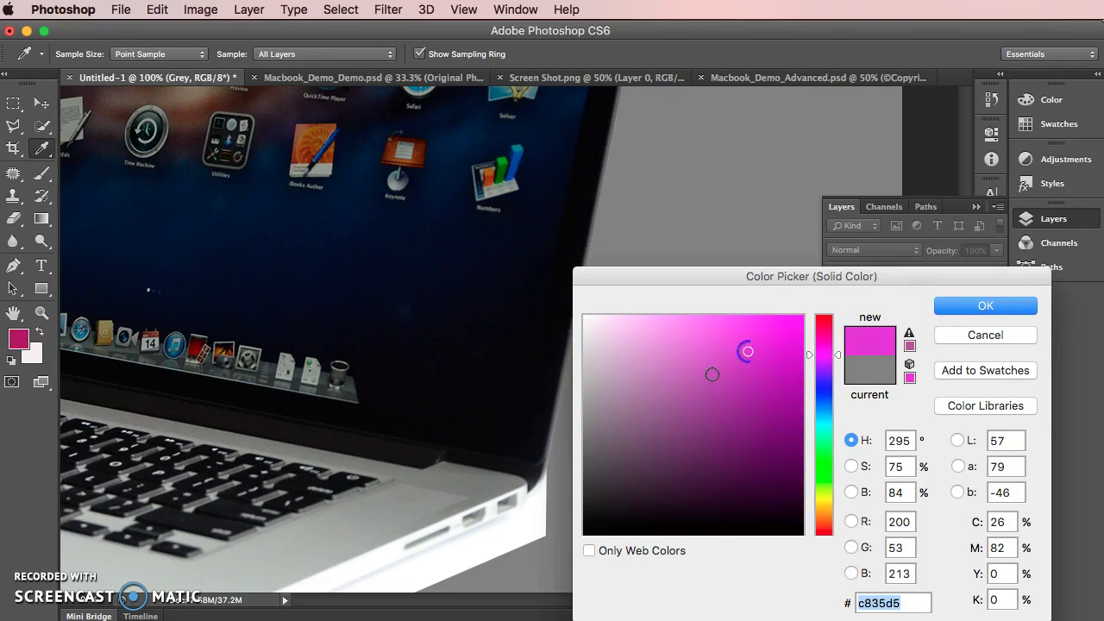
{"action": "left_click", "coordinate": [709, 380]}
{"action": "left_click", "coordinate": [657, 409]}
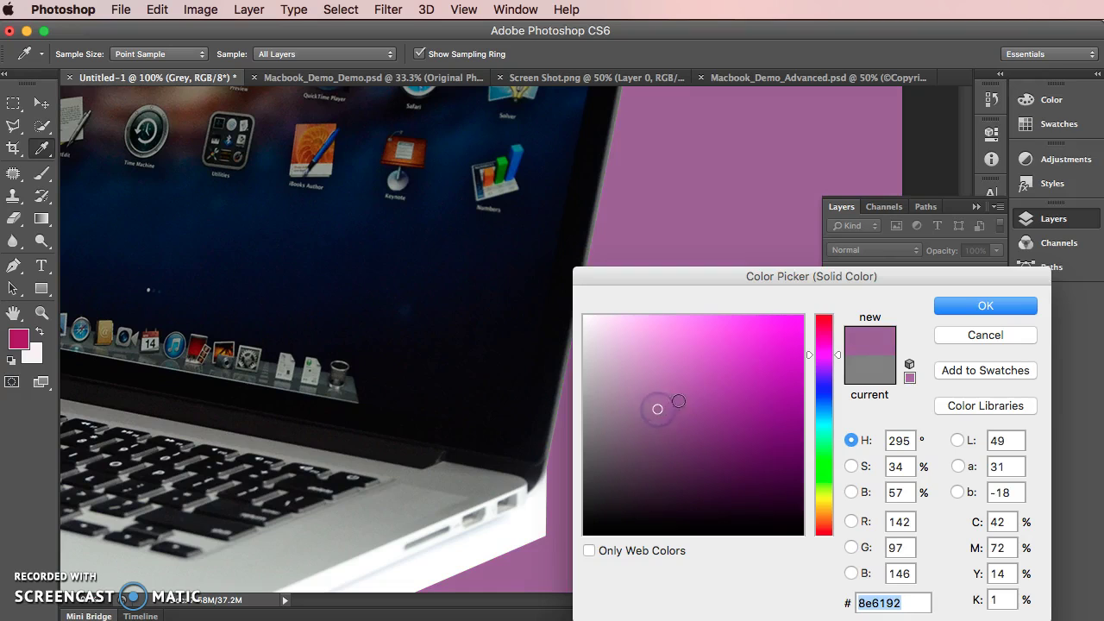
{"action": "left_click", "coordinate": [693, 391]}
{"action": "left_click", "coordinate": [678, 331]}
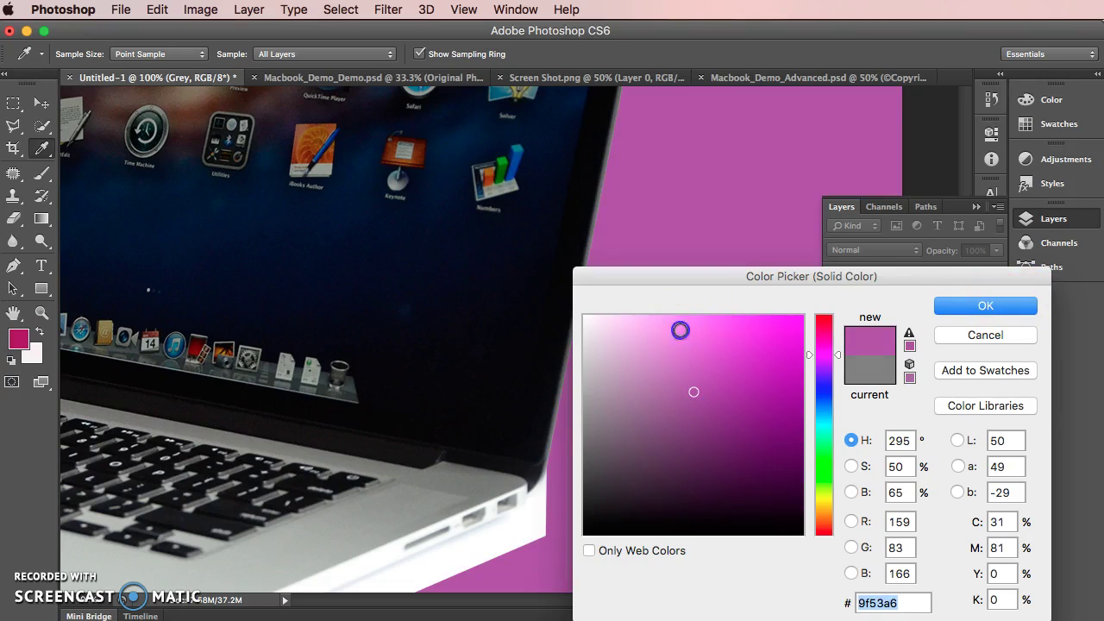
{"action": "left_click", "coordinate": [677, 357]}
{"action": "left_click", "coordinate": [707, 360]}
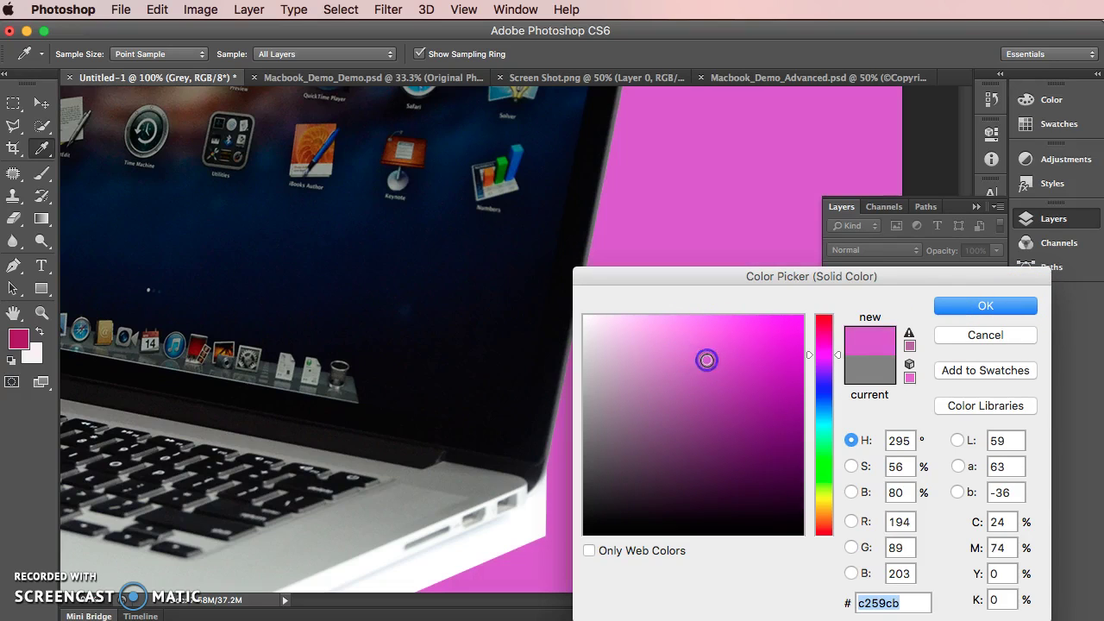
{"action": "left_click", "coordinate": [966, 305]}
{"action": "key", "text": "l"}
{"action": "scroll", "coordinate": [641, 308], "scroll_direction": "up", "scroll_amount": 4}
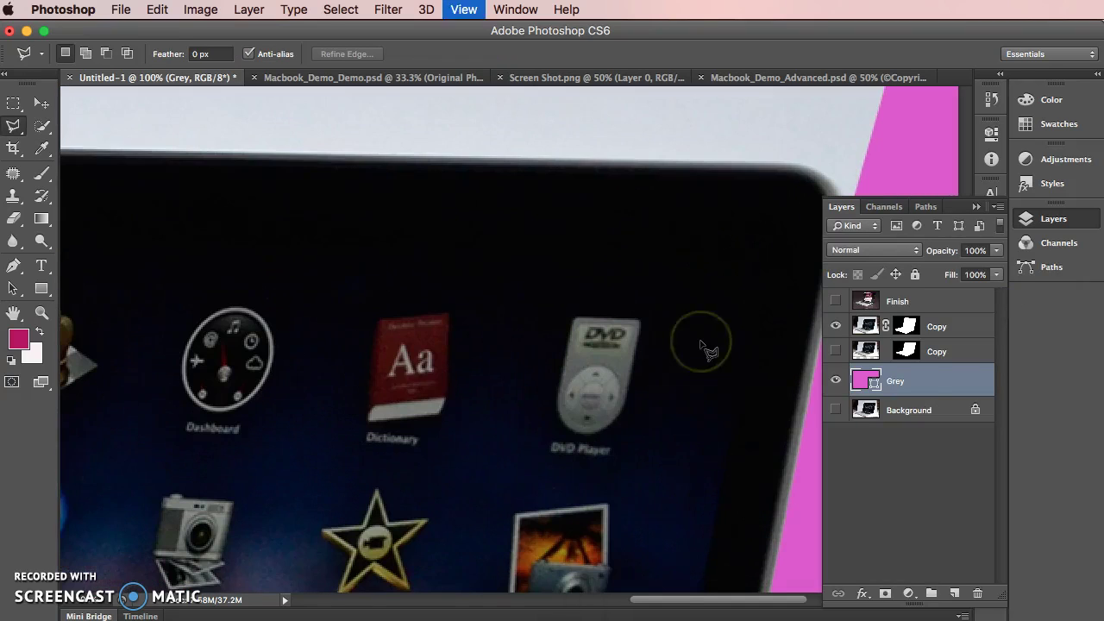
Trace a Polygonal Lasso selection around the grey backdrop above the lid's top edge.
{"action": "scroll", "coordinate": [701, 345], "scroll_direction": "up", "scroll_amount": 2}
{"action": "left_click_drag", "start_coordinate": [667, 337], "coordinate": [330, 311]}
{"action": "left_click", "coordinate": [469, 432]}
{"action": "left_click_drag", "start_coordinate": [516, 250], "coordinate": [500, 215]}
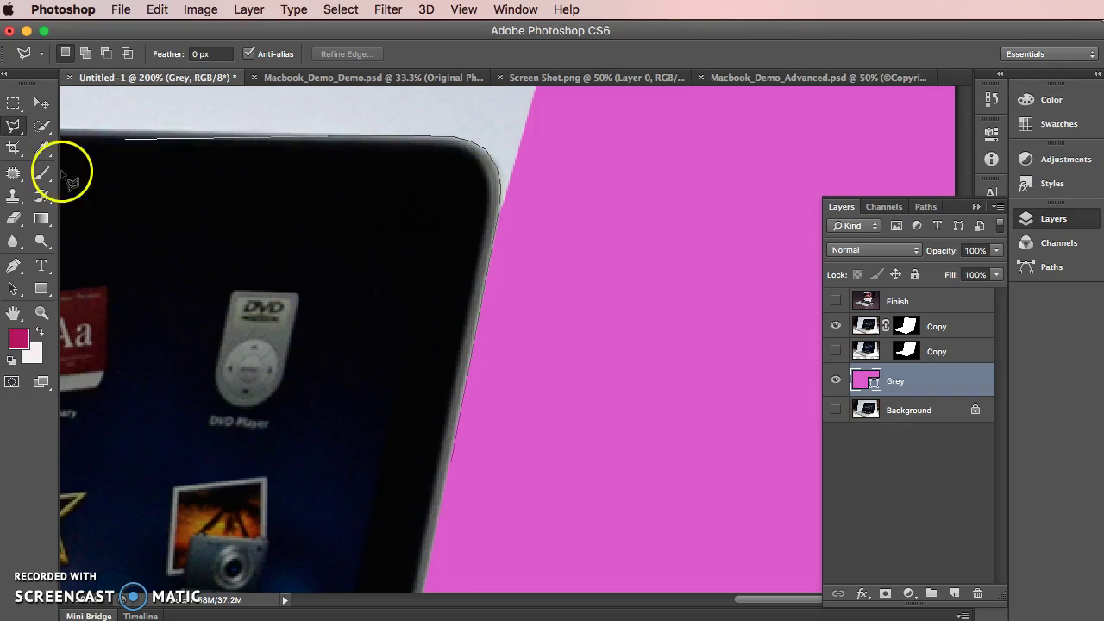
{"action": "left_click_drag", "start_coordinate": [69, 167], "coordinate": [164, 126]}
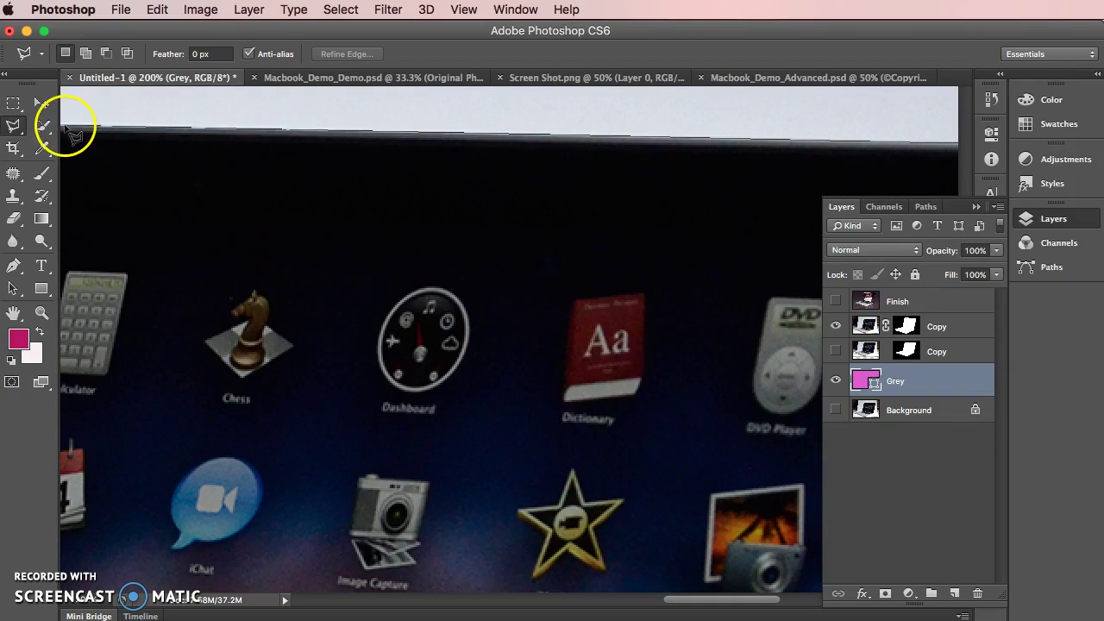
{"action": "left_click", "coordinate": [446, 91]}
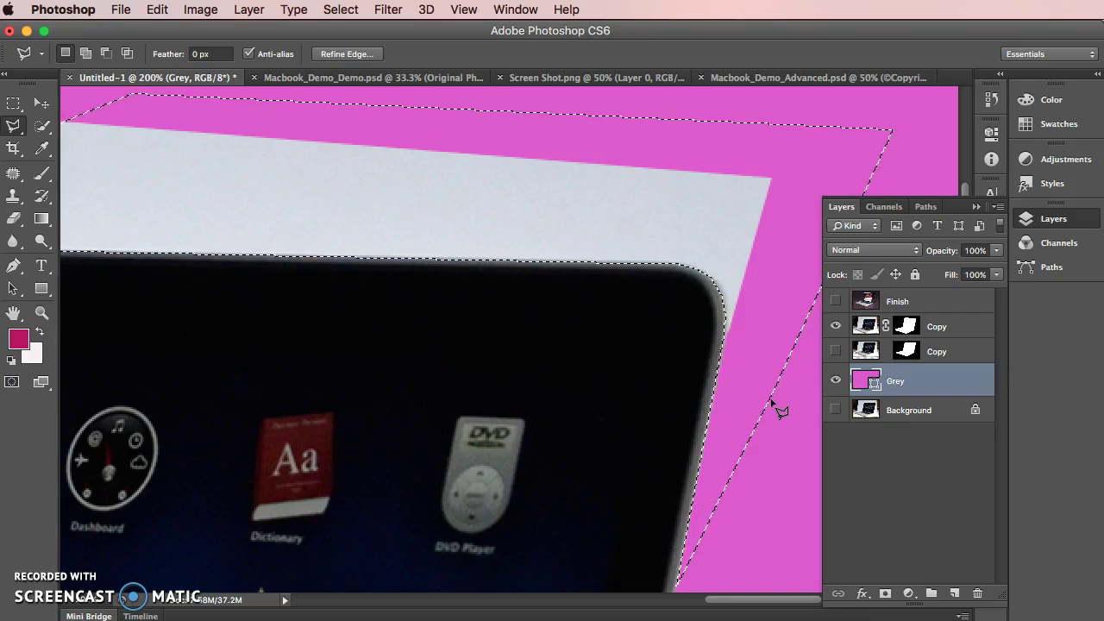
{"action": "key", "text": "super+z"}
{"action": "key", "text": "super+z"}
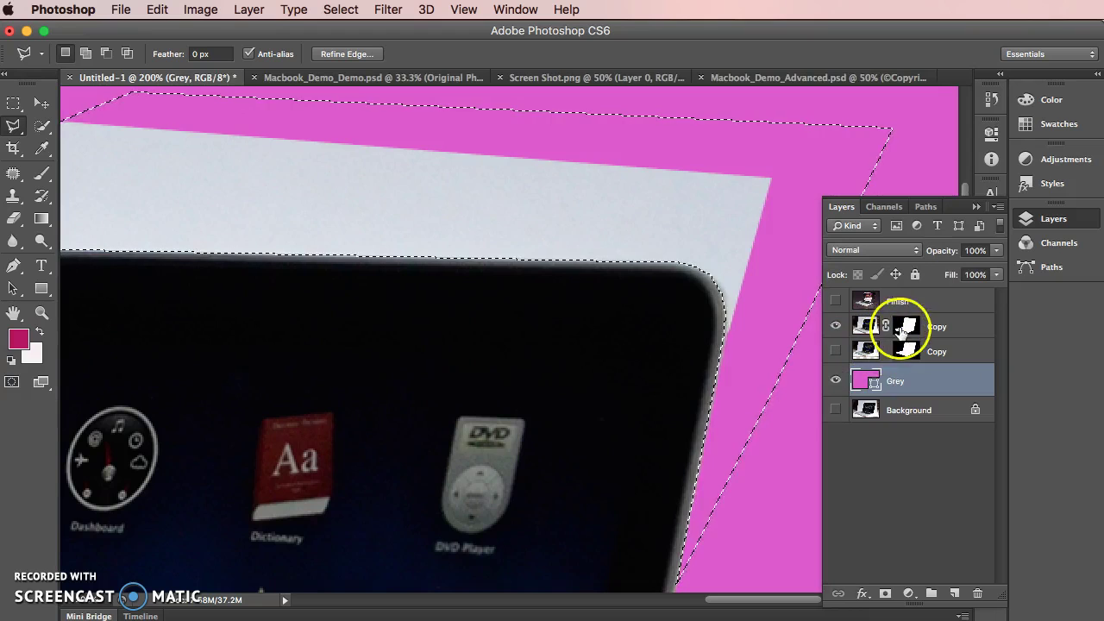
Hide the selected grey area on the top Copy layer's mask and reset colours to black and white.
{"action": "left_click", "coordinate": [907, 326]}
{"action": "mouse_move", "coordinate": [888, 330]}
{"action": "left_mouse_down"}
{"action": "mouse_move", "coordinate": [868, 320]}
{"action": "mouse_move", "coordinate": [936, 321]}
{"action": "mouse_move", "coordinate": [909, 325]}
{"action": "left_mouse_up"}
{"action": "key", "text": "BackSpace"}
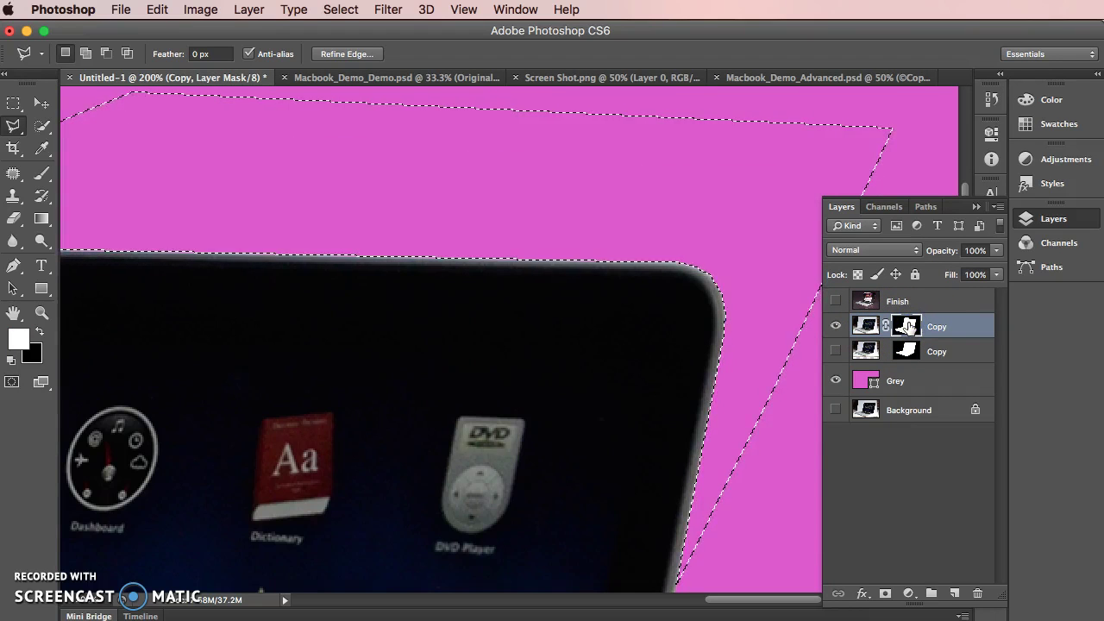
{"action": "left_click", "coordinate": [866, 300]}
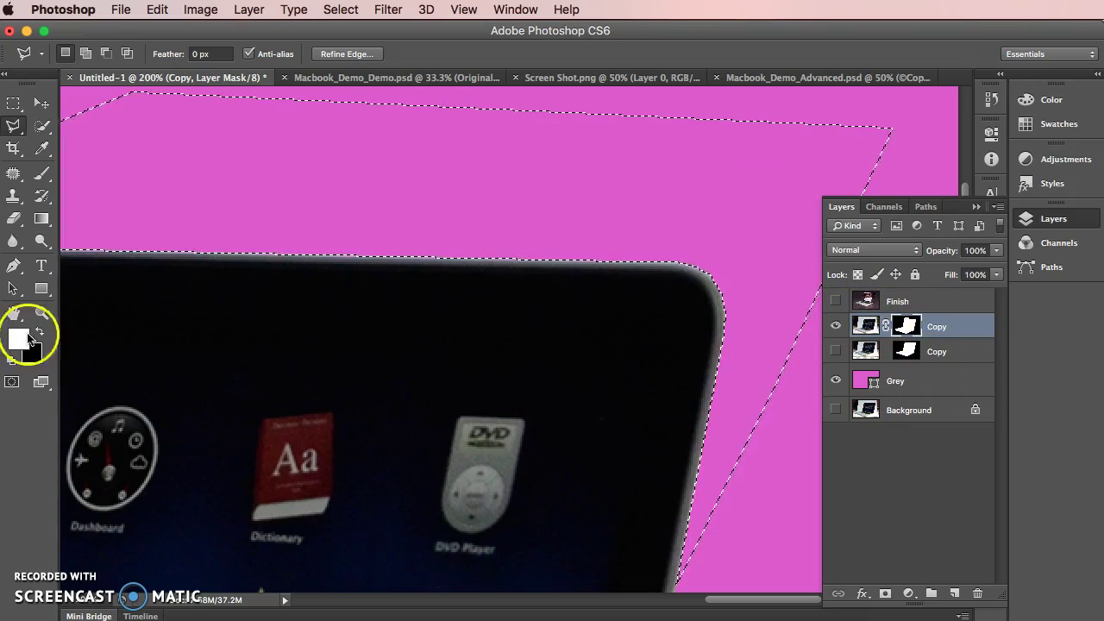
{"action": "left_click", "coordinate": [12, 360]}
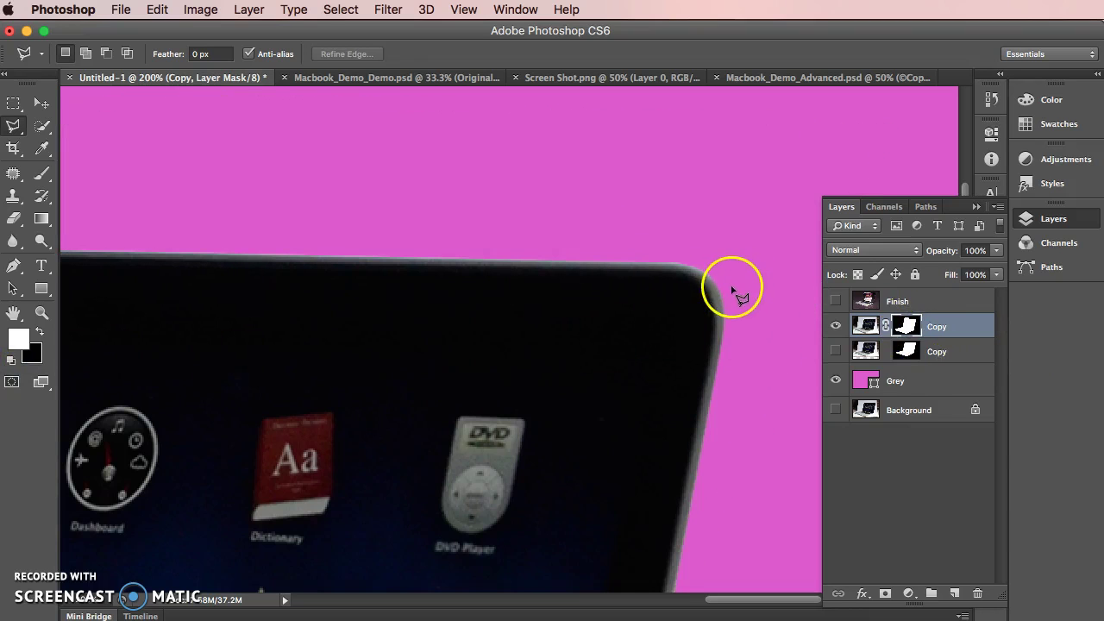
{"action": "key", "text": "super+equal"}
Select the grey fringe at the lid's right corner with the Polygonal Lasso.
{"action": "mouse_move", "coordinate": [763, 302]}
{"action": "left_mouse_down"}
{"action": "mouse_move", "coordinate": [522, 296]}
{"action": "mouse_move", "coordinate": [247, 217]}
{"action": "left_mouse_up"}
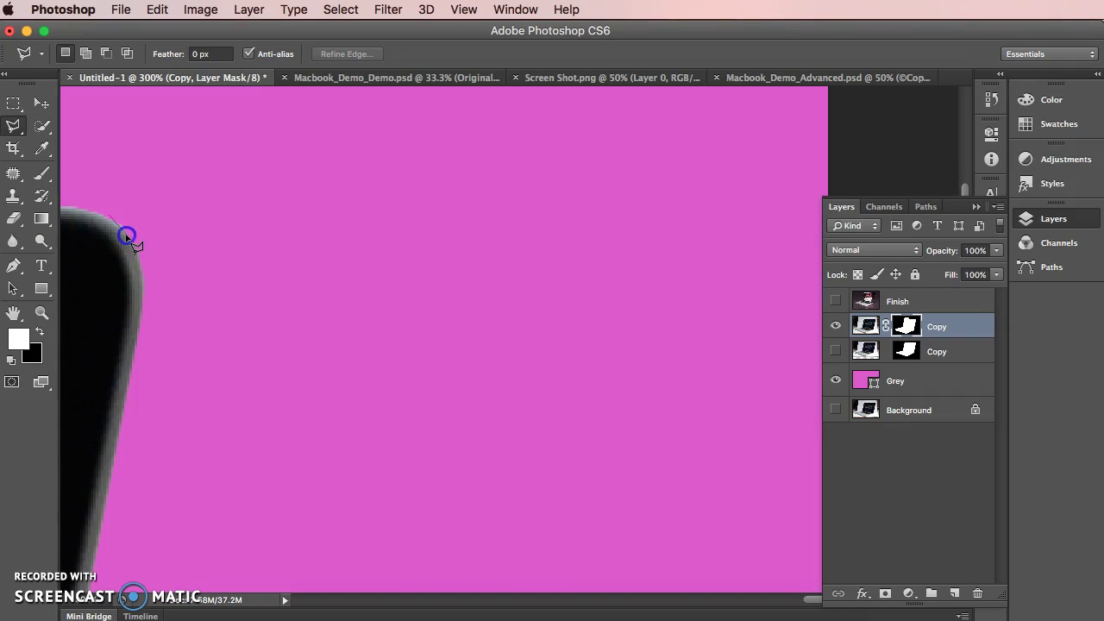
{"action": "left_click", "coordinate": [152, 187]}
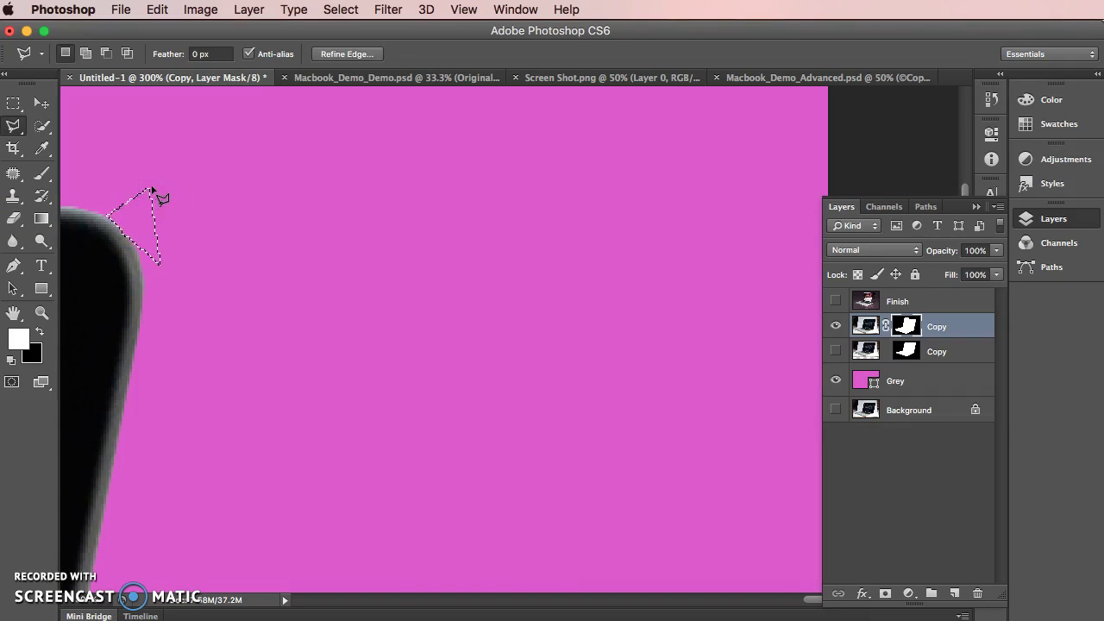
{"action": "left_click", "coordinate": [238, 261]}
{"action": "left_click", "coordinate": [119, 225]}
{"action": "double_click", "coordinate": [206, 291]}
{"action": "left_click_drag", "start_coordinate": [128, 211], "coordinate": [172, 181]}
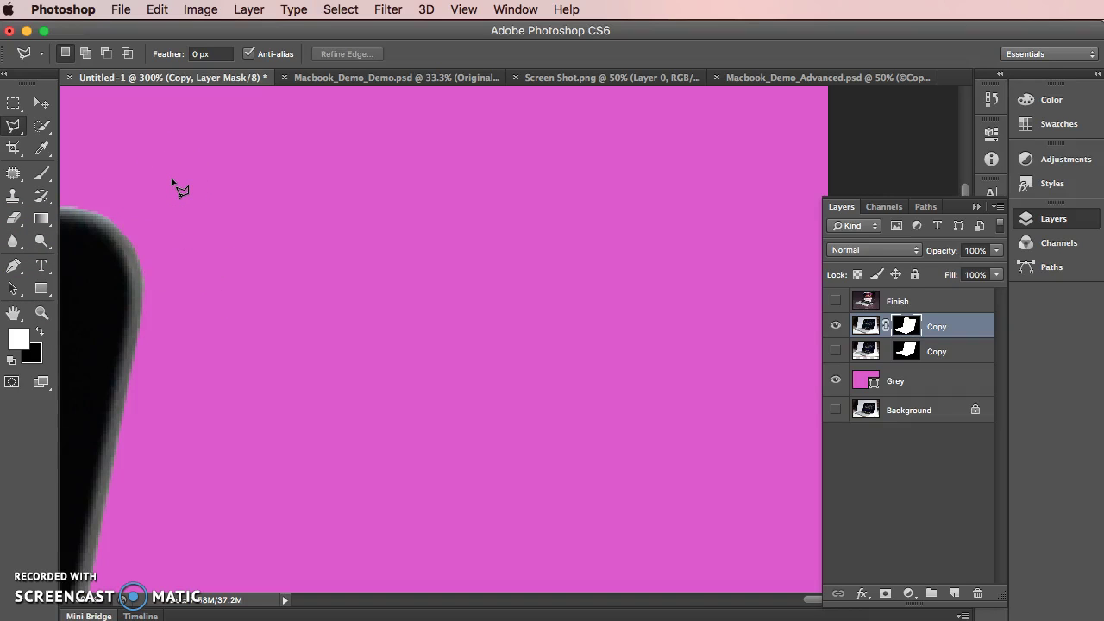
Outline the grey strip along the lid's top edge and hide it on the mask.
{"action": "mouse_move", "coordinate": [152, 184]}
{"action": "left_mouse_down"}
{"action": "mouse_move", "coordinate": [155, 230]}
{"action": "mouse_move", "coordinate": [795, 193]}
{"action": "left_mouse_up"}
{"action": "left_click", "coordinate": [671, 180]}
{"action": "left_click", "coordinate": [425, 164]}
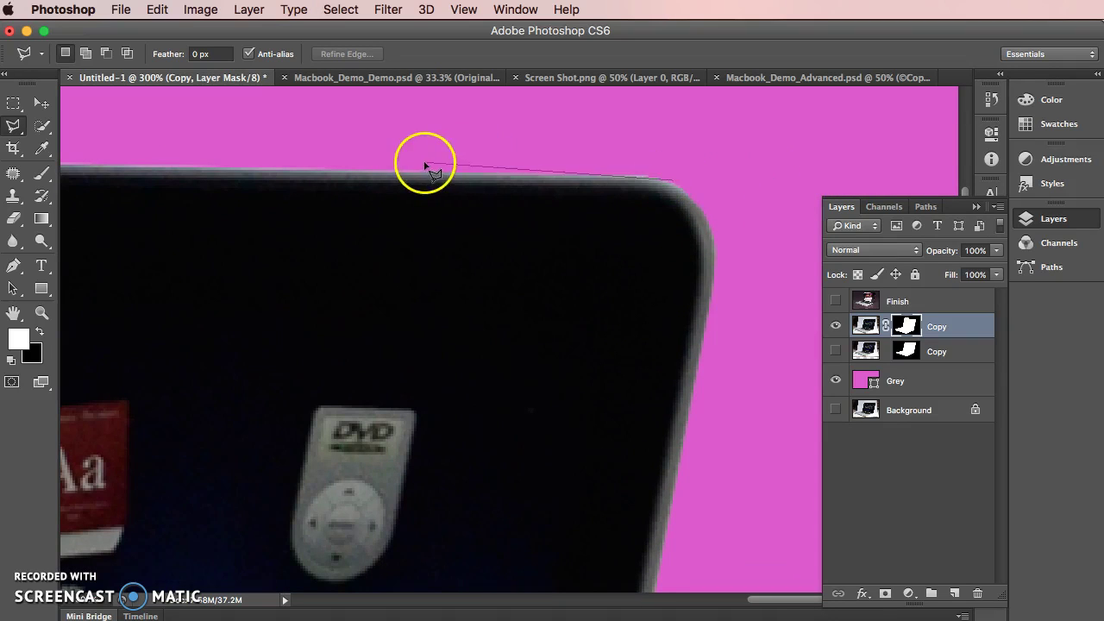
{"action": "double_click", "coordinate": [626, 178]}
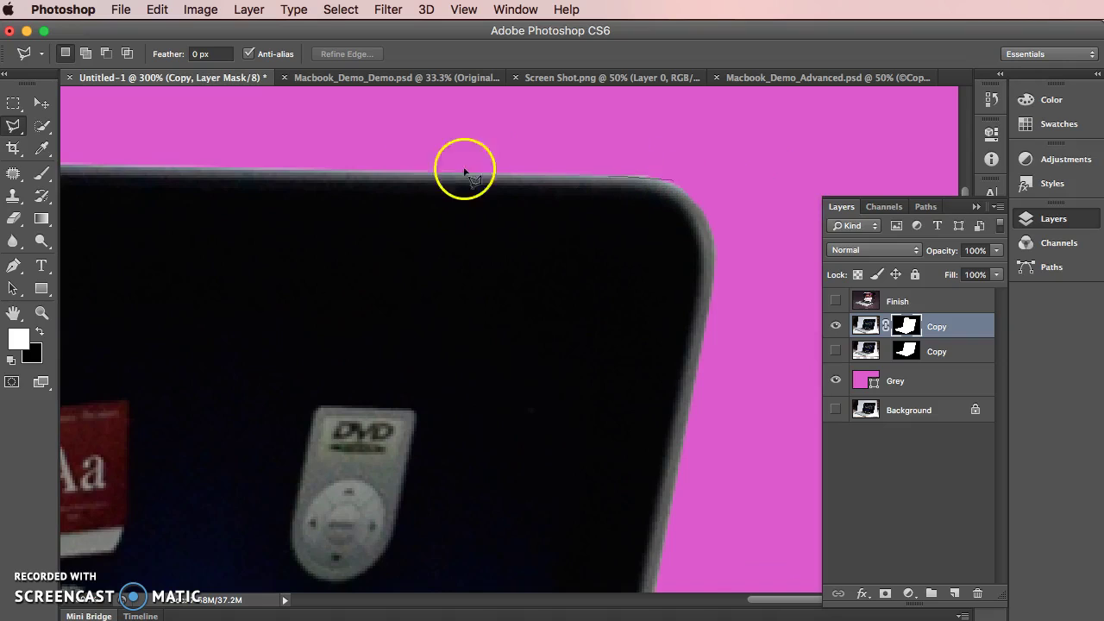
{"action": "scroll", "coordinate": [463, 172], "scroll_direction": "left", "scroll_amount": 2}
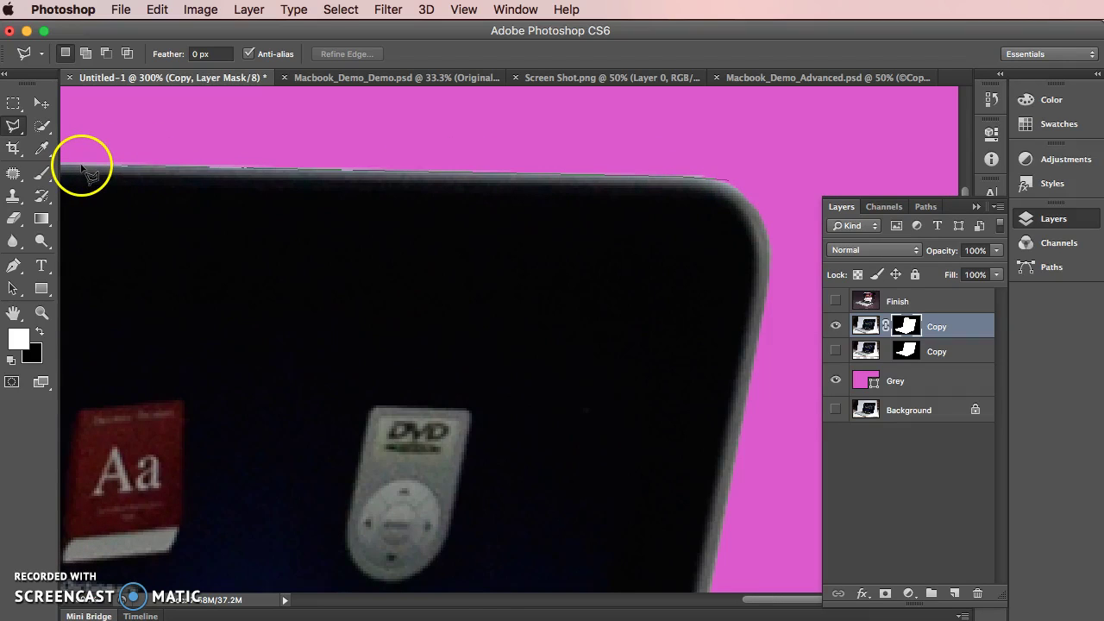
{"action": "scroll", "coordinate": [81, 167], "scroll_direction": "left", "scroll_amount": 8}
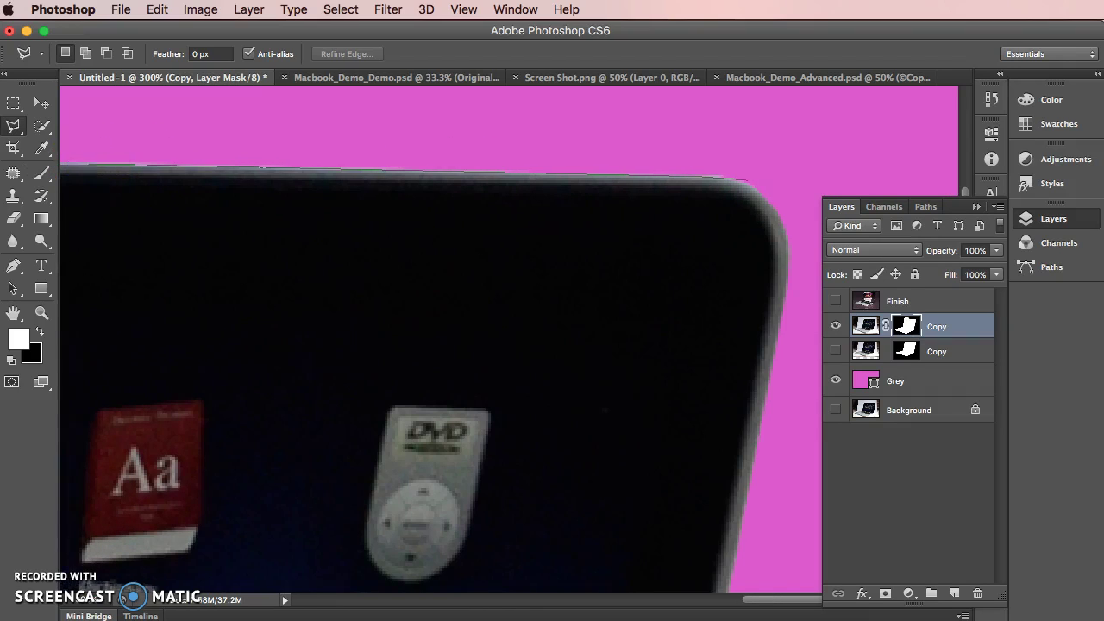
{"action": "scroll", "coordinate": [439, 374], "scroll_direction": "left", "scroll_amount": 12}
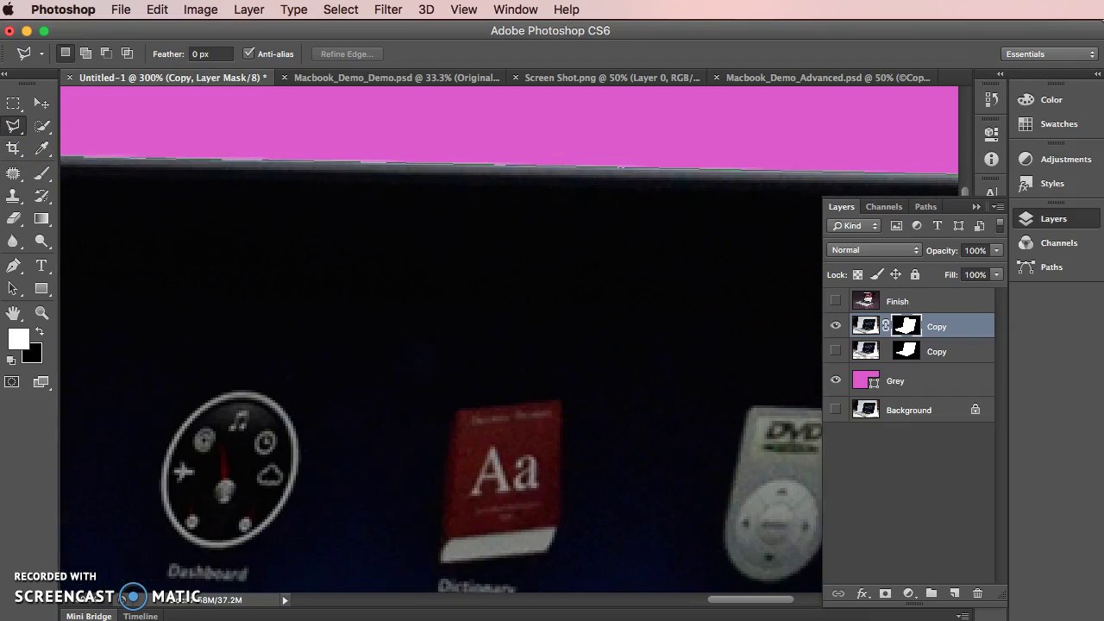
{"action": "scroll", "coordinate": [296, 178], "scroll_direction": "left", "scroll_amount": 6}
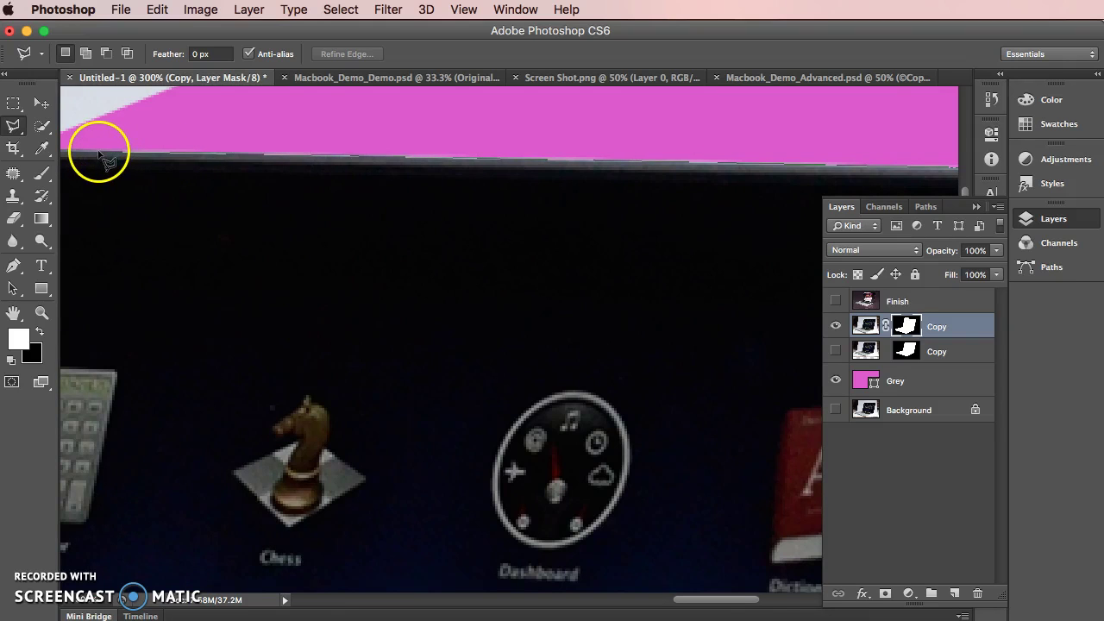
{"action": "scroll", "coordinate": [98, 153], "scroll_direction": "left", "scroll_amount": 4}
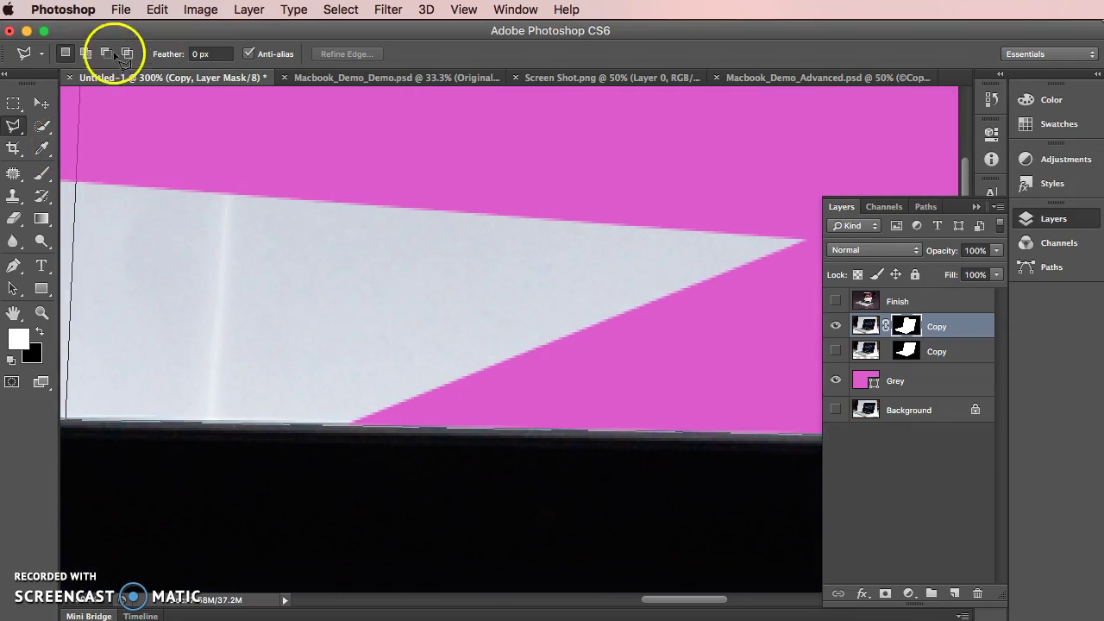
{"action": "double_click", "coordinate": [914, 125]}
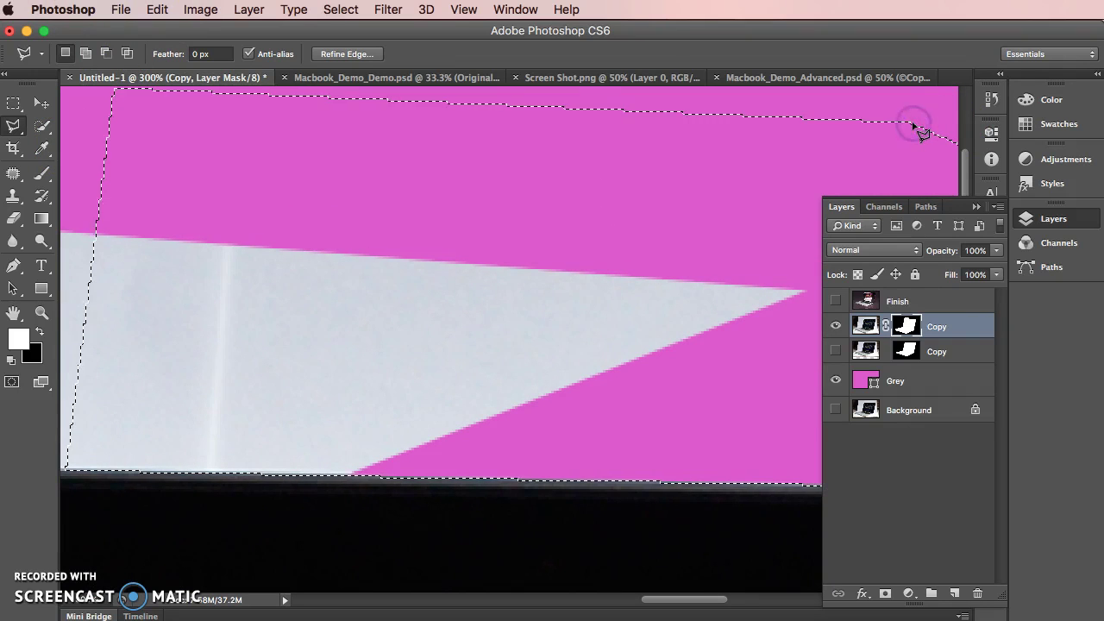
{"action": "key", "text": "Delete"}
{"action": "key", "text": "super+h"}
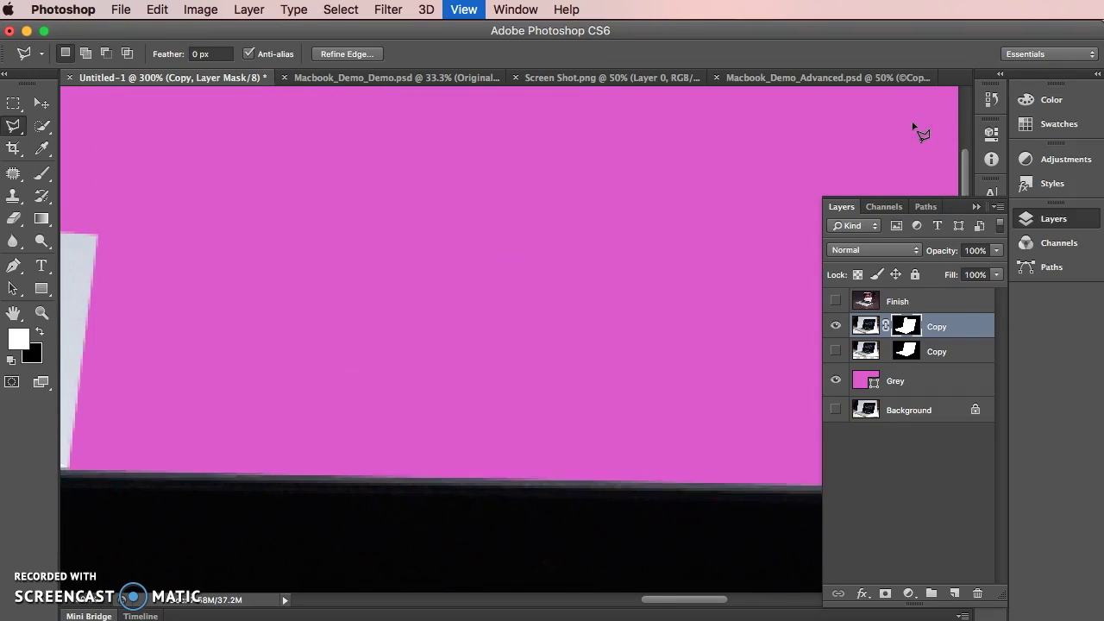
Mask out the remaining grey backdrop at the lid's top-left corner, then deselect.
{"action": "key", "text": "super+minus"}
{"action": "key", "text": "super+minus"}
{"action": "key", "text": "super+minus"}
{"action": "key", "text": "super+minus"}
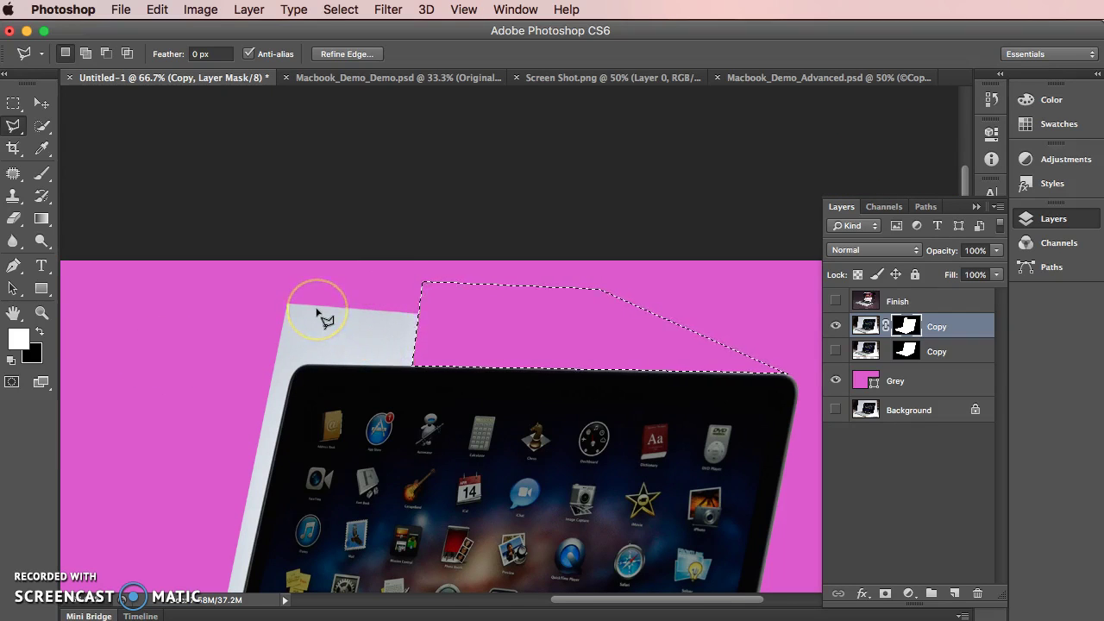
{"action": "key", "text": "super+plus"}
{"action": "left_click_drag", "start_coordinate": [267, 310], "coordinate": [423, 254]}
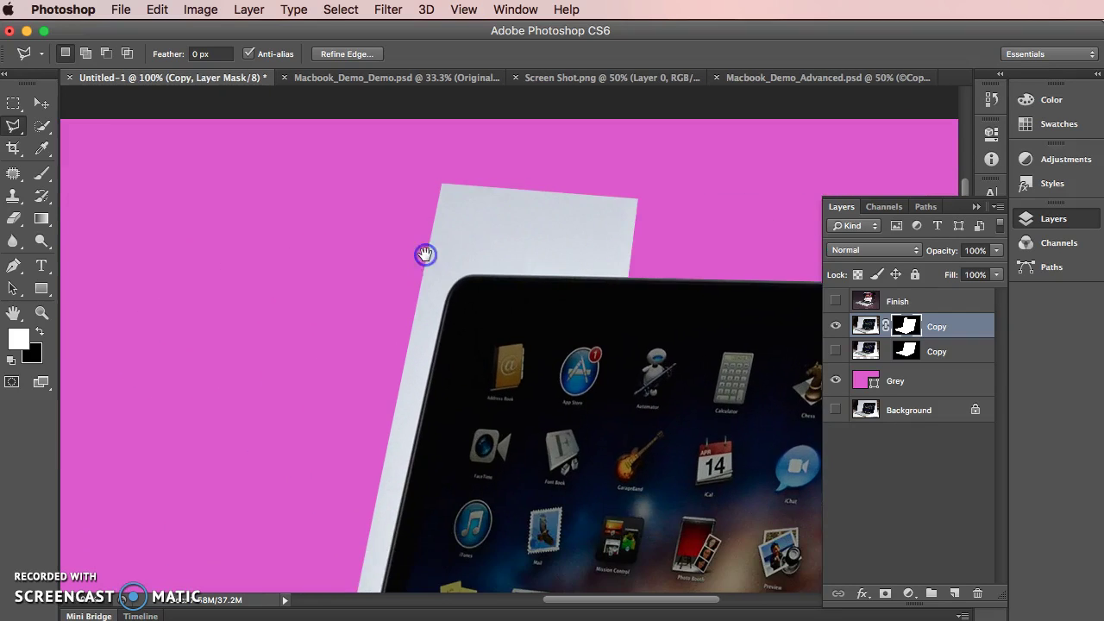
{"action": "left_click", "coordinate": [612, 258]}
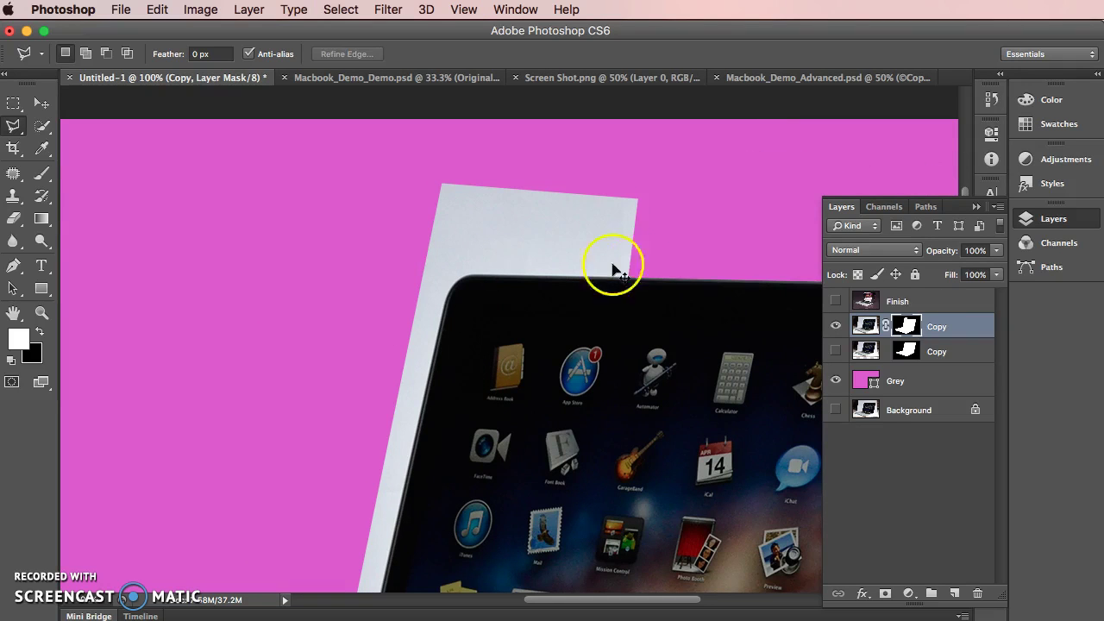
{"action": "key", "text": "super+plus"}
{"action": "key", "text": "super+plus"}
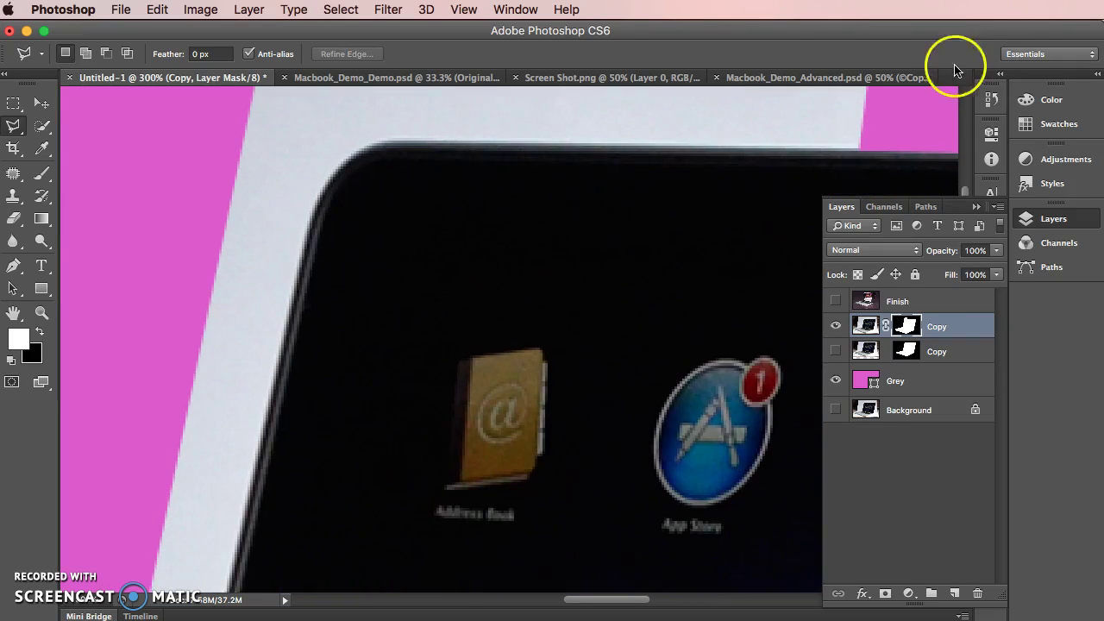
{"action": "left_click", "coordinate": [862, 149]}
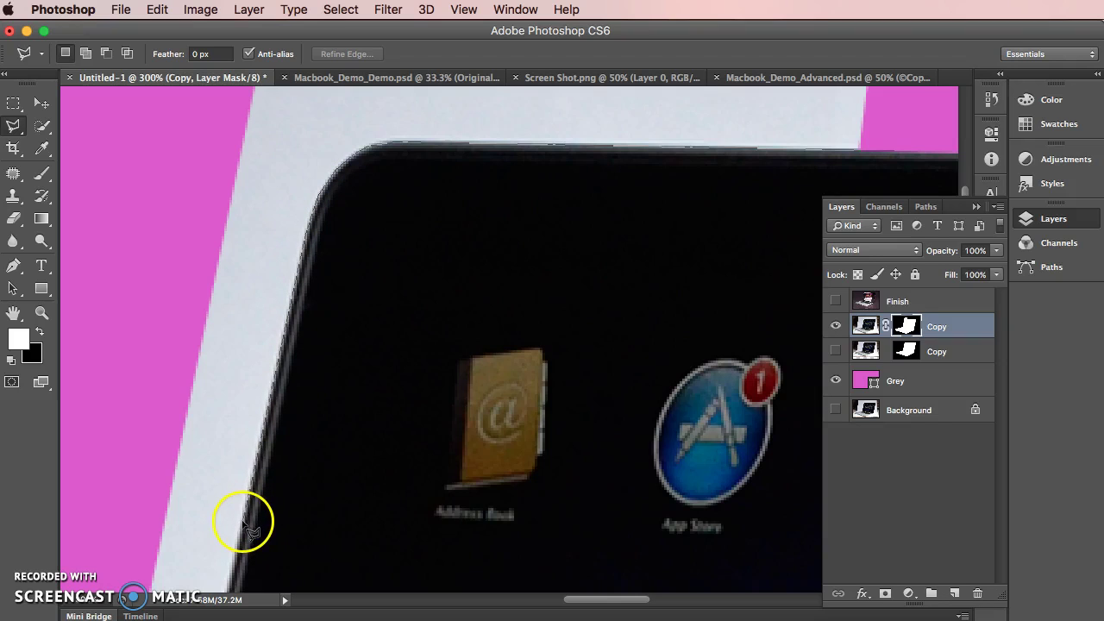
{"action": "left_click", "coordinate": [74, 405]}
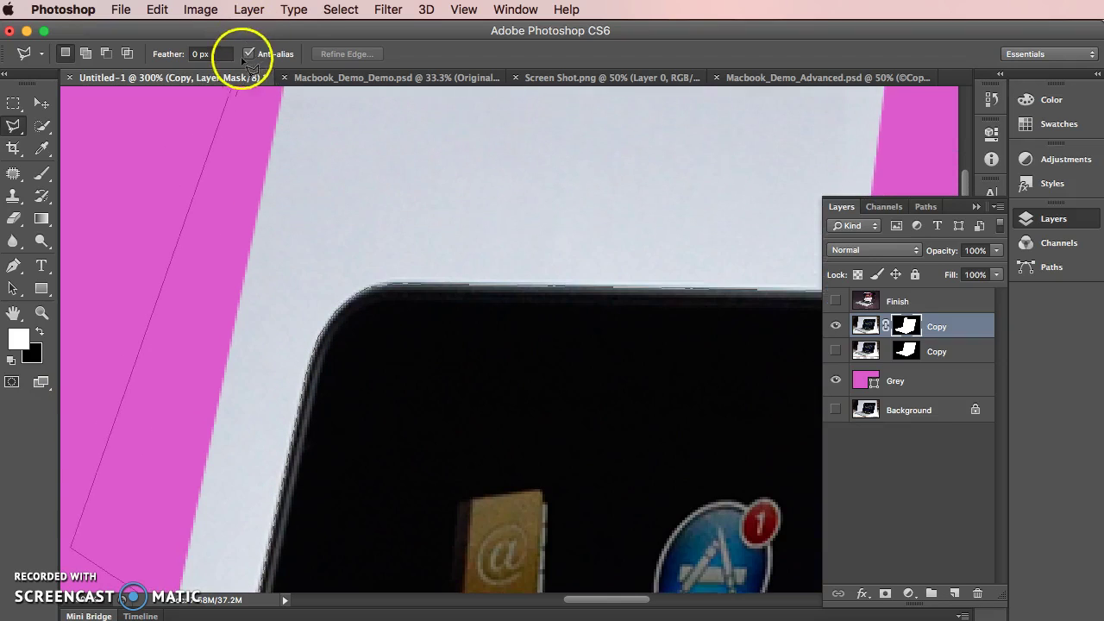
{"action": "left_click", "coordinate": [931, 94]}
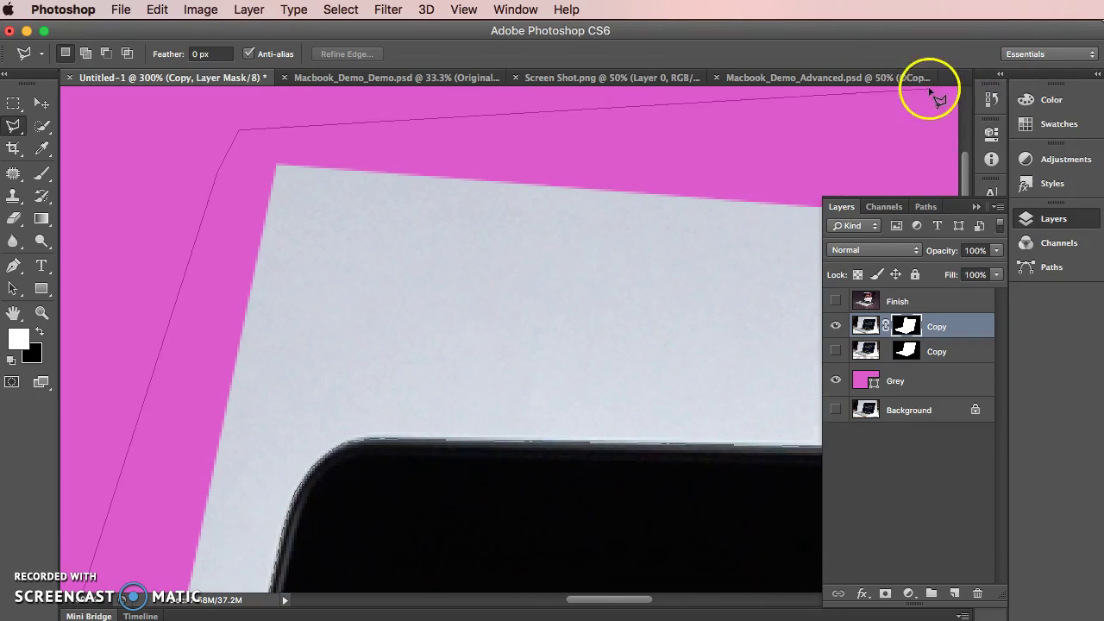
{"action": "left_click", "coordinate": [914, 123]}
{"action": "left_click", "coordinate": [915, 123]}
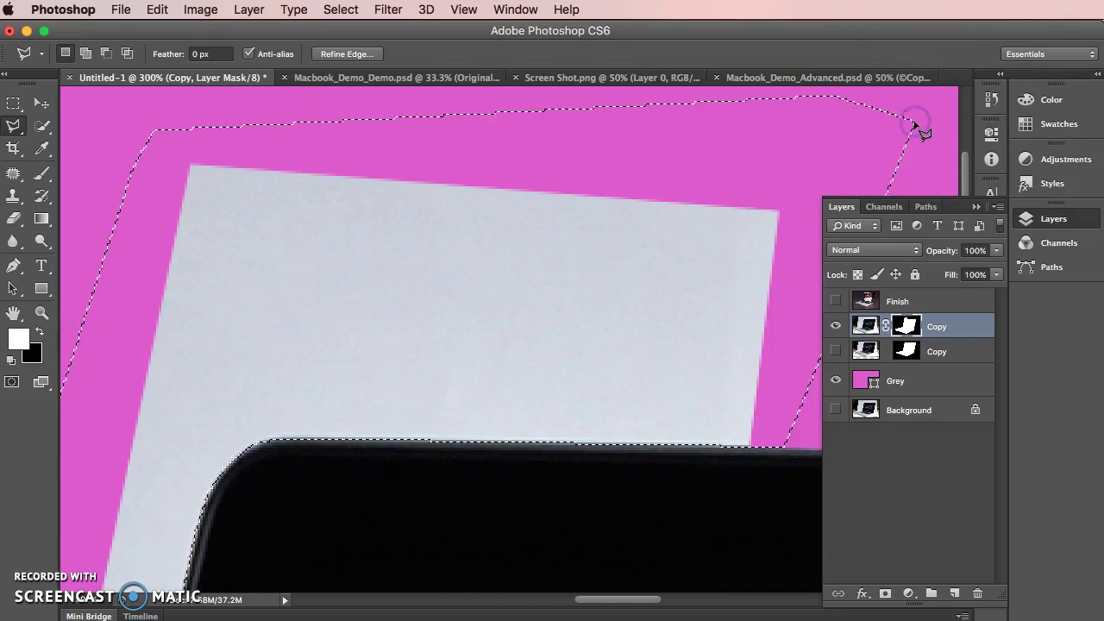
{"action": "key", "text": "Delete"}
{"action": "key", "text": "ctrl+d"}
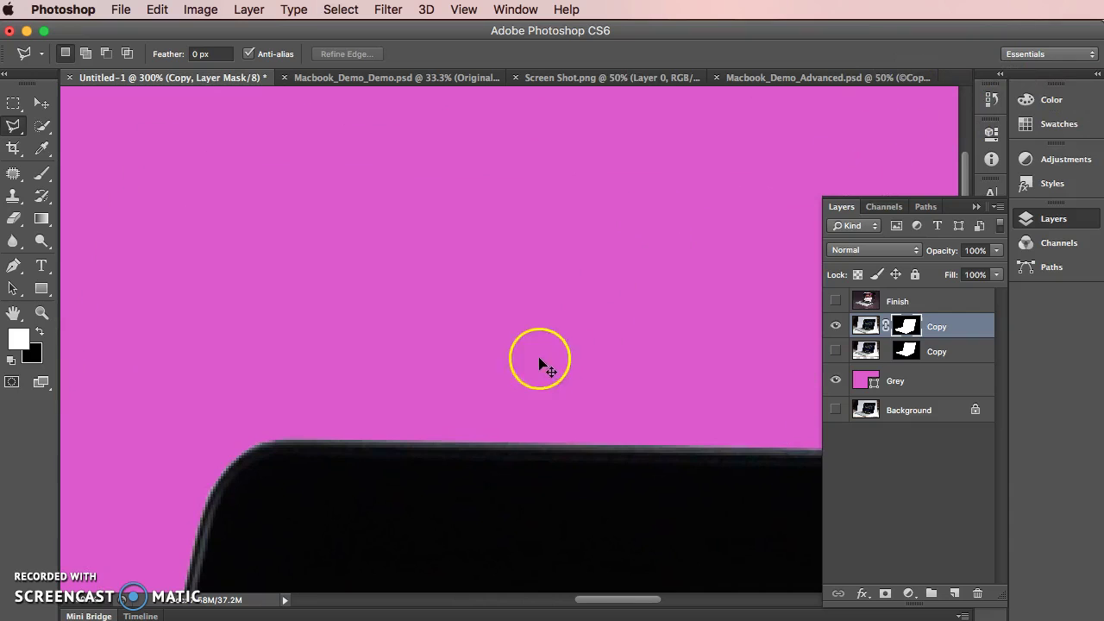
Mask out the white strip along the lid's left edge and outline the leftover white sliver.
{"action": "mouse_move", "coordinate": [402, 457]}
{"action": "left_mouse_down"}
{"action": "mouse_move", "coordinate": [697, 108]}
{"action": "mouse_move", "coordinate": [439, 502]}
{"action": "mouse_move", "coordinate": [299, 284]}
{"action": "mouse_move", "coordinate": [456, 196]}
{"action": "mouse_move", "coordinate": [436, 291]}
{"action": "mouse_move", "coordinate": [444, 197]}
{"action": "left_mouse_up"}
{"action": "left_click", "coordinate": [436, 108]}
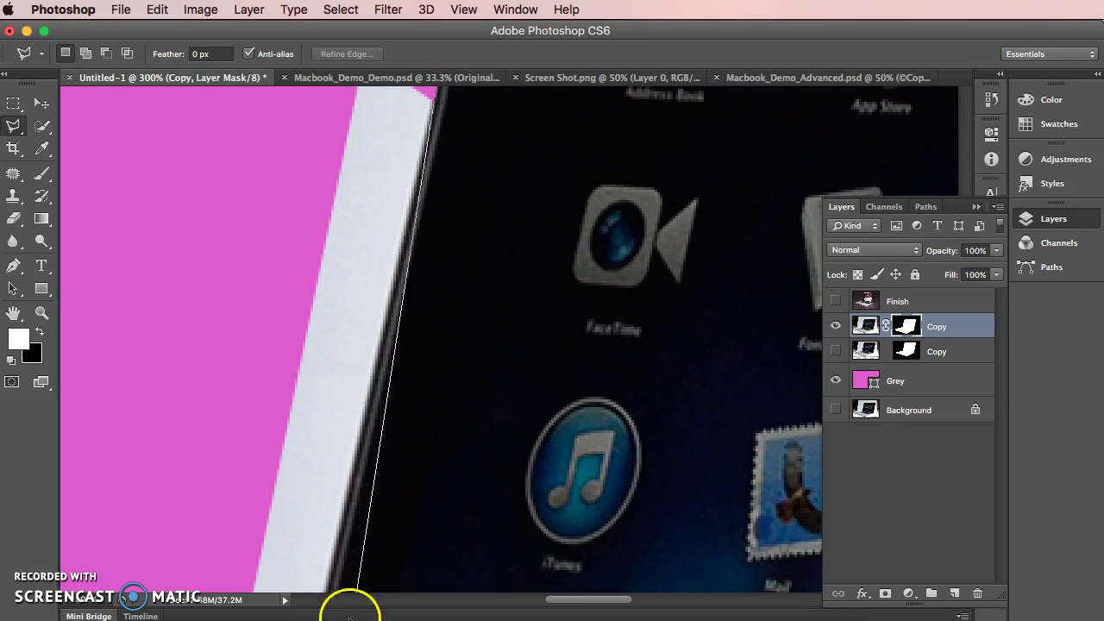
{"action": "left_click", "coordinate": [198, 463]}
{"action": "double_click", "coordinate": [223, 124]}
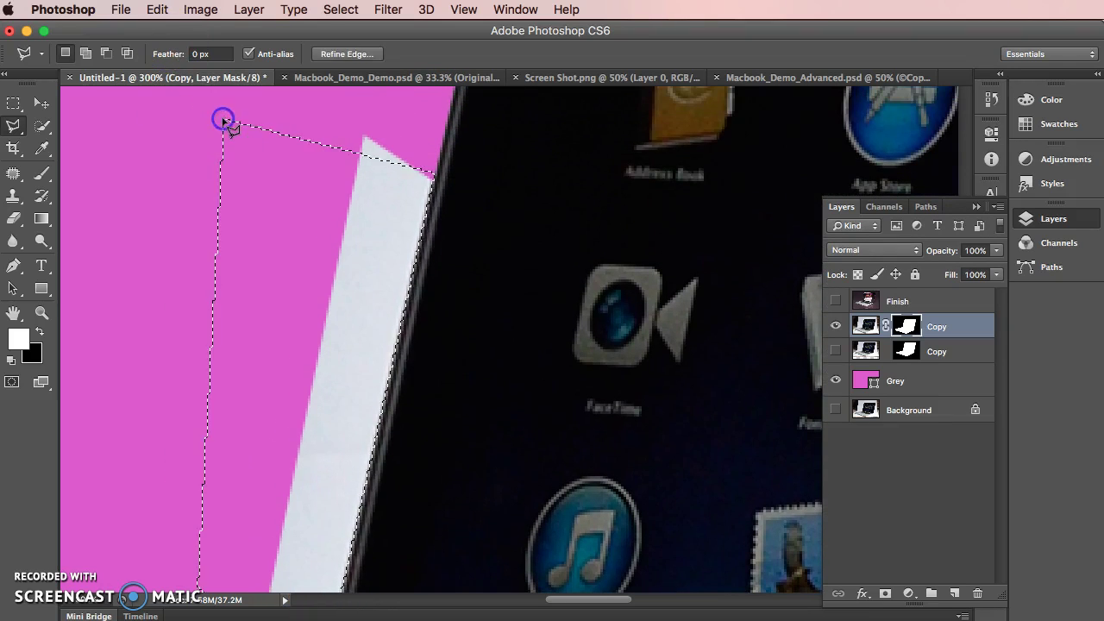
{"action": "key", "text": "BackSpace"}
{"action": "key", "text": "ctrl+shift+d"}
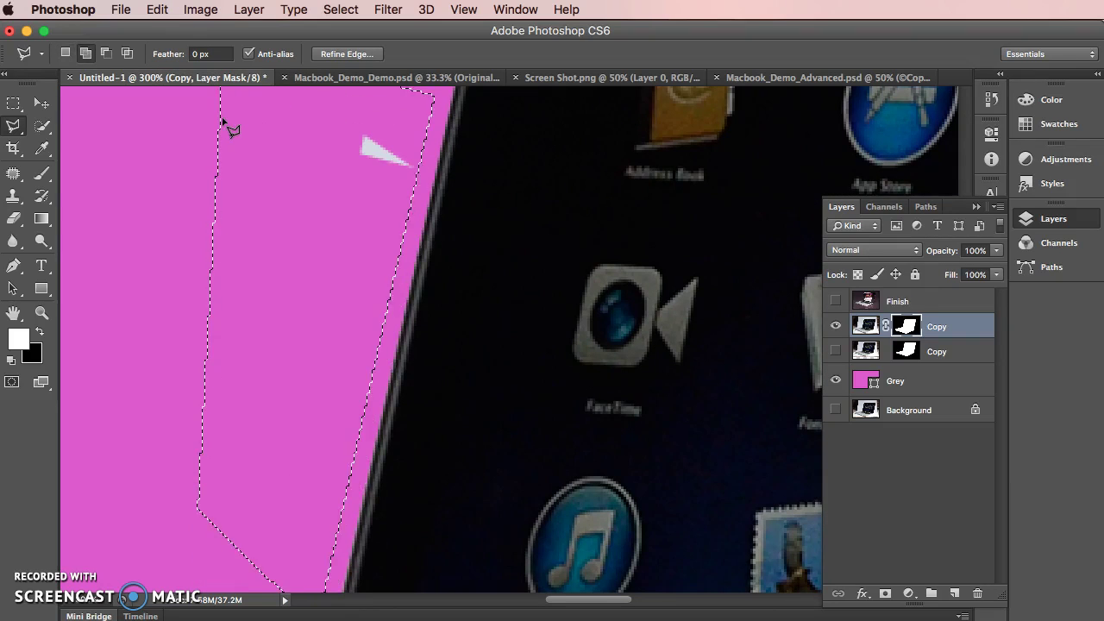
{"action": "left_click", "coordinate": [190, 143]}
{"action": "left_click", "coordinate": [190, 398]}
{"action": "double_click", "coordinate": [355, 228]}
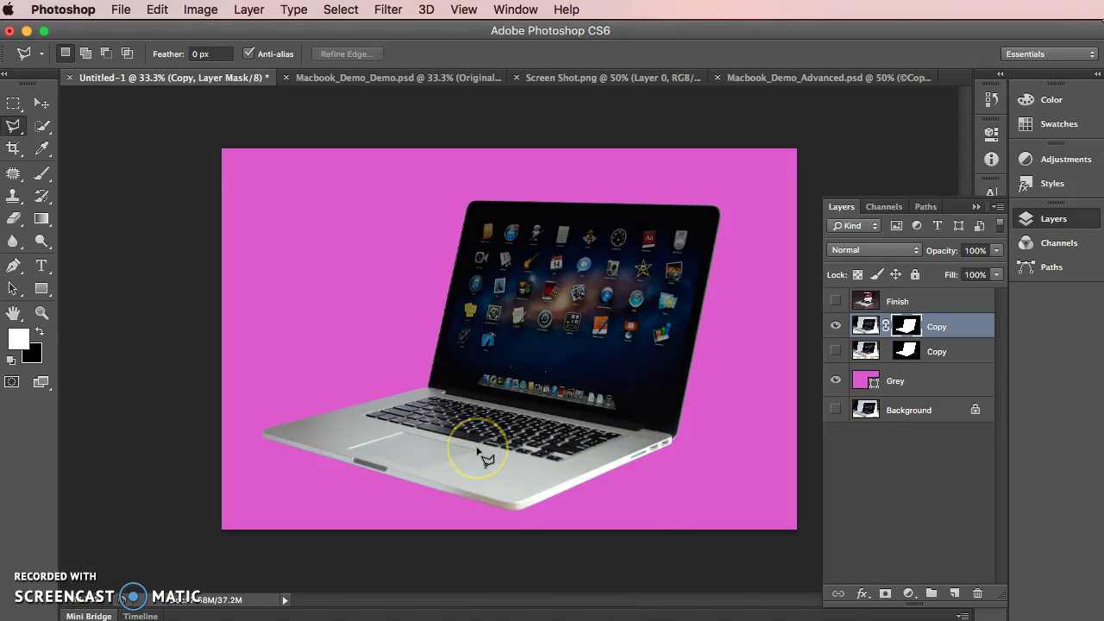
{"action": "key", "text": "super+equal"}
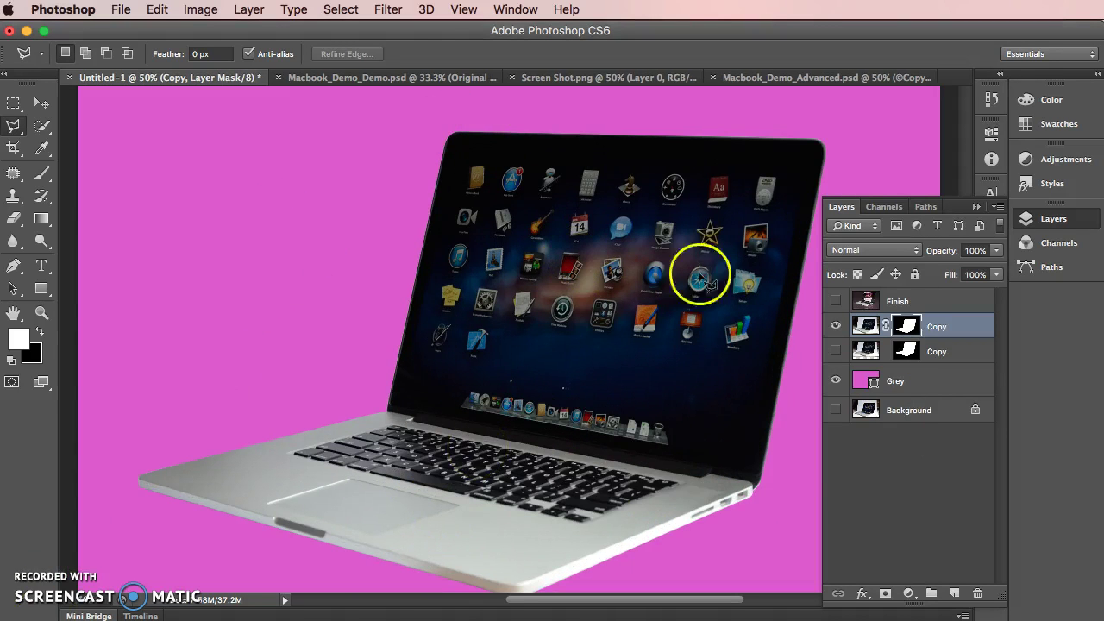
{"action": "mouse_move", "coordinate": [888, 326]}
{"action": "left_mouse_down"}
{"action": "mouse_move", "coordinate": [776, 320]}
{"action": "mouse_move", "coordinate": [933, 321]}
{"action": "mouse_move", "coordinate": [907, 328]}
{"action": "left_mouse_up"}
{"action": "right_click", "coordinate": [907, 327]}
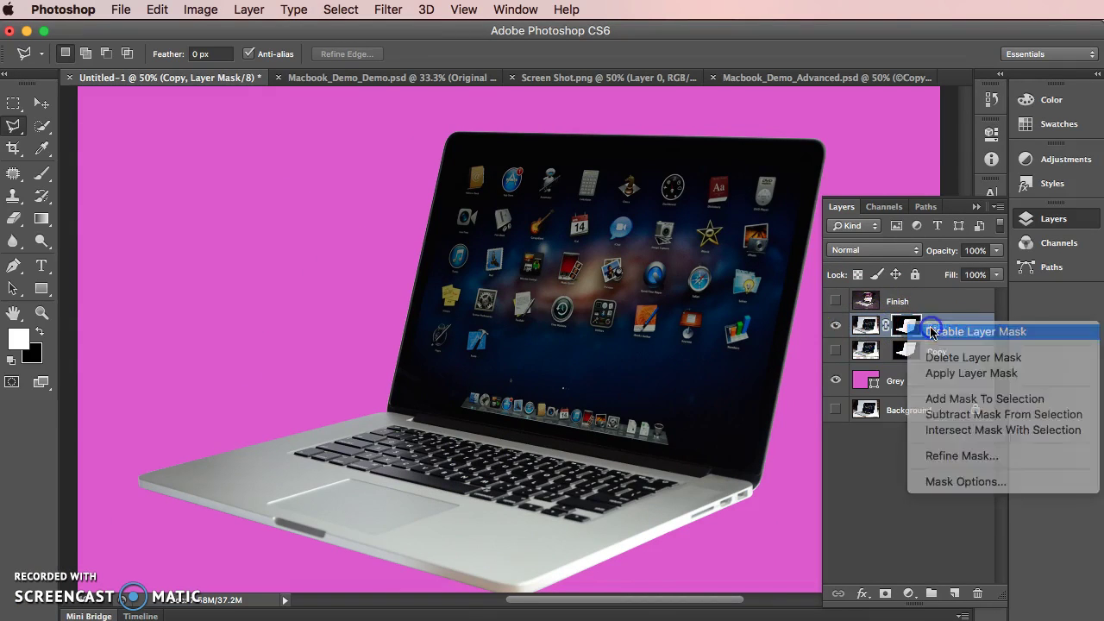
{"action": "left_click", "coordinate": [931, 329]}
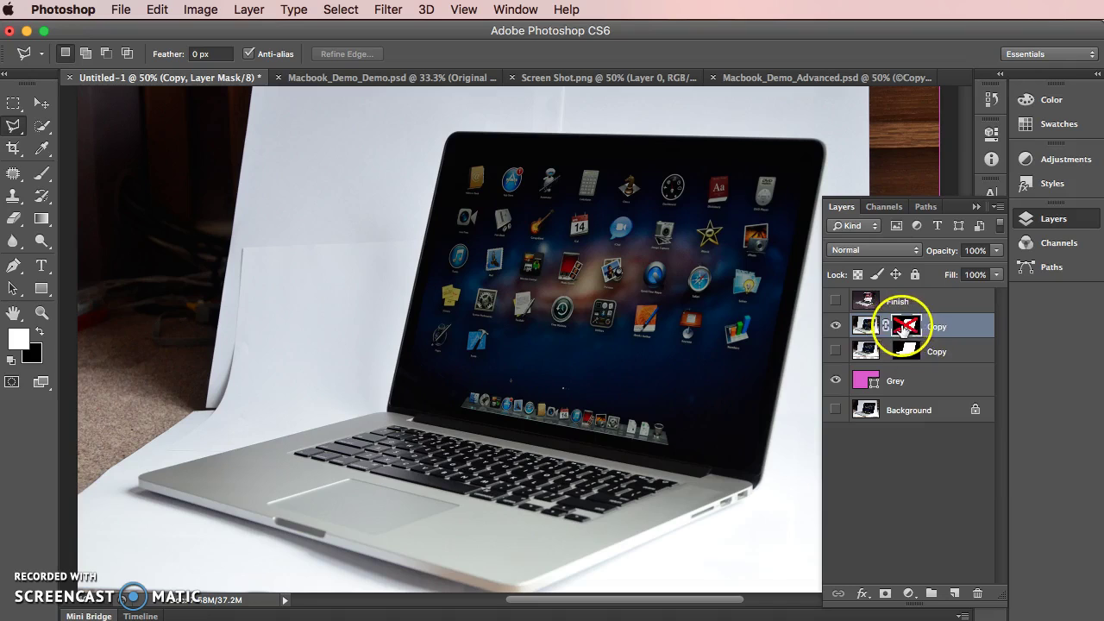
{"action": "right_click", "coordinate": [906, 325]}
{"action": "left_click", "coordinate": [940, 334]}
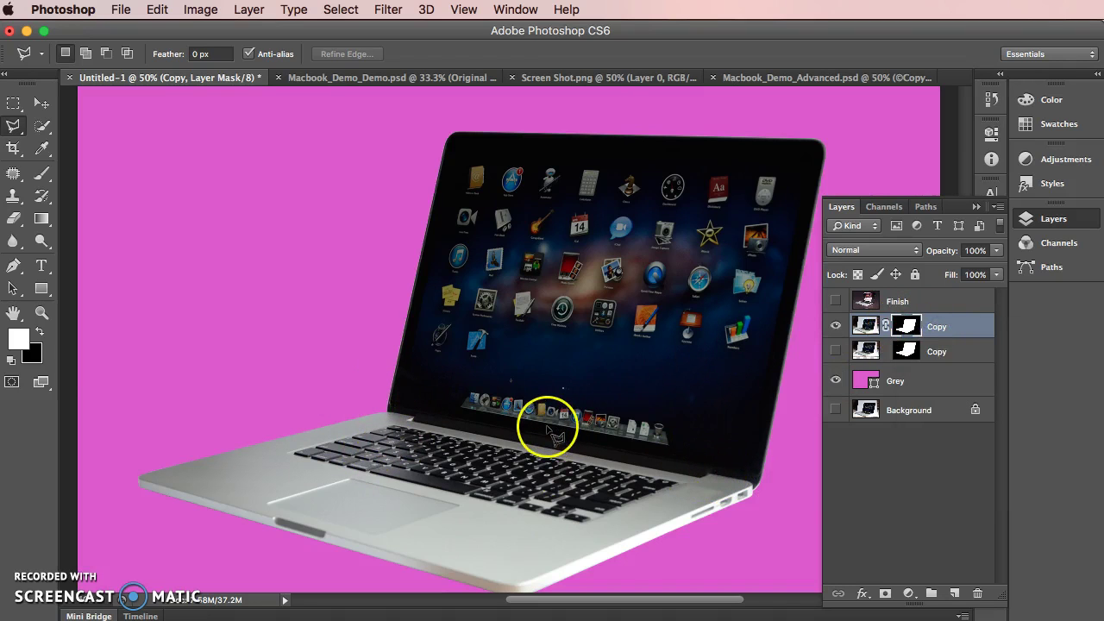
{"action": "key", "text": "super+plus"}
{"action": "key", "text": "super+plus"}
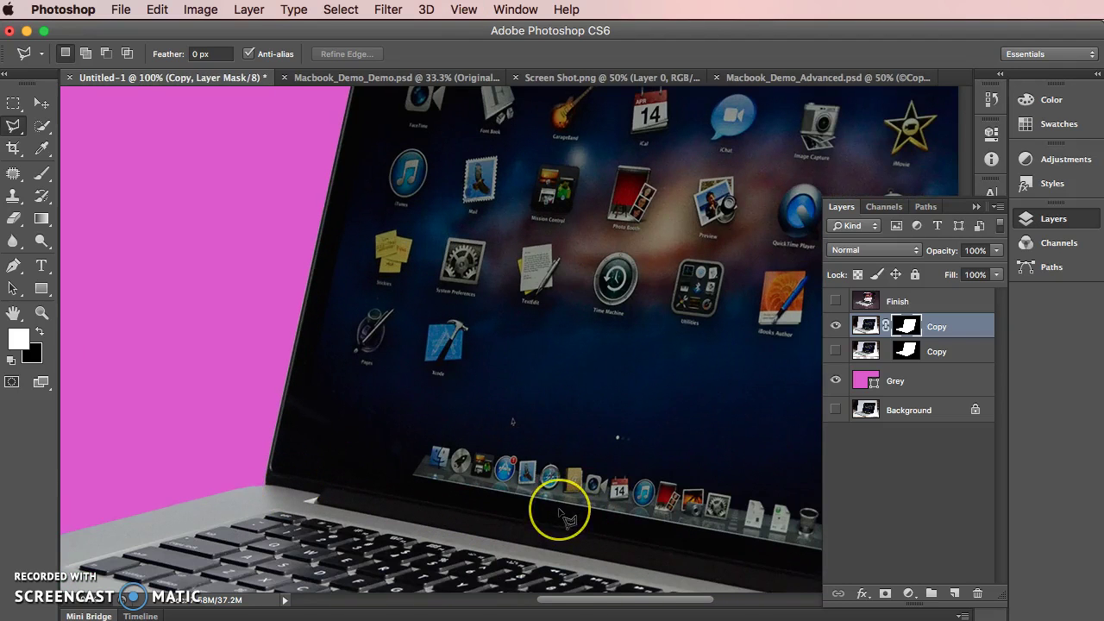
{"action": "key", "text": "super+minus"}
{"action": "key", "text": "super+minus"}
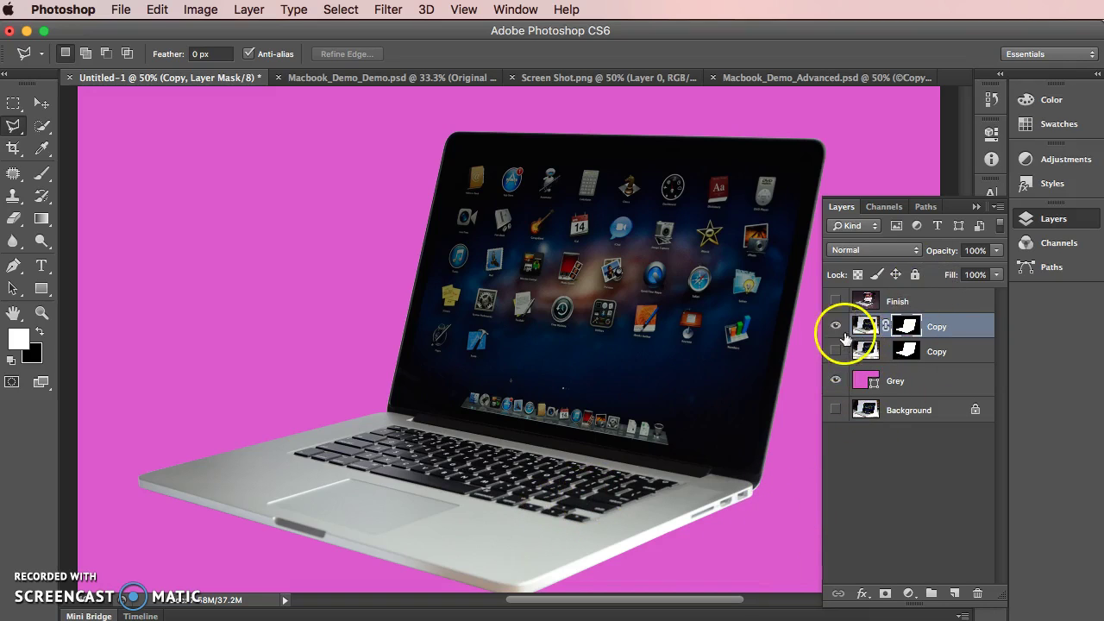
{"action": "key", "text": "super+minus"}
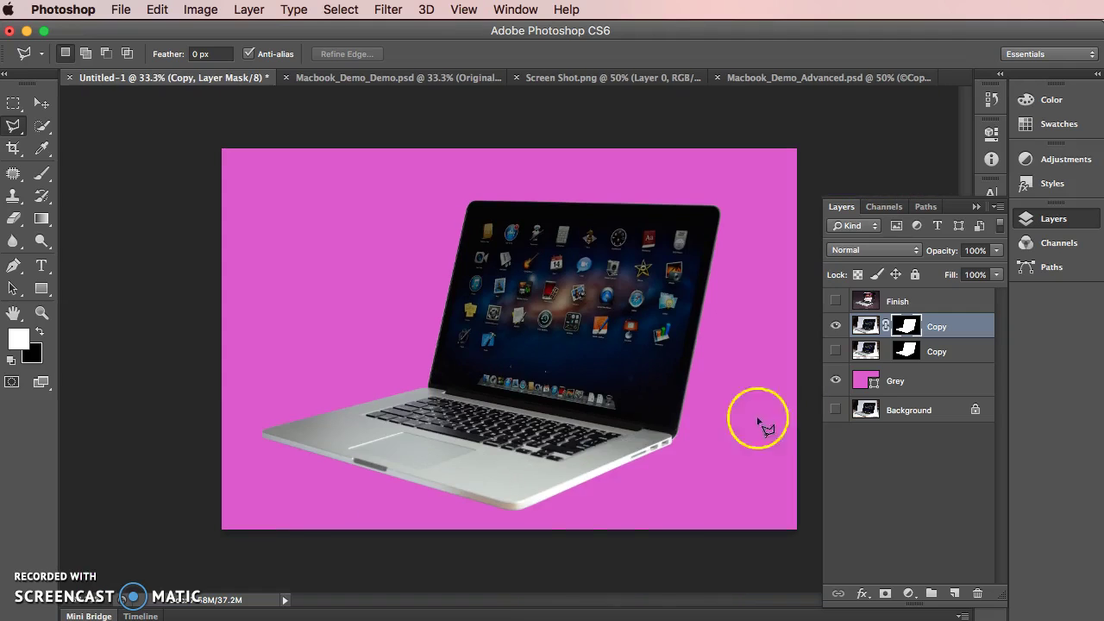
Set the Grey fill layer's colour back to neutral mid grey 808080 (H 0, S 0, B 50).
{"action": "left_click", "coordinate": [868, 377]}
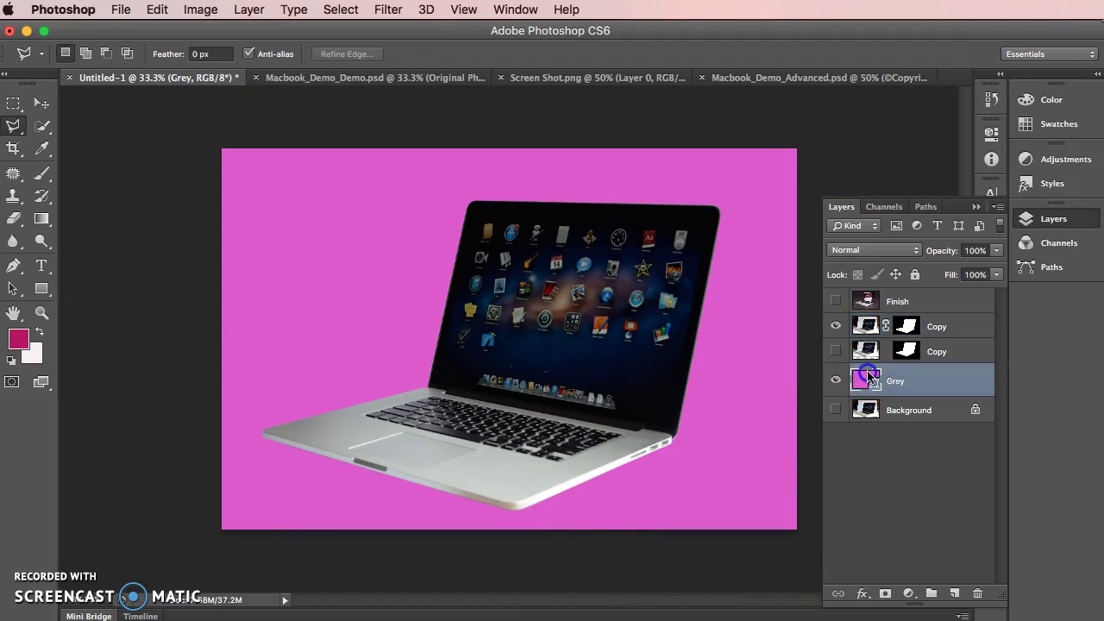
{"action": "double_click", "coordinate": [868, 377]}
{"action": "left_click", "coordinate": [560, 420]}
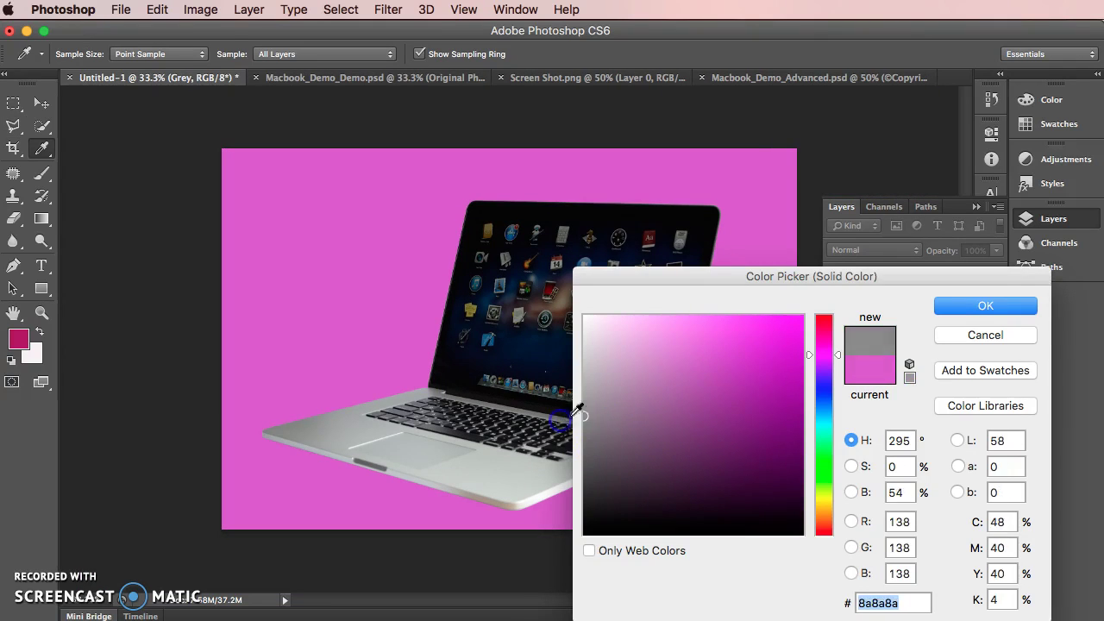
{"action": "left_click", "coordinate": [898, 440]}
{"action": "type", "text": "0"}
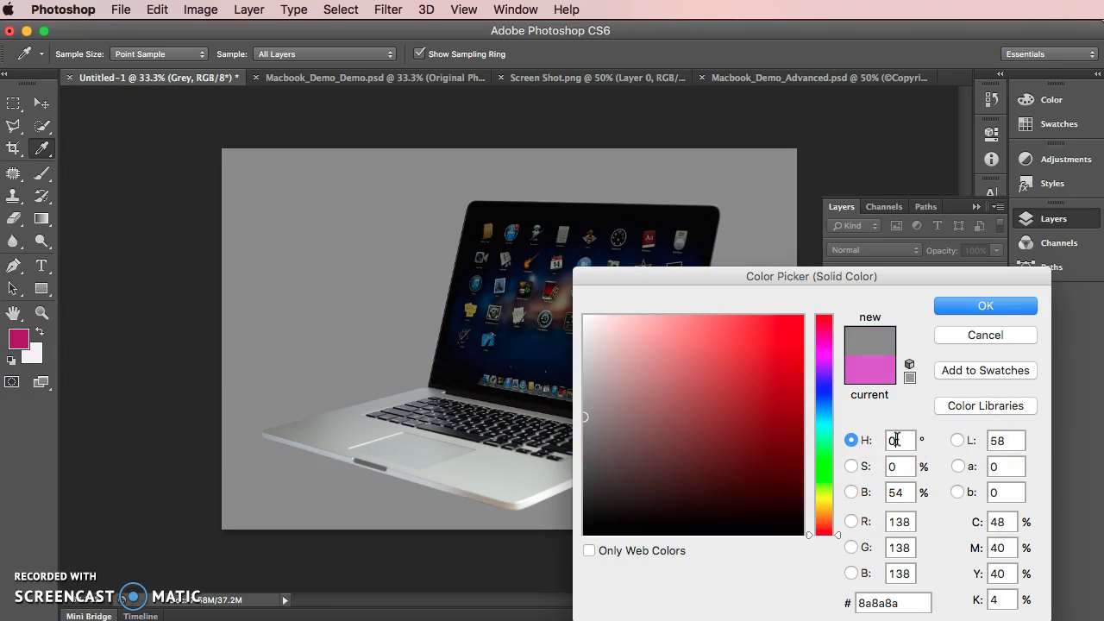
{"action": "type", "text": "50"}
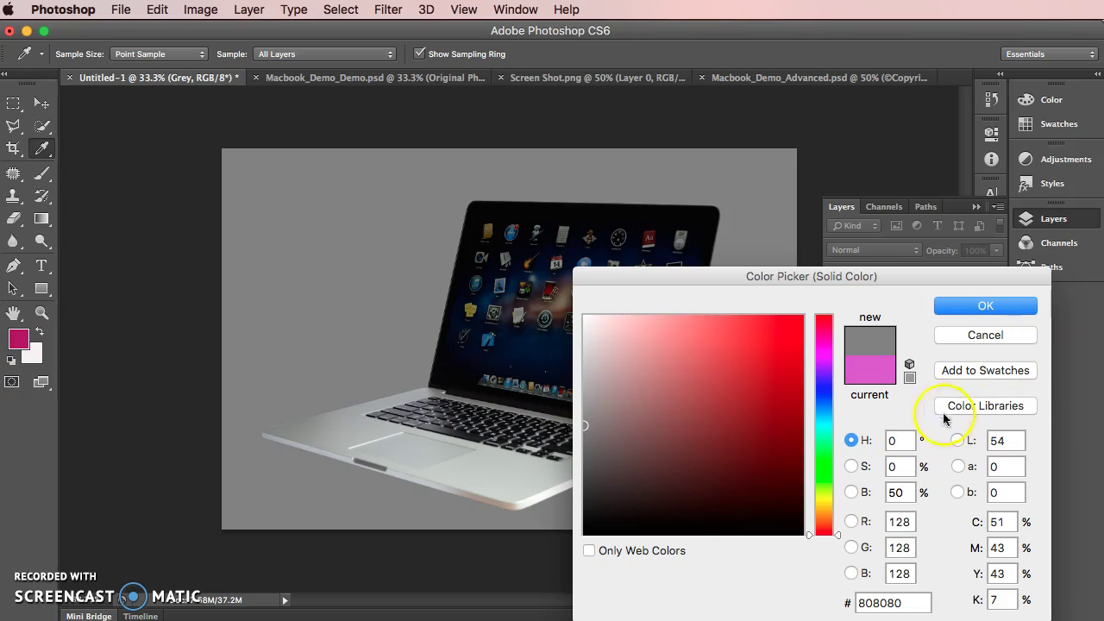
{"action": "left_click_drag", "start_coordinate": [924, 277], "coordinate": [815, 187]}
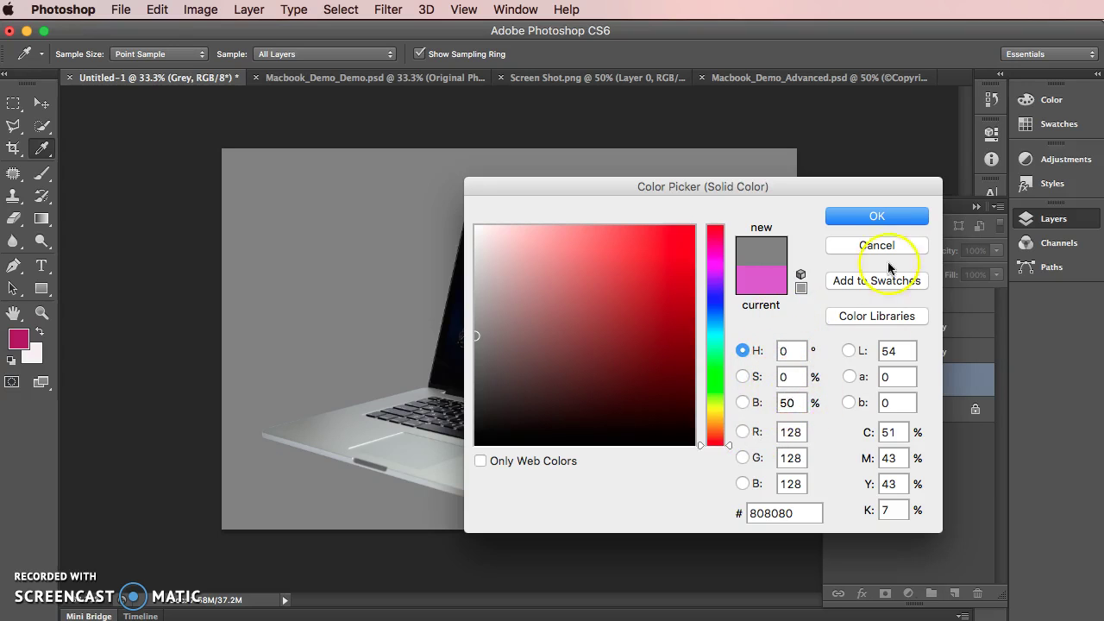
{"action": "left_click", "coordinate": [886, 220]}
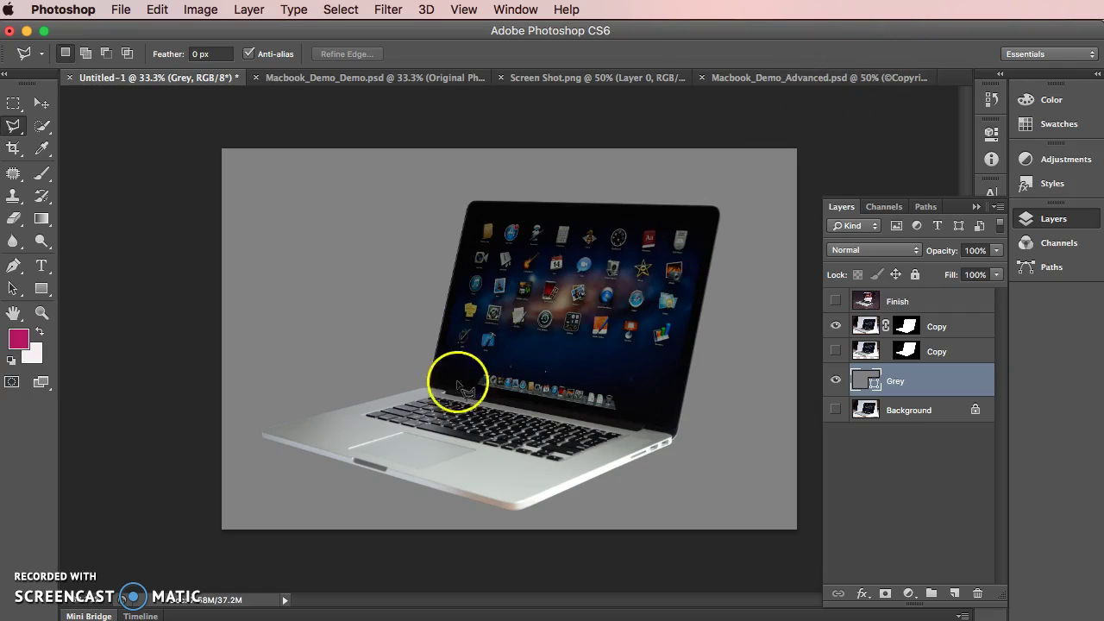
{"action": "left_click", "coordinate": [264, 433]}
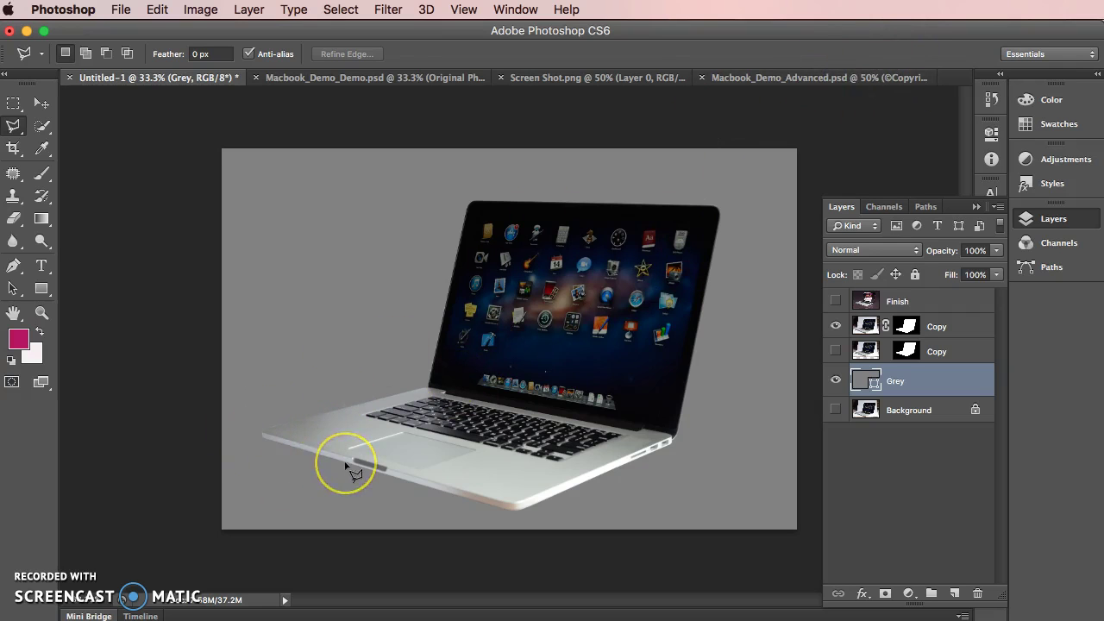
{"action": "key", "text": "super+plus"}
{"action": "key", "text": "super+plus"}
{"action": "key", "text": "super+plus"}
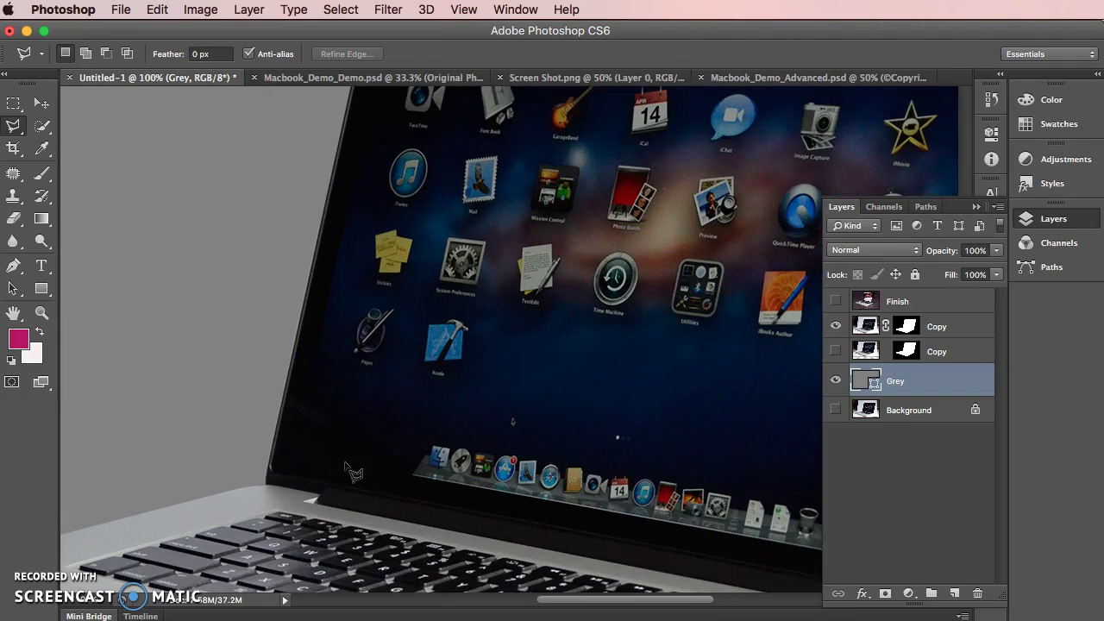
{"action": "left_click_drag", "start_coordinate": [167, 506], "coordinate": [575, 287]}
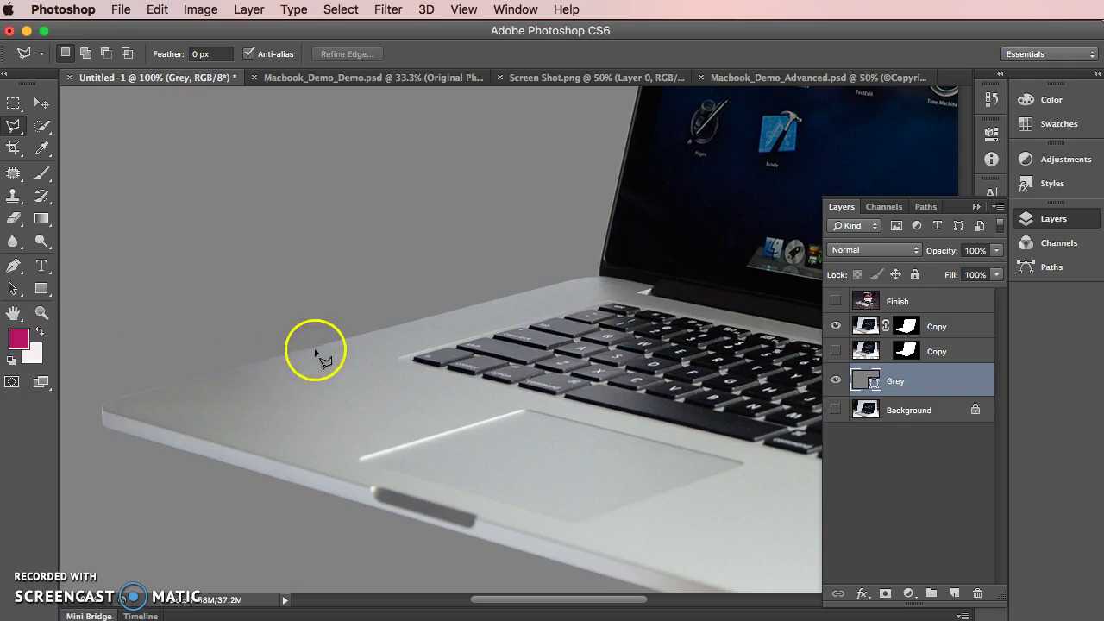
{"action": "left_click", "coordinate": [420, 323]}
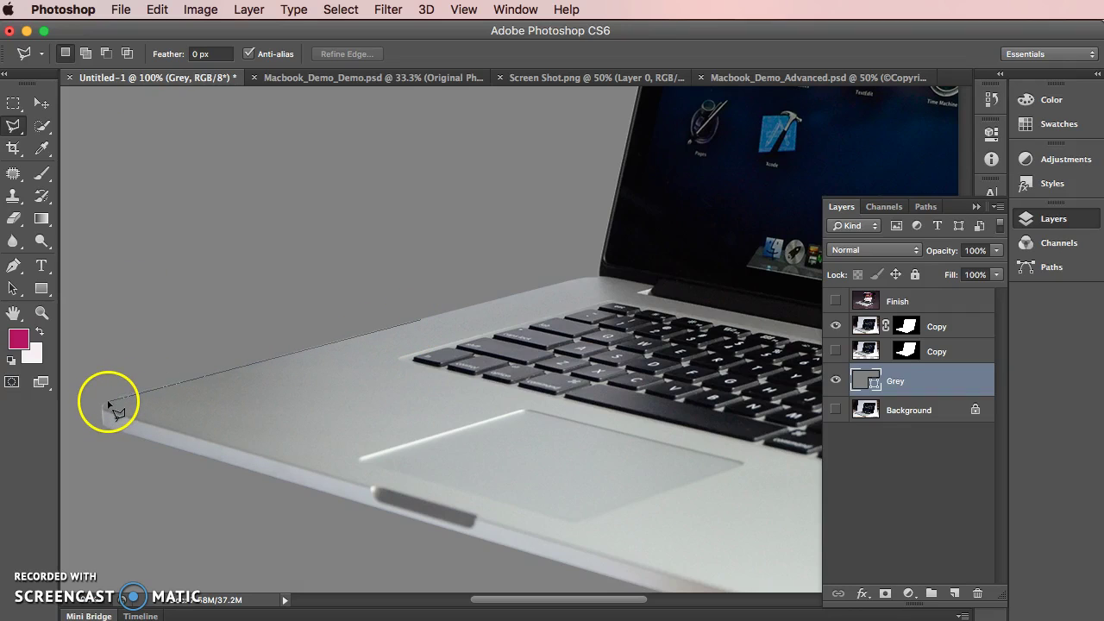
{"action": "left_click", "coordinate": [107, 401]}
{"action": "left_click", "coordinate": [74, 402]}
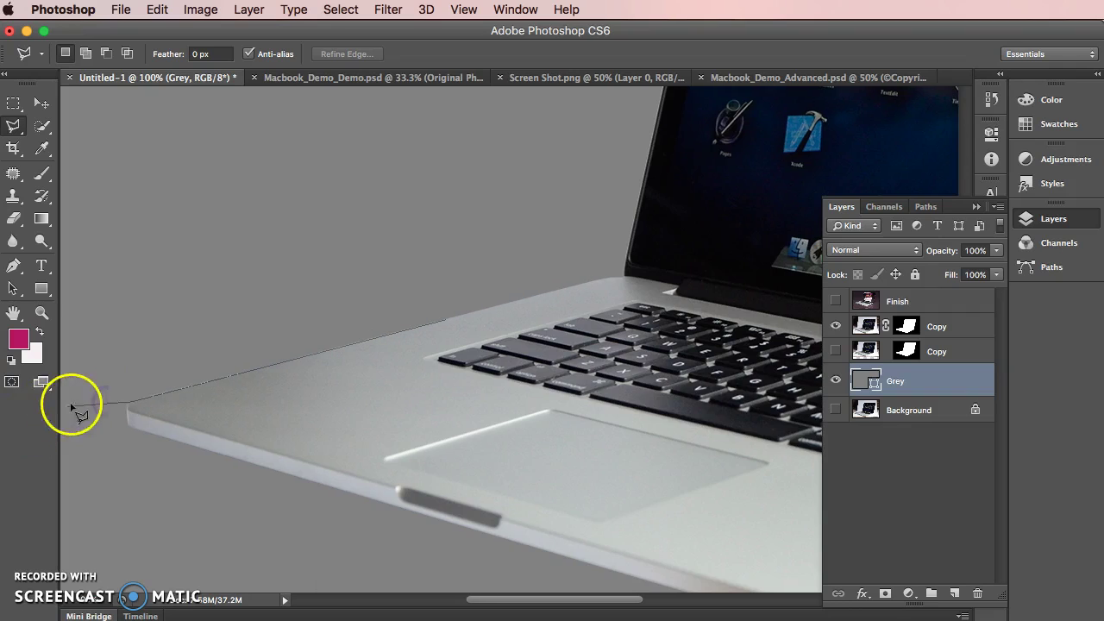
{"action": "double_click", "coordinate": [148, 270]}
{"action": "left_click", "coordinate": [904, 327]}
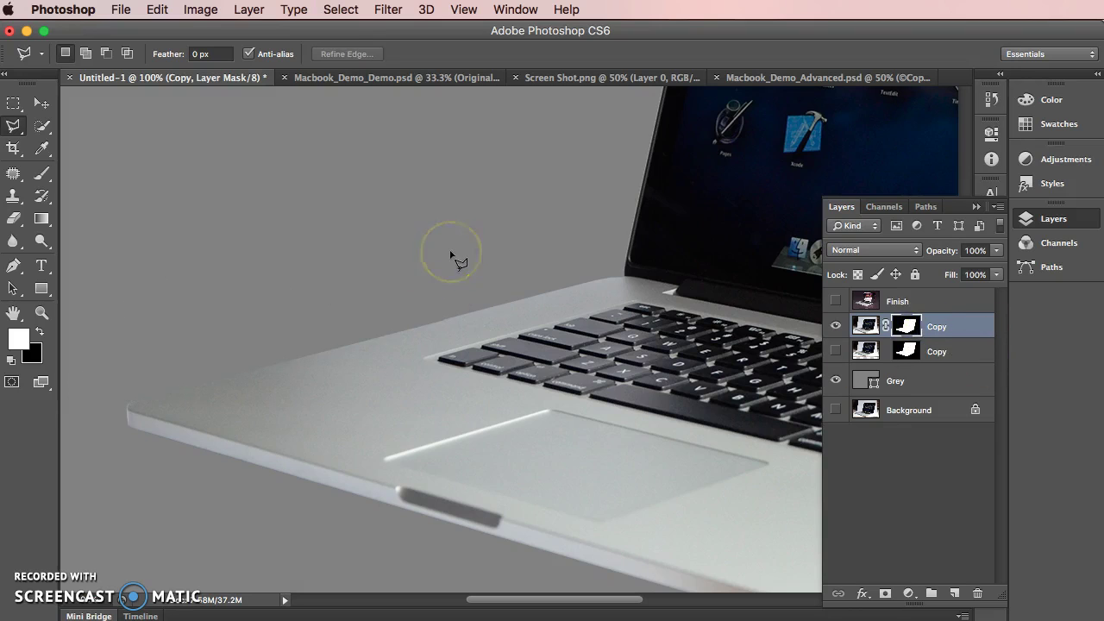
{"action": "key", "text": "super+plus"}
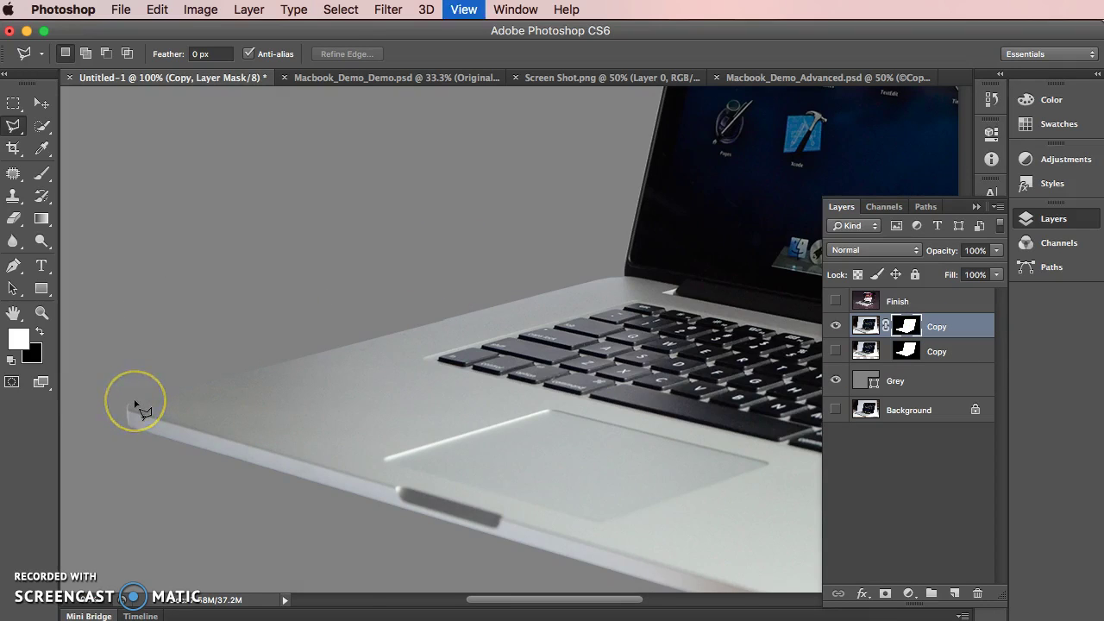
{"action": "left_click_drag", "start_coordinate": [210, 436], "coordinate": [250, 448]}
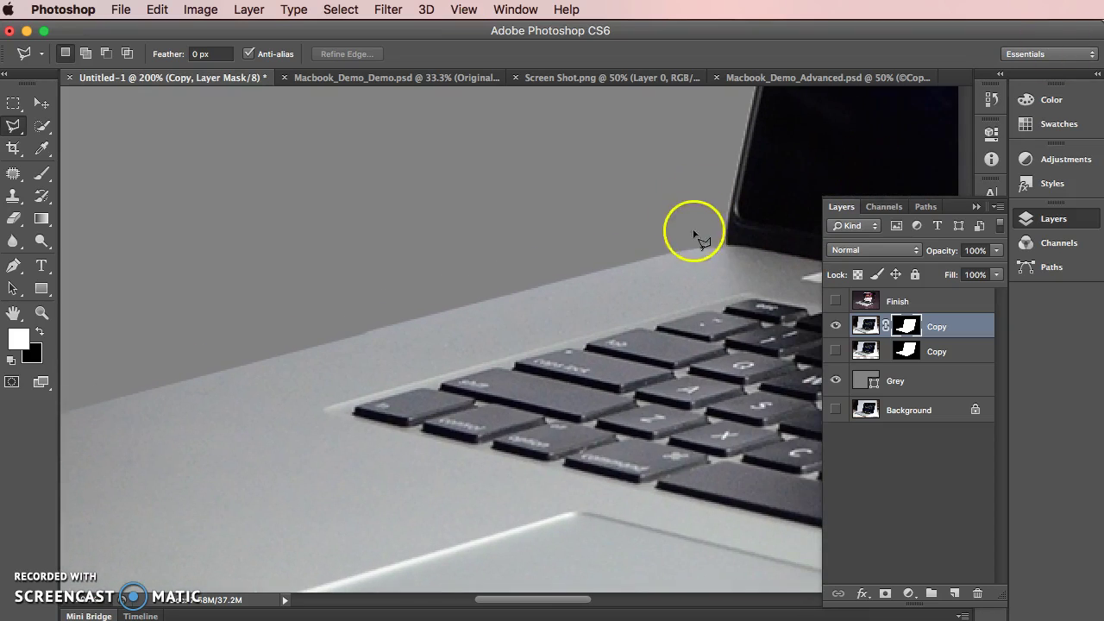
{"action": "left_click", "coordinate": [698, 247]}
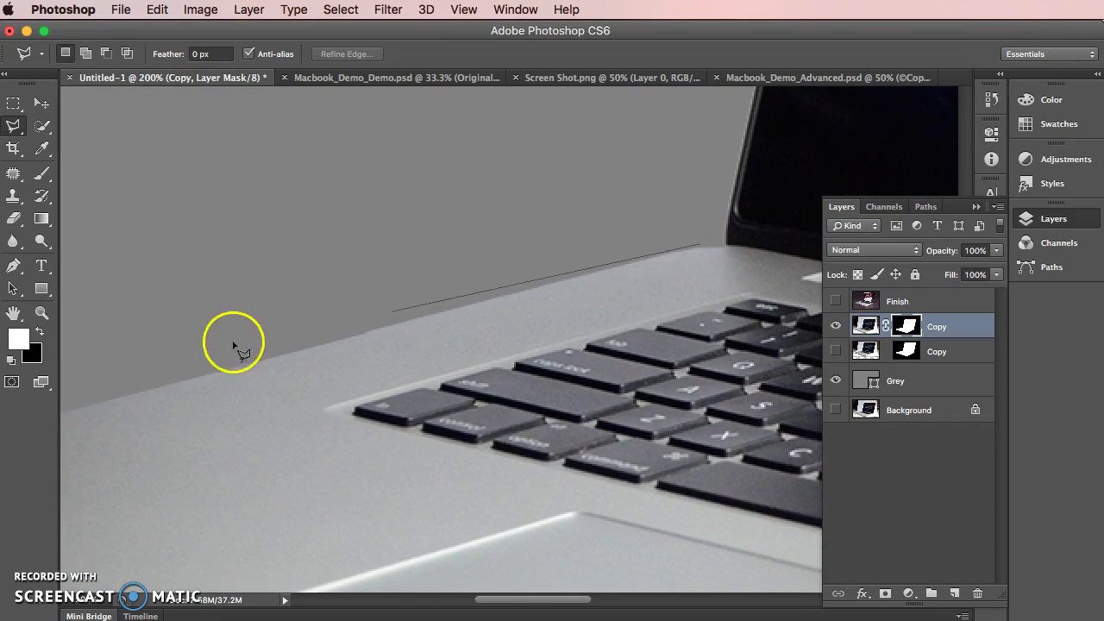
{"action": "left_click", "coordinate": [322, 344]}
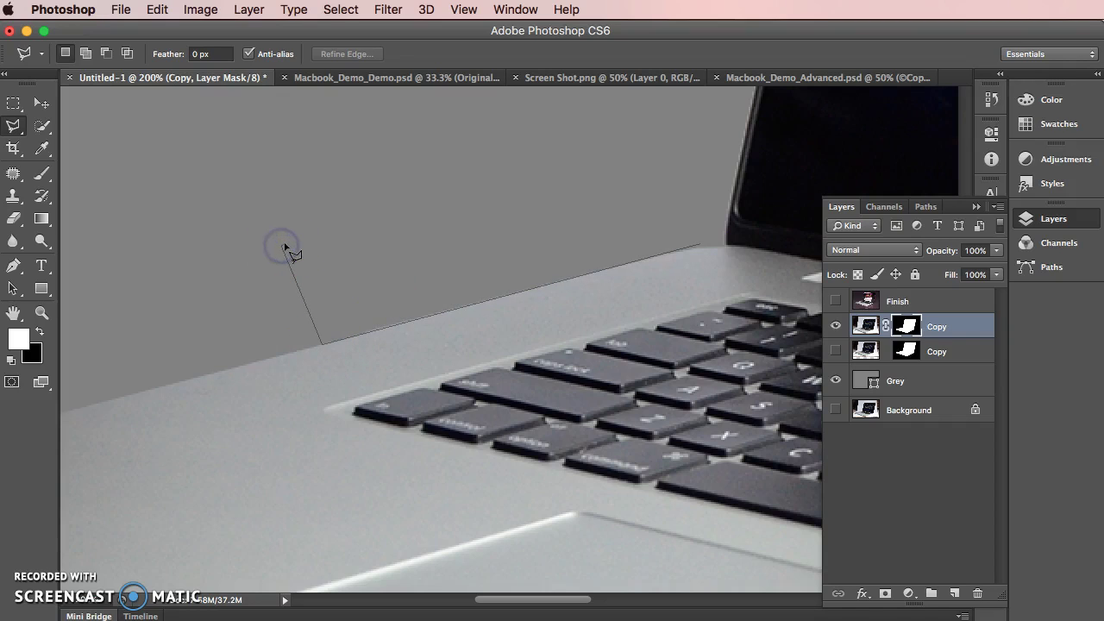
{"action": "left_click", "coordinate": [284, 244]}
{"action": "double_click", "coordinate": [438, 214]}
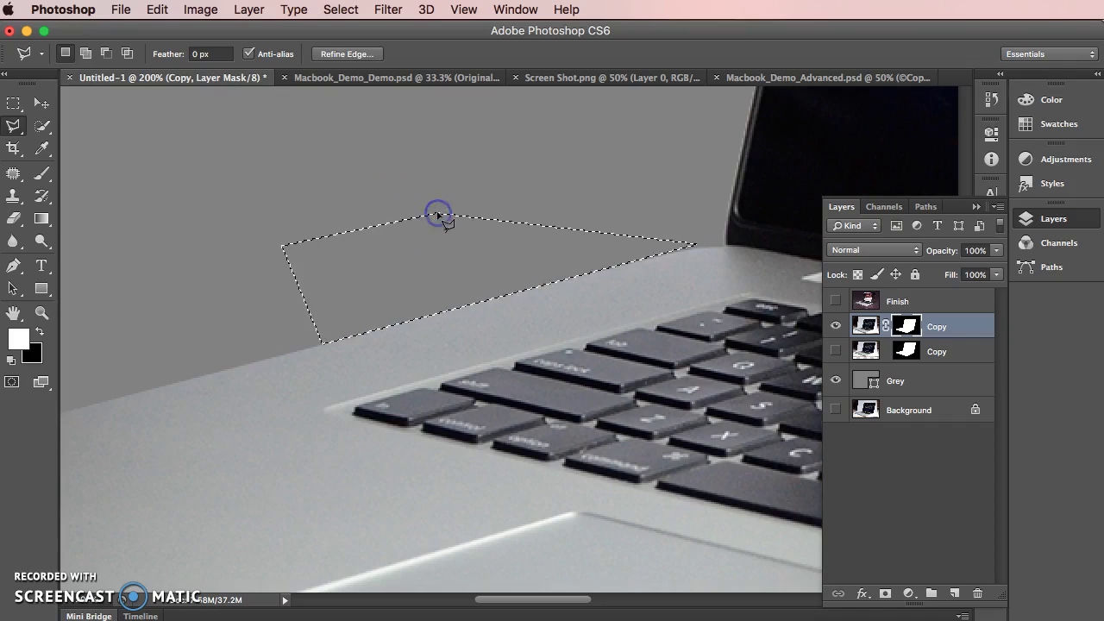
{"action": "key", "text": "super+d"}
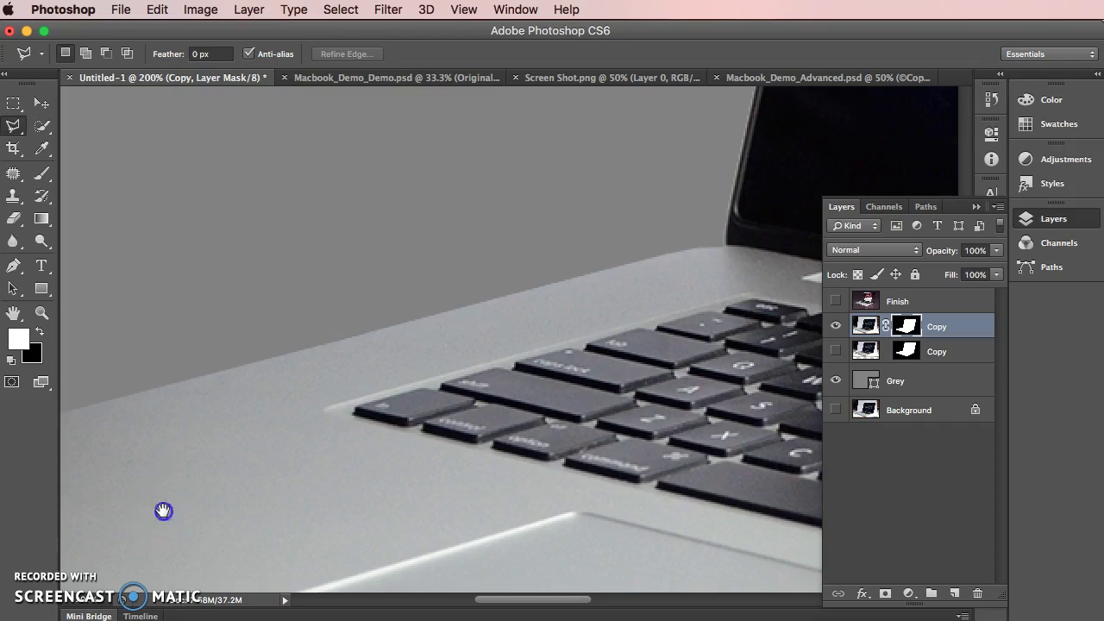
{"action": "left_click_drag", "start_coordinate": [163, 511], "coordinate": [751, 320]}
{"action": "left_click_drag", "start_coordinate": [419, 384], "coordinate": [837, 116]}
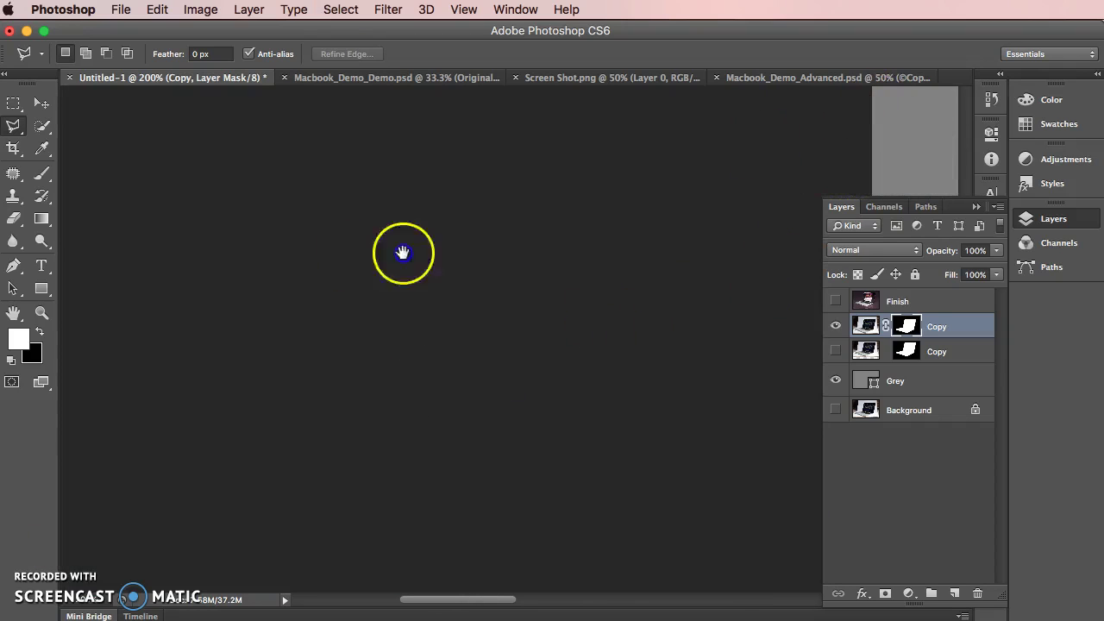
{"action": "left_click_drag", "start_coordinate": [402, 252], "coordinate": [315, 271]}
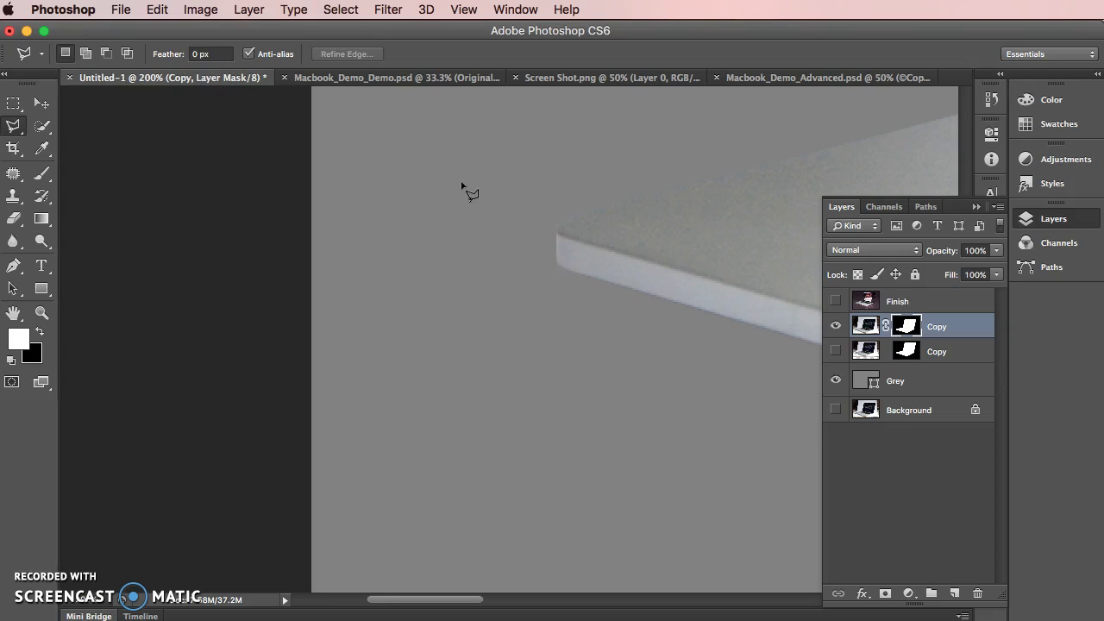
{"action": "key", "text": "super+minus"}
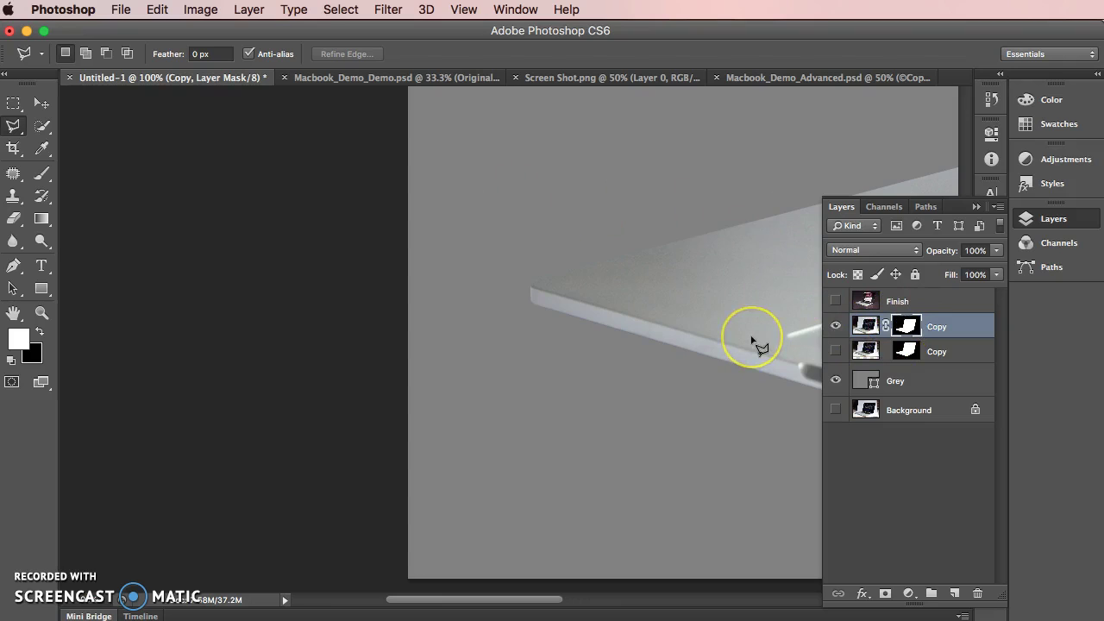
{"action": "key", "text": "super+minus"}
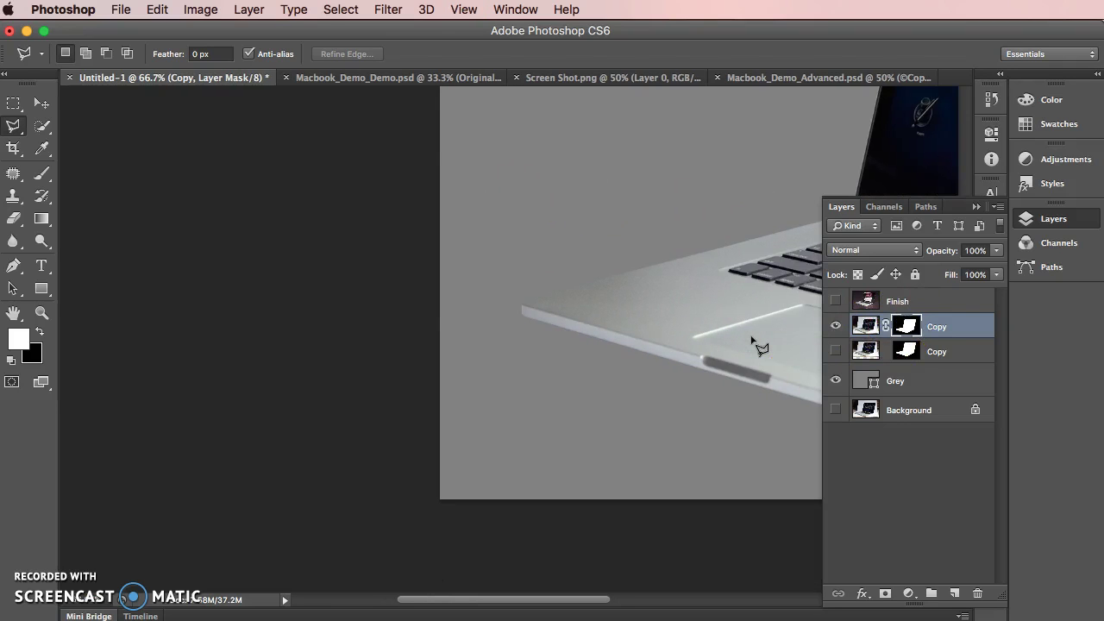
{"action": "mouse_move", "coordinate": [739, 374]}
{"action": "left_mouse_down"}
{"action": "mouse_move", "coordinate": [456, 370]}
{"action": "mouse_move", "coordinate": [288, 387]}
{"action": "left_mouse_up"}
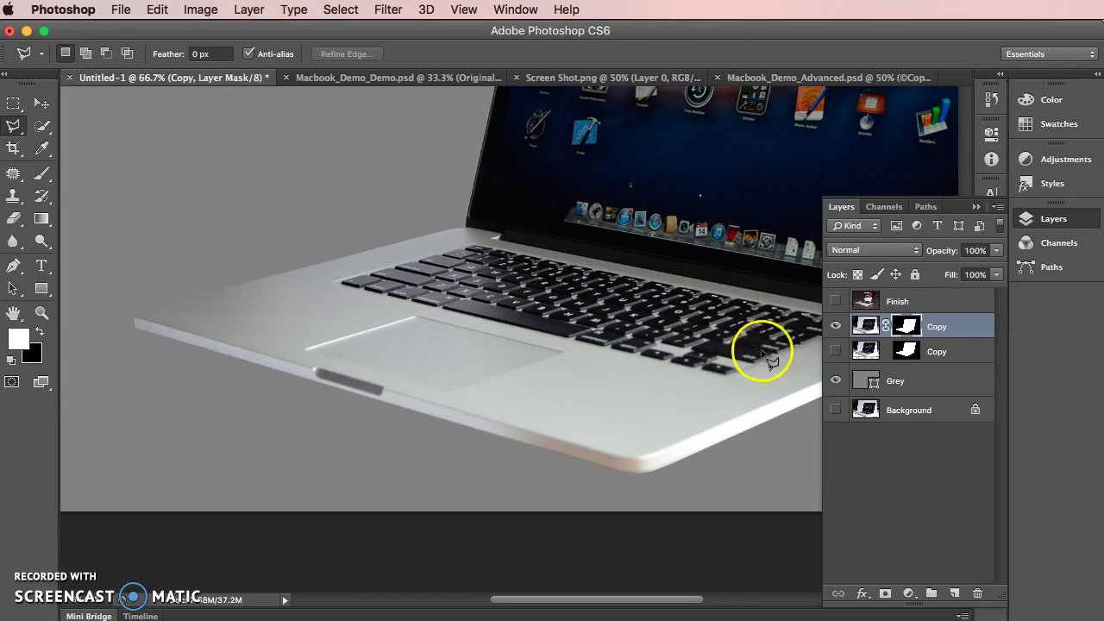
Test Copy layer mask feather values of about 7.9 px and 5 px, then enter 0.
{"action": "double_click", "coordinate": [904, 329]}
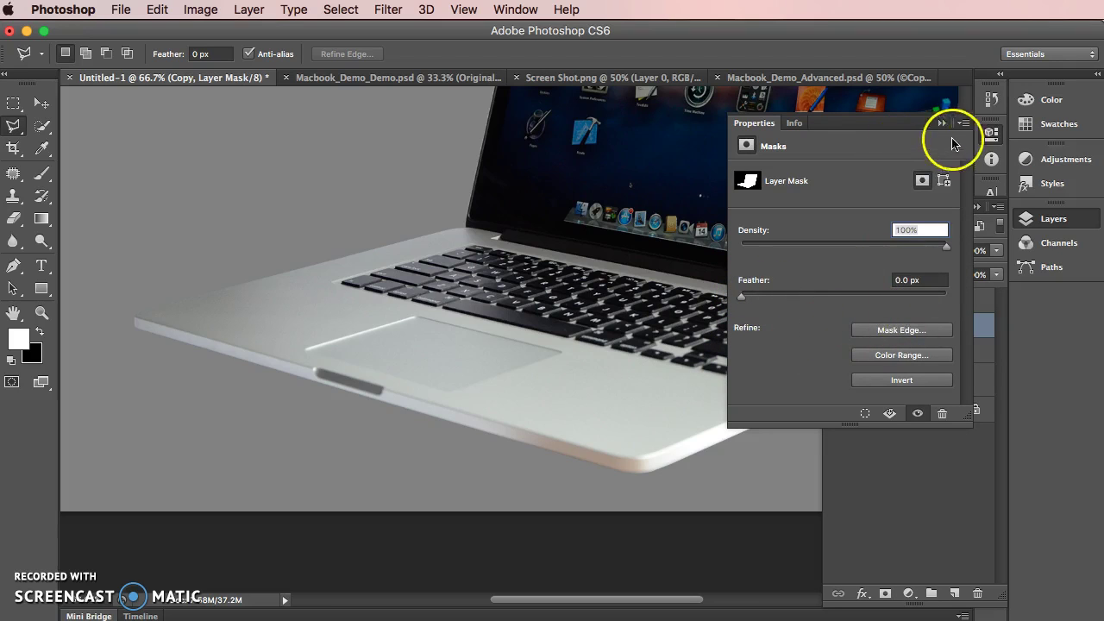
{"action": "left_click", "coordinate": [940, 123]}
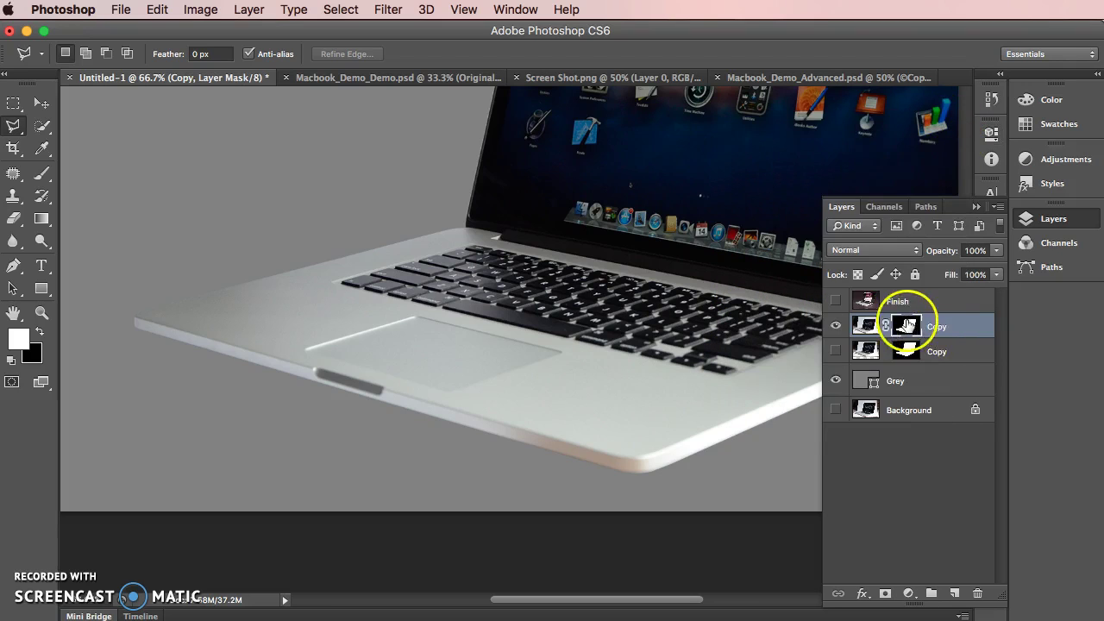
{"action": "double_click", "coordinate": [910, 327]}
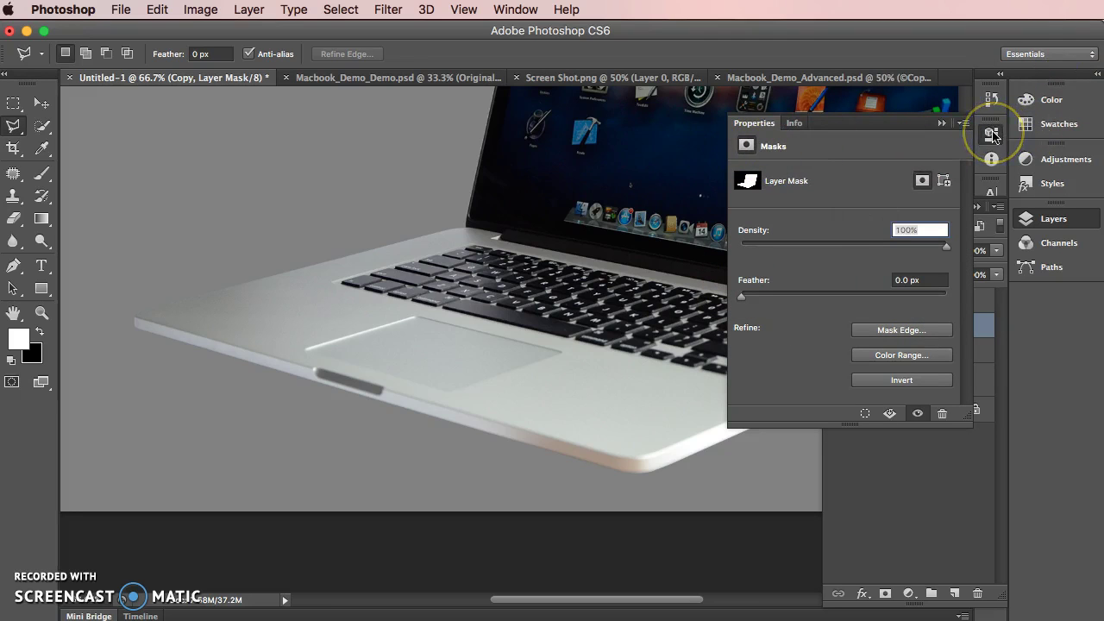
{"action": "left_click_drag", "start_coordinate": [738, 297], "coordinate": [810, 298]}
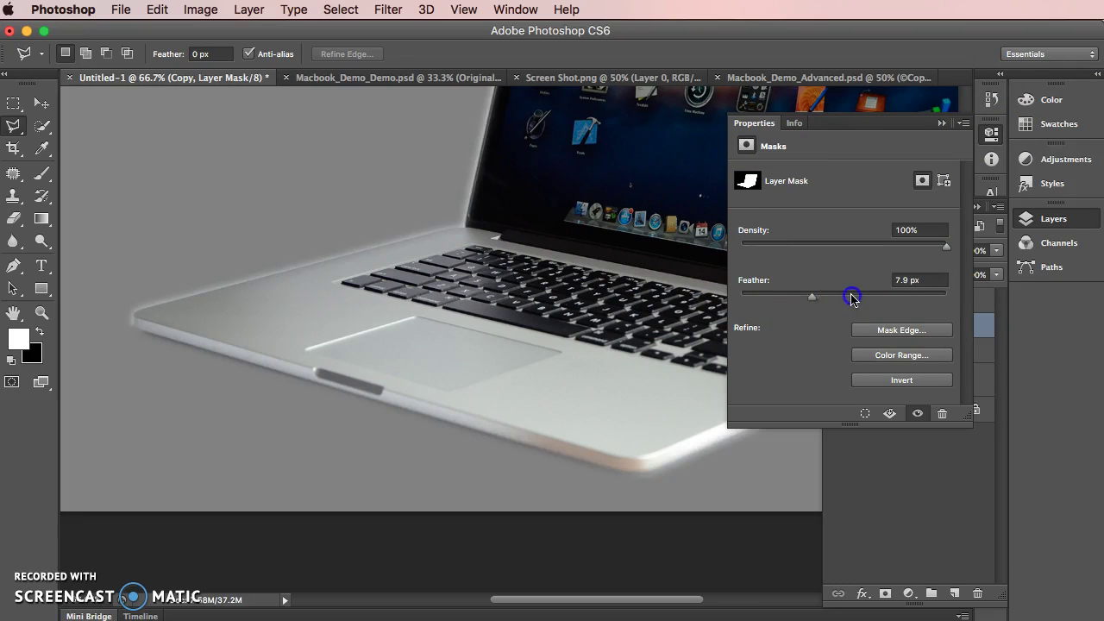
{"action": "left_click", "coordinate": [851, 298]}
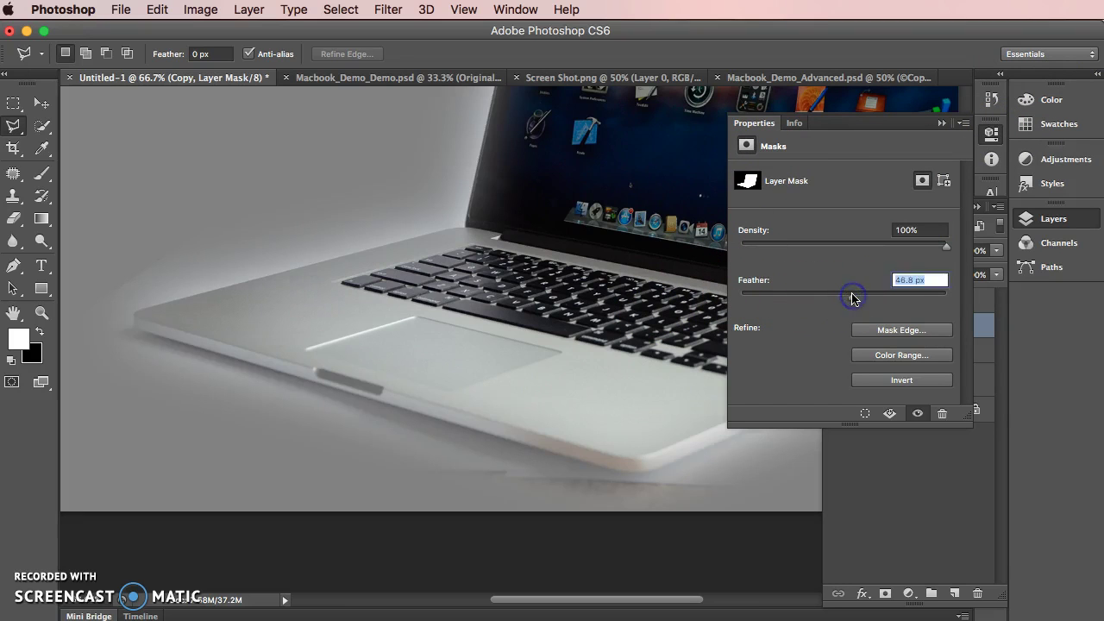
{"action": "left_click", "coordinate": [797, 298]}
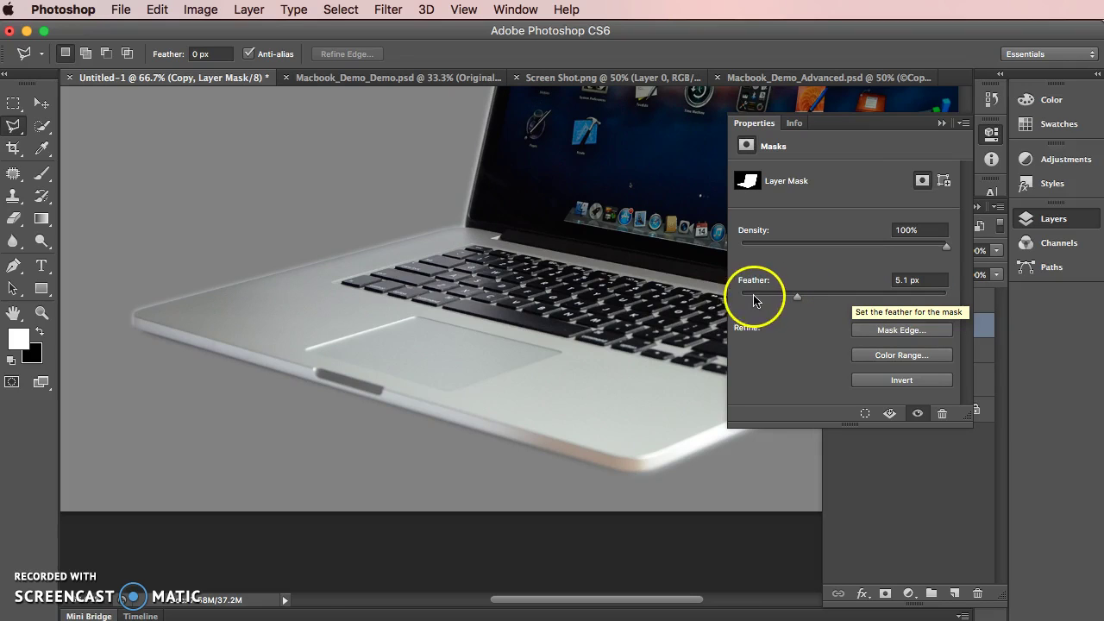
{"action": "left_click", "coordinate": [831, 278]}
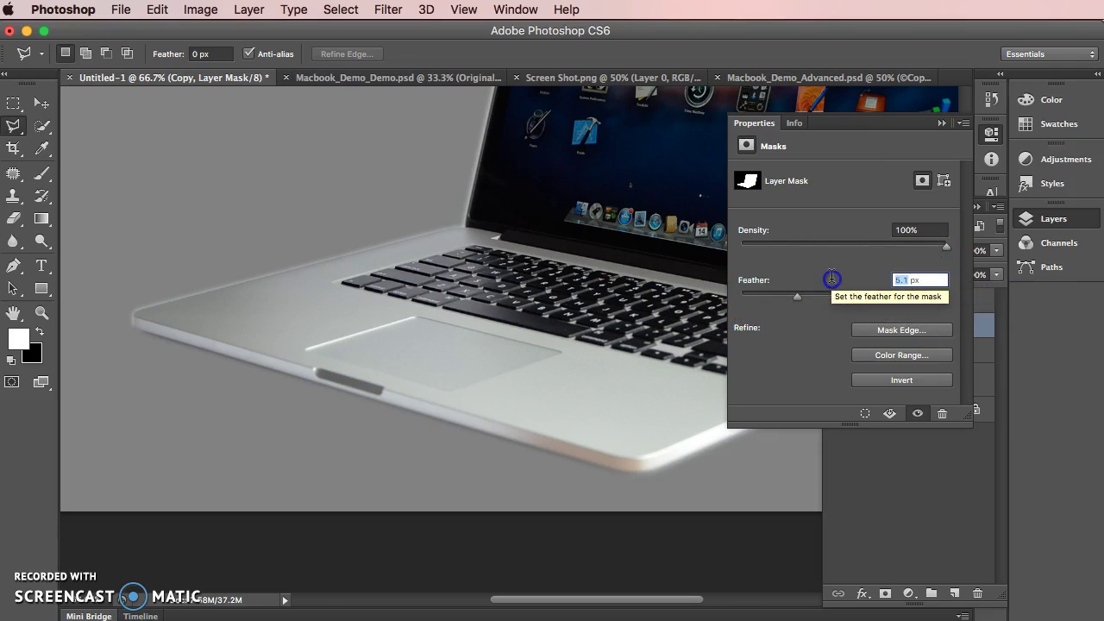
{"action": "type", "text": "0"}
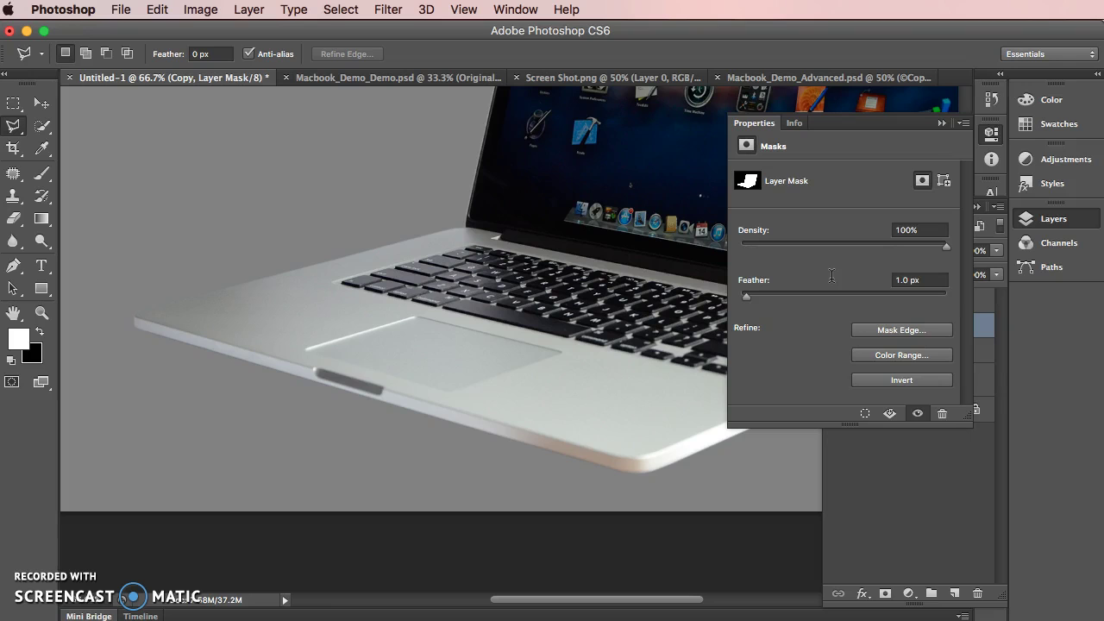
Make and then drop a stray polygon selection on the grey backdrop.
{"action": "left_click", "coordinate": [349, 196]}
{"action": "scroll", "coordinate": [356, 197], "scroll_direction": "up", "scroll_amount": 2}
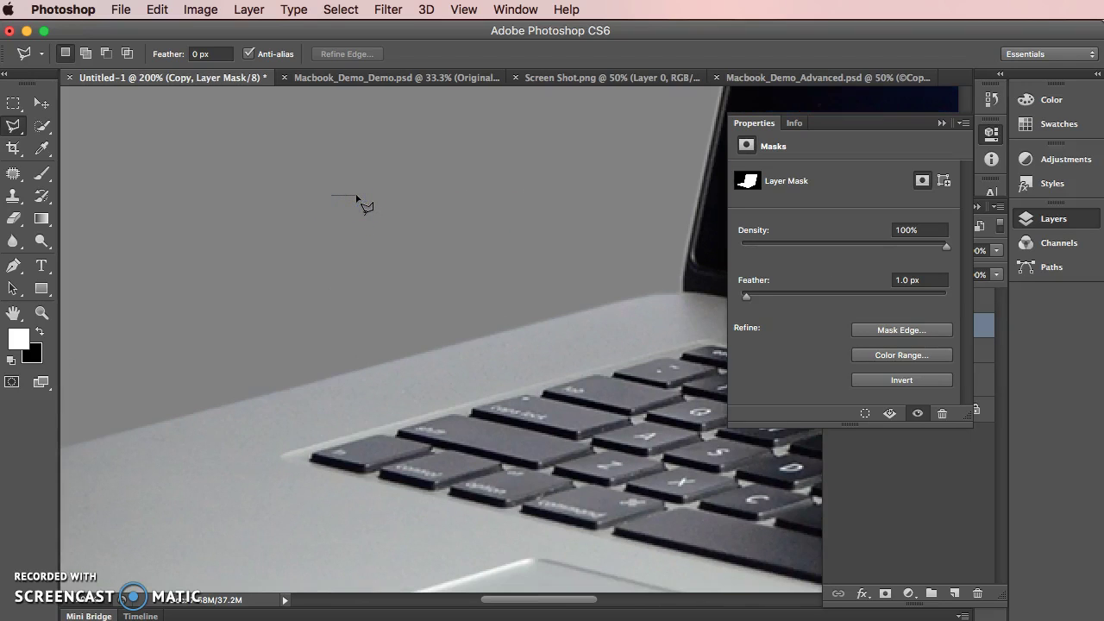
{"action": "left_click", "coordinate": [494, 207]}
{"action": "double_click", "coordinate": [289, 147]}
{"action": "left_click", "coordinate": [13, 103]}
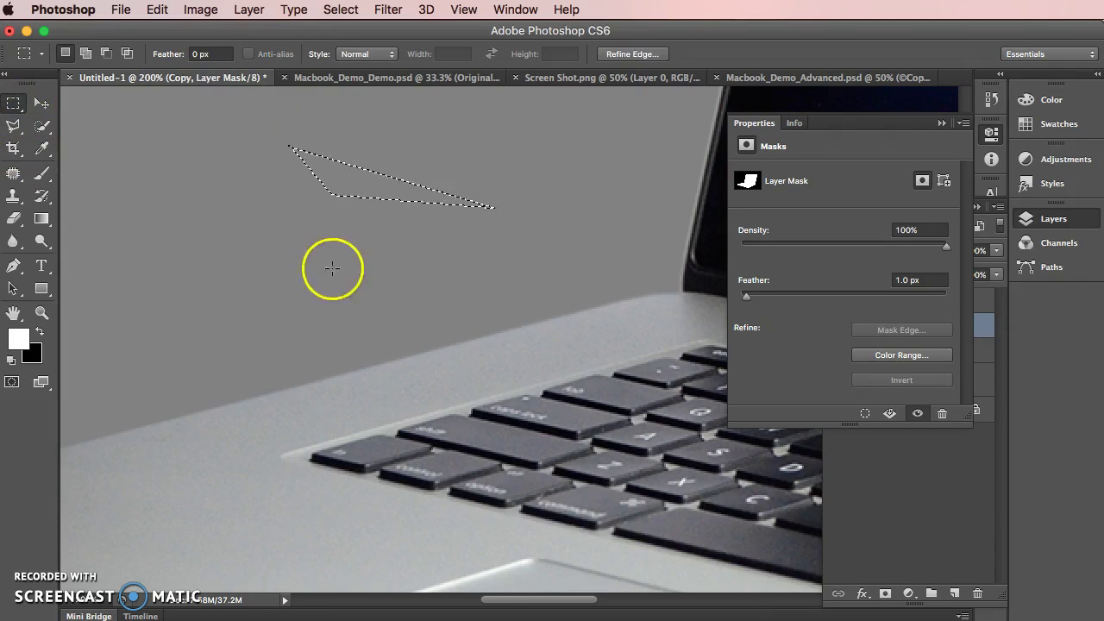
{"action": "left_click", "coordinate": [333, 266]}
Set mask Feather to 0 px and restore Density to 100% after previewing half density.
{"action": "left_click_drag", "start_coordinate": [741, 298], "coordinate": [698, 298]}
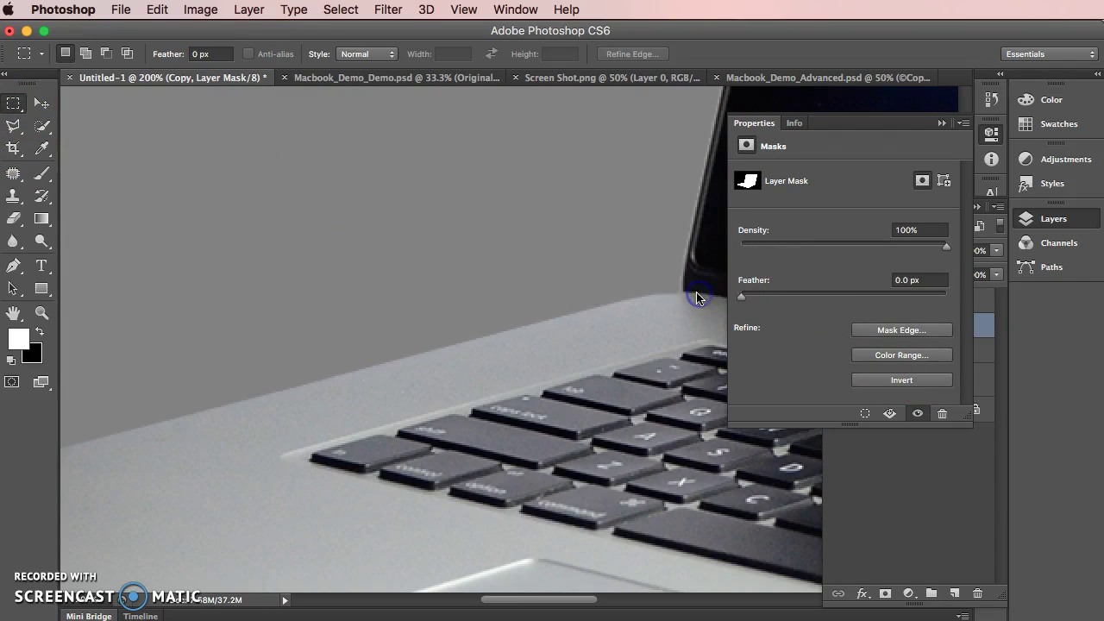
{"action": "left_click", "coordinate": [912, 279]}
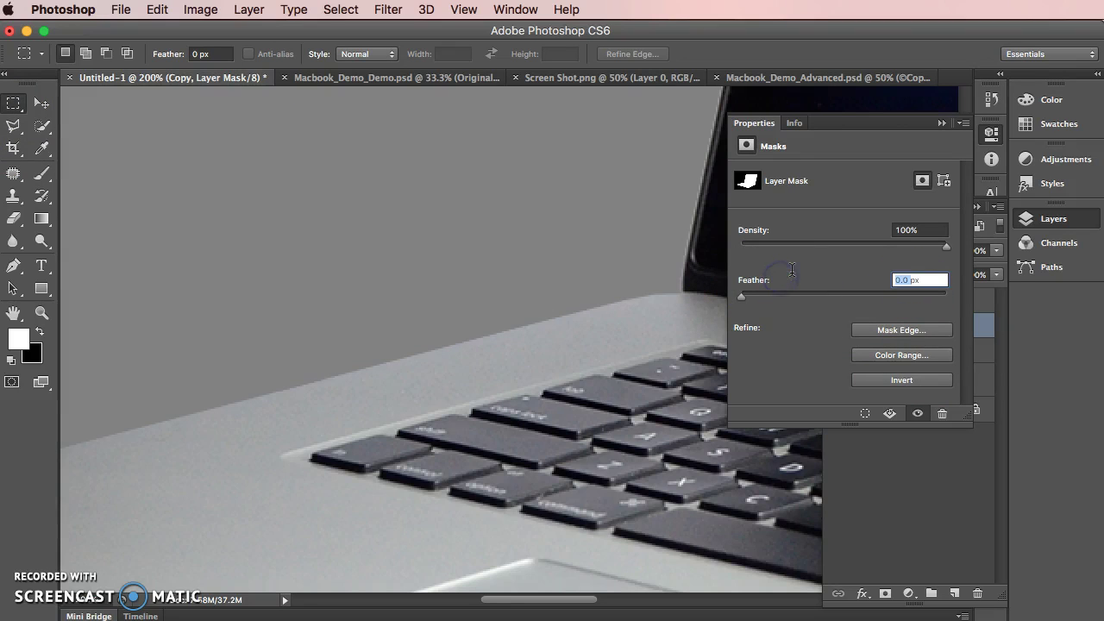
{"action": "key", "text": "Tab"}
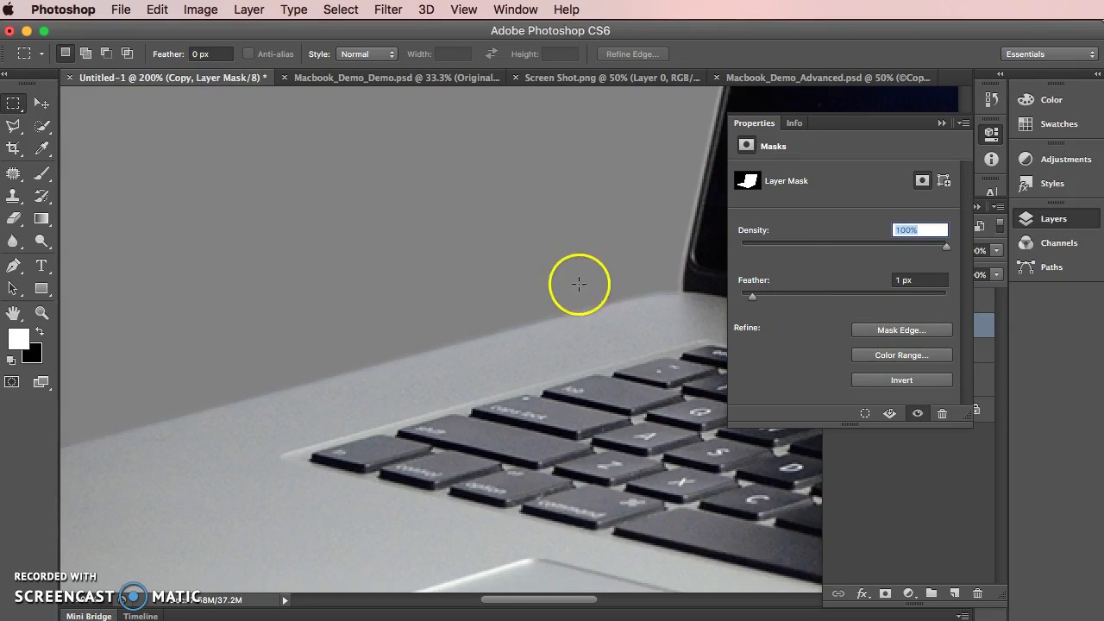
{"action": "scroll", "coordinate": [447, 308], "scroll_direction": "left", "scroll_amount": 2}
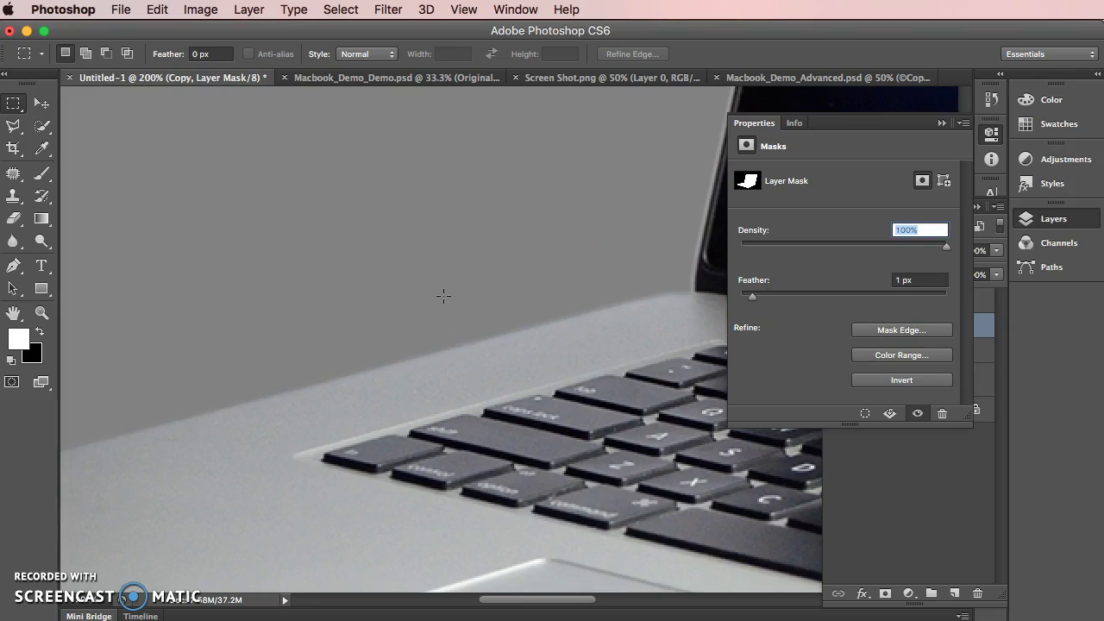
{"action": "left_click", "coordinate": [843, 245]}
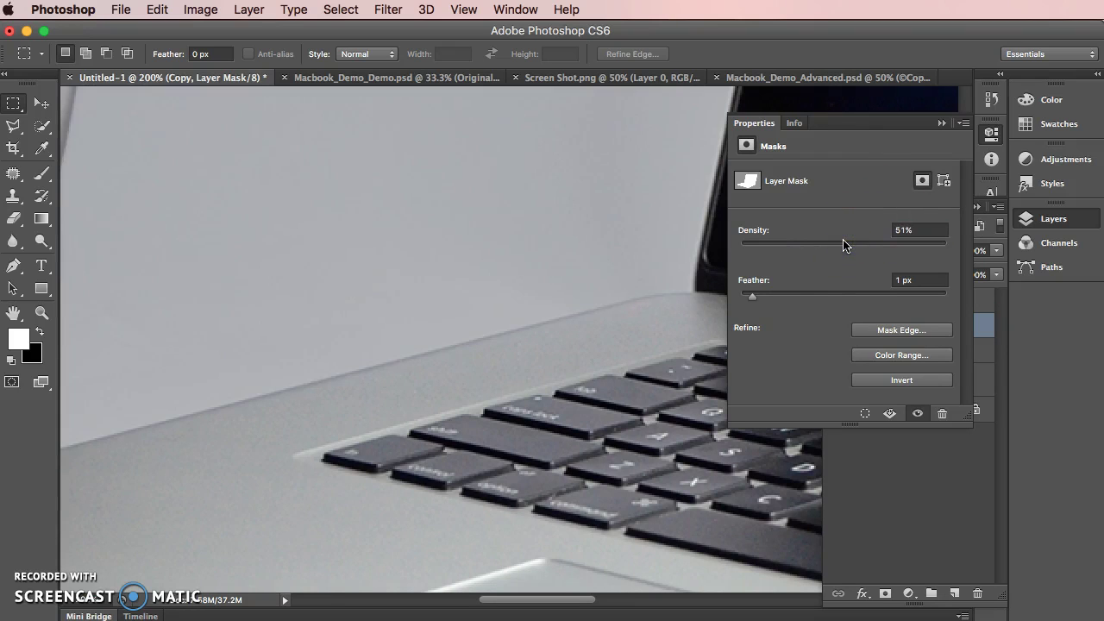
{"action": "left_click_drag", "start_coordinate": [842, 245], "coordinate": [1021, 241]}
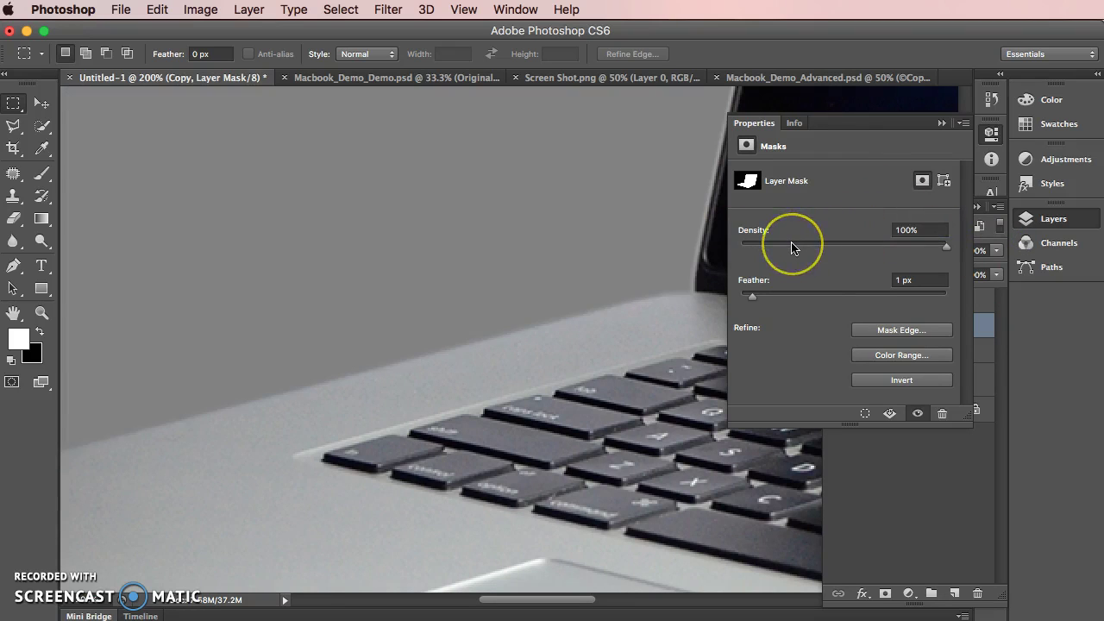
Recheck the mask's feather value and collapse the Properties panel.
{"action": "key", "text": "super+minus"}
{"action": "key", "text": "super+minus"}
{"action": "key", "text": "super+minus"}
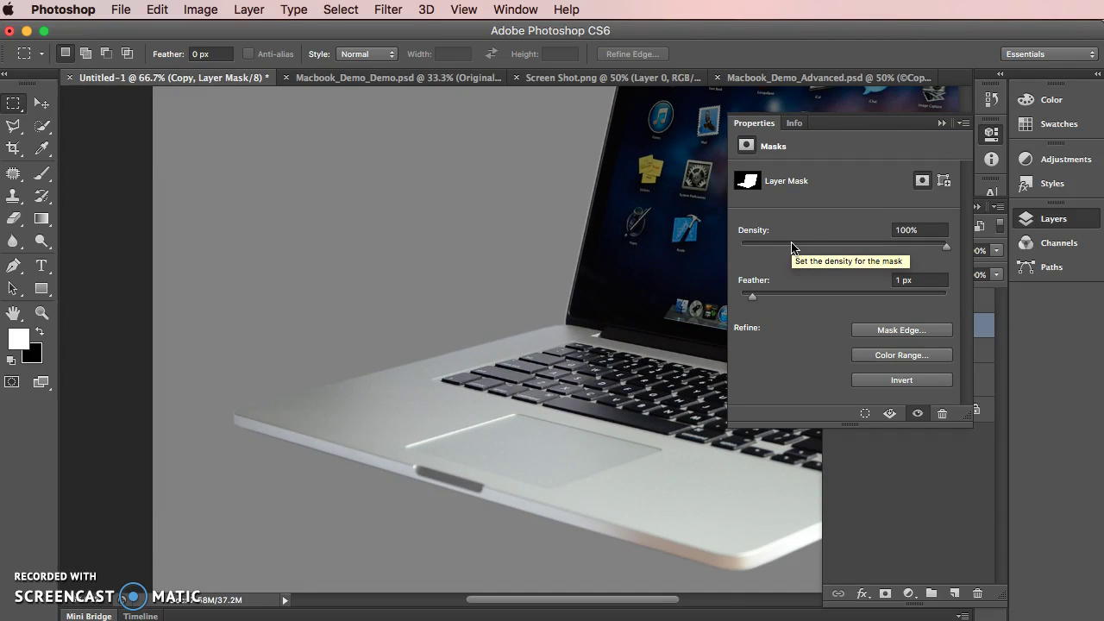
{"action": "left_click", "coordinate": [942, 122]}
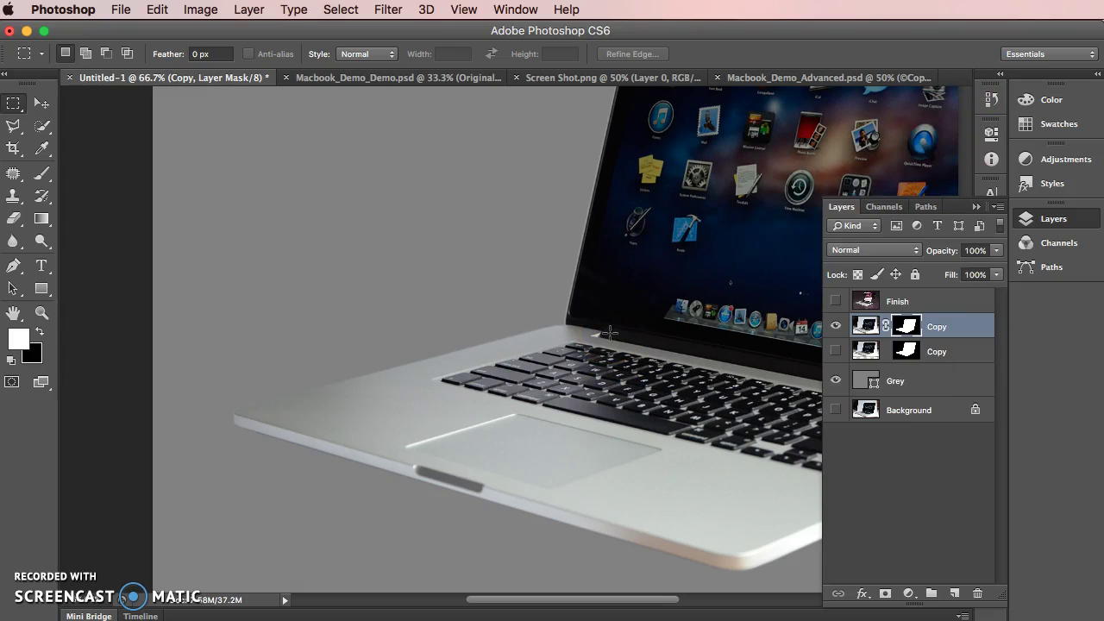
{"action": "double_click", "coordinate": [905, 325]}
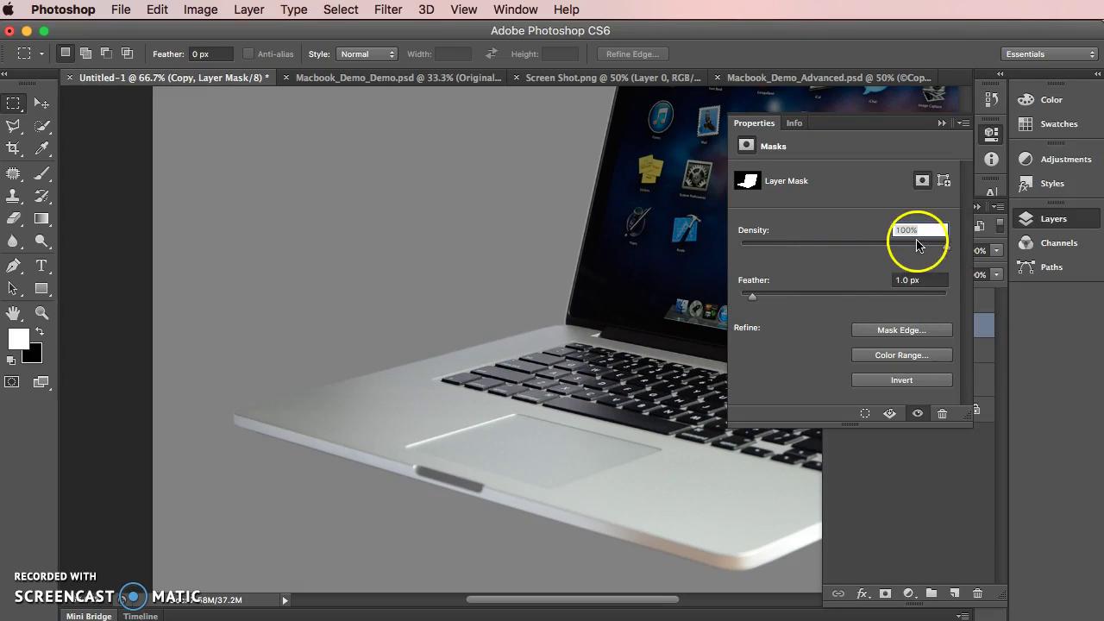
{"action": "left_click", "coordinate": [861, 282]}
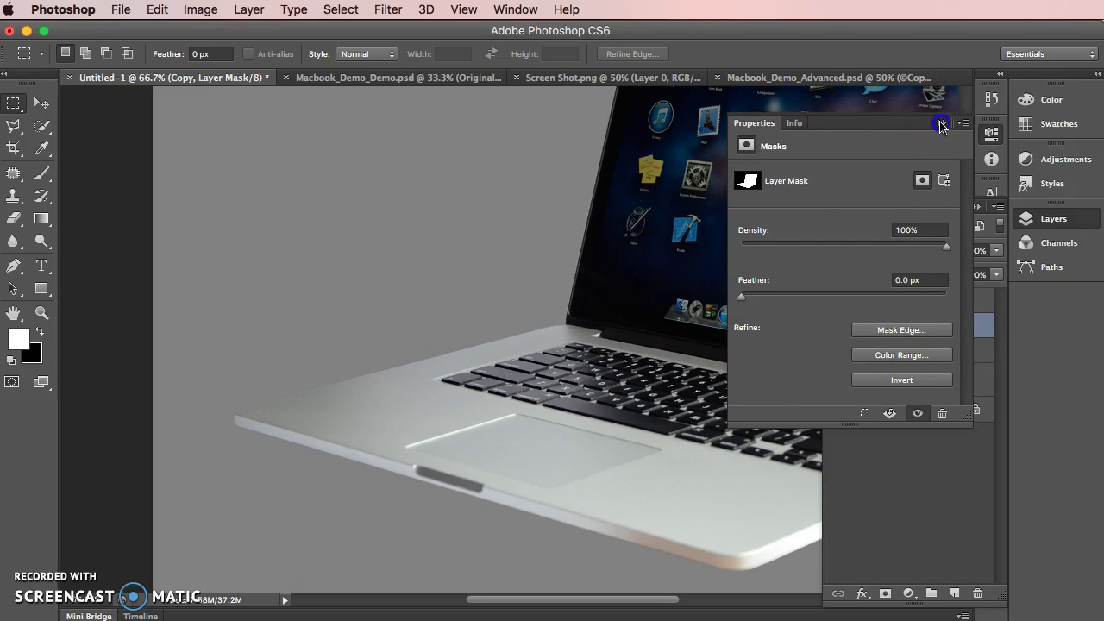
{"action": "left_click", "coordinate": [941, 123]}
{"action": "key", "text": "super+minus"}
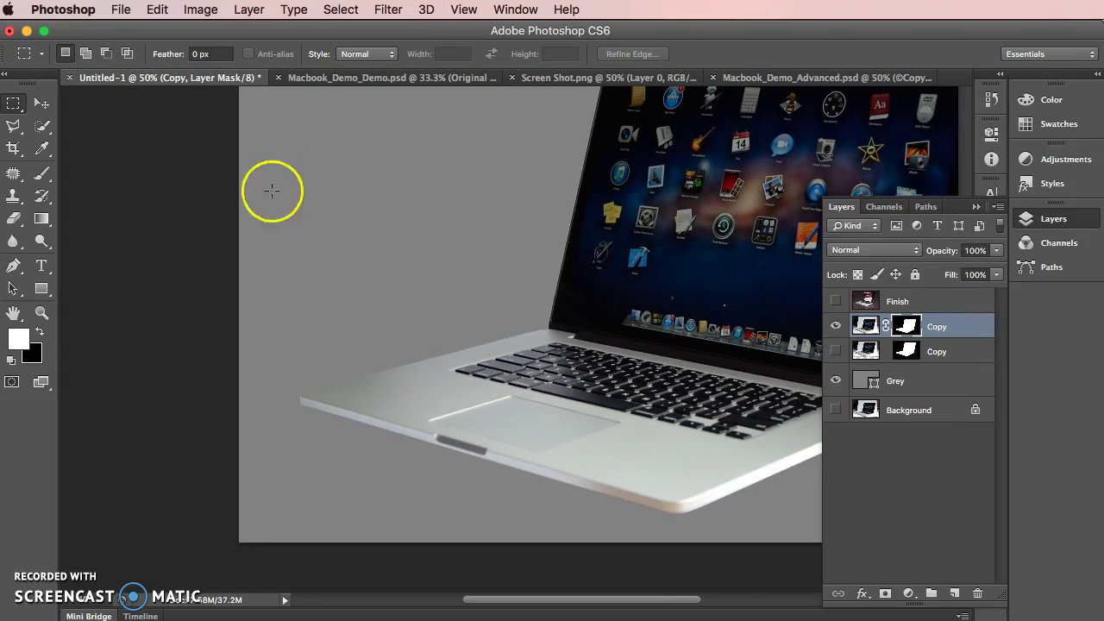
Zoom out to 33.3% to fit the canvas and select the Grey layer.
{"action": "key", "text": "super+plus"}
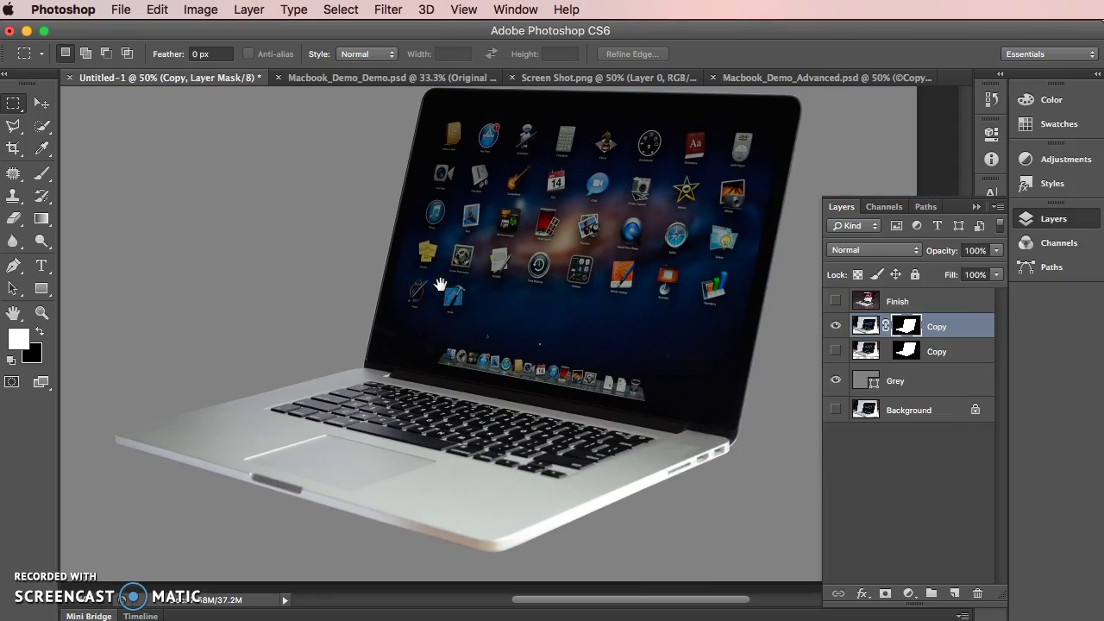
{"action": "key", "text": "super+minus"}
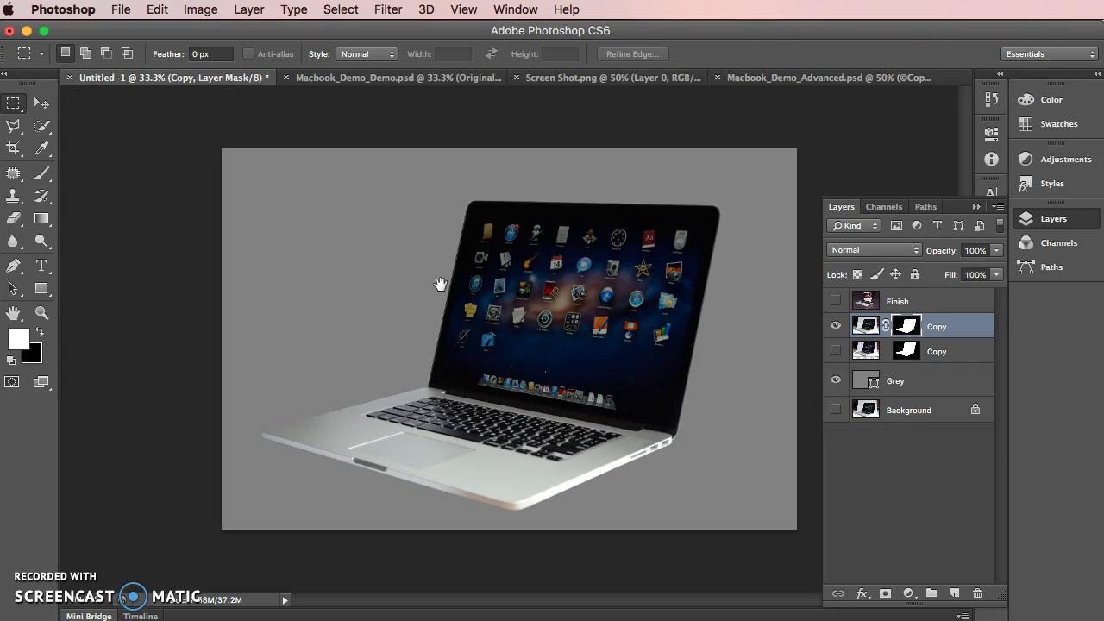
{"action": "left_click", "coordinate": [868, 378]}
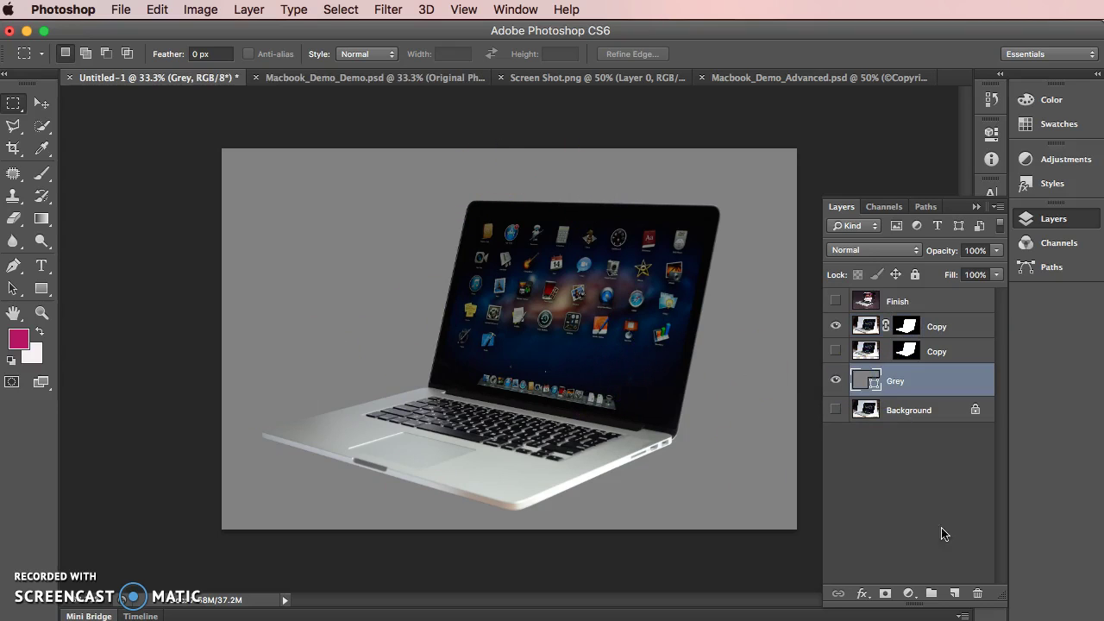
Shorten the Layers panel and undo an accidental layer mask on the Grey layer.
{"action": "left_click", "coordinate": [912, 594]}
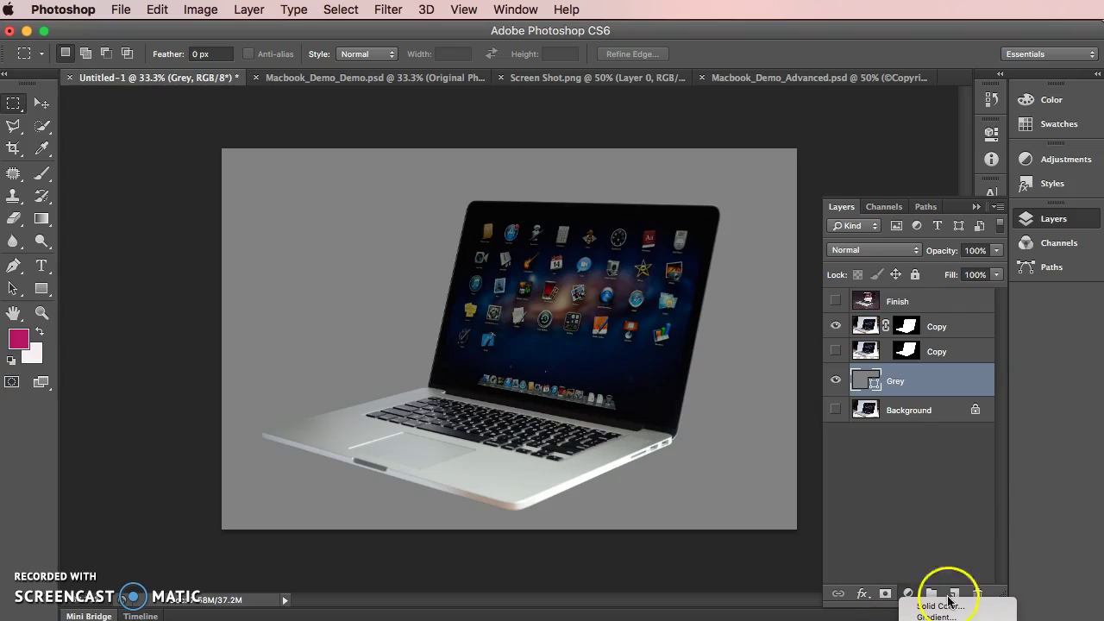
{"action": "left_click", "coordinate": [862, 599]}
{"action": "left_click_drag", "start_coordinate": [869, 604], "coordinate": [896, 436]}
{"action": "left_click", "coordinate": [885, 430]}
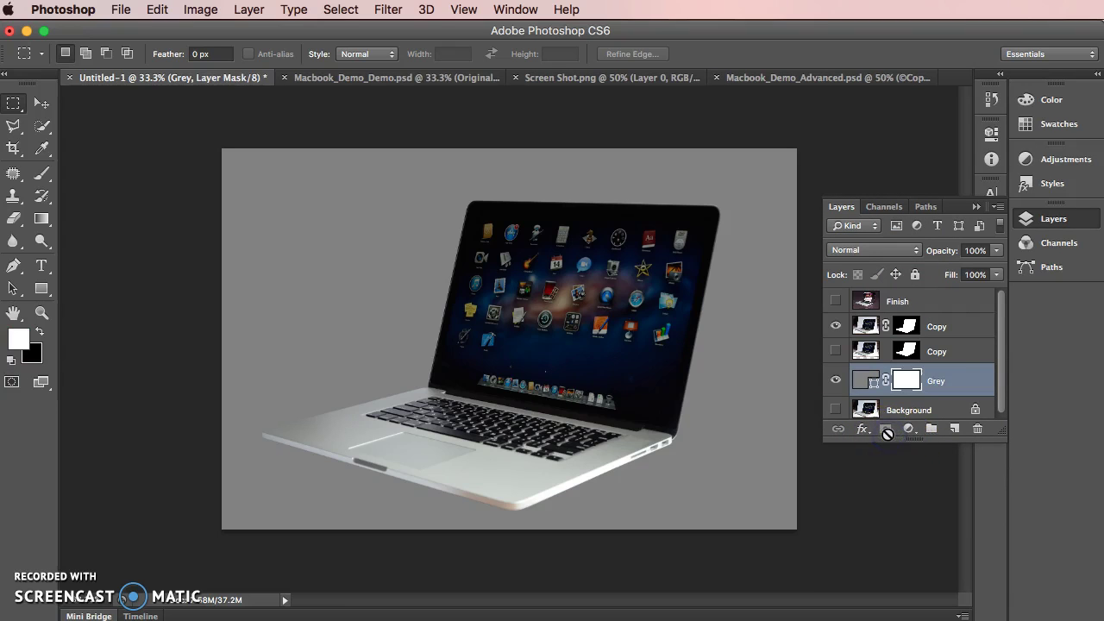
{"action": "key", "text": "super+z"}
Add a Curves layer with its top point pulled down, placed beneath the top Copy layer.
{"action": "left_click", "coordinate": [909, 429]}
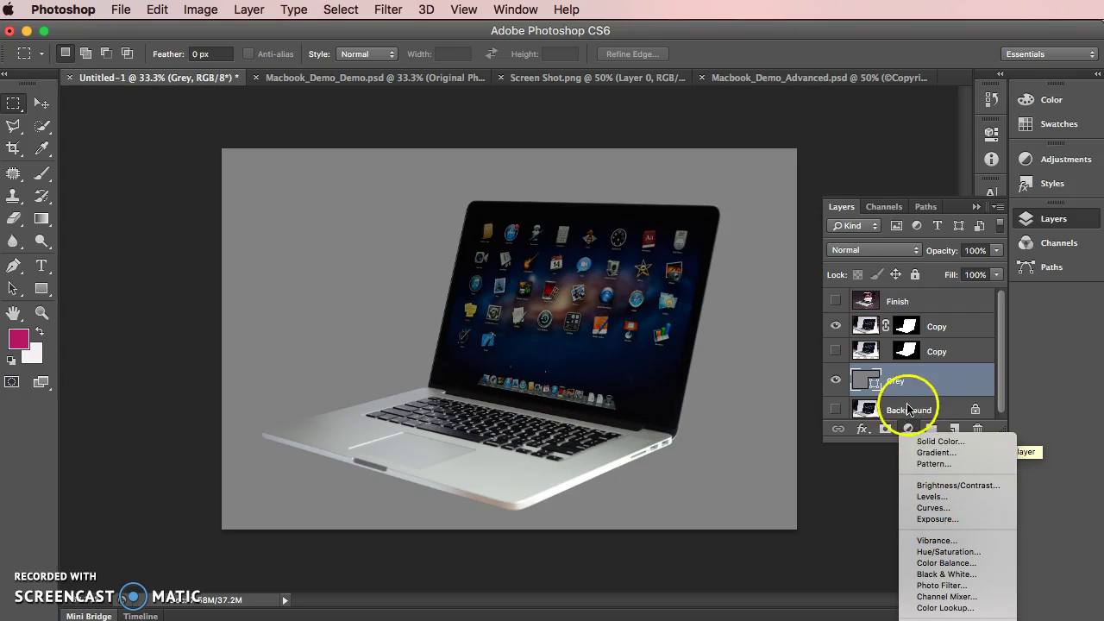
{"action": "left_click", "coordinate": [935, 508]}
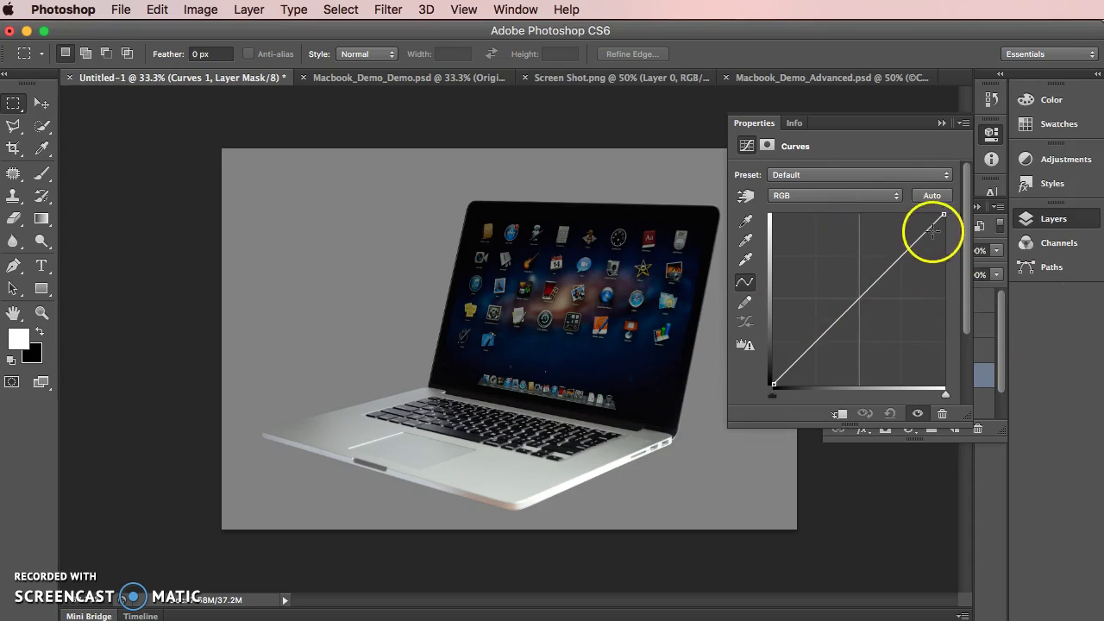
{"action": "left_click_drag", "start_coordinate": [943, 215], "coordinate": [941, 319]}
{"action": "left_click", "coordinate": [942, 123]}
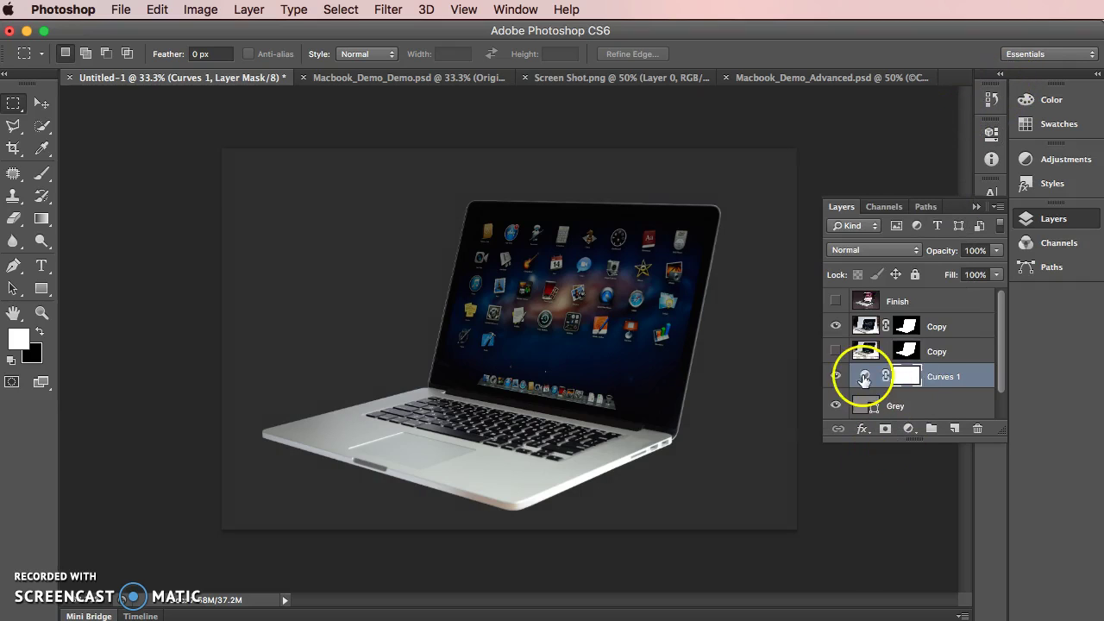
{"action": "left_click_drag", "start_coordinate": [857, 372], "coordinate": [871, 318]}
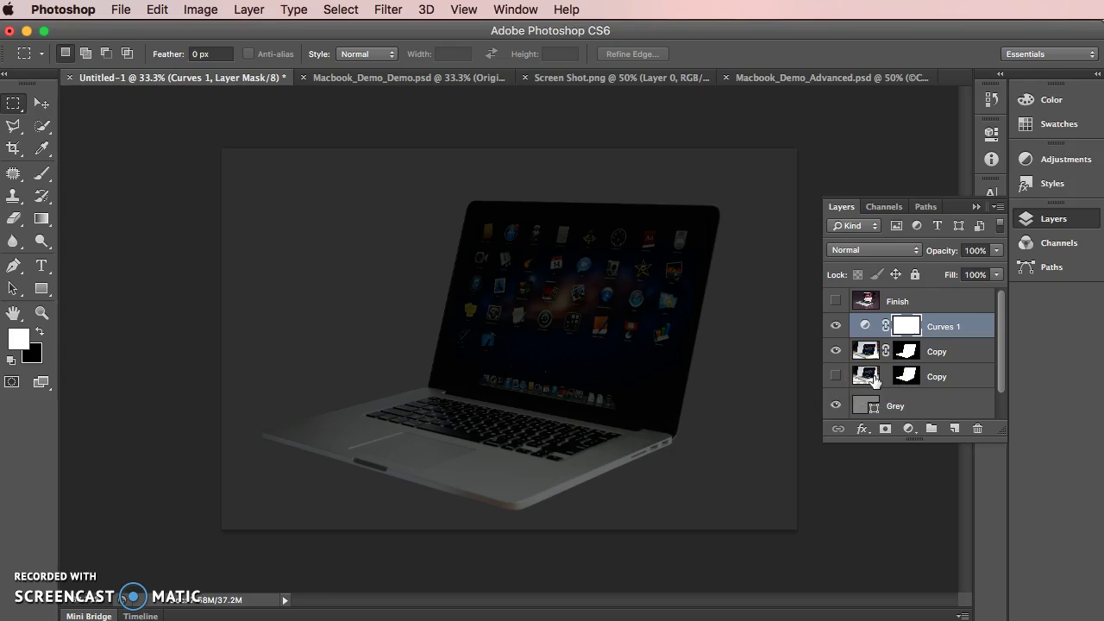
{"action": "left_click_drag", "start_coordinate": [858, 321], "coordinate": [865, 358]}
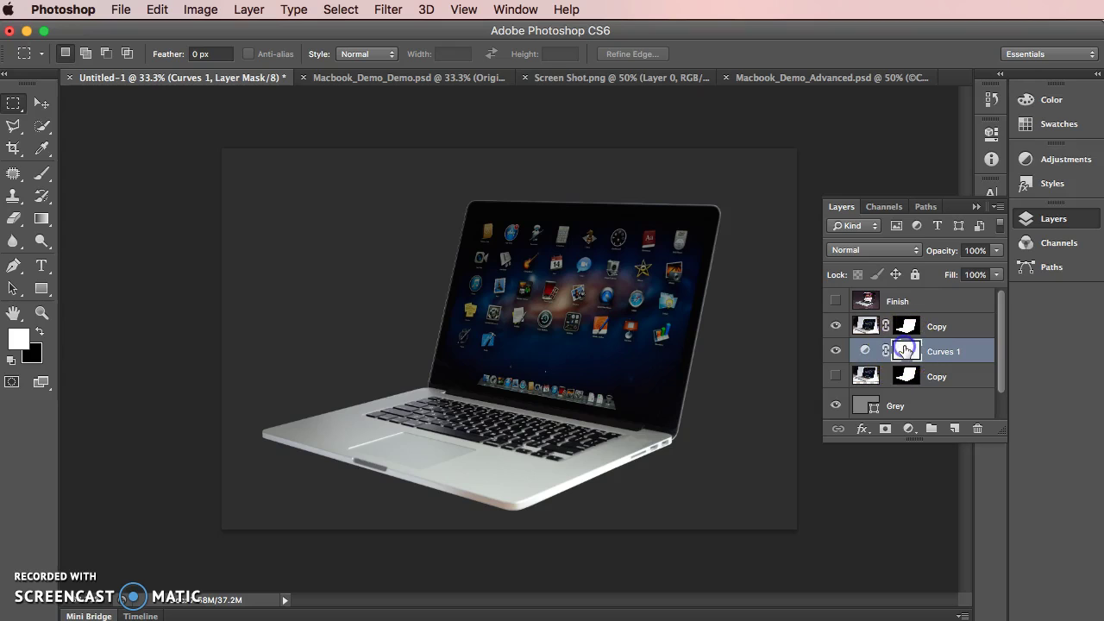
Draw a top-to-bottom gradient on the Curves 1 mask with the Gradient tool.
{"action": "left_click", "coordinate": [40, 218]}
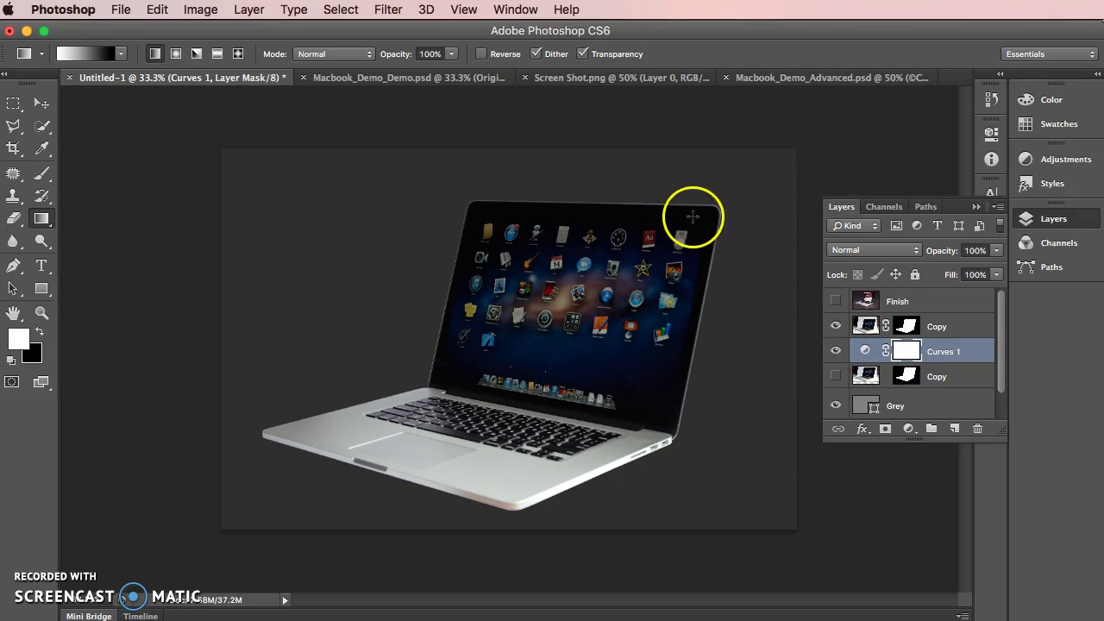
{"action": "left_click_drag", "start_coordinate": [737, 155], "coordinate": [738, 293]}
{"action": "left_click_drag", "start_coordinate": [746, 537], "coordinate": [720, 275]}
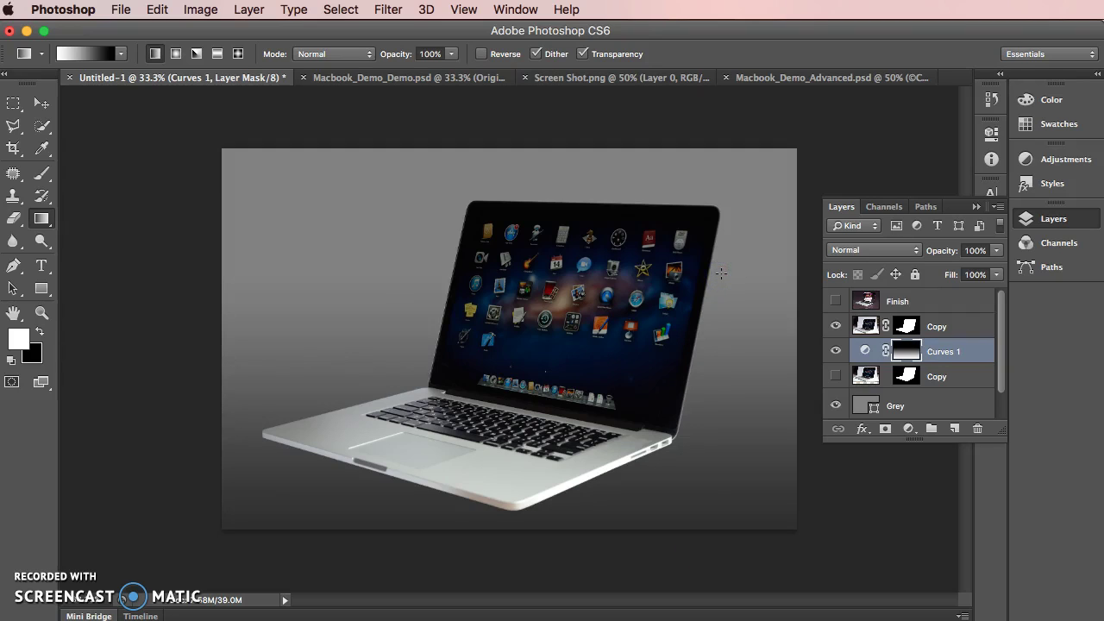
{"action": "left_click_drag", "start_coordinate": [726, 171], "coordinate": [733, 408]}
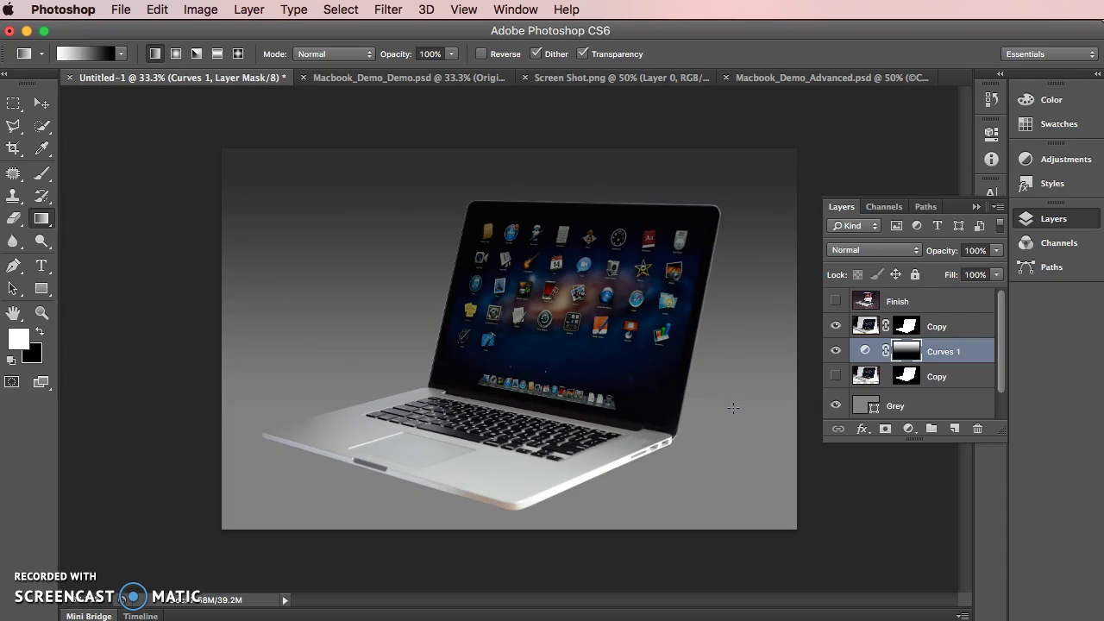
{"action": "key", "text": "super+minus"}
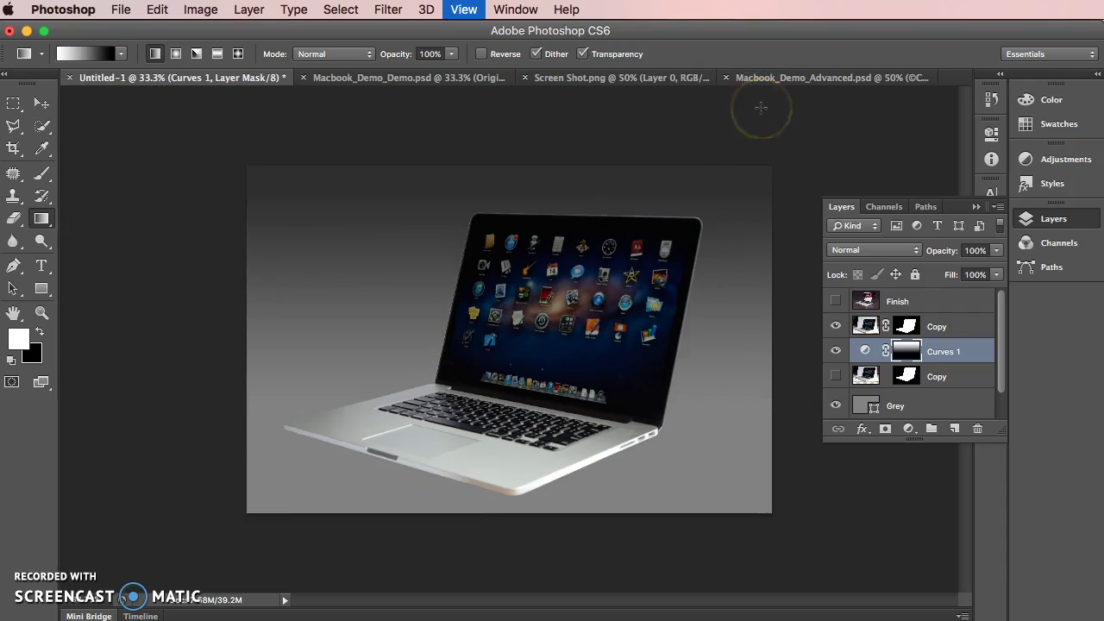
{"action": "key", "text": "super+minus"}
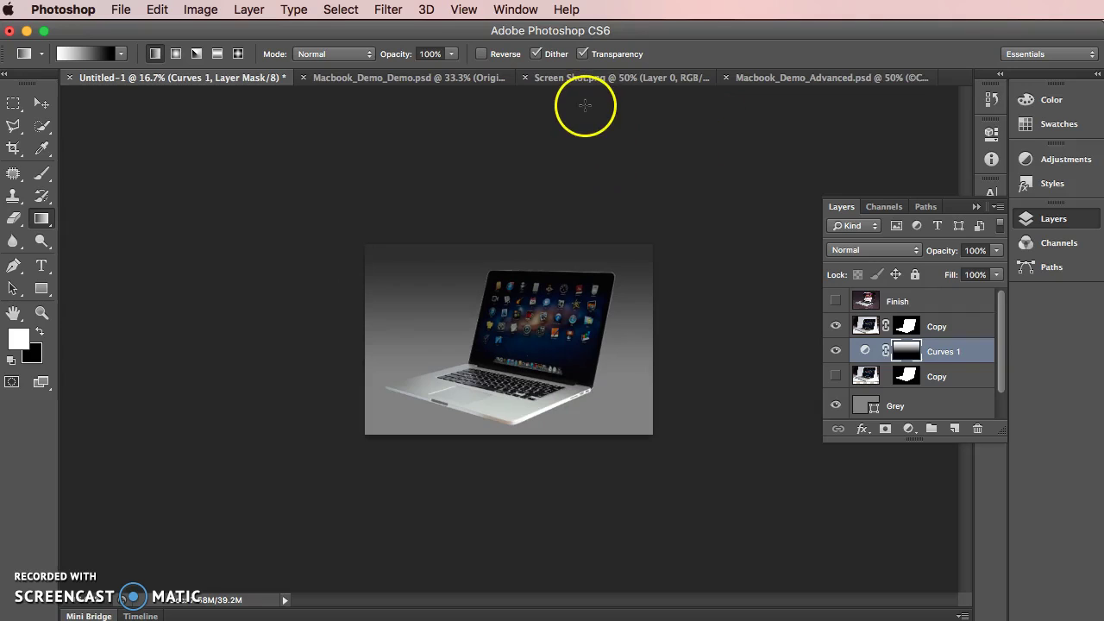
{"action": "left_click_drag", "start_coordinate": [584, 106], "coordinate": [590, 531]}
{"action": "left_click_drag", "start_coordinate": [590, 583], "coordinate": [591, 595]}
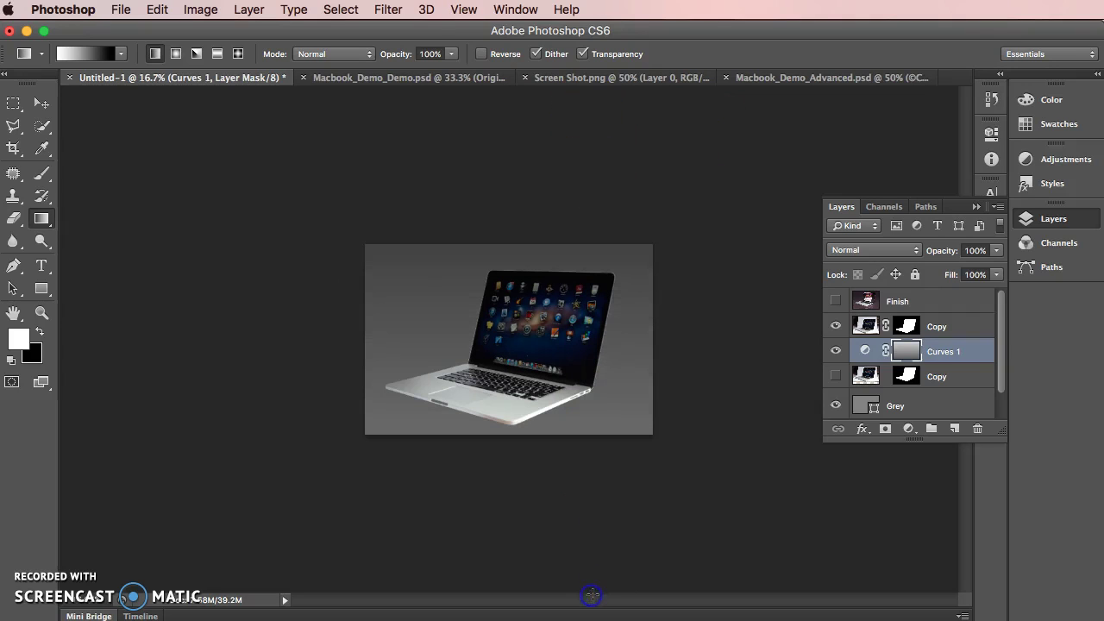
{"action": "left_click_drag", "start_coordinate": [627, 179], "coordinate": [627, 594]}
{"action": "left_click", "coordinate": [627, 514]}
{"action": "left_click_drag", "start_coordinate": [563, 147], "coordinate": [557, 500]}
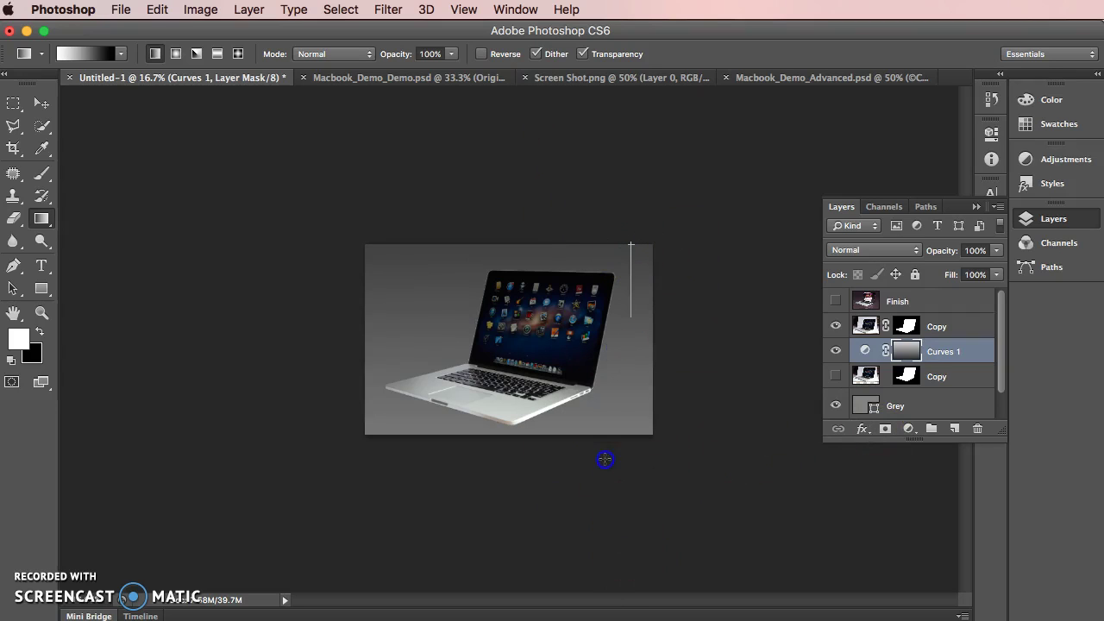
{"action": "left_click_drag", "start_coordinate": [602, 540], "coordinate": [607, 527]}
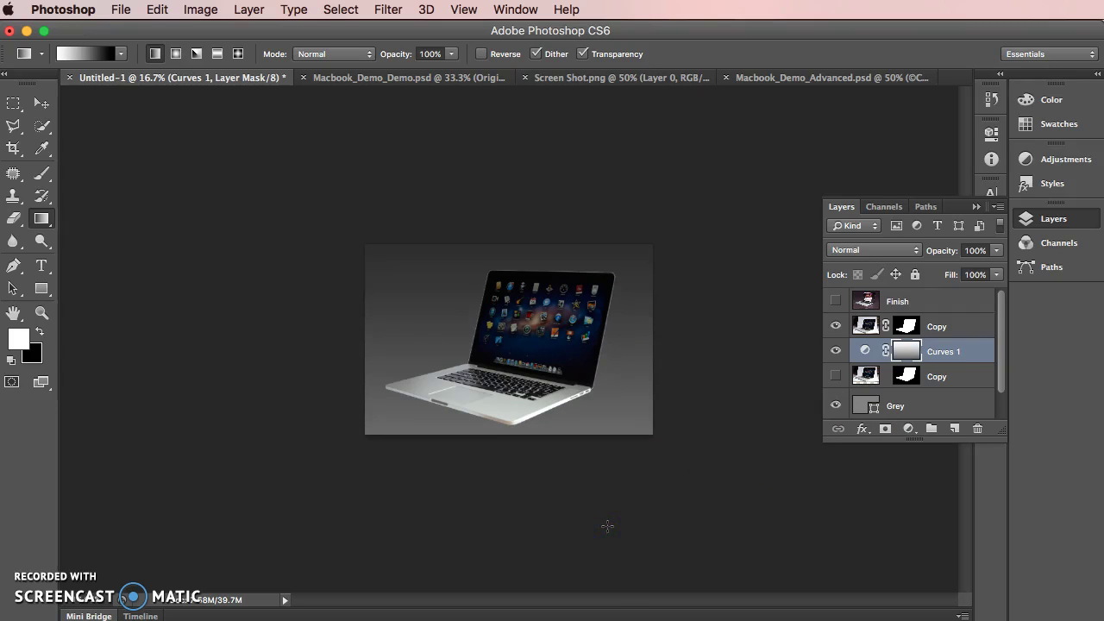
{"action": "key", "text": "super+equal"}
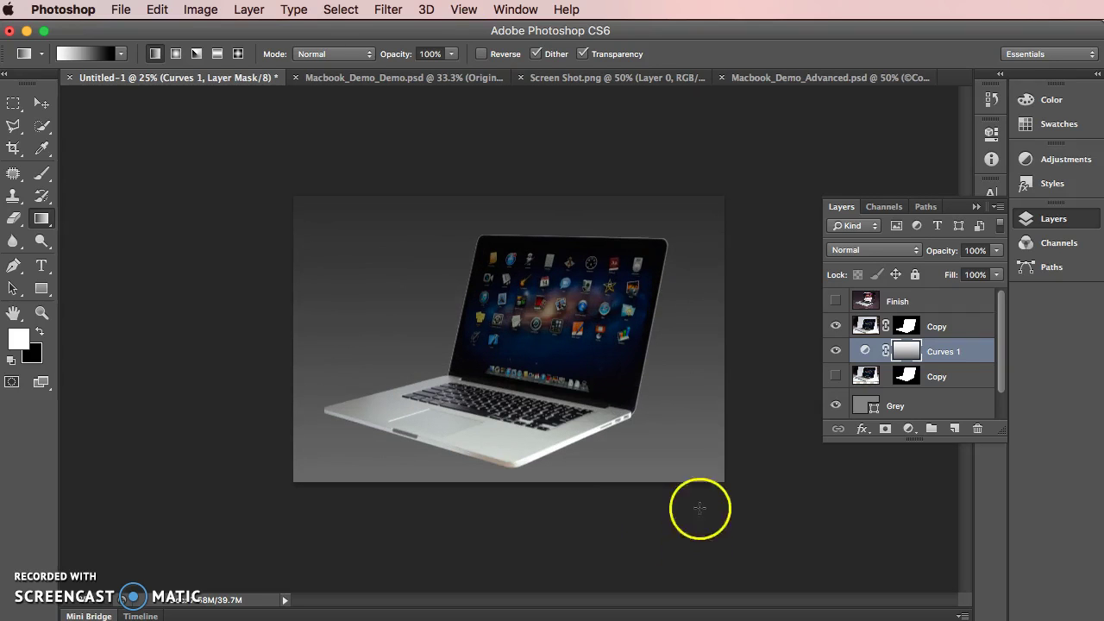
Compare Curves 1 on and off, then lower its opacity to 77%.
{"action": "left_click", "coordinate": [840, 351]}
{"action": "left_click", "coordinate": [841, 351]}
{"action": "left_click", "coordinate": [997, 251]}
{"action": "left_click_drag", "start_coordinate": [999, 266], "coordinate": [977, 269]}
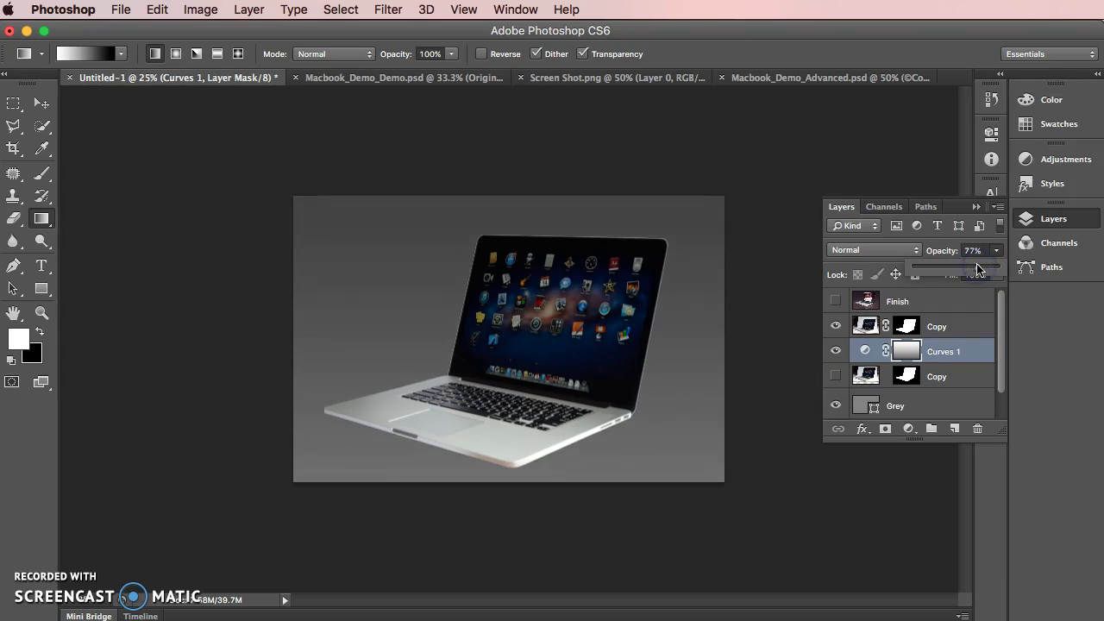
{"action": "key", "text": "super+equal"}
{"action": "key", "text": "super+equal"}
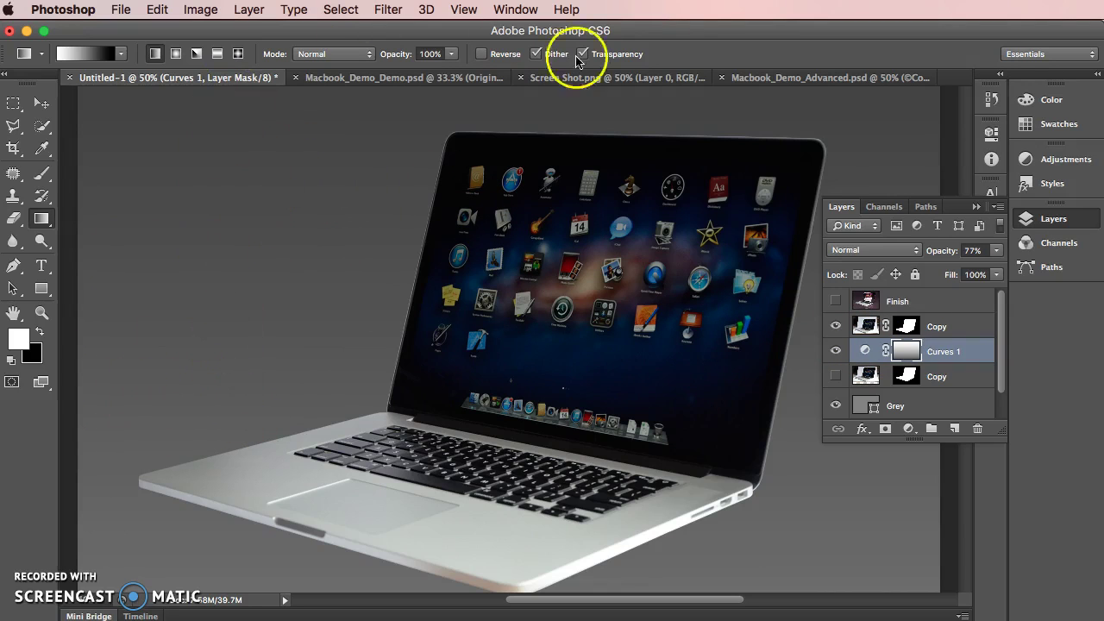
{"action": "left_click", "coordinate": [904, 351]}
{"action": "left_click", "coordinate": [388, 10]}
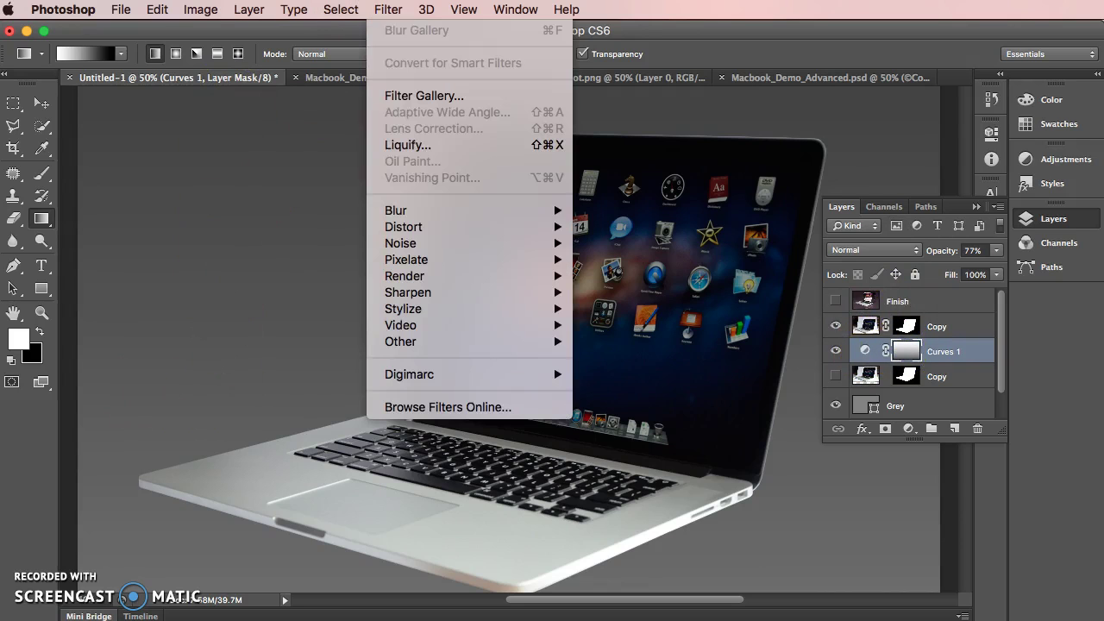
Apply a small Add Noise amount to the Curves 1 mask.
{"action": "mouse_move", "coordinate": [421, 242]}
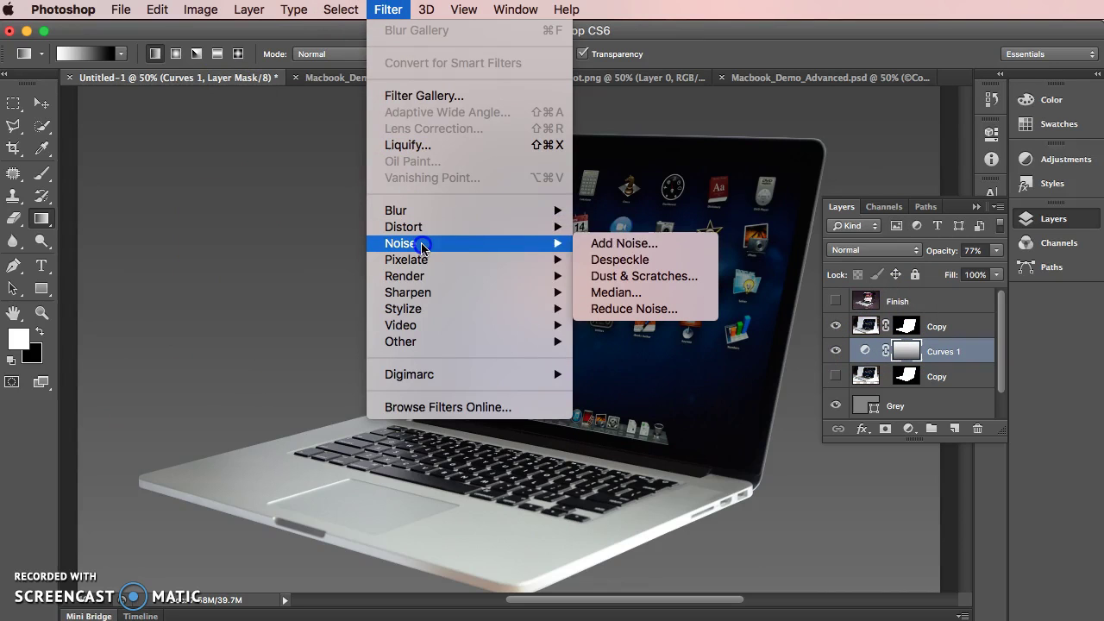
{"action": "left_click", "coordinate": [624, 244]}
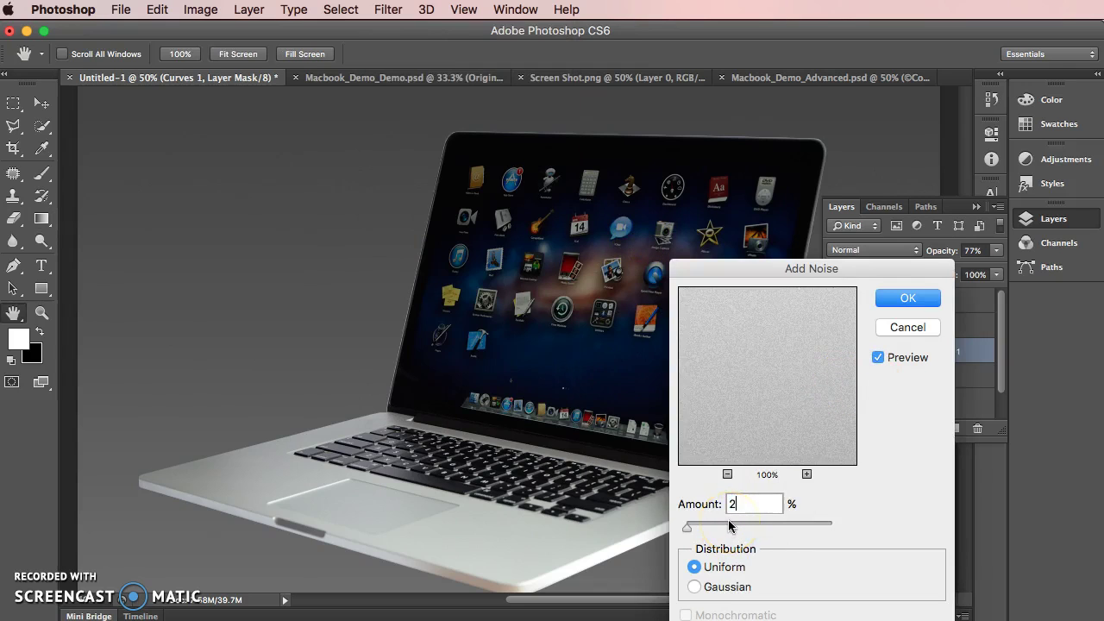
{"action": "left_click_drag", "start_coordinate": [836, 427], "coordinate": [924, 395]}
{"action": "left_click", "coordinate": [905, 299]}
Duplicate Curves 1 as Curves 1 copy and draw a new gradient on its mask.
{"action": "key", "text": "g"}
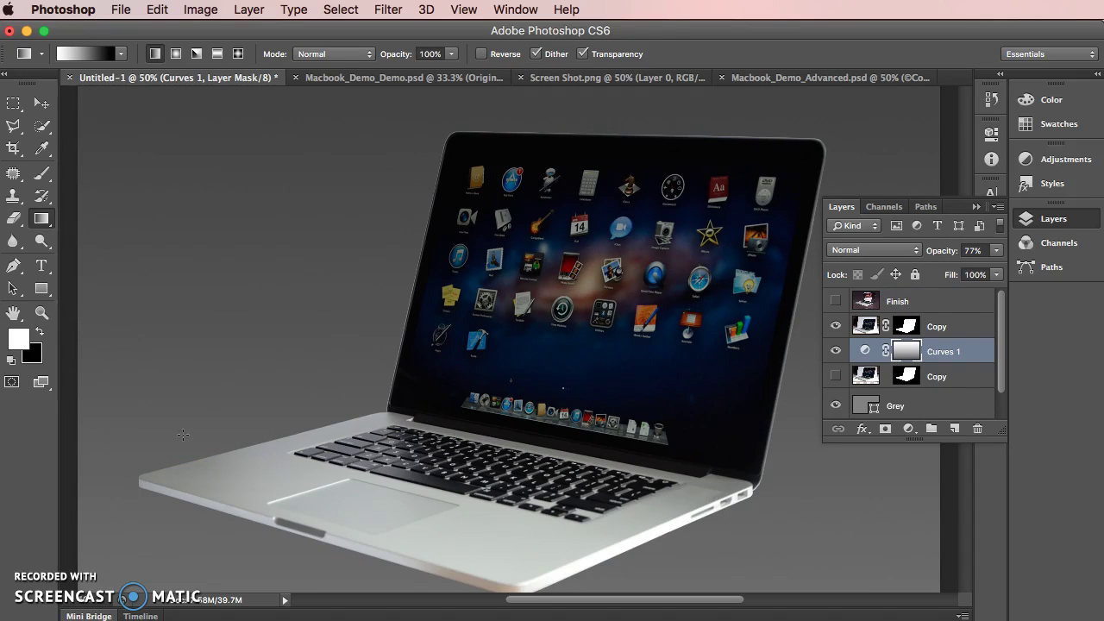
{"action": "key", "text": "super+minus"}
{"action": "left_click_drag", "start_coordinate": [431, 458], "coordinate": [595, 406]}
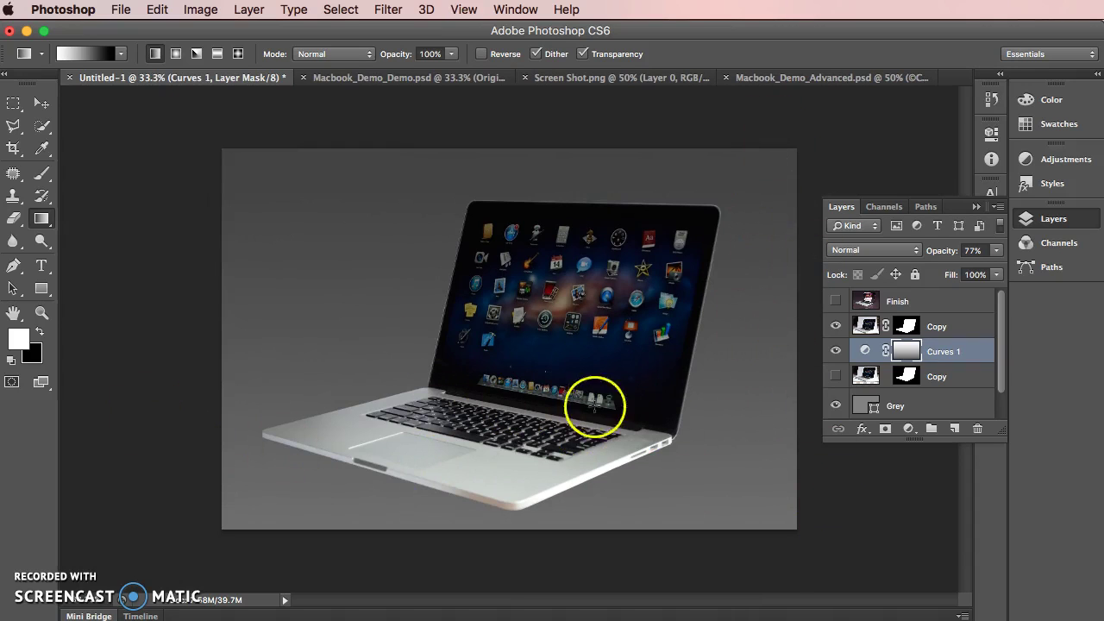
{"action": "left_click_drag", "start_coordinate": [921, 355], "coordinate": [957, 430]}
{"action": "left_click_drag", "start_coordinate": [207, 360], "coordinate": [665, 505]}
Select the lower canvas and squash that part of the Curves 1 copy mask to about 26% height.
{"action": "left_click", "coordinate": [660, 502]}
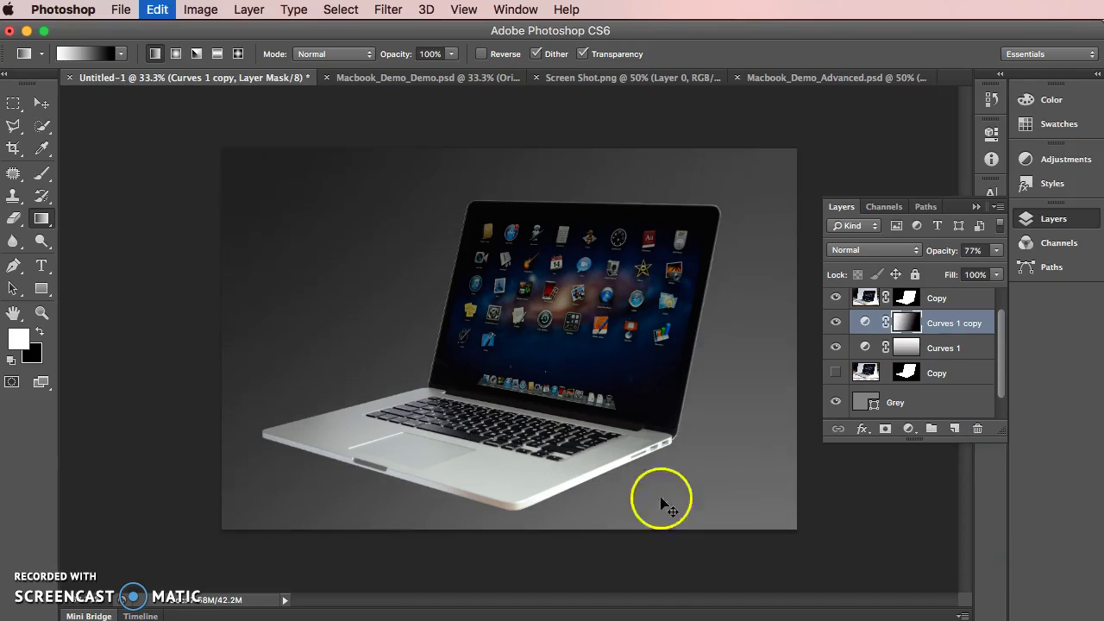
{"action": "left_click", "coordinate": [10, 108]}
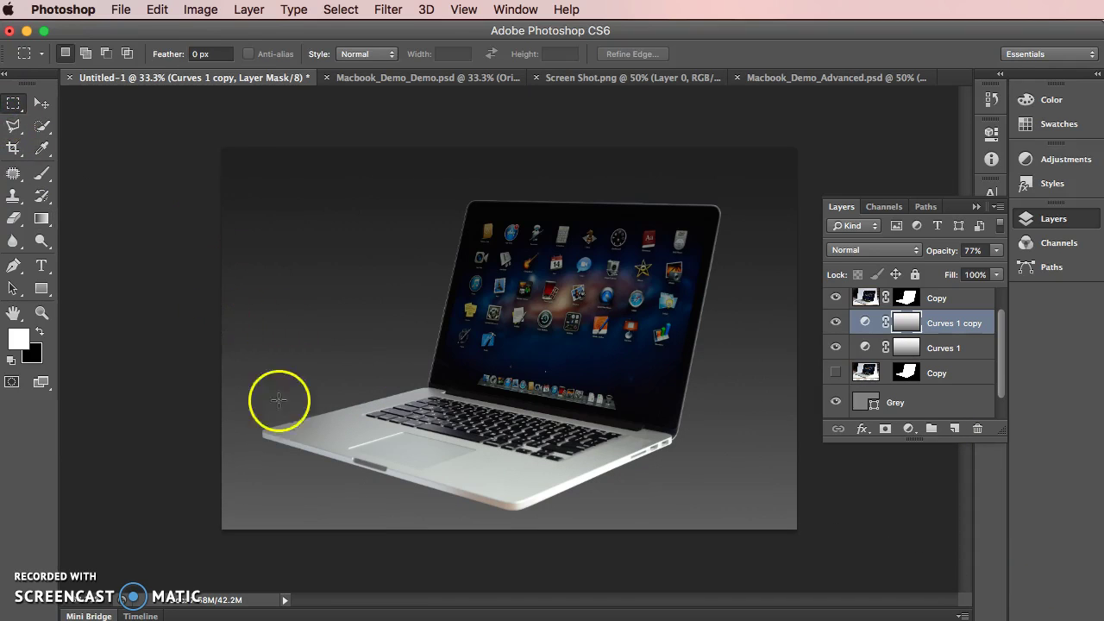
{"action": "left_click_drag", "start_coordinate": [158, 335], "coordinate": [810, 543]}
{"action": "key", "text": "super+t"}
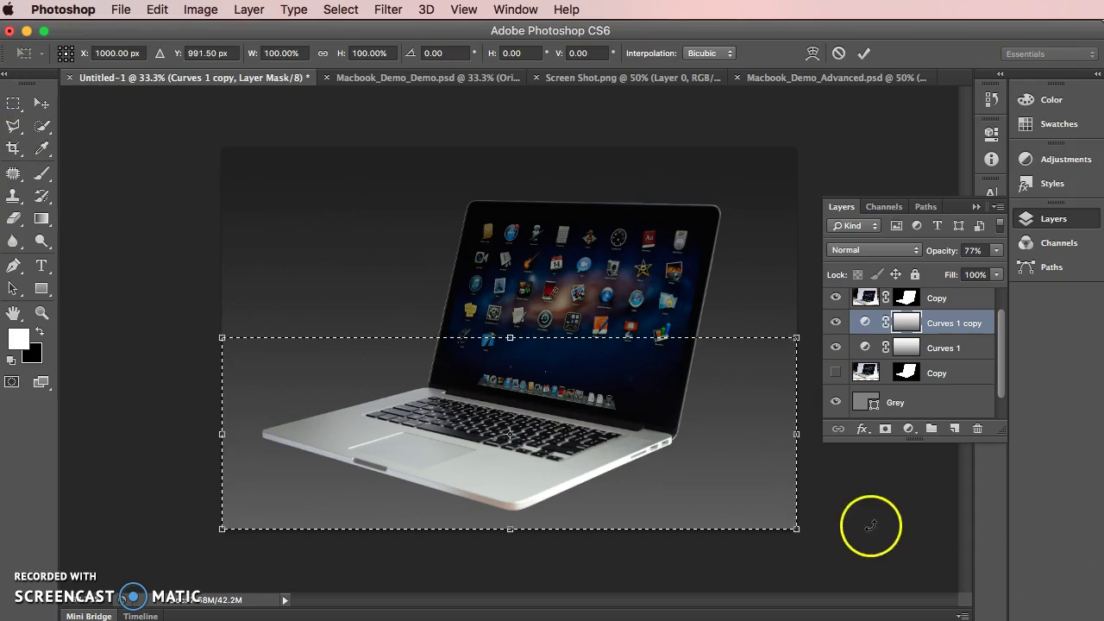
{"action": "left_click_drag", "start_coordinate": [509, 530], "coordinate": [497, 383]}
{"action": "key", "text": "Return"}
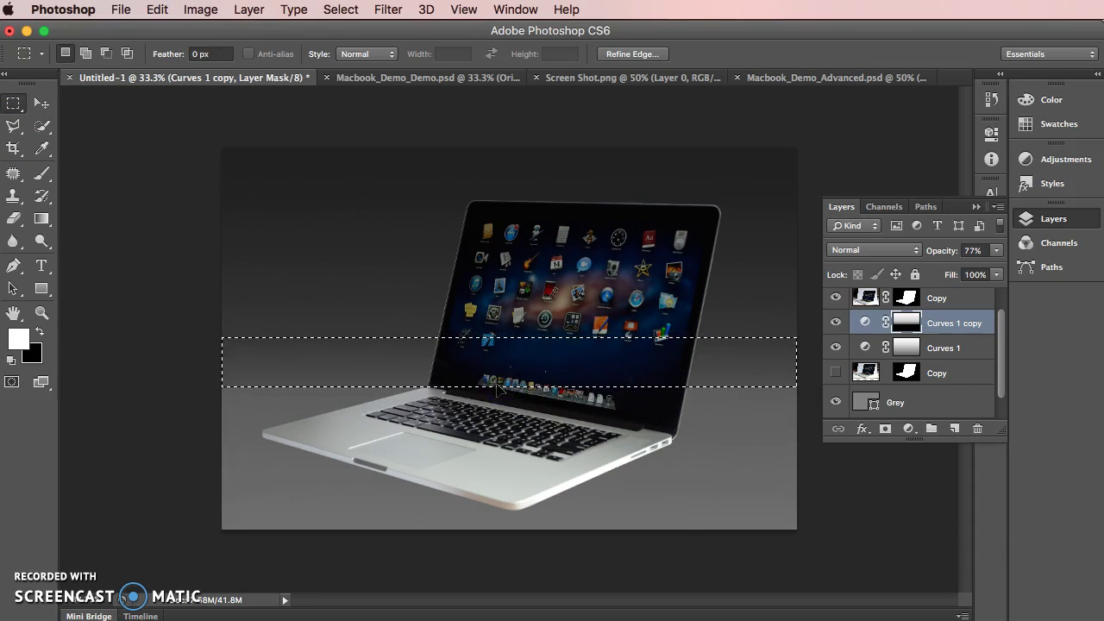
{"action": "left_click", "coordinate": [143, 269]}
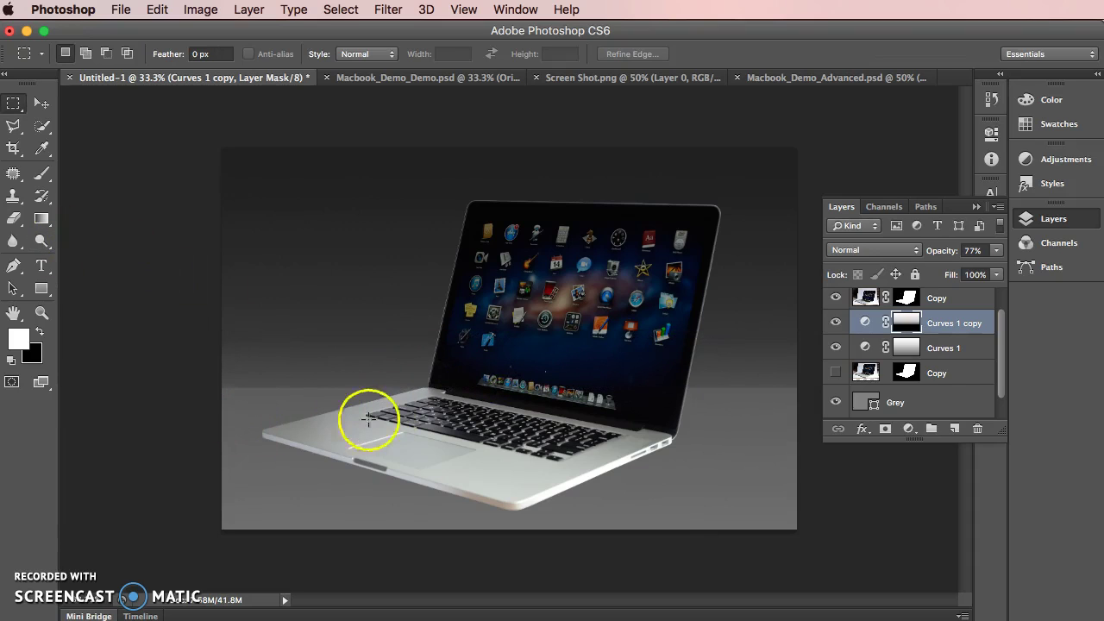
Shift the mask's floor edge upward and edit the bottom strip below the laptop, then deselect.
{"action": "left_click_drag", "start_coordinate": [657, 465], "coordinate": [707, 401]}
{"action": "key", "text": "super+z"}
{"action": "left_click", "coordinate": [319, 461]}
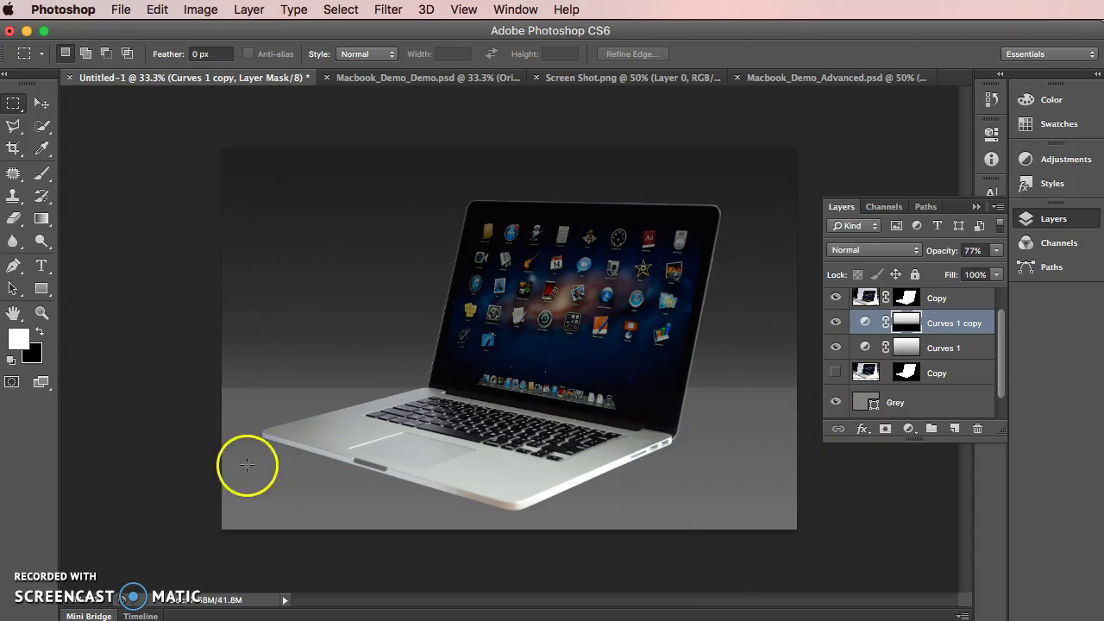
{"action": "mouse_move", "coordinate": [767, 469]}
{"action": "left_mouse_down"}
{"action": "mouse_move", "coordinate": [761, 446]}
{"action": "mouse_move", "coordinate": [752, 456]}
{"action": "mouse_move", "coordinate": [776, 403]}
{"action": "mouse_move", "coordinate": [759, 455]}
{"action": "left_mouse_up"}
{"action": "left_click_drag", "start_coordinate": [185, 471], "coordinate": [806, 539]}
{"action": "left_click", "coordinate": [157, 10]}
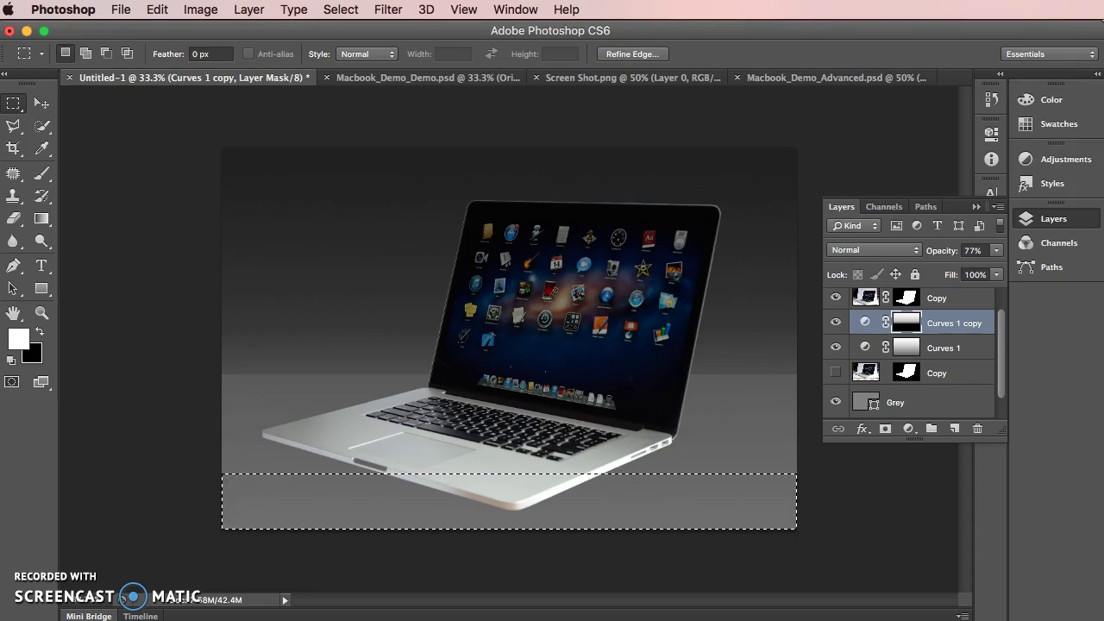
{"action": "left_click", "coordinate": [354, 379]}
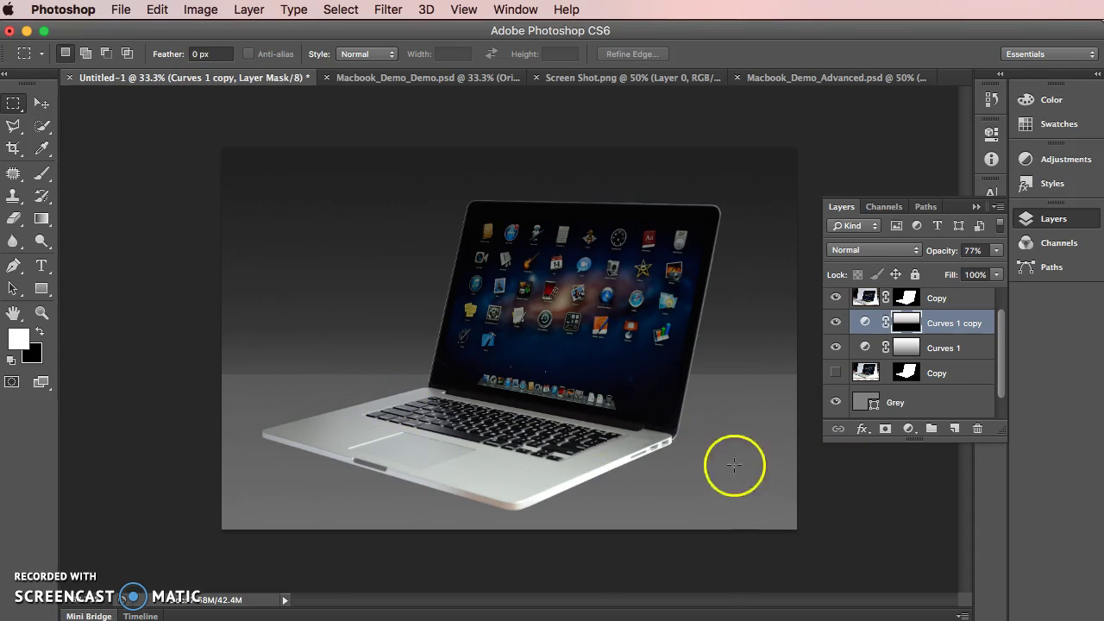
Give the Curves 1 copy mask a 27.7 px feather, leaving the curves layer order unchanged.
{"action": "double_click", "coordinate": [907, 325]}
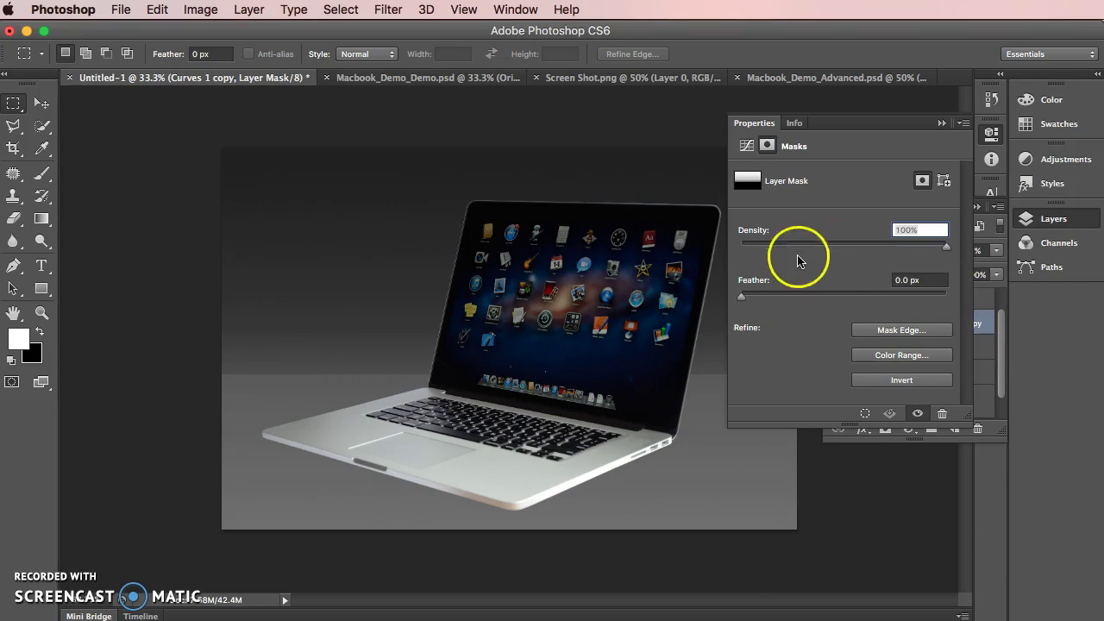
{"action": "left_click_drag", "start_coordinate": [833, 290], "coordinate": [836, 297]}
{"action": "left_click", "coordinate": [819, 297]}
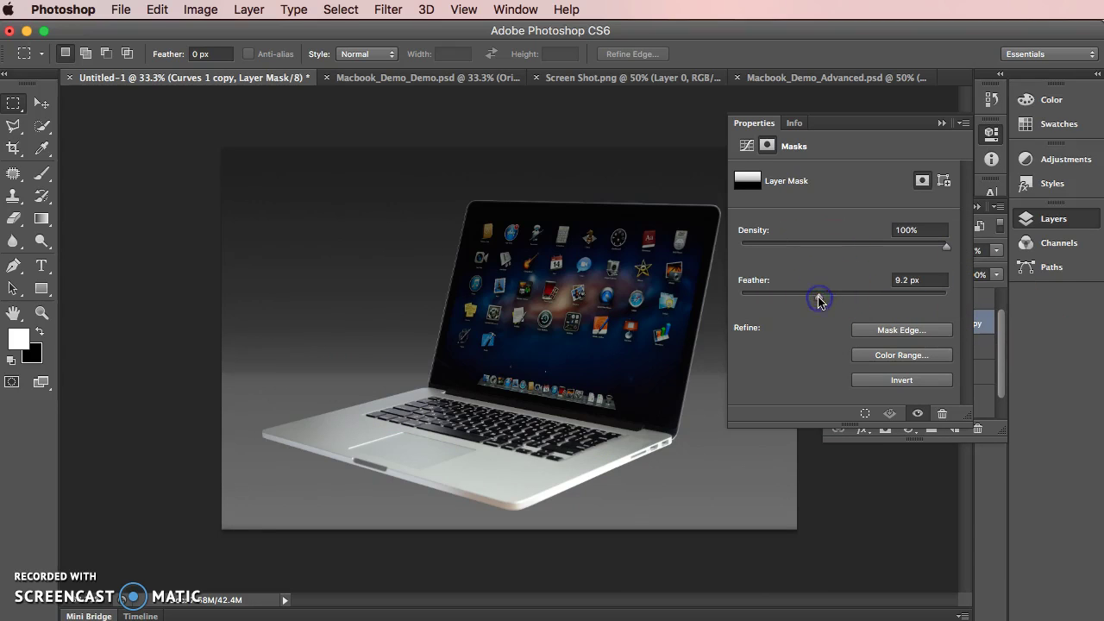
{"action": "left_click", "coordinate": [837, 298]}
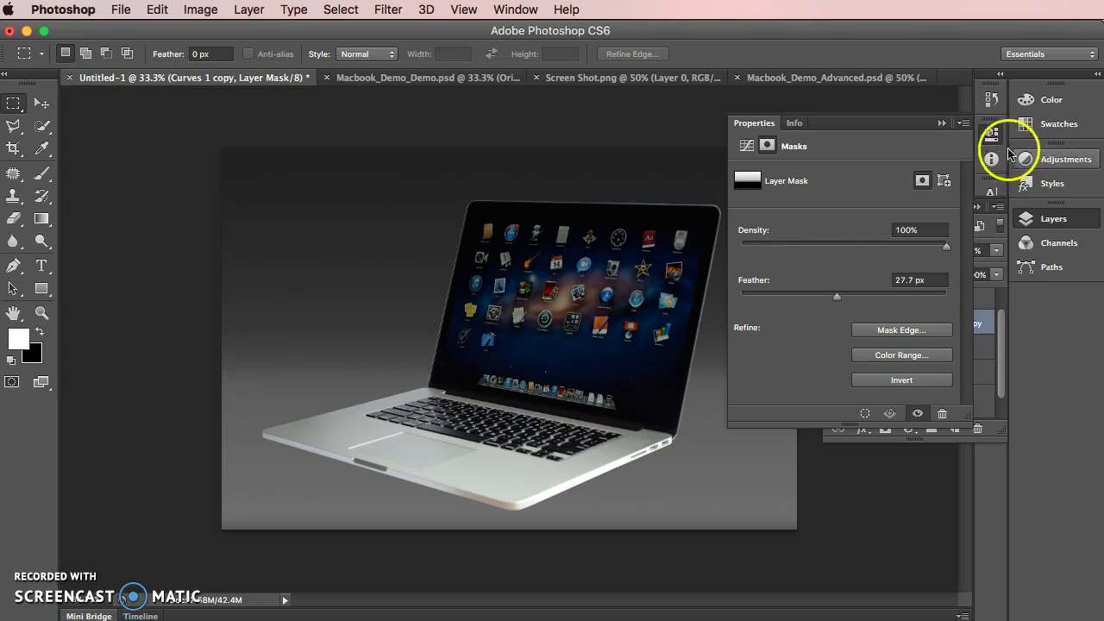
{"action": "left_click", "coordinate": [941, 123]}
{"action": "left_click_drag", "start_coordinate": [897, 330], "coordinate": [862, 355]}
{"action": "left_click_drag", "start_coordinate": [903, 312], "coordinate": [906, 347]}
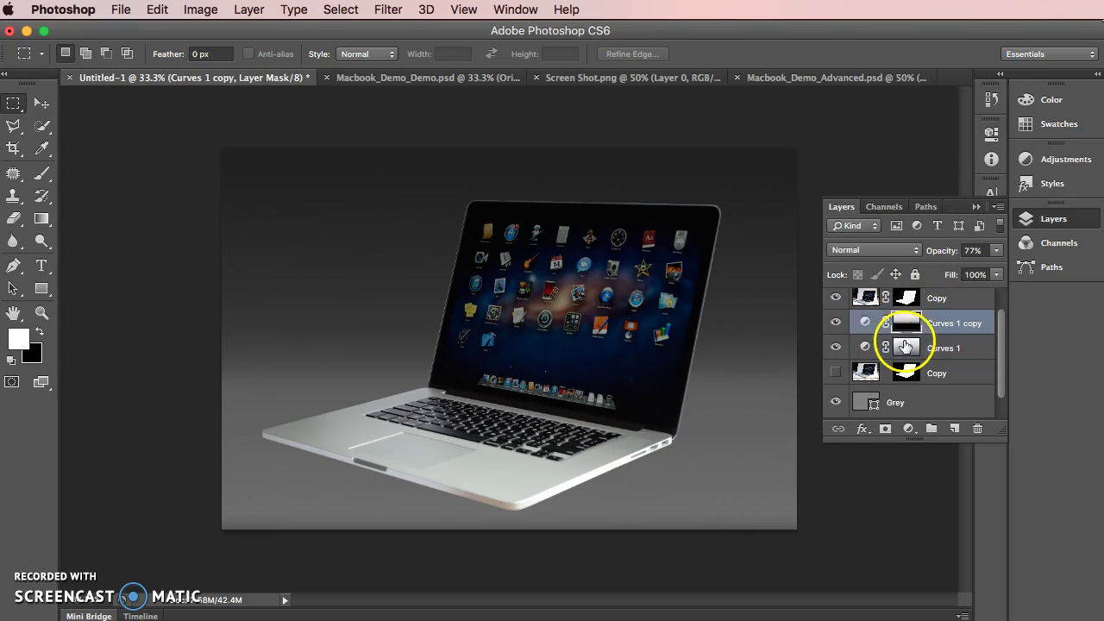
Set Curves 1 copy to Multiply blending and lower its opacity to about 51%.
{"action": "left_click", "coordinate": [888, 250]}
{"action": "left_click", "coordinate": [883, 291]}
{"action": "left_click", "coordinate": [995, 250]}
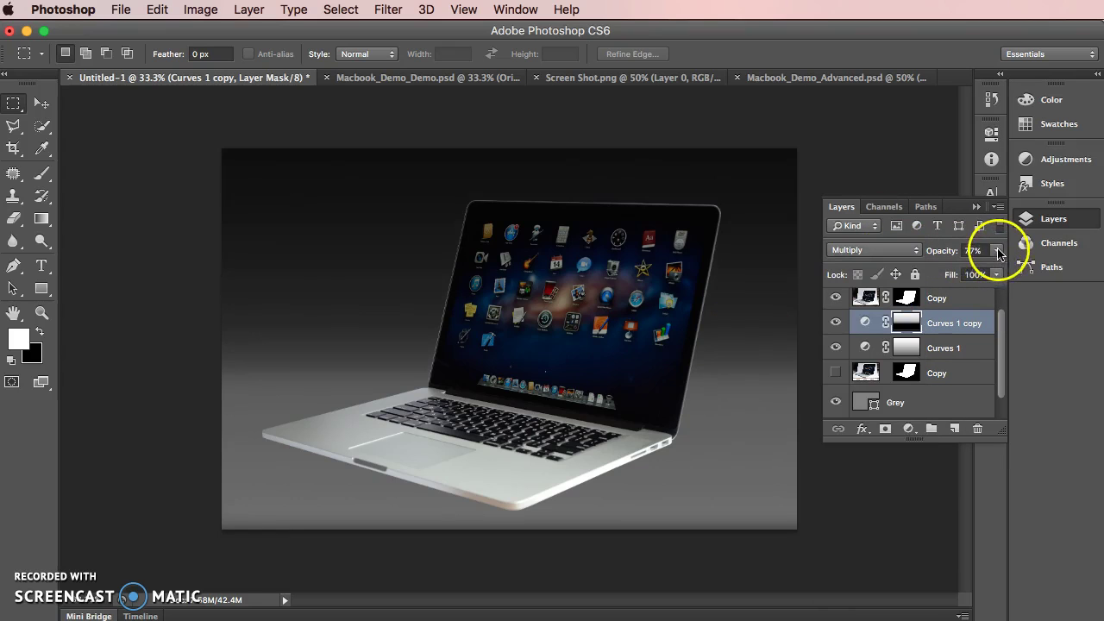
{"action": "left_click_drag", "start_coordinate": [980, 266], "coordinate": [949, 271]}
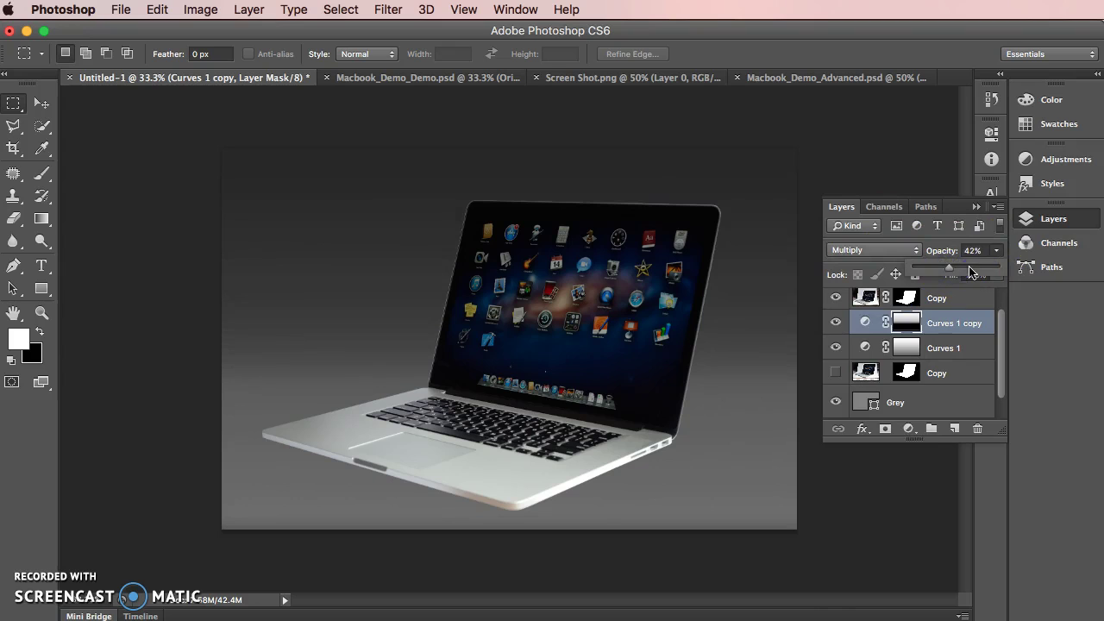
{"action": "left_click", "coordinate": [970, 269]}
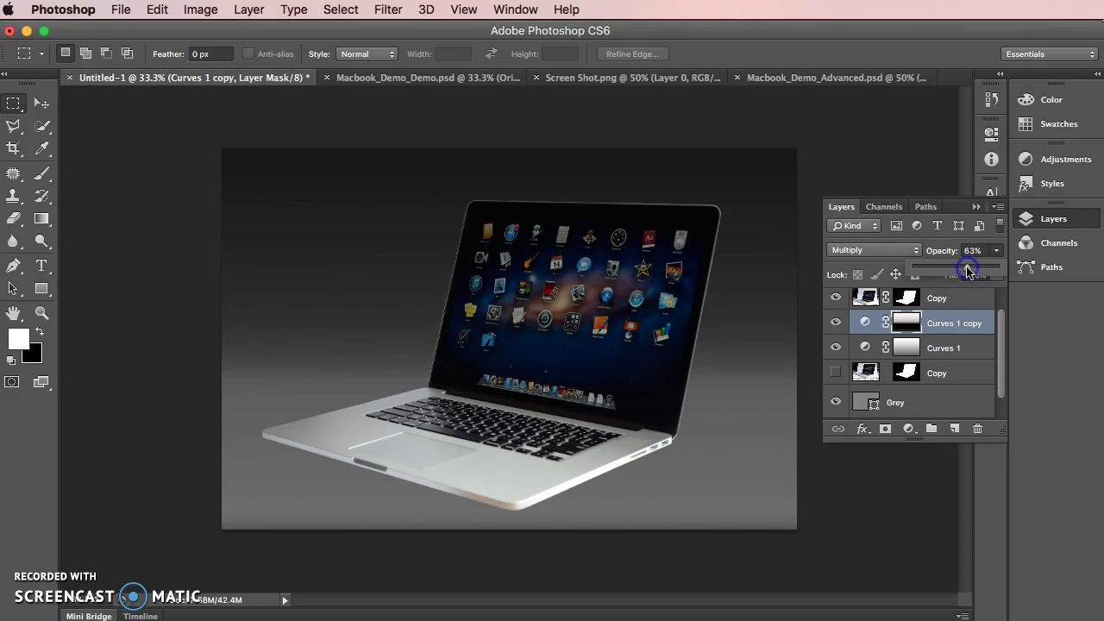
{"action": "left_click", "coordinate": [936, 314]}
{"action": "left_click", "coordinate": [370, 7]}
{"action": "left_click", "coordinate": [379, 10]}
{"action": "key", "text": "super+plus"}
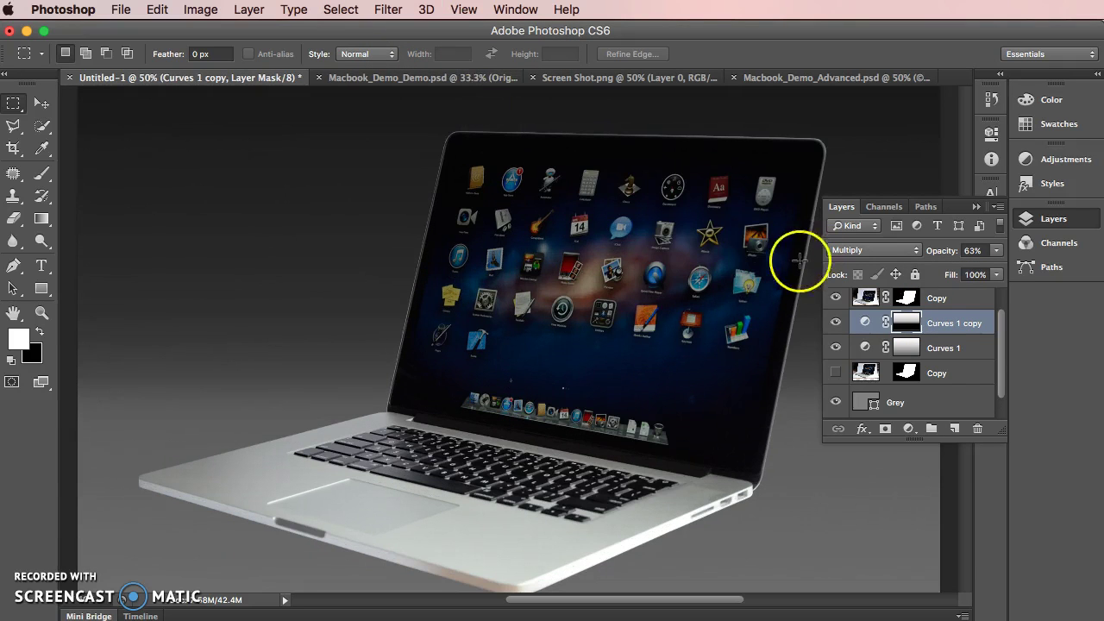
{"action": "left_click", "coordinate": [995, 250]}
{"action": "left_click", "coordinate": [944, 269]}
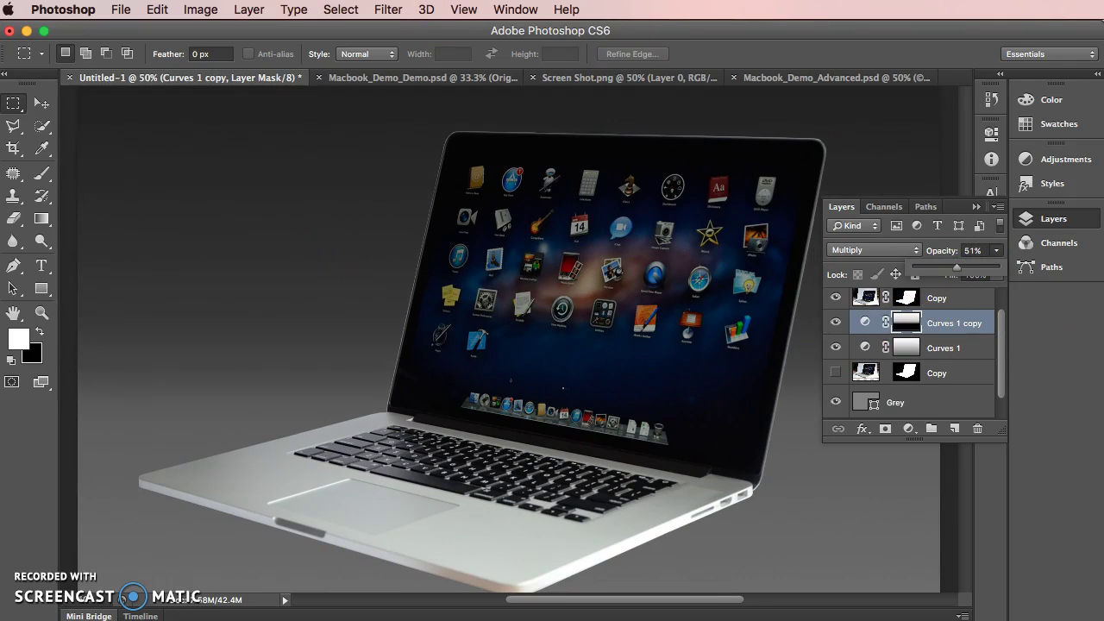
Target the Curves 1 copy mask and drag it toward the Curves 1 layer.
{"action": "left_click", "coordinate": [915, 325]}
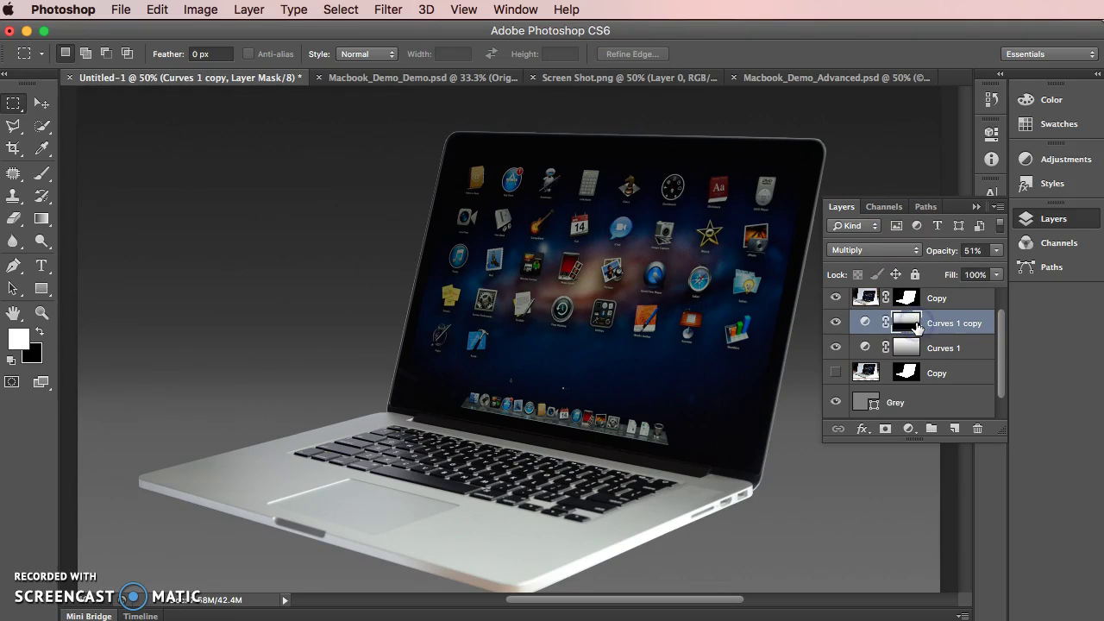
{"action": "key", "text": "super+f"}
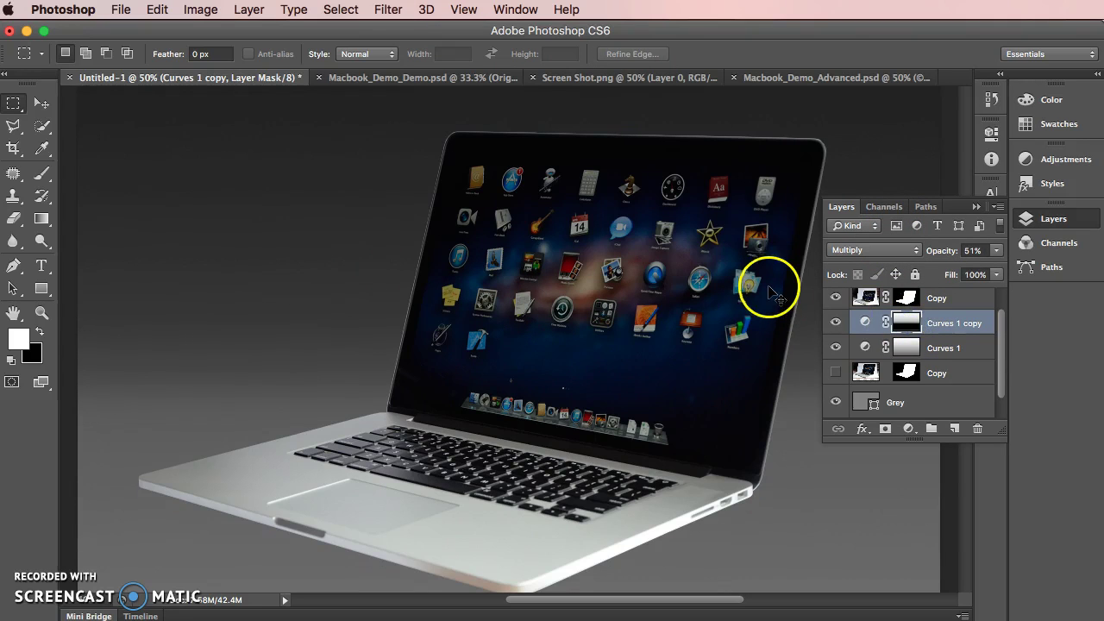
{"action": "key", "text": "super+minus"}
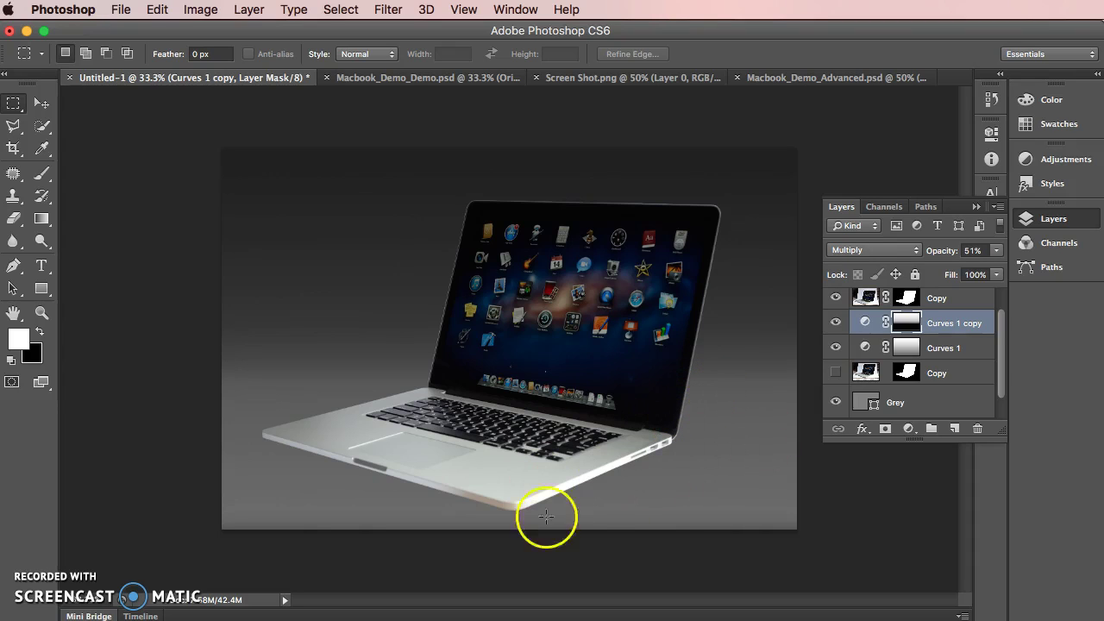
{"action": "mouse_move", "coordinate": [905, 322]}
{"action": "left_mouse_down"}
{"action": "mouse_move", "coordinate": [931, 284]}
{"action": "mouse_move", "coordinate": [899, 370]}
{"action": "mouse_move", "coordinate": [905, 321]}
{"action": "left_mouse_up"}
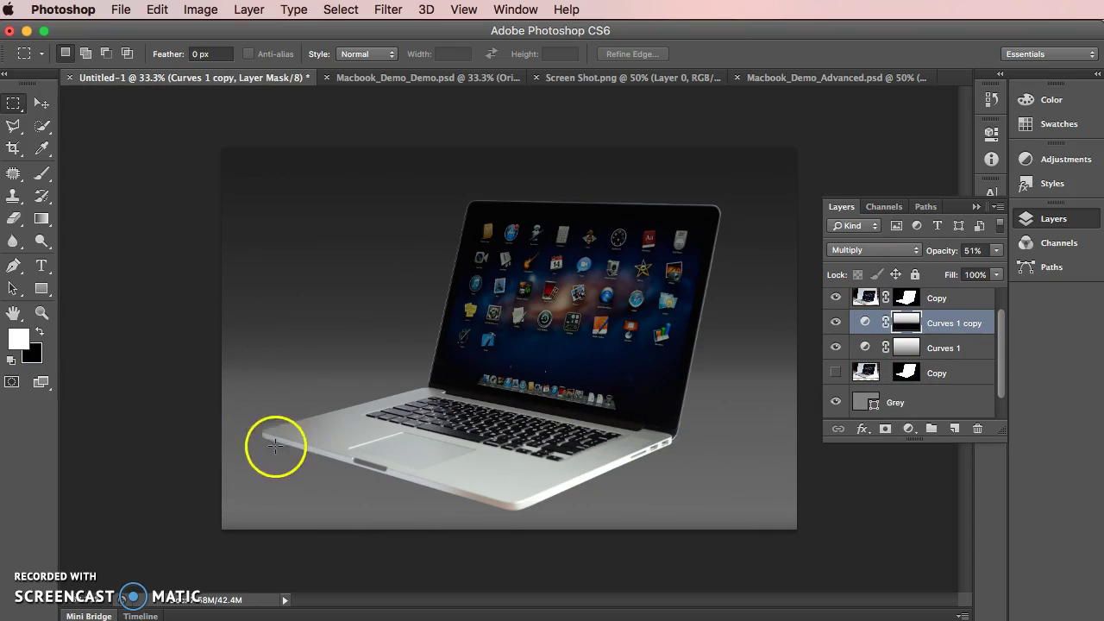
{"action": "left_click_drag", "start_coordinate": [910, 326], "coordinate": [901, 317]}
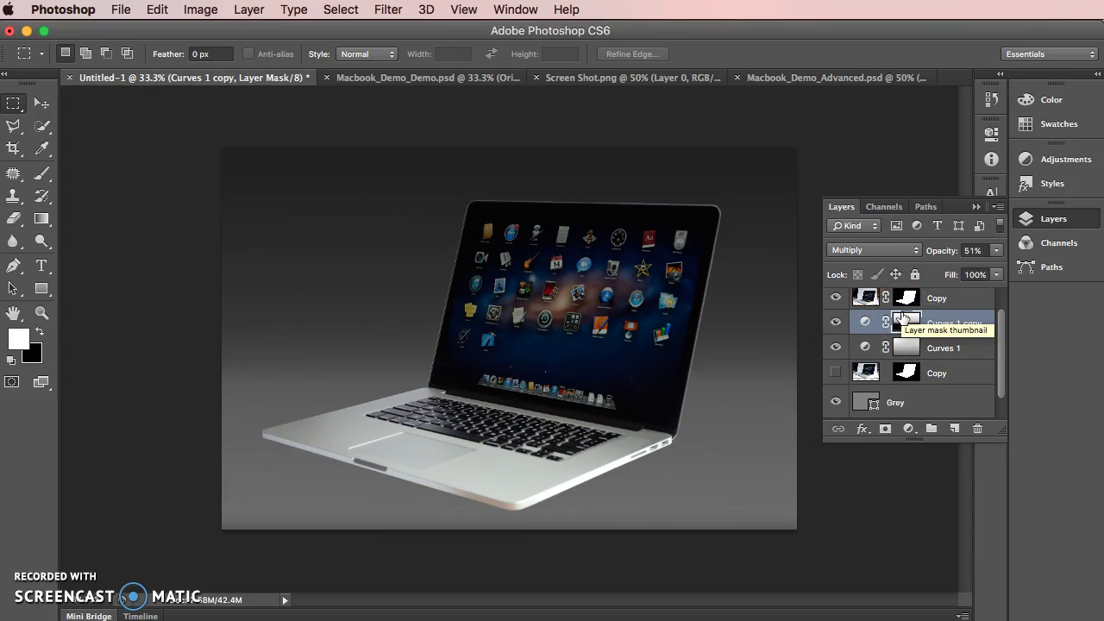
{"action": "left_click_drag", "start_coordinate": [903, 319], "coordinate": [914, 302]}
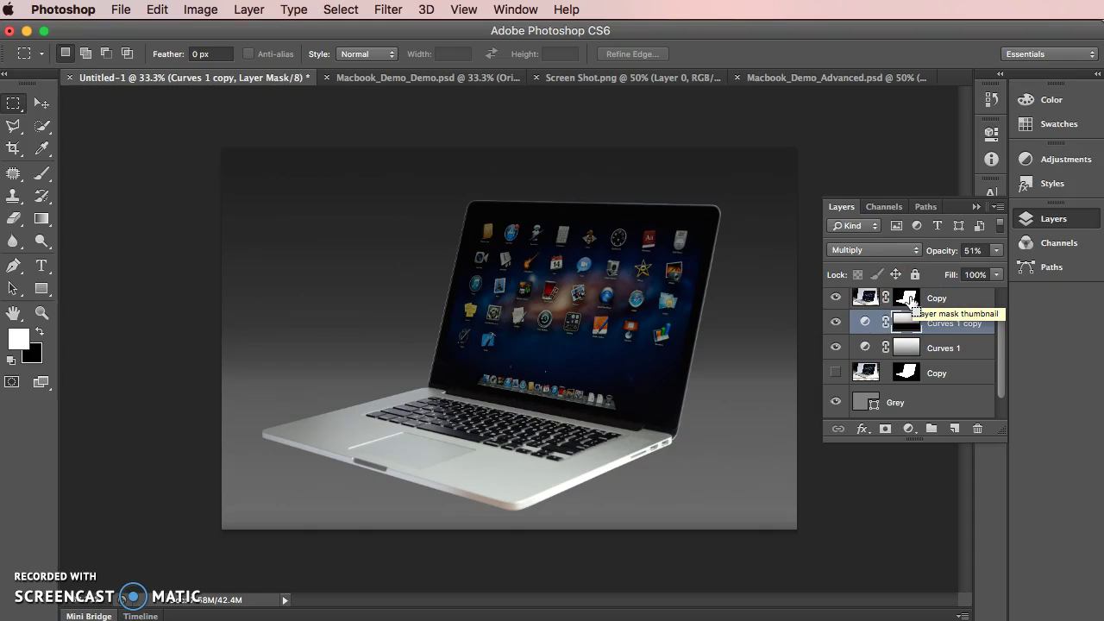
Load the laptop's Copy layer mask as a selection and zoom in on it.
{"action": "left_click", "coordinate": [911, 302], "text": "ctrl"}
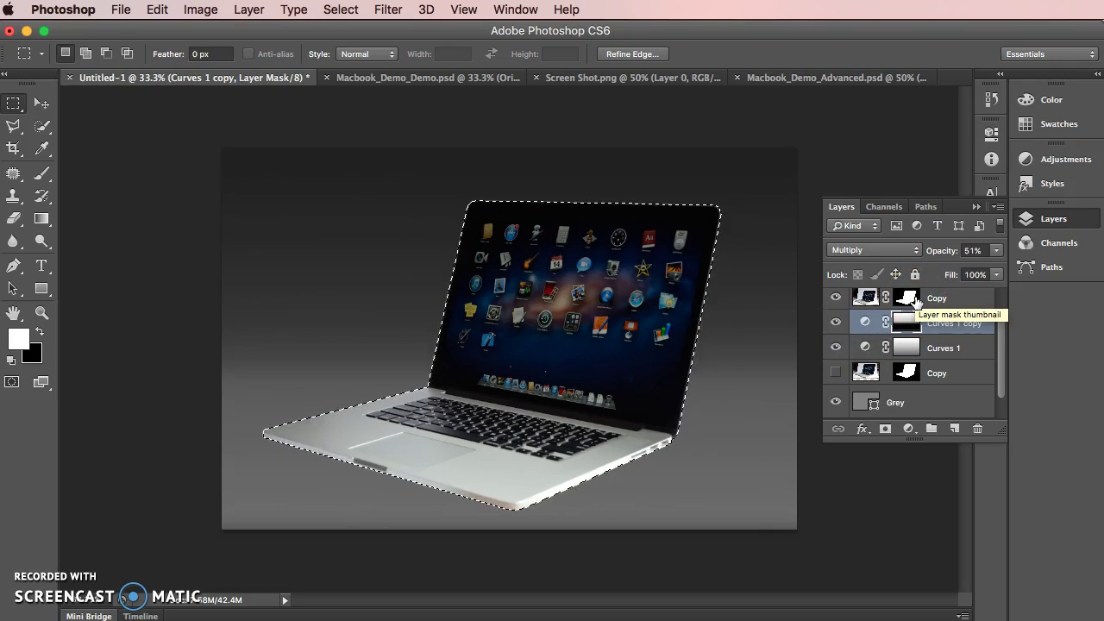
{"action": "key", "text": "super+plus"}
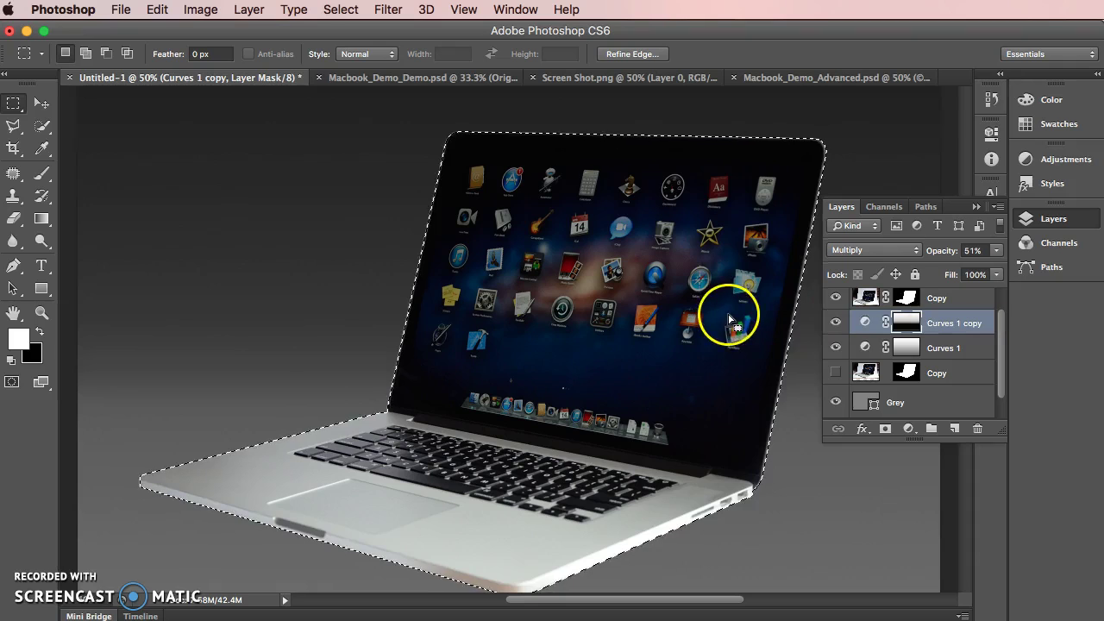
{"action": "scroll", "coordinate": [728, 319], "scroll_direction": "down", "scroll_amount": 2}
{"action": "scroll", "coordinate": [728, 319], "scroll_direction": "down", "scroll_amount": 1}
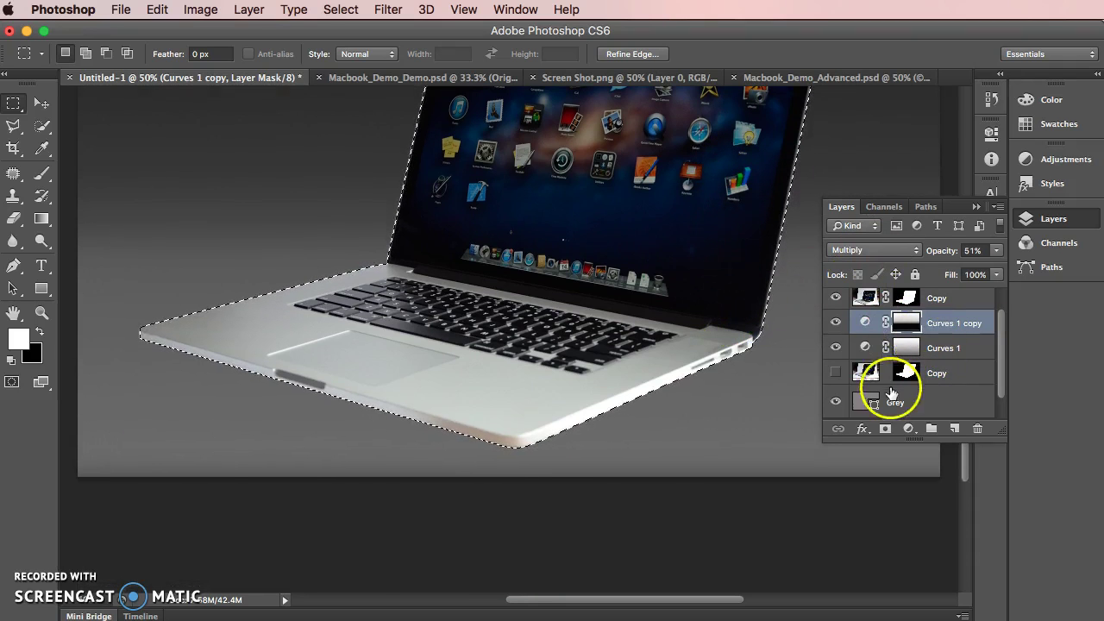
Make Curves 1 copy the active layer and bring up the adjustment layer types.
{"action": "left_click", "coordinate": [870, 377]}
{"action": "left_click", "coordinate": [866, 296]}
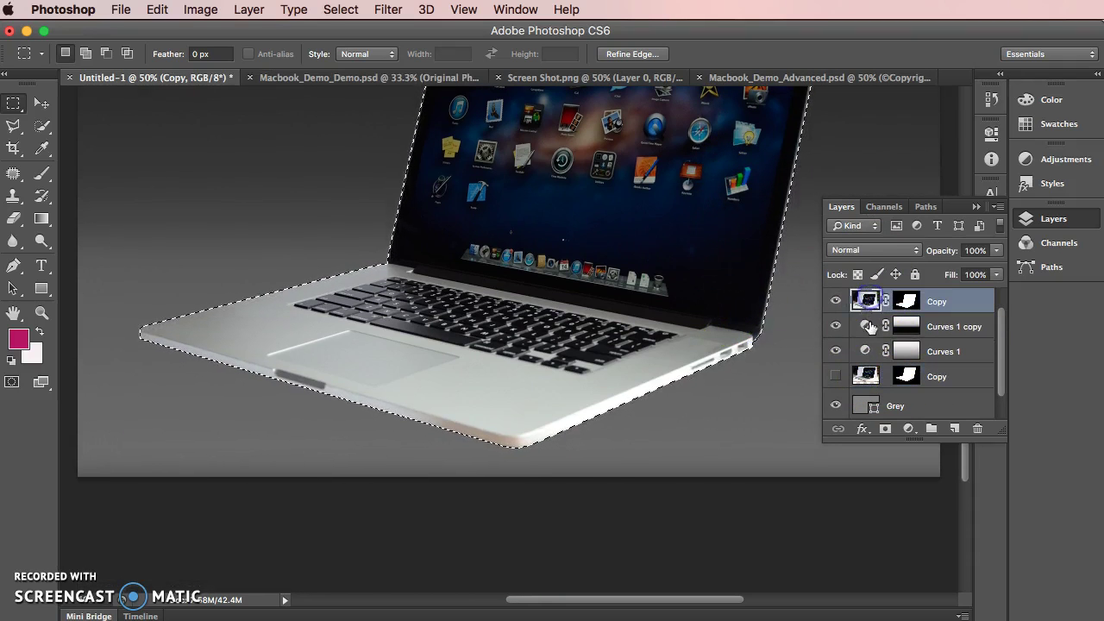
{"action": "left_click", "coordinate": [868, 326]}
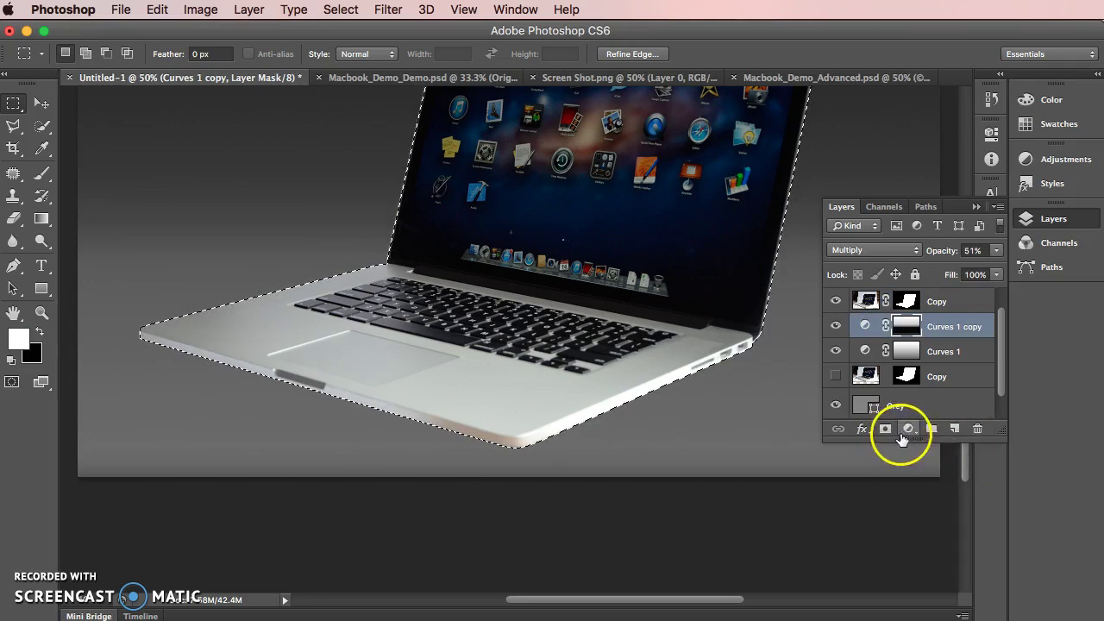
{"action": "left_click", "coordinate": [907, 428]}
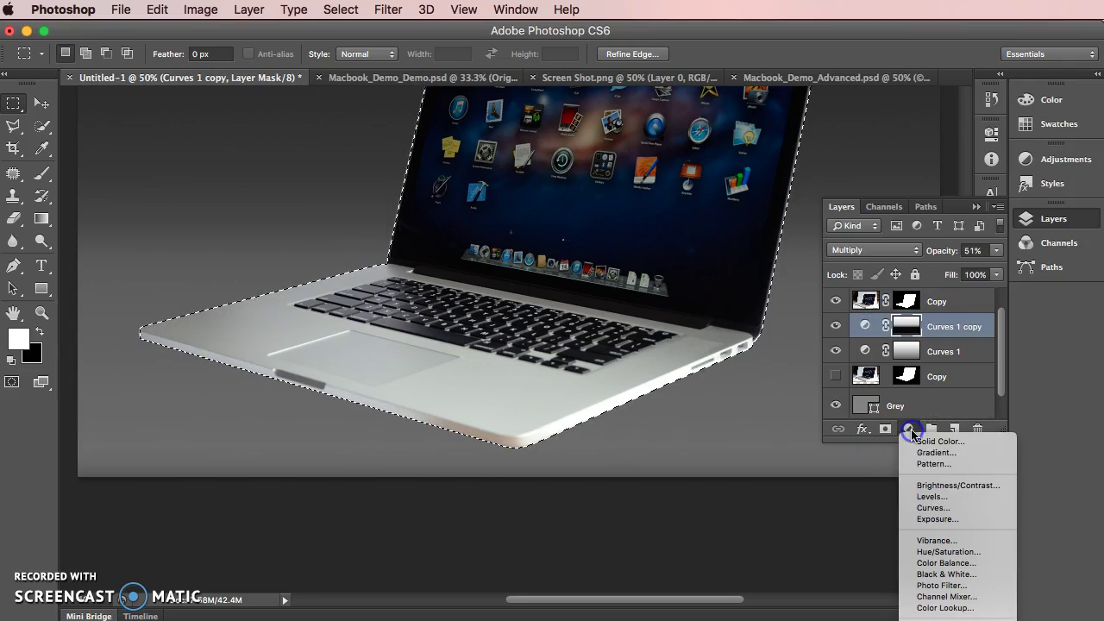
Add Levels 1 with output white at 0, hiding the top Copy layer to check the black silhouette.
{"action": "left_click", "coordinate": [931, 497]}
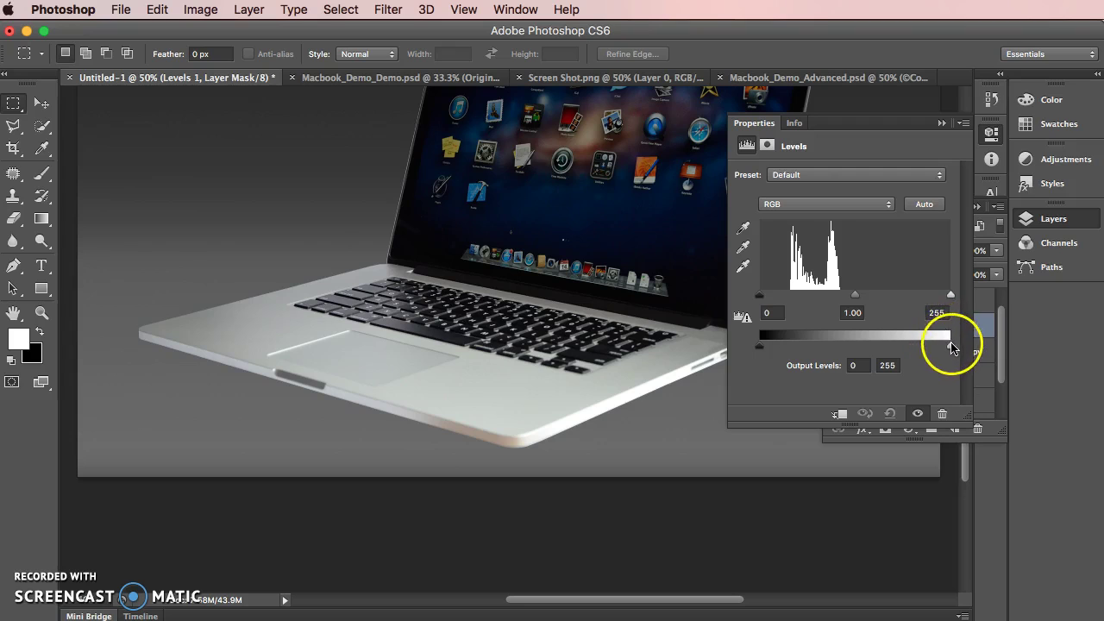
{"action": "left_click_drag", "start_coordinate": [950, 345], "coordinate": [919, 349]}
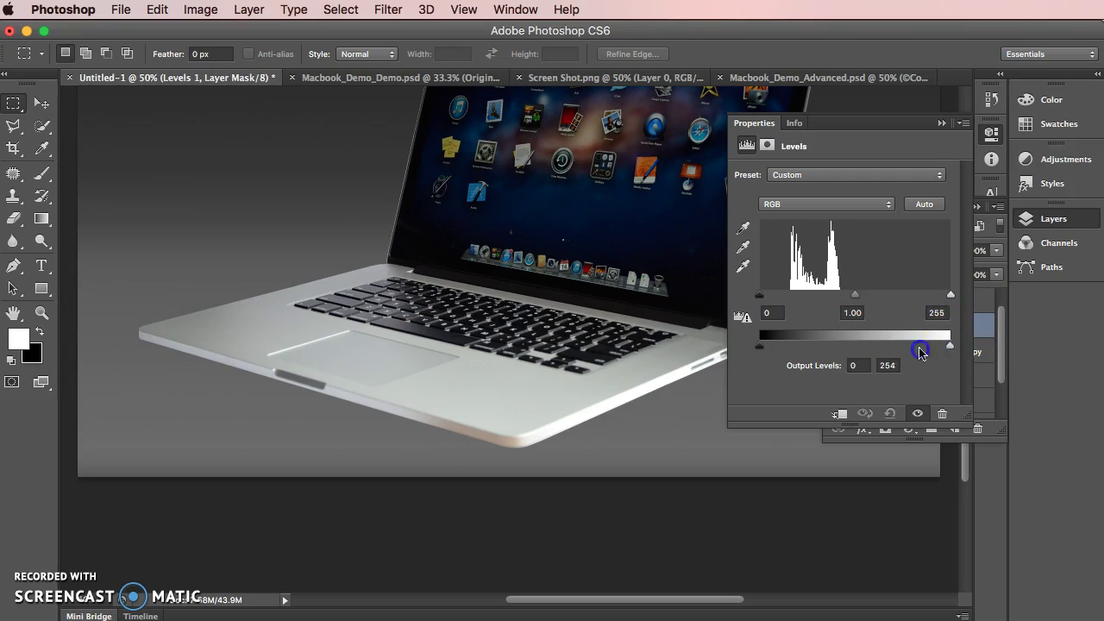
{"action": "left_click", "coordinate": [941, 122]}
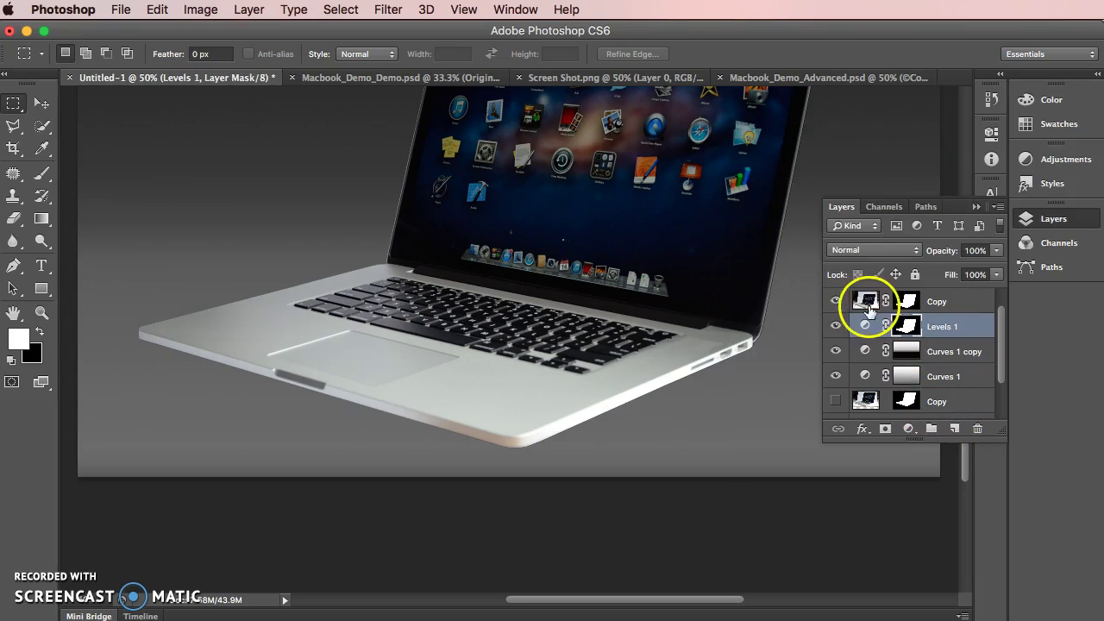
{"action": "left_click", "coordinate": [835, 301]}
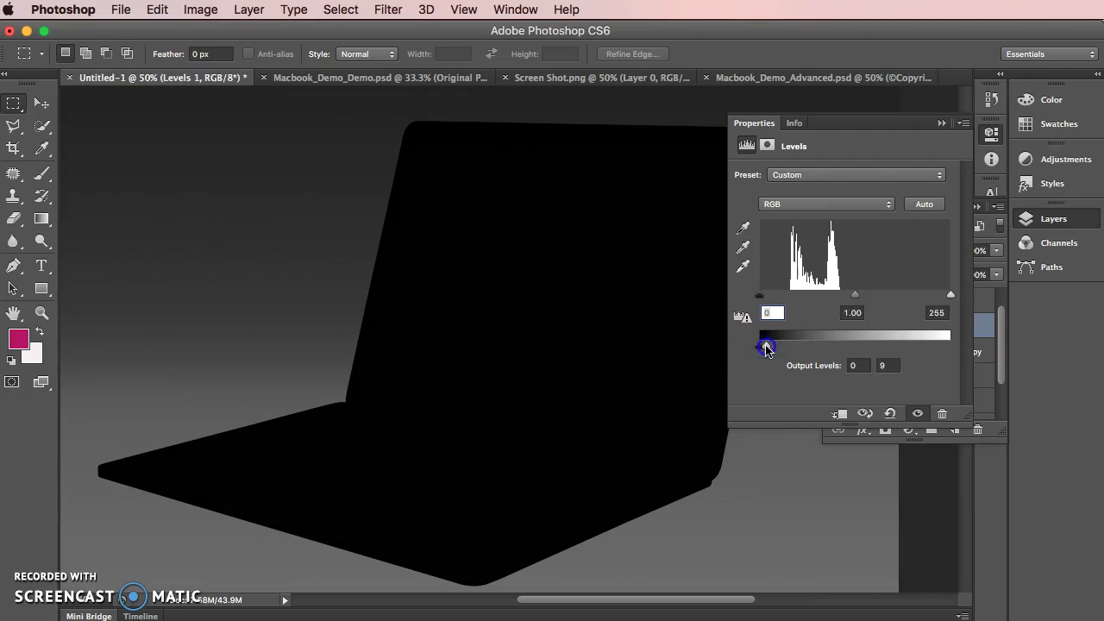
{"action": "left_click_drag", "start_coordinate": [766, 347], "coordinate": [951, 349]}
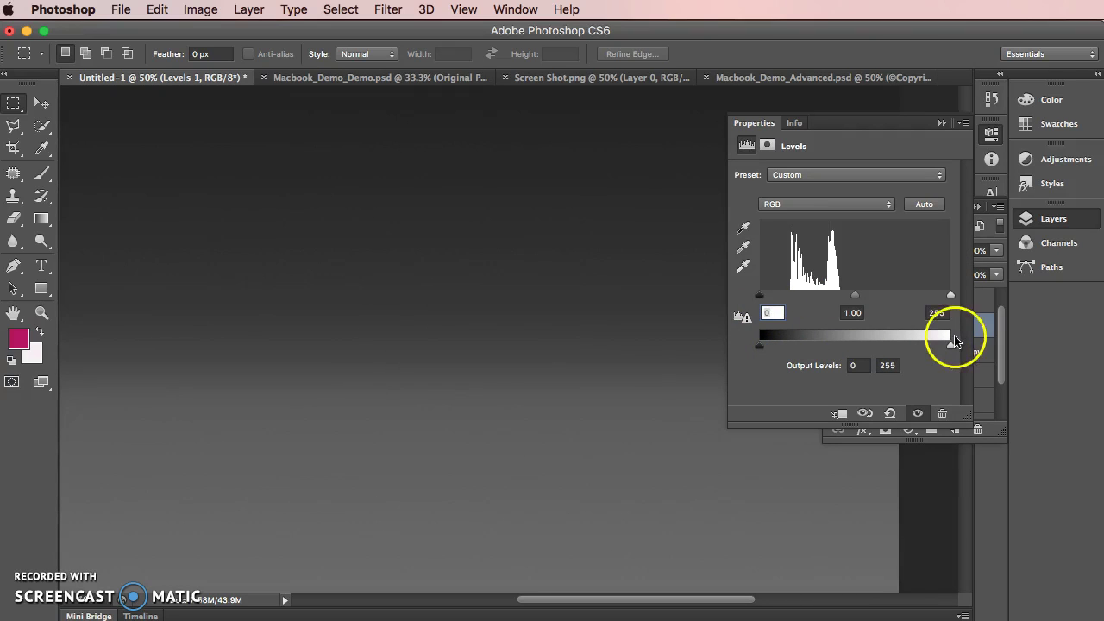
{"action": "left_click_drag", "start_coordinate": [951, 349], "coordinate": [757, 349]}
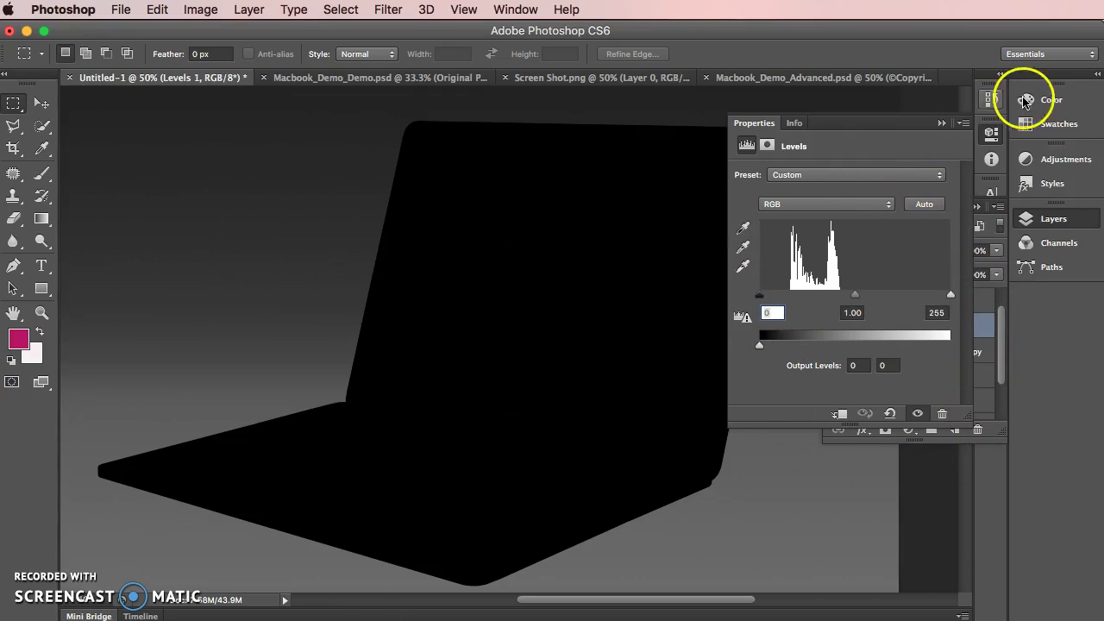
{"action": "left_click", "coordinate": [940, 123]}
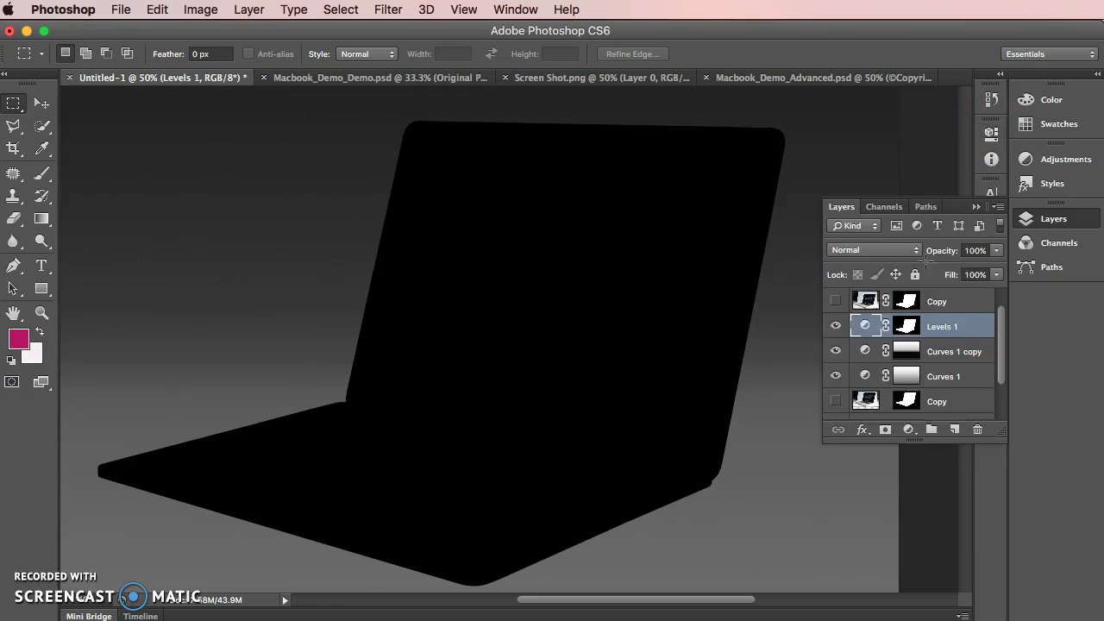
Show the laptop photo over the Levels 1 silhouette and open the Levels 1 mask properties.
{"action": "left_click", "coordinate": [836, 326]}
{"action": "left_click", "coordinate": [836, 326]}
{"action": "left_click", "coordinate": [836, 302]}
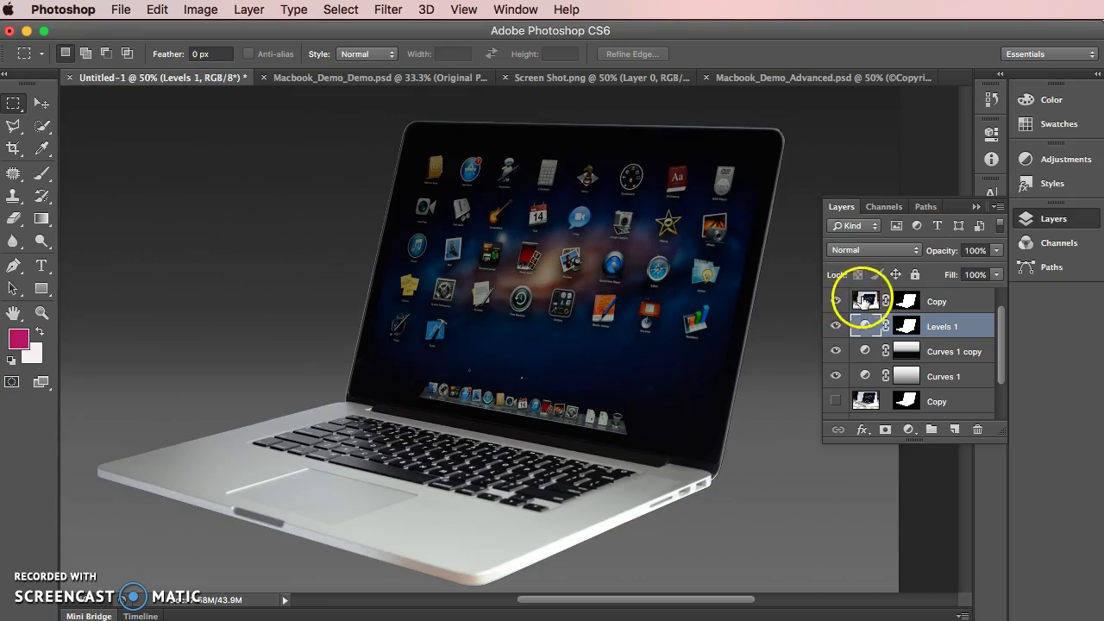
{"action": "left_click", "coordinate": [870, 324]}
{"action": "left_click_drag", "start_coordinate": [864, 330], "coordinate": [730, 360]}
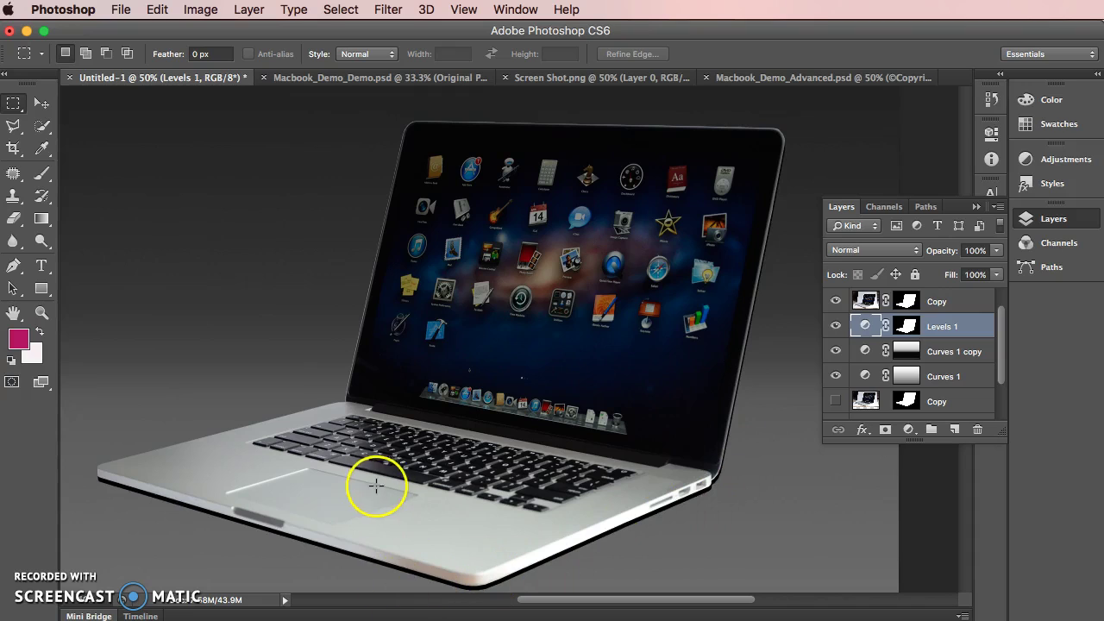
{"action": "double_click", "coordinate": [912, 326]}
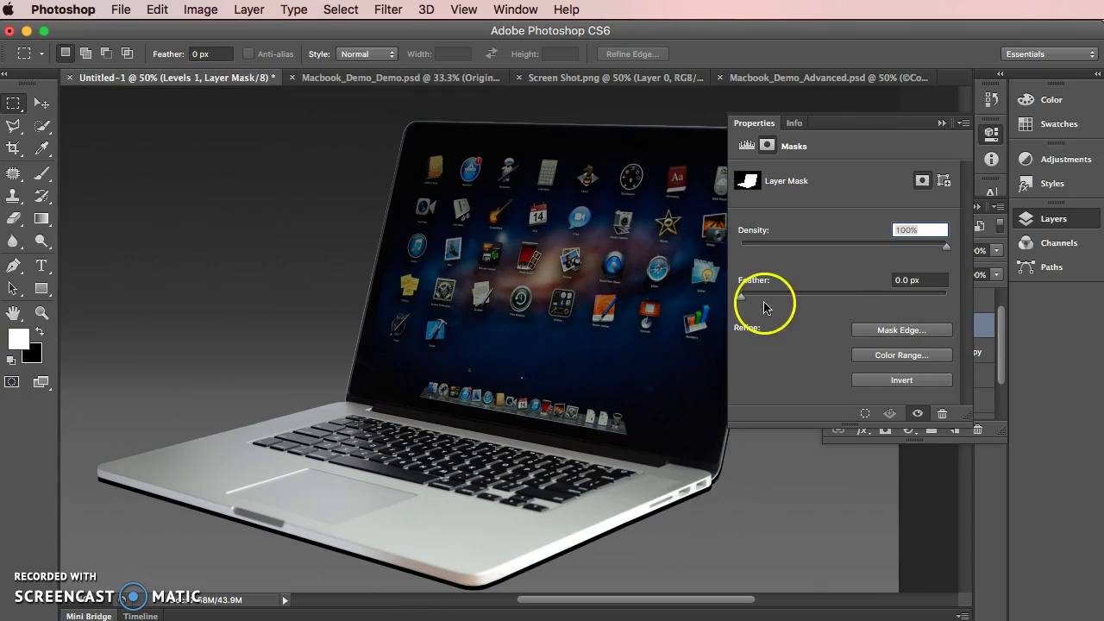
Set the Levels 1 mask feather to 3.5 px.
{"action": "left_click", "coordinate": [822, 298]}
{"action": "left_click_drag", "start_coordinate": [821, 298], "coordinate": [770, 301]}
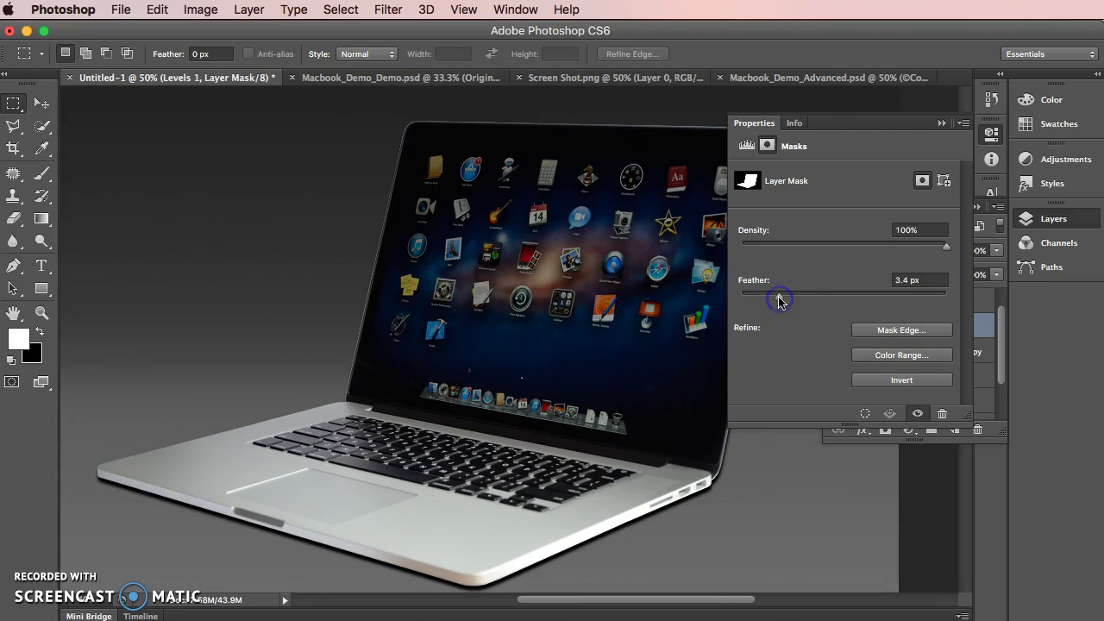
{"action": "left_click_drag", "start_coordinate": [775, 300], "coordinate": [778, 300]}
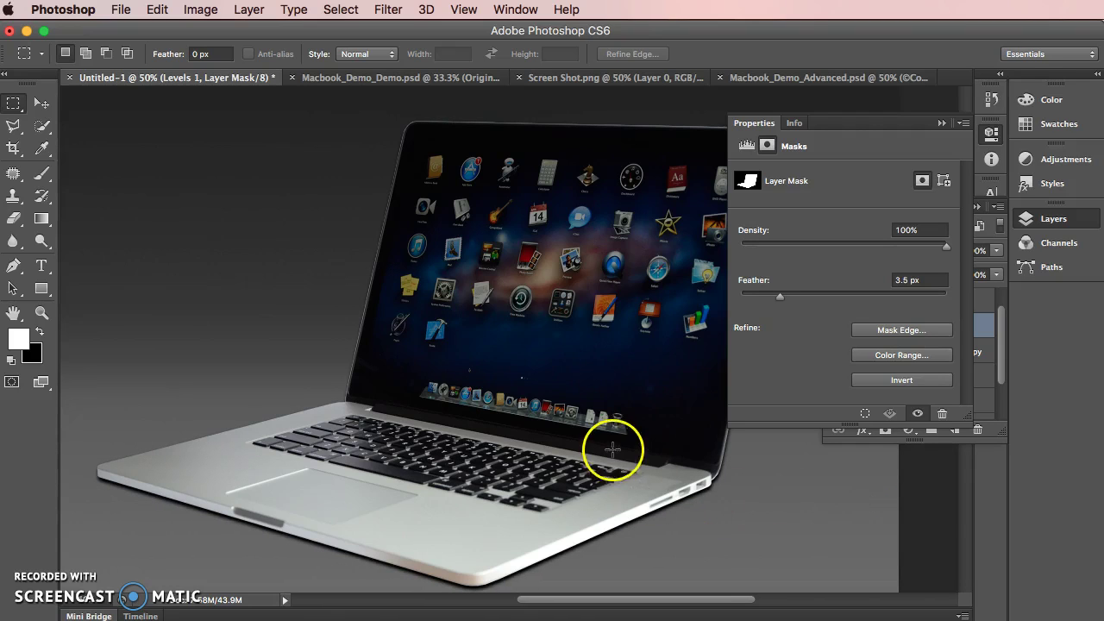
{"action": "scroll", "coordinate": [612, 448], "scroll_direction": "down", "scroll_amount": 3}
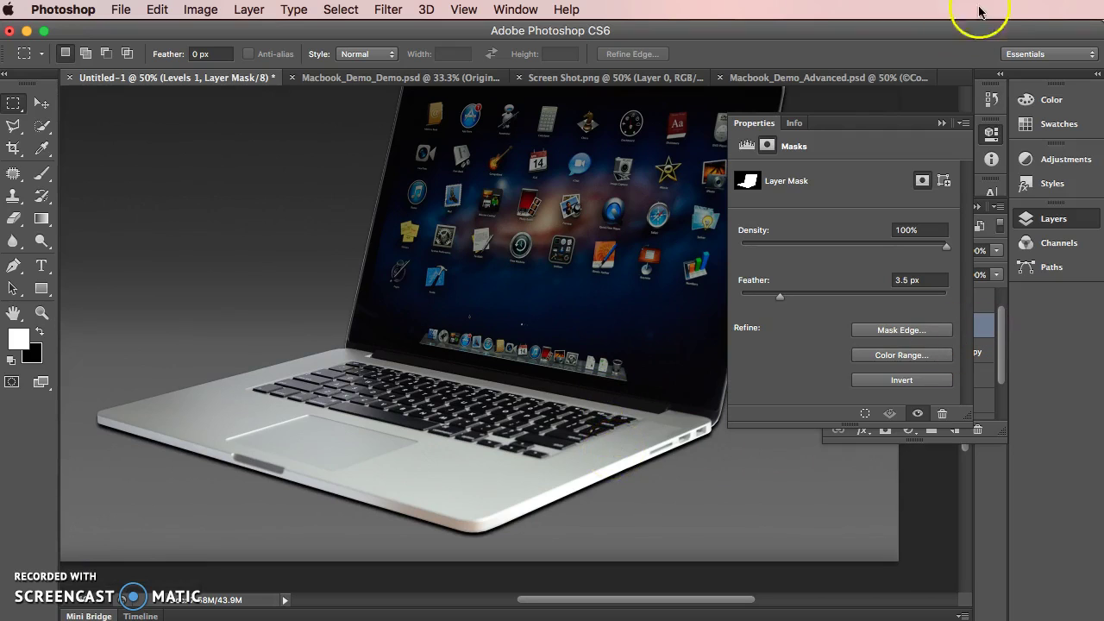
Select the Copy and Levels 1 layers together and nudge them slightly upward.
{"action": "left_click", "coordinate": [942, 123]}
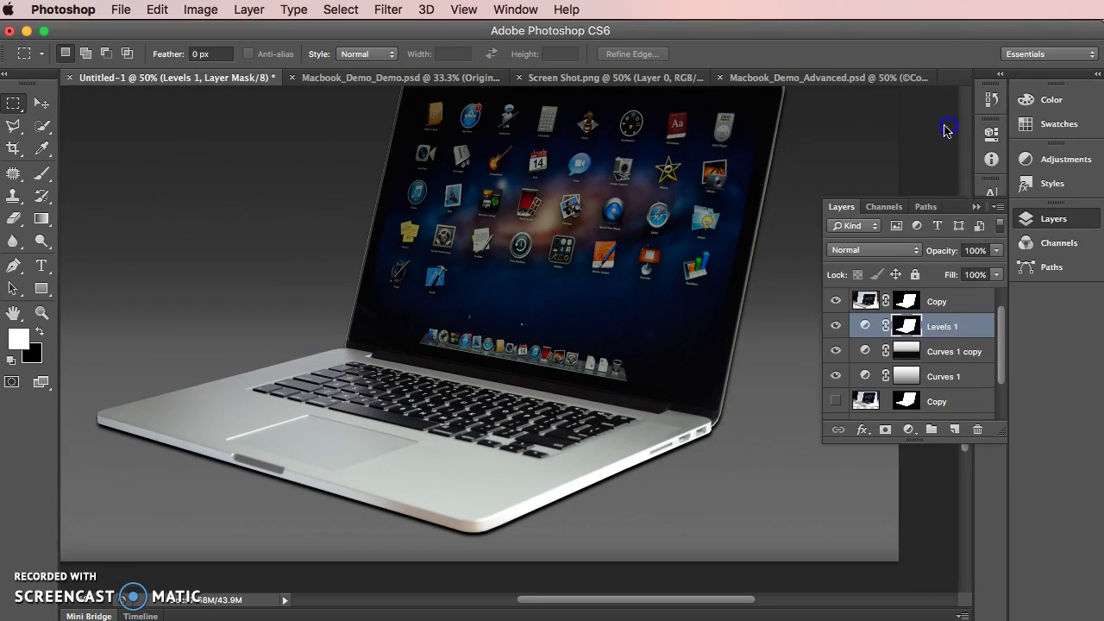
{"action": "scroll", "coordinate": [871, 326], "scroll_direction": "up", "scroll_amount": 1}
{"action": "left_click", "coordinate": [869, 326], "text": "shift"}
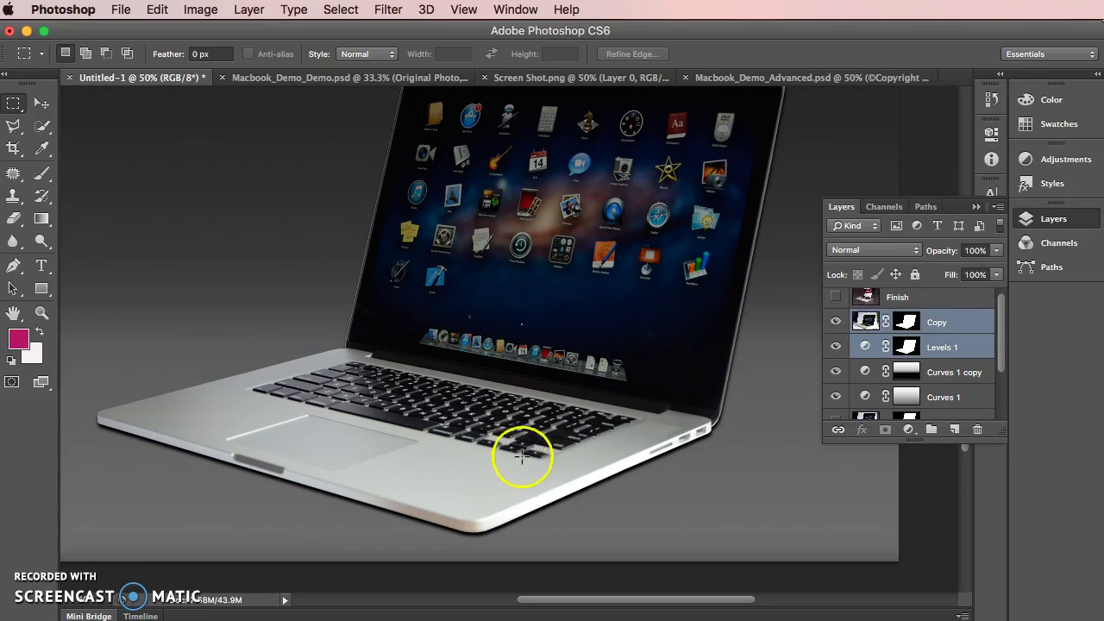
{"action": "scroll", "coordinate": [483, 440], "scroll_direction": "up", "scroll_amount": 3}
{"action": "scroll", "coordinate": [564, 427], "scroll_direction": "up", "scroll_amount": 1}
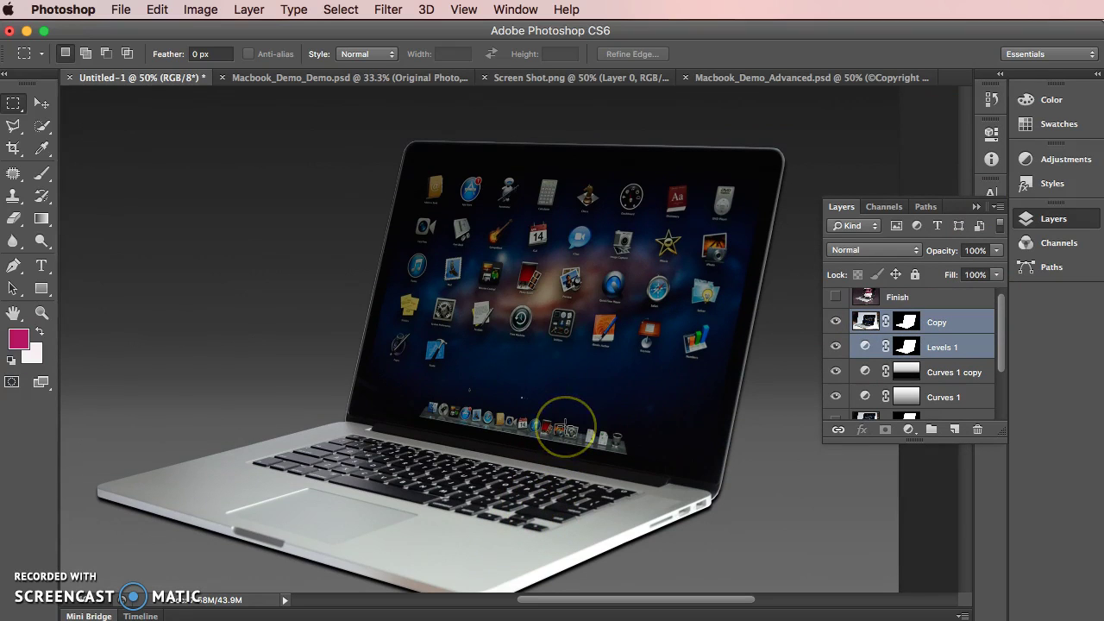
{"action": "scroll", "coordinate": [565, 427], "scroll_direction": "down", "scroll_amount": 1}
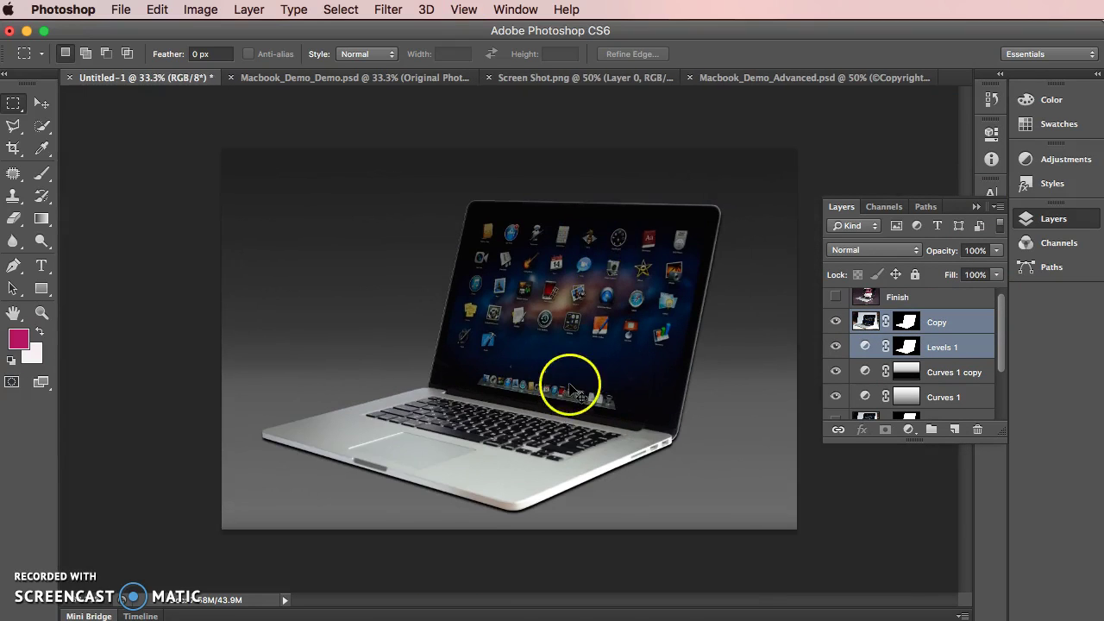
{"action": "left_click_drag", "start_coordinate": [568, 383], "coordinate": [571, 369]}
{"action": "left_click", "coordinate": [674, 425]}
{"action": "key", "text": "super+equal"}
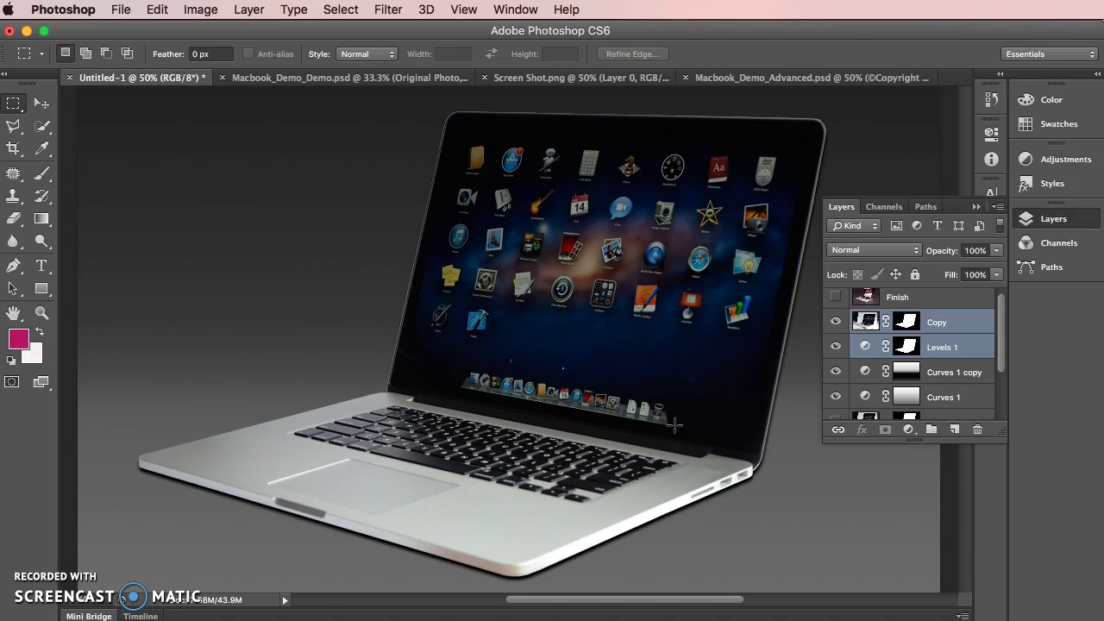
Set the Levels 1 silhouette layer's opacity to 50%.
{"action": "left_click", "coordinate": [865, 344]}
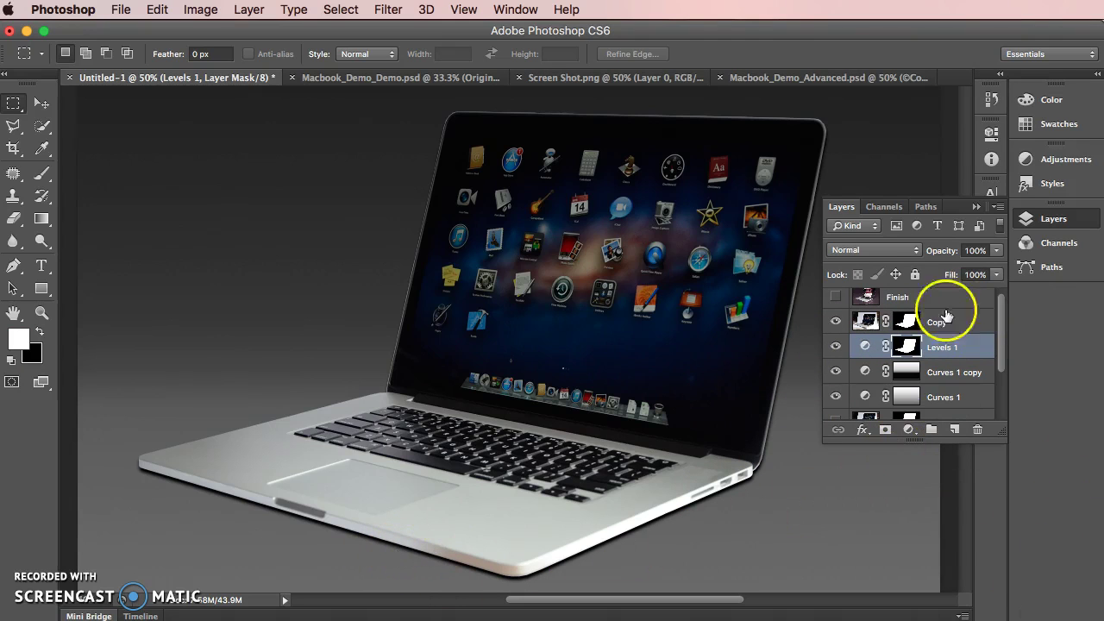
{"action": "left_click", "coordinate": [996, 250]}
{"action": "left_click", "coordinate": [955, 271]}
{"action": "left_click", "coordinate": [936, 271]}
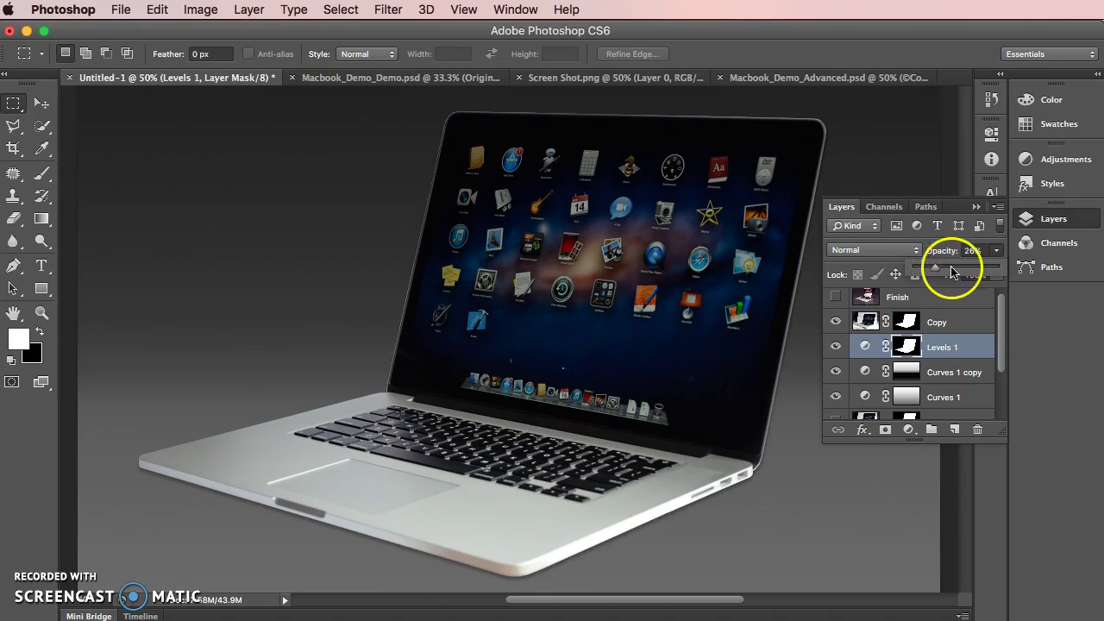
{"action": "left_click", "coordinate": [955, 271]}
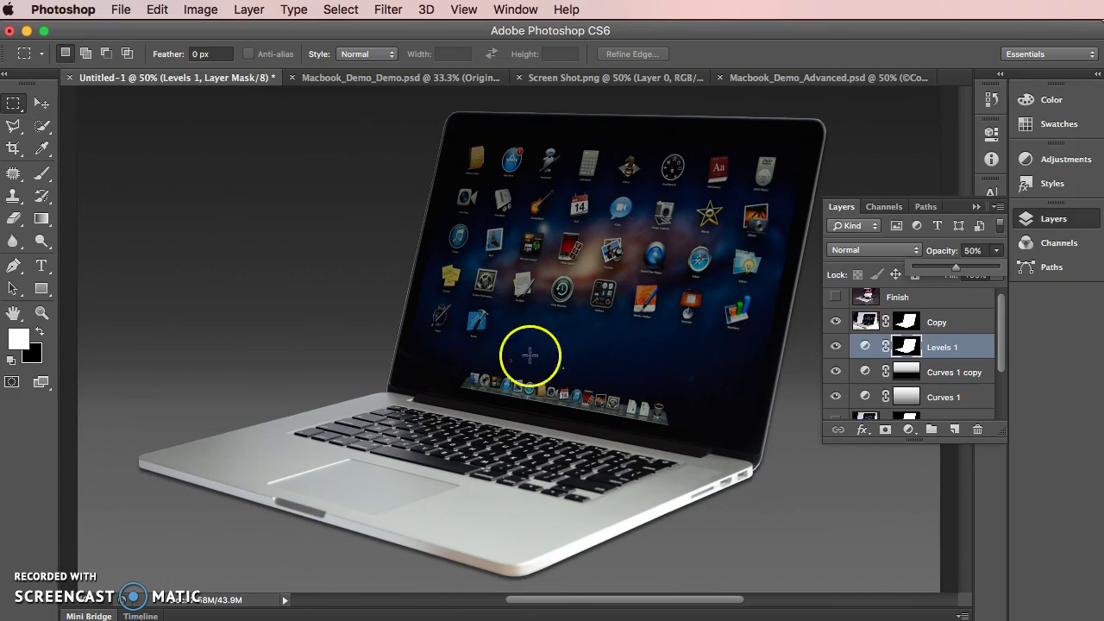
Zero the Levels 1 mask feather and draw a polygon selection at the laptop's left front corner.
{"action": "key", "text": "super+plus"}
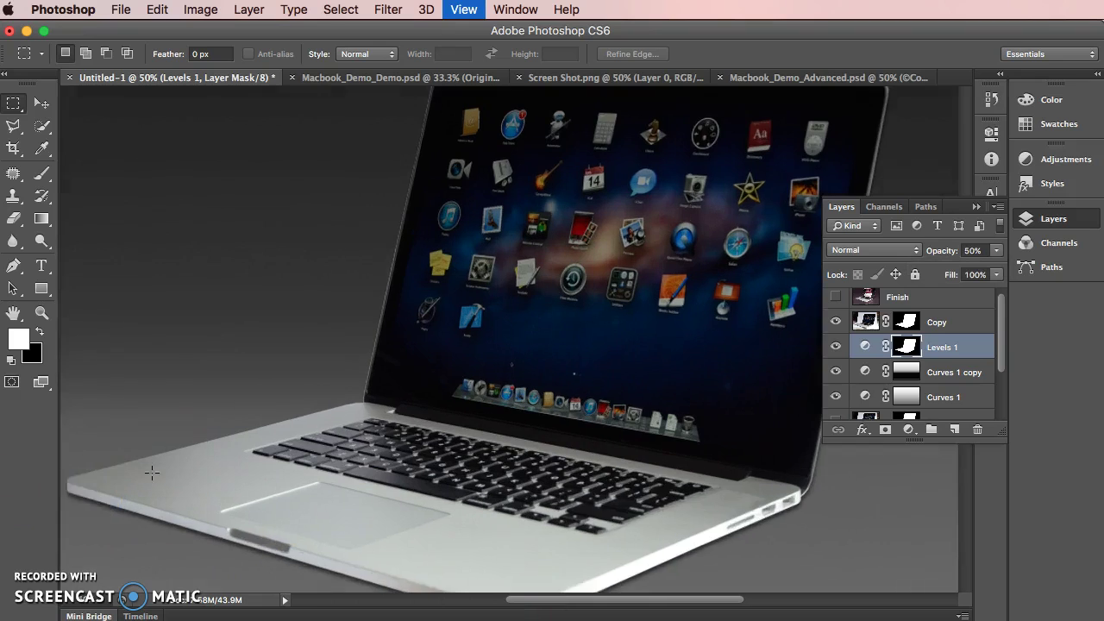
{"action": "left_click_drag", "start_coordinate": [136, 510], "coordinate": [511, 412]}
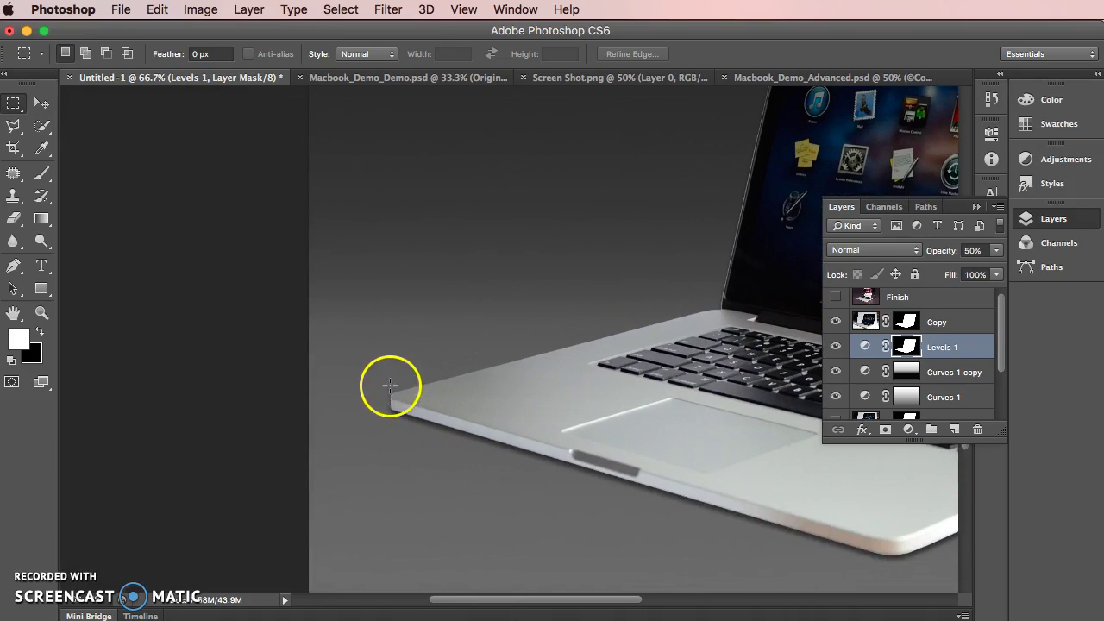
{"action": "left_click", "coordinate": [12, 126]}
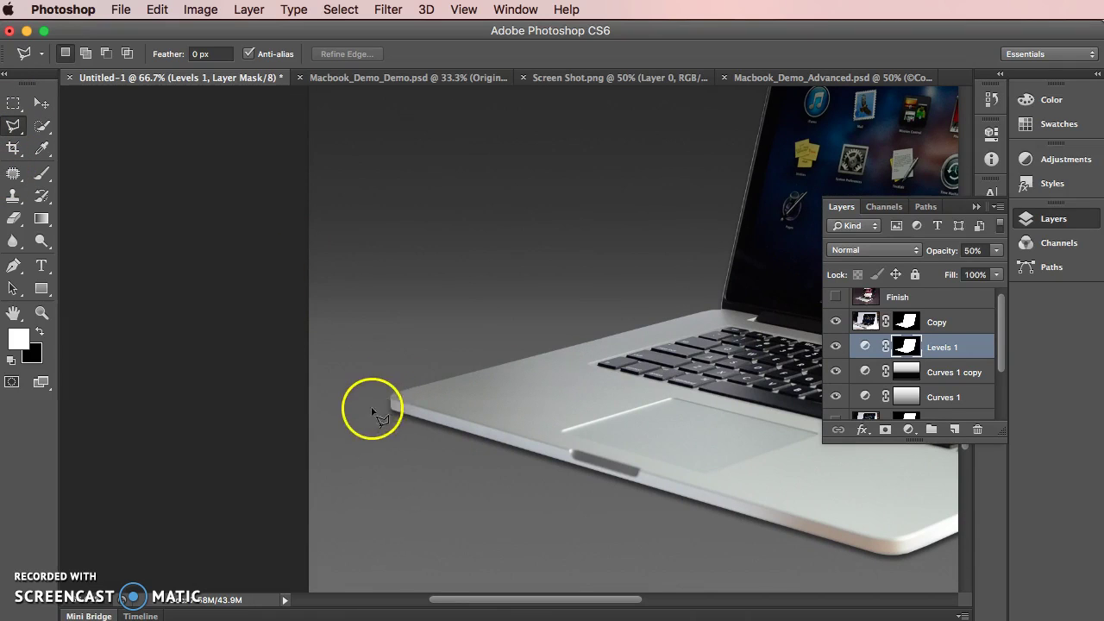
{"action": "double_click", "coordinate": [907, 347]}
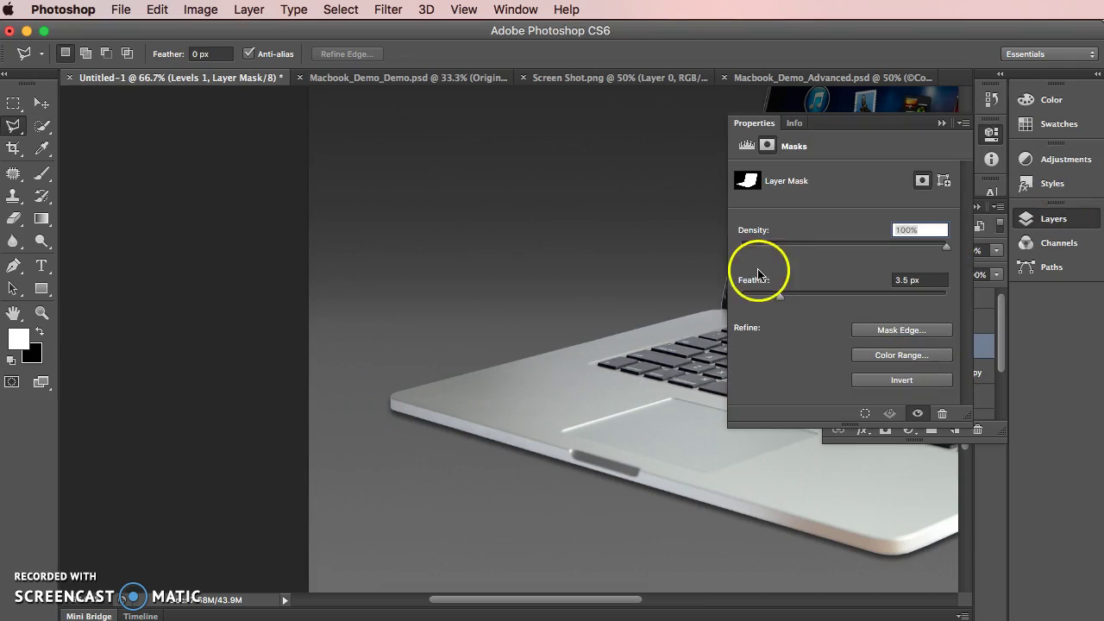
{"action": "left_click_drag", "start_coordinate": [781, 296], "coordinate": [778, 296]}
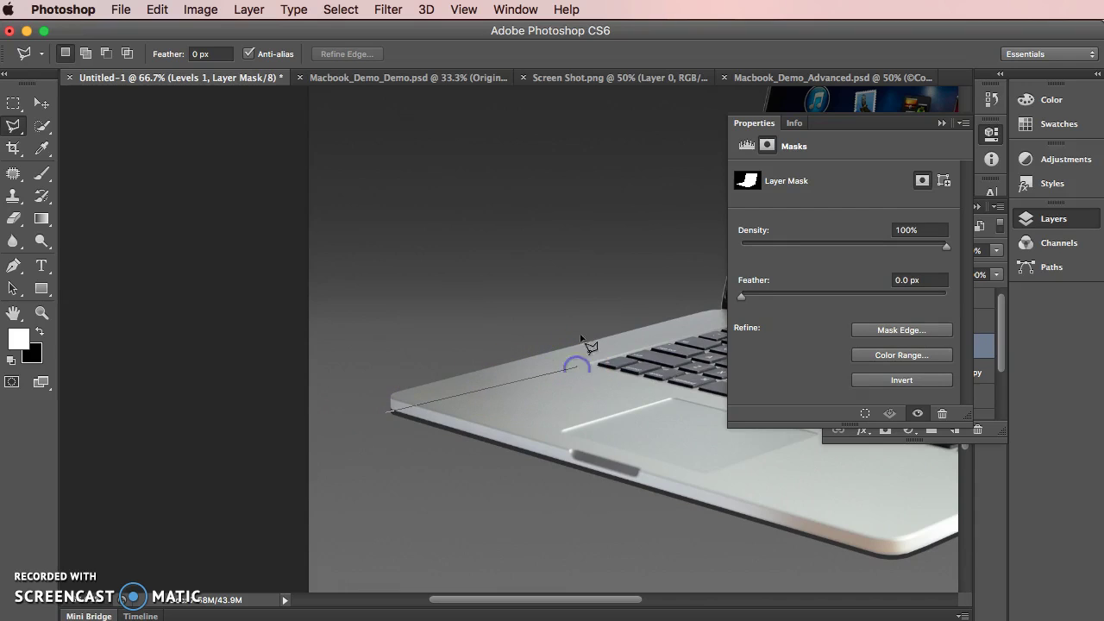
{"action": "left_click", "coordinate": [439, 308]}
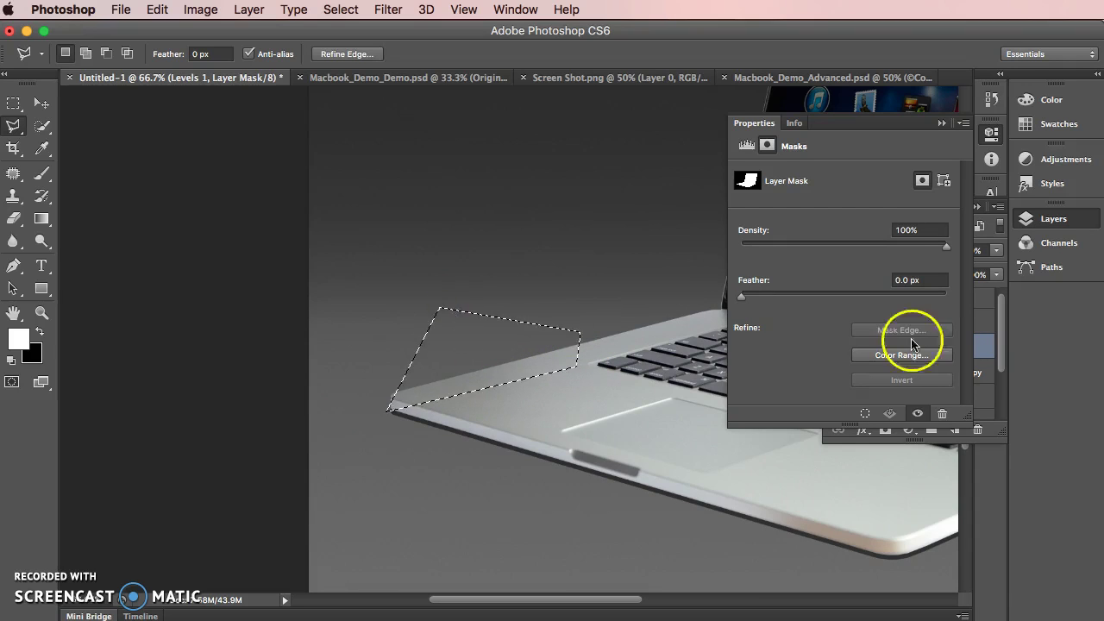
Hide the Copy layer and mask out the Levels 1 shading spilling past the laptop's lower edge.
{"action": "left_click", "coordinate": [941, 123]}
{"action": "left_click", "coordinate": [835, 321]}
{"action": "left_click", "coordinate": [388, 412]}
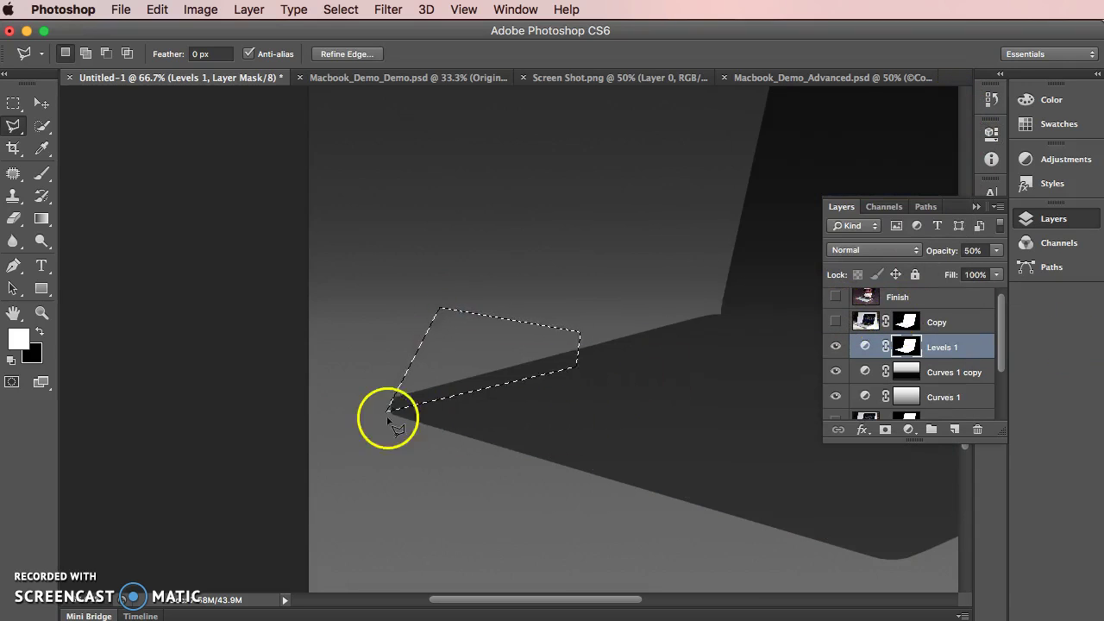
{"action": "left_click_drag", "start_coordinate": [390, 412], "coordinate": [717, 327]}
{"action": "left_click", "coordinate": [716, 326]}
{"action": "left_click", "coordinate": [739, 227]}
{"action": "left_click", "coordinate": [571, 218]}
{"action": "double_click", "coordinate": [490, 222]}
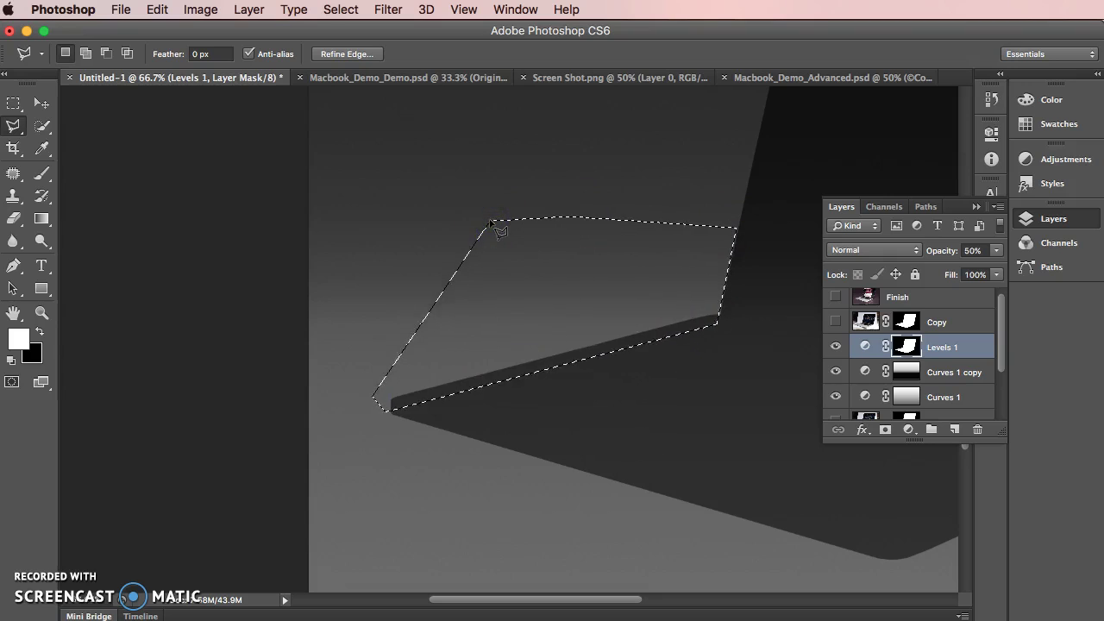
{"action": "key", "text": "alt+BackSpace"}
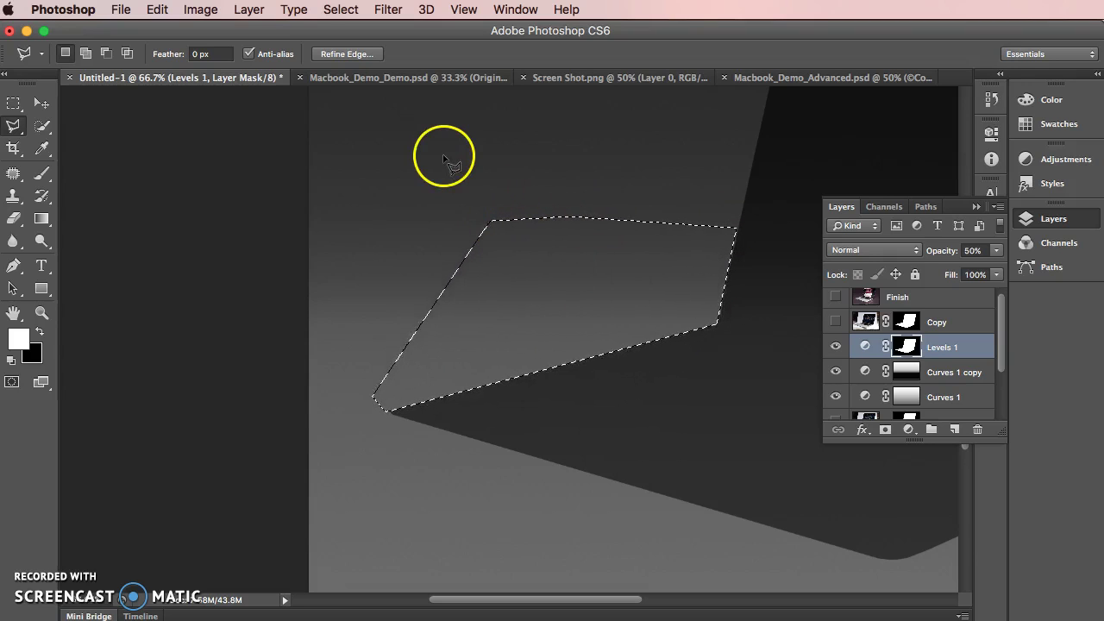
{"action": "key", "text": "super+d"}
Mask out the Levels 1 shading inside a polygon around the screen, then show the Copy layer again.
{"action": "left_click_drag", "start_coordinate": [643, 322], "coordinate": [142, 276]}
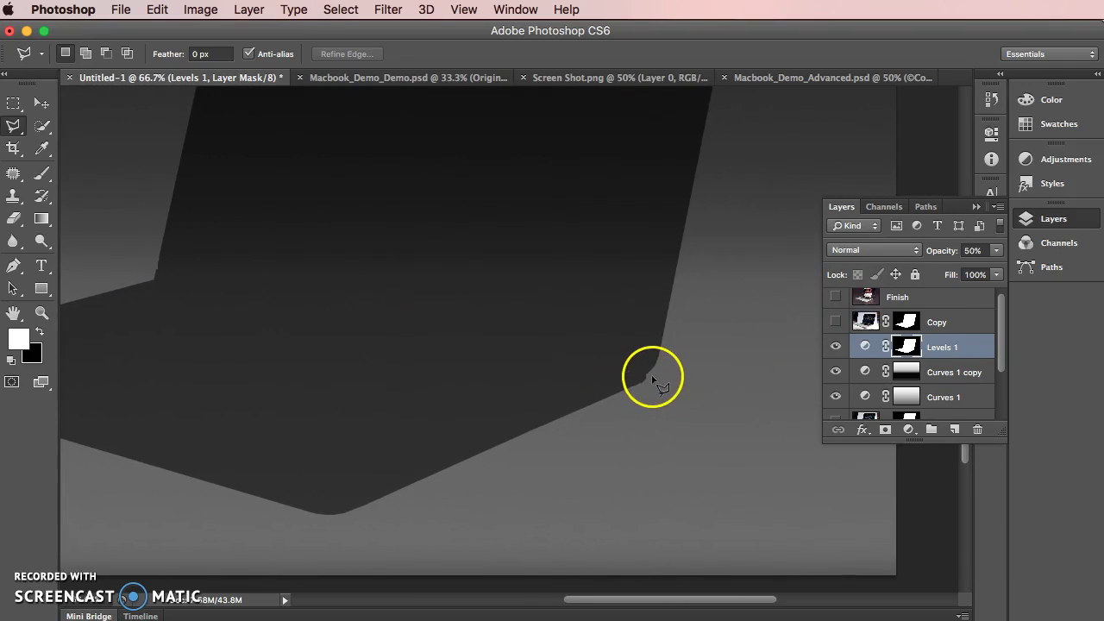
{"action": "left_click", "coordinate": [646, 378]}
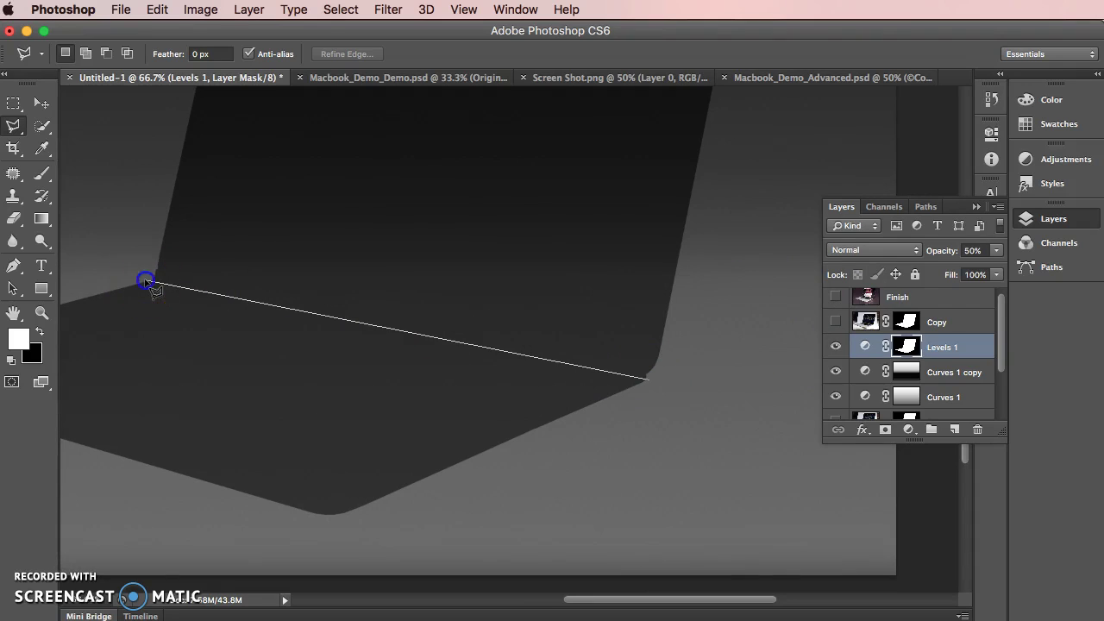
{"action": "left_click", "coordinate": [147, 281]}
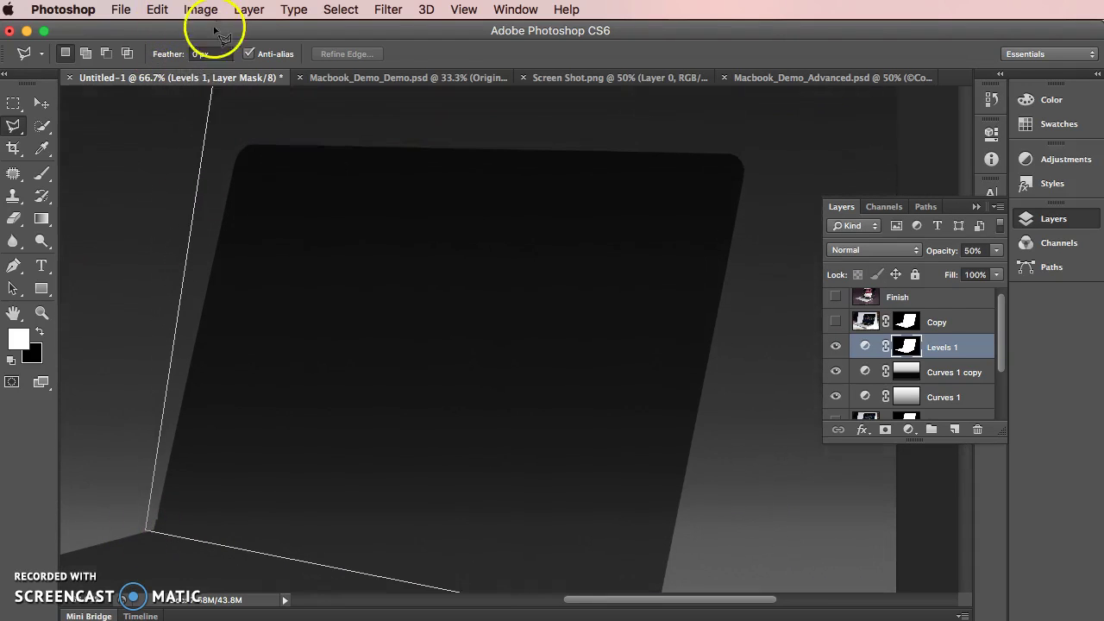
{"action": "left_click", "coordinate": [732, 114]}
{"action": "left_click", "coordinate": [696, 556]}
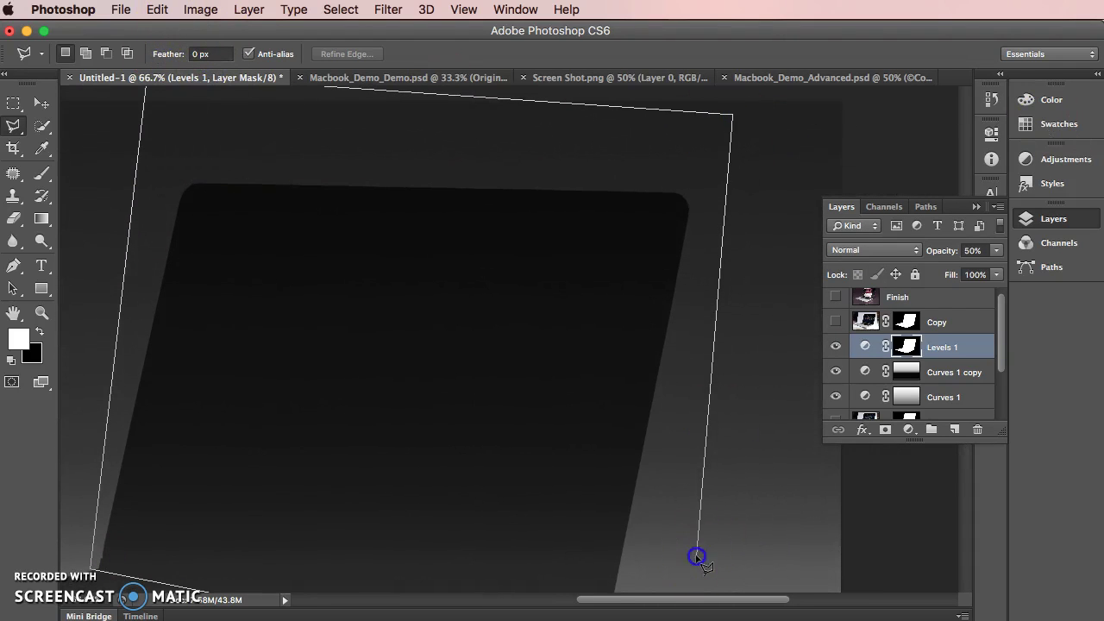
{"action": "double_click", "coordinate": [677, 571]}
{"action": "scroll", "coordinate": [677, 551], "scroll_direction": "down", "scroll_amount": 5}
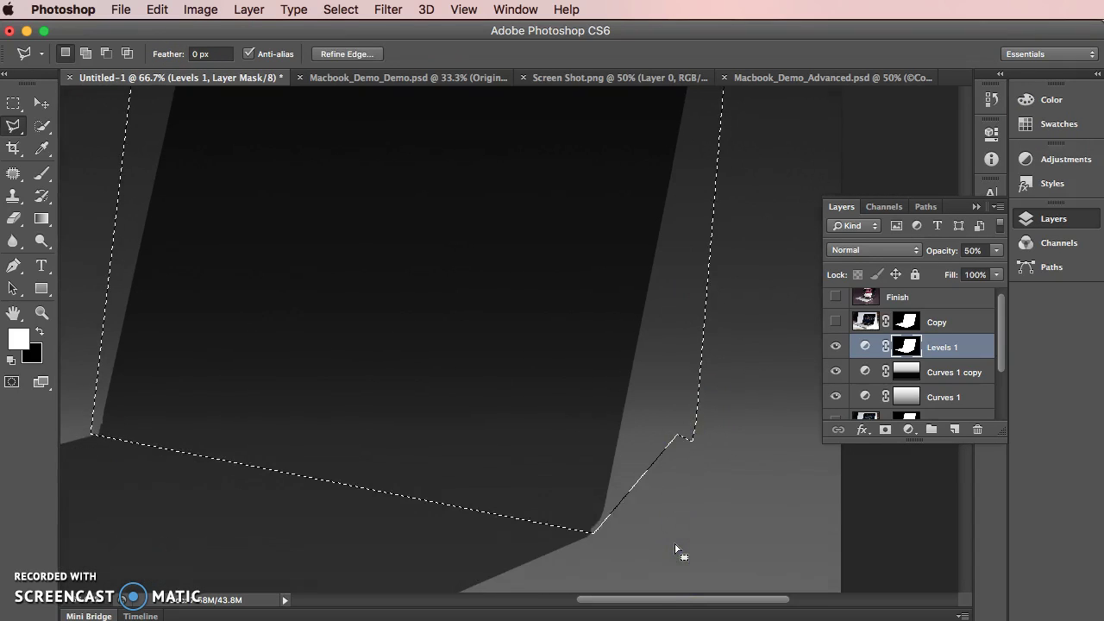
{"action": "key", "text": "BackSpace"}
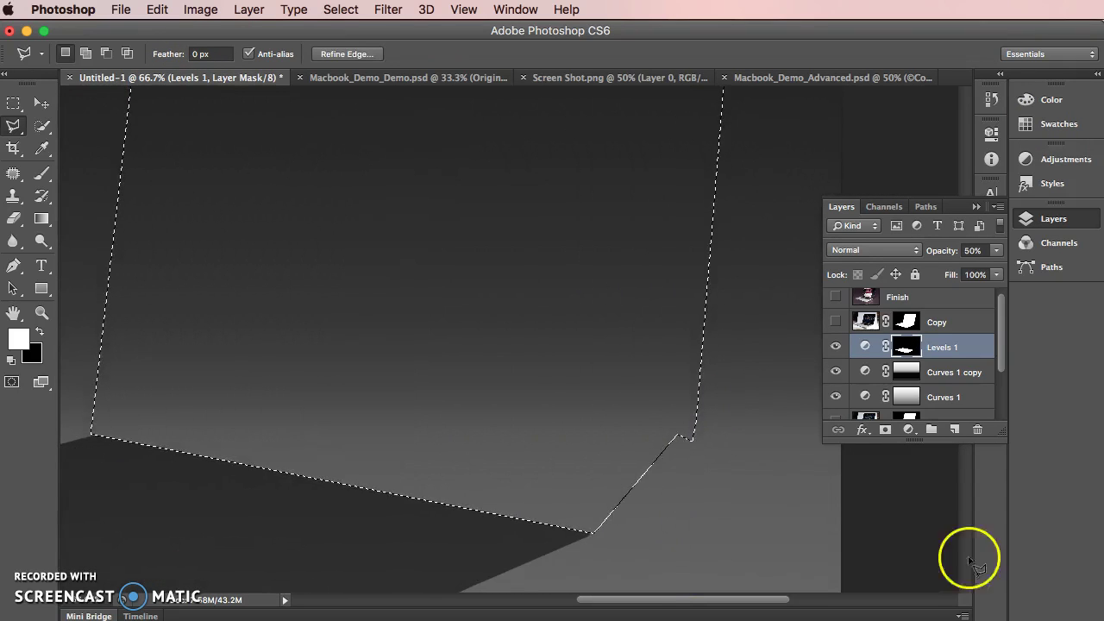
{"action": "left_click", "coordinate": [835, 321]}
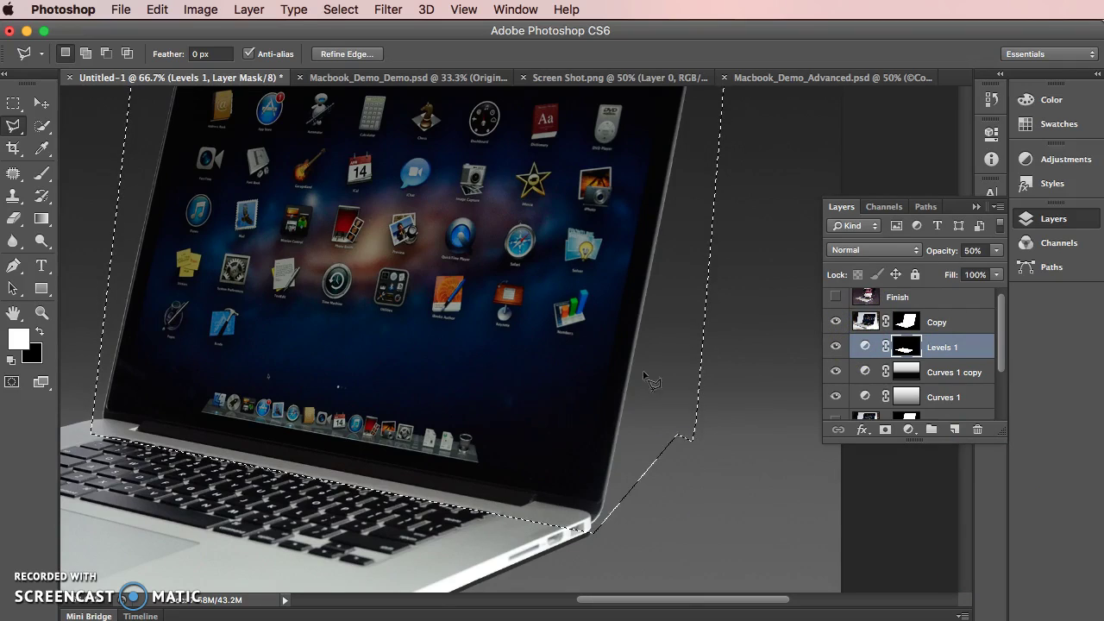
{"action": "left_click", "coordinate": [13, 104]}
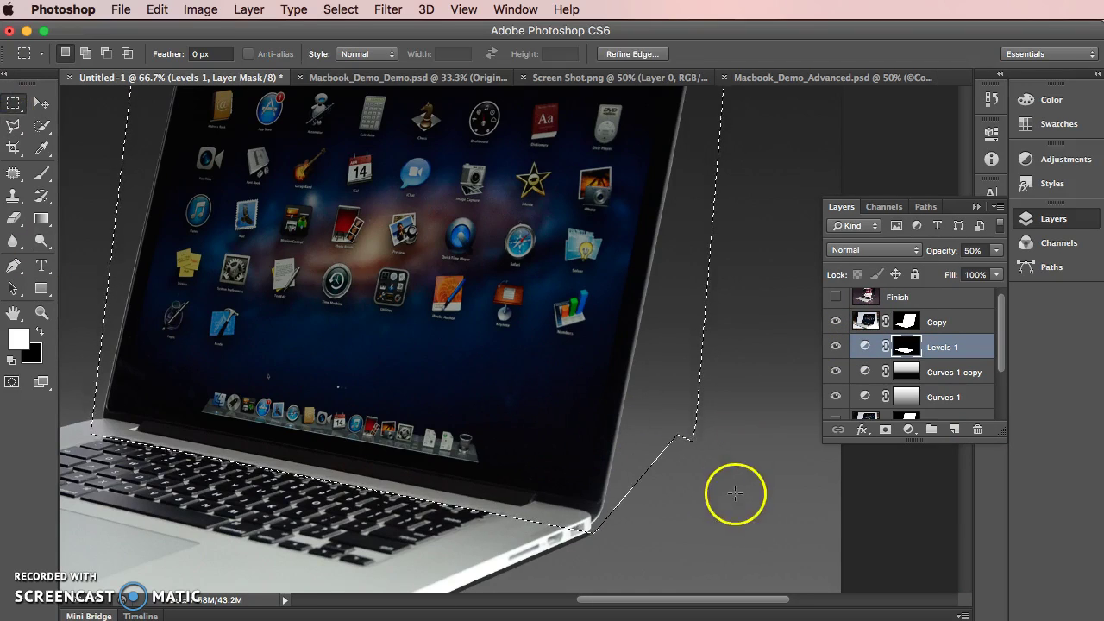
Give the Levels 1 mask a 5 px feather, then zoom out to see the whole laptop.
{"action": "left_click", "coordinate": [734, 493]}
{"action": "double_click", "coordinate": [907, 343]}
{"action": "left_click_drag", "start_coordinate": [813, 292], "coordinate": [782, 298]}
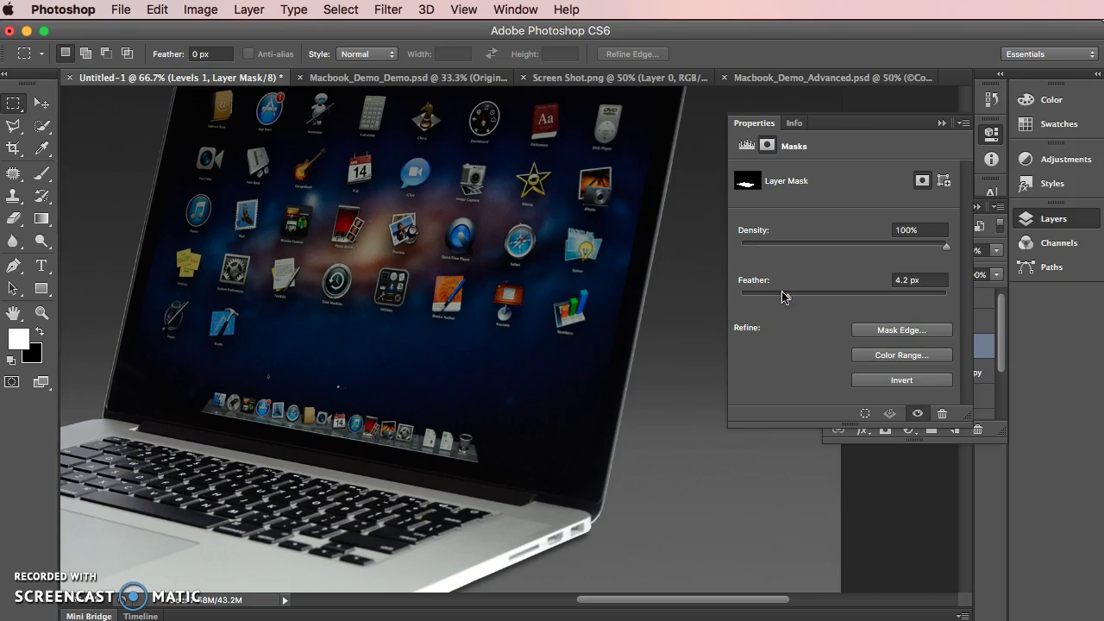
{"action": "left_click", "coordinate": [846, 281]}
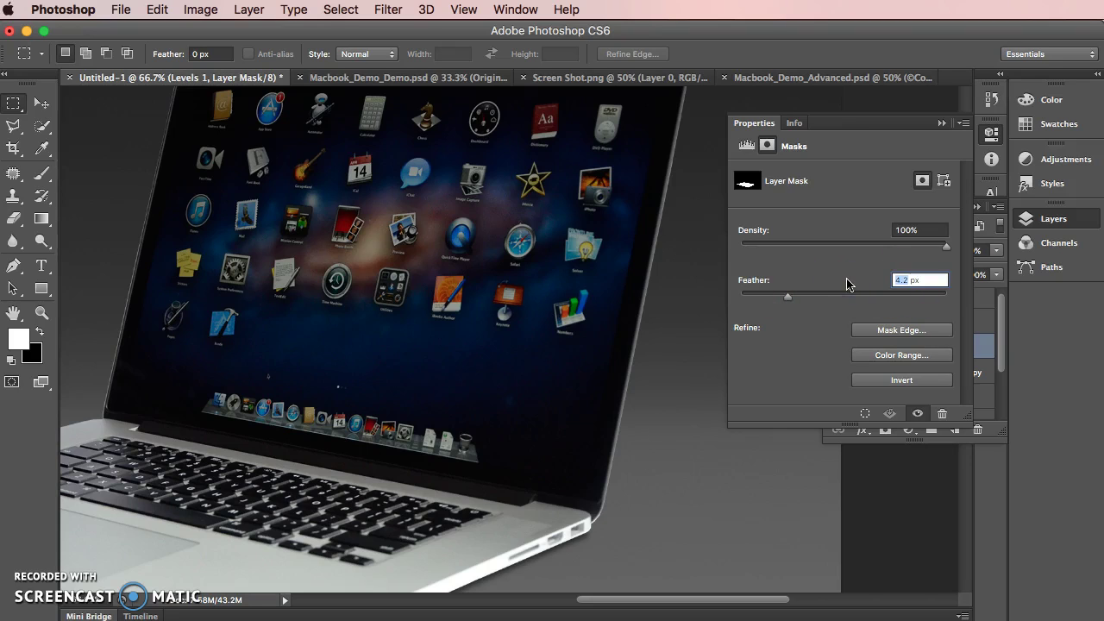
{"action": "type", "text": "5"}
{"action": "key", "text": "Tab"}
{"action": "left_click", "coordinate": [695, 445]}
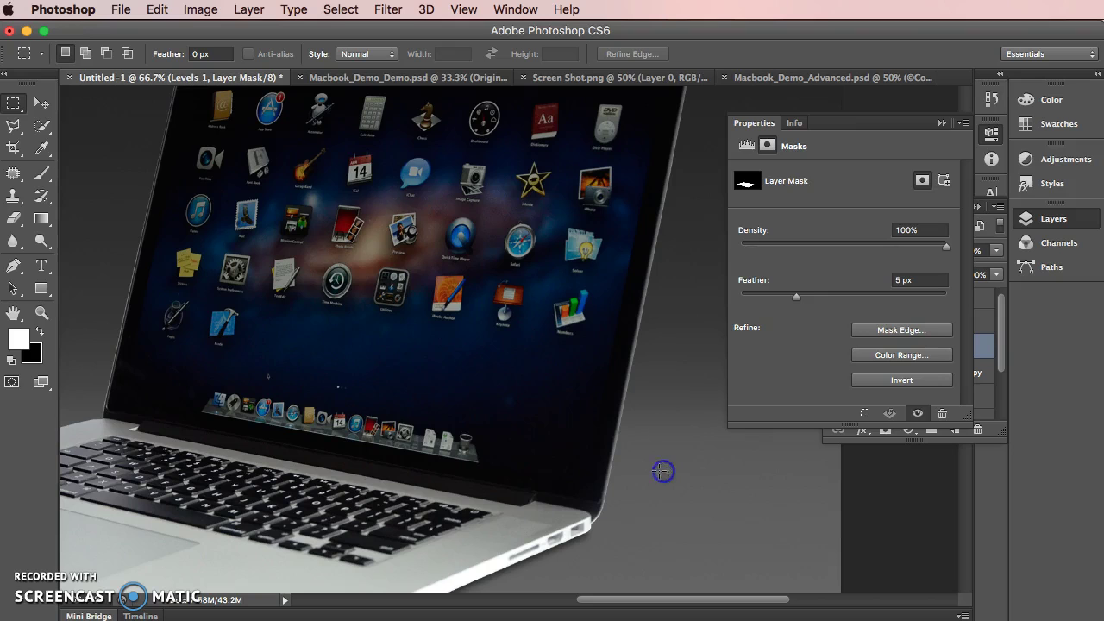
{"action": "left_click_drag", "start_coordinate": [419, 403], "coordinate": [643, 436]}
{"action": "key", "text": "super+minus"}
Collapse the mask Properties panel to show the Layers panel with Levels 1 again.
{"action": "left_click", "coordinate": [942, 123]}
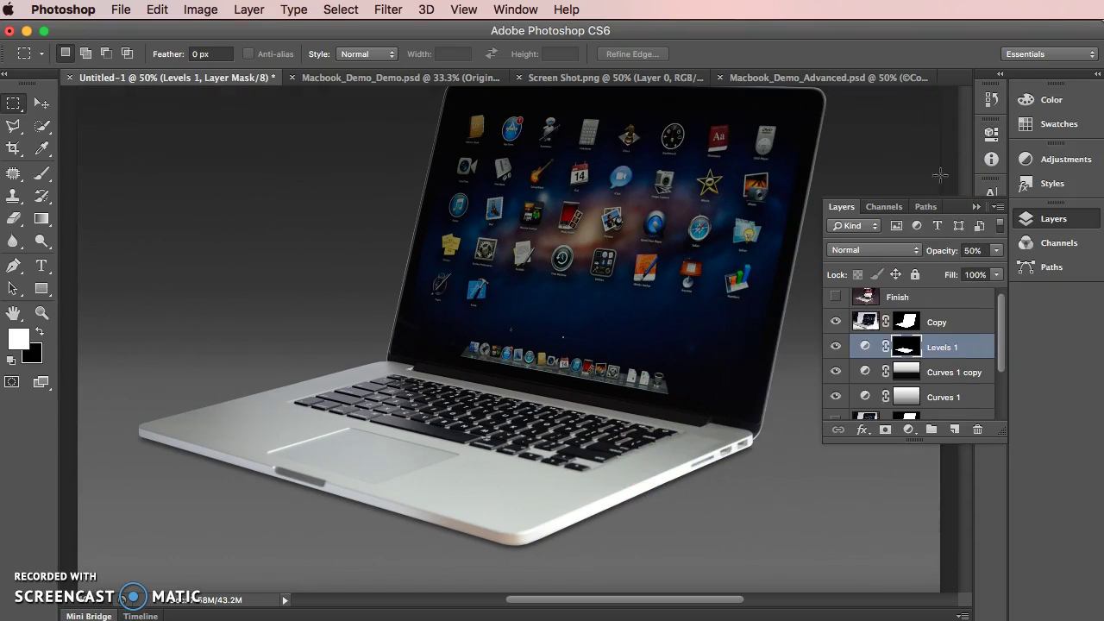
{"action": "left_click", "coordinate": [886, 346]}
{"action": "left_click_drag", "start_coordinate": [357, 529], "coordinate": [427, 458]}
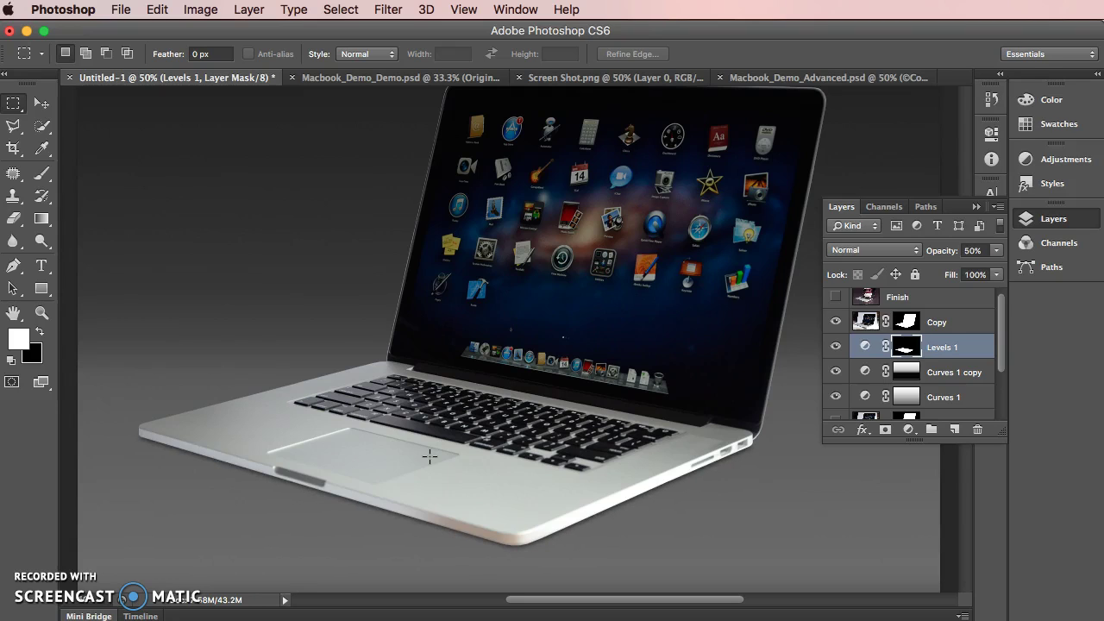
{"action": "scroll", "coordinate": [306, 524], "scroll_direction": "left", "scroll_amount": 4}
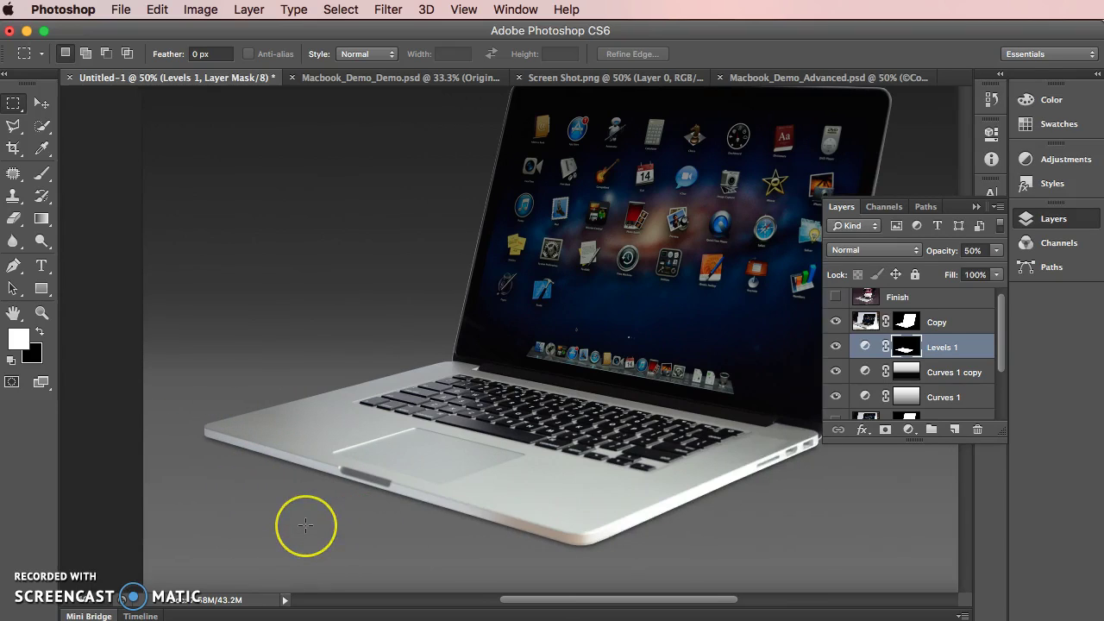
{"action": "key", "text": "super+t"}
Stretch the Levels 1 shadow mask to 102.7% height and commit the transform.
{"action": "left_click_drag", "start_coordinate": [507, 549], "coordinate": [511, 551]}
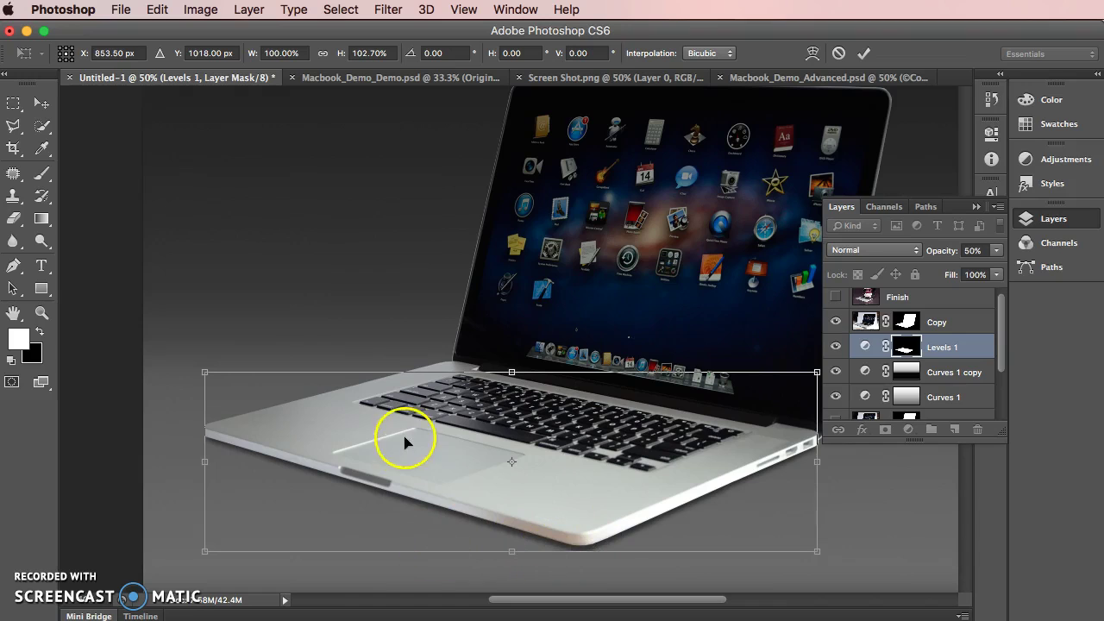
{"action": "left_click_drag", "start_coordinate": [511, 373], "coordinate": [512, 369]}
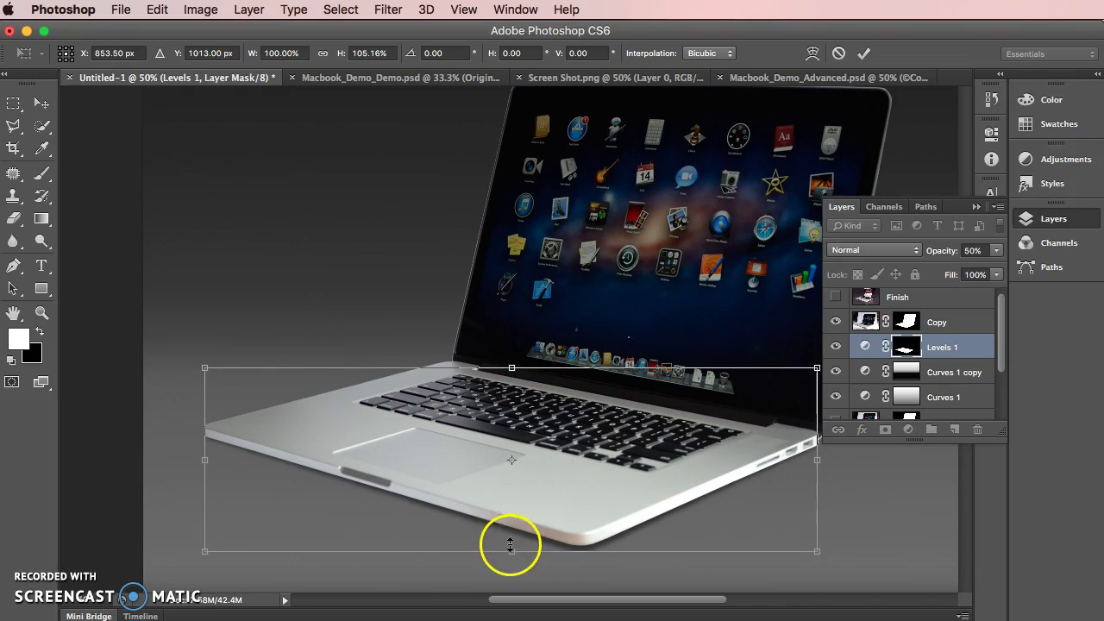
{"action": "left_click_drag", "start_coordinate": [512, 548], "coordinate": [512, 547]}
{"action": "key", "text": "Return"}
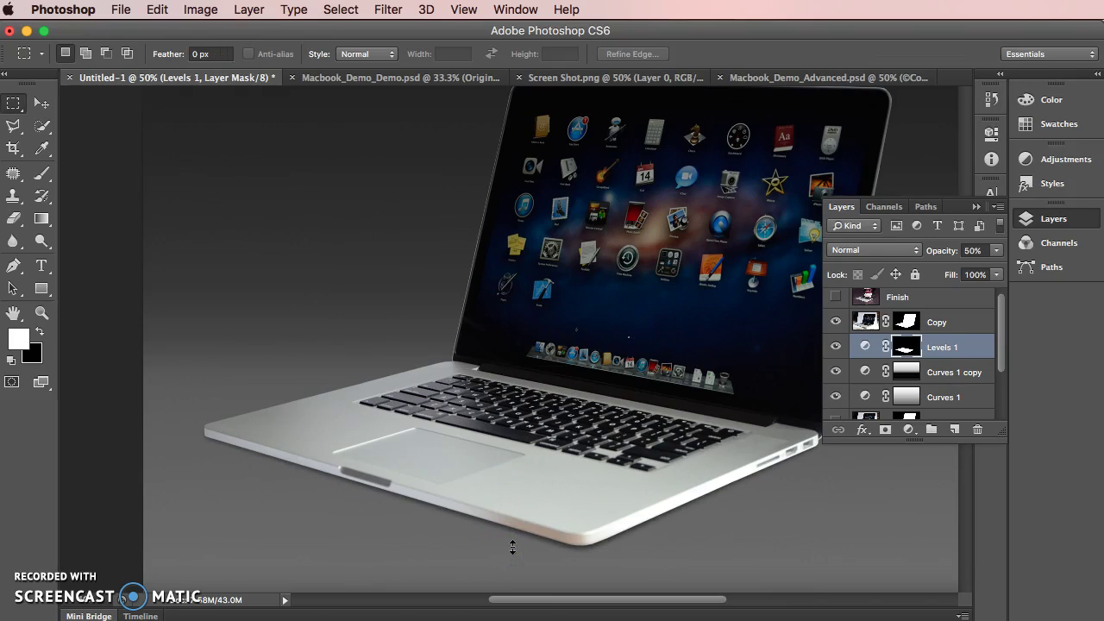
{"action": "scroll", "coordinate": [412, 320], "scroll_direction": "up", "scroll_amount": 5}
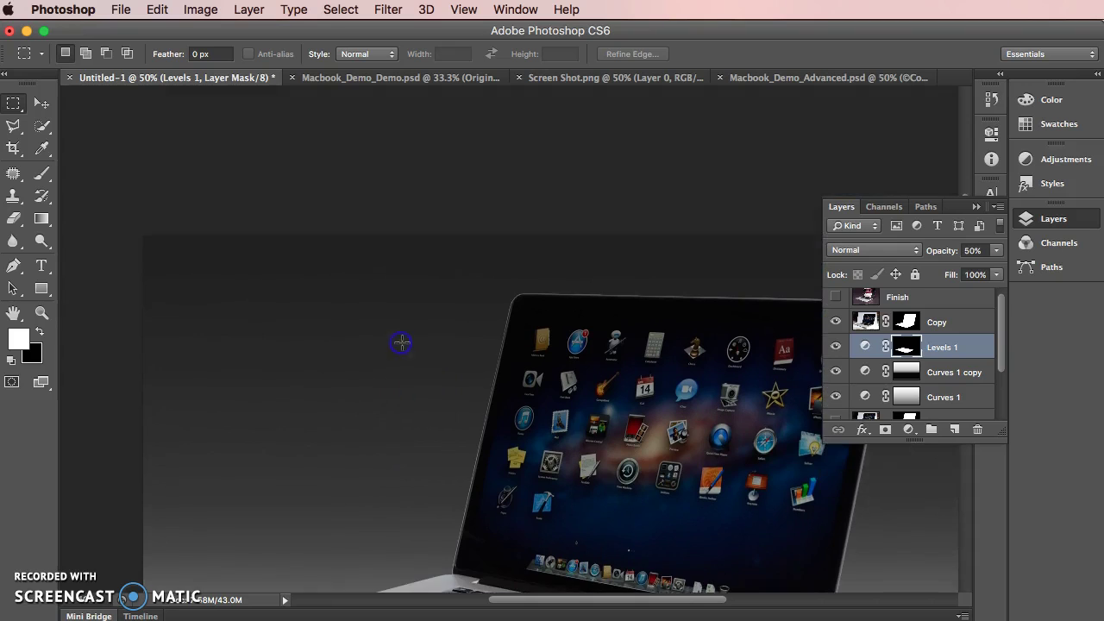
{"action": "scroll", "coordinate": [467, 377], "scroll_direction": "down", "scroll_amount": 5}
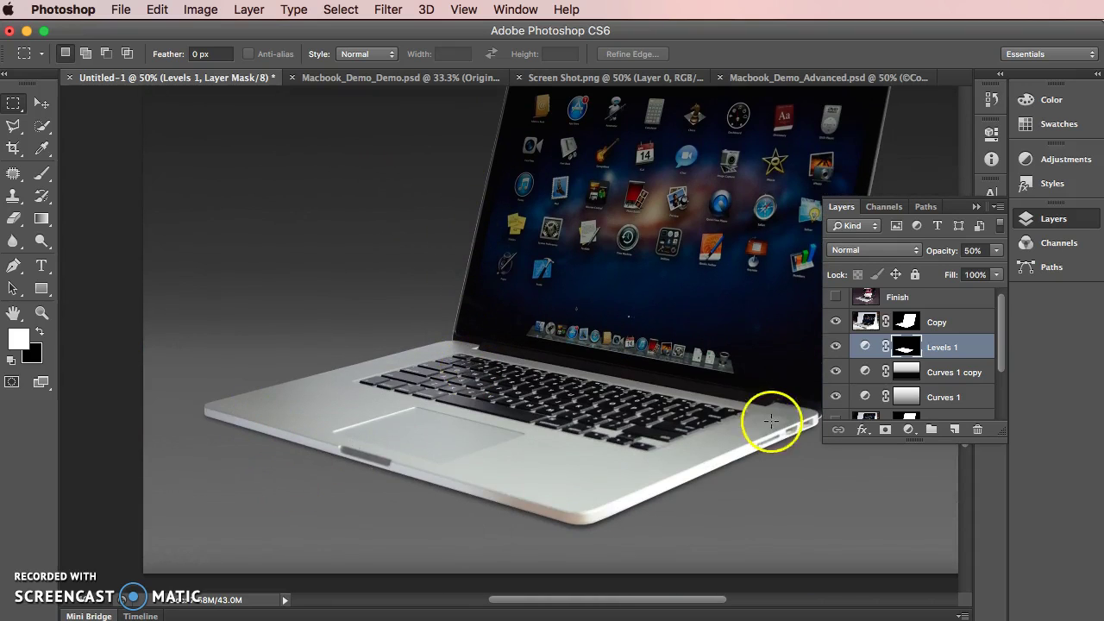
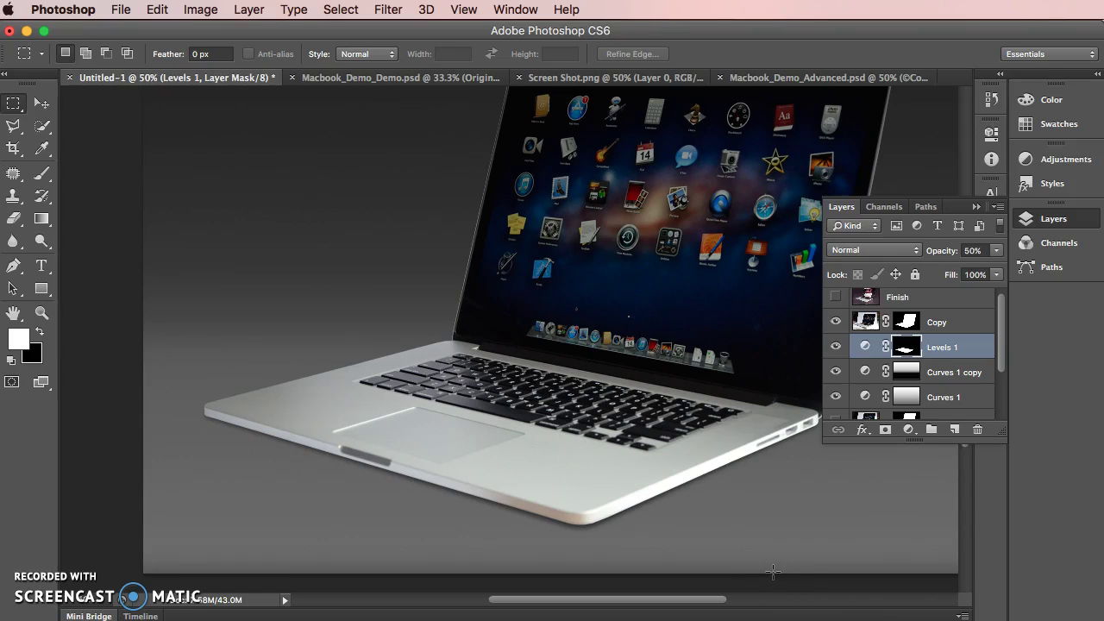
Select the laptop's screen and lid area on the Copy layer with the Quick Selection tool.
{"action": "scroll", "coordinate": [869, 500], "scroll_direction": "down", "scroll_amount": 2}
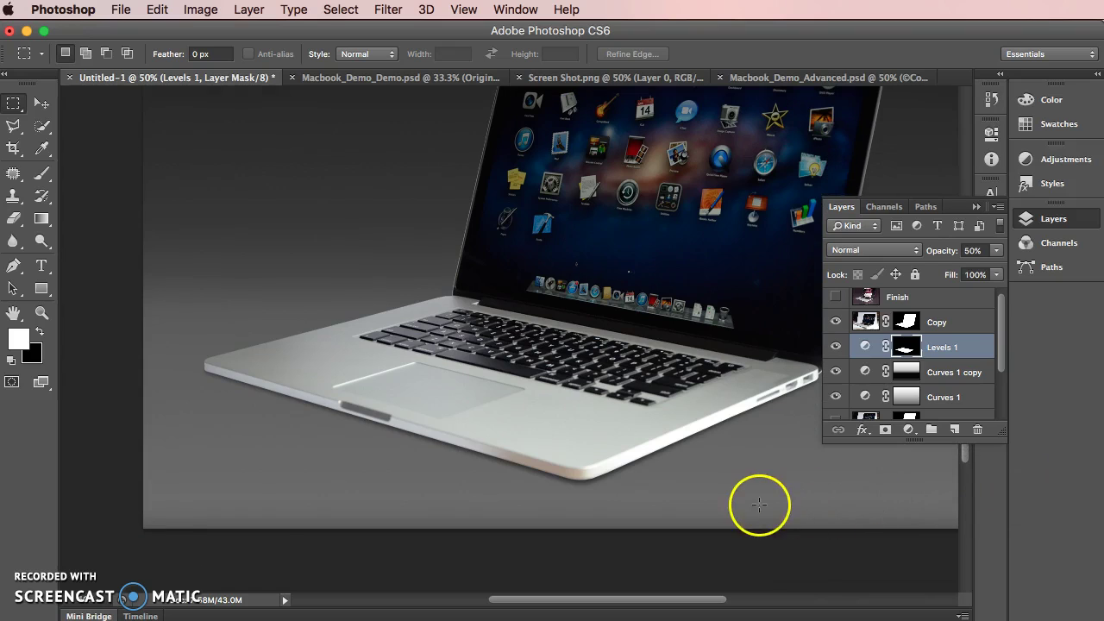
{"action": "scroll", "coordinate": [525, 353], "scroll_direction": "up", "scroll_amount": 5}
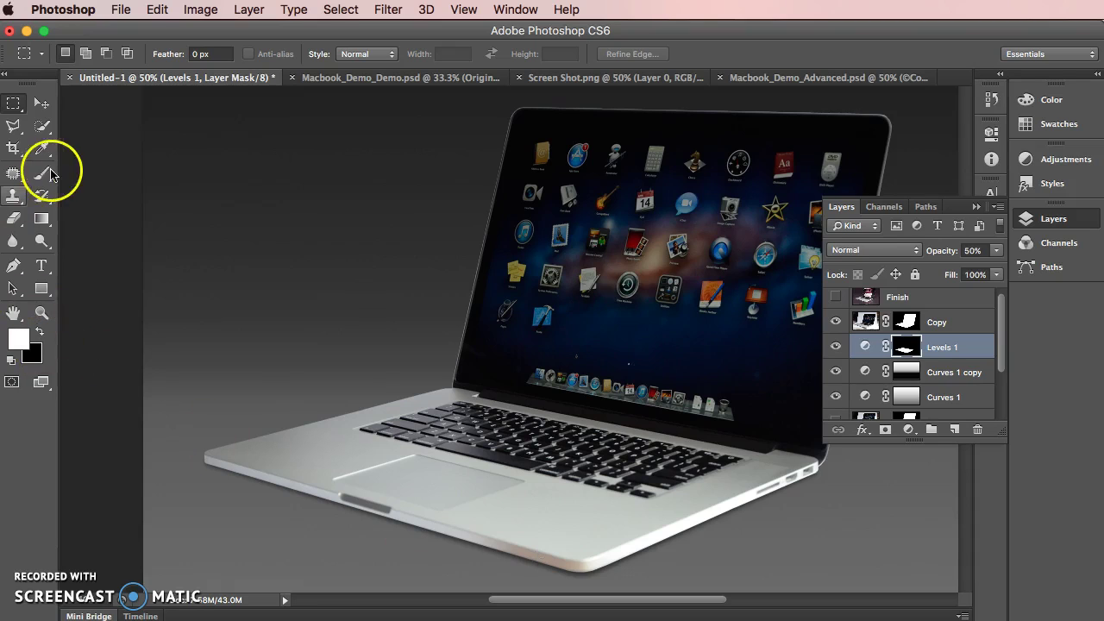
{"action": "left_click", "coordinate": [42, 126]}
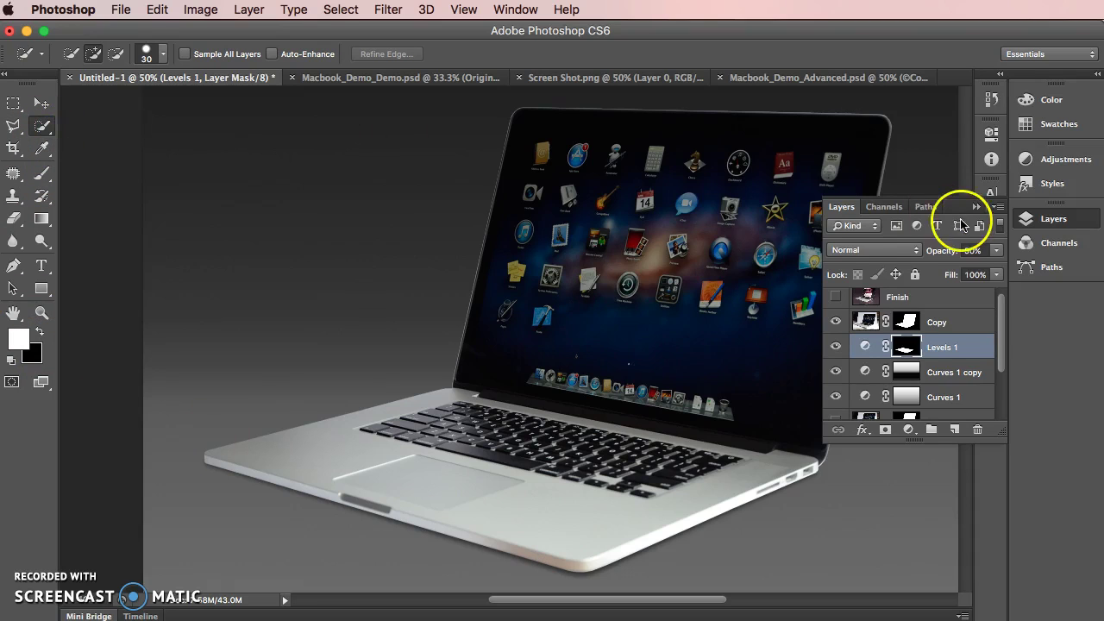
{"action": "left_click", "coordinate": [865, 322]}
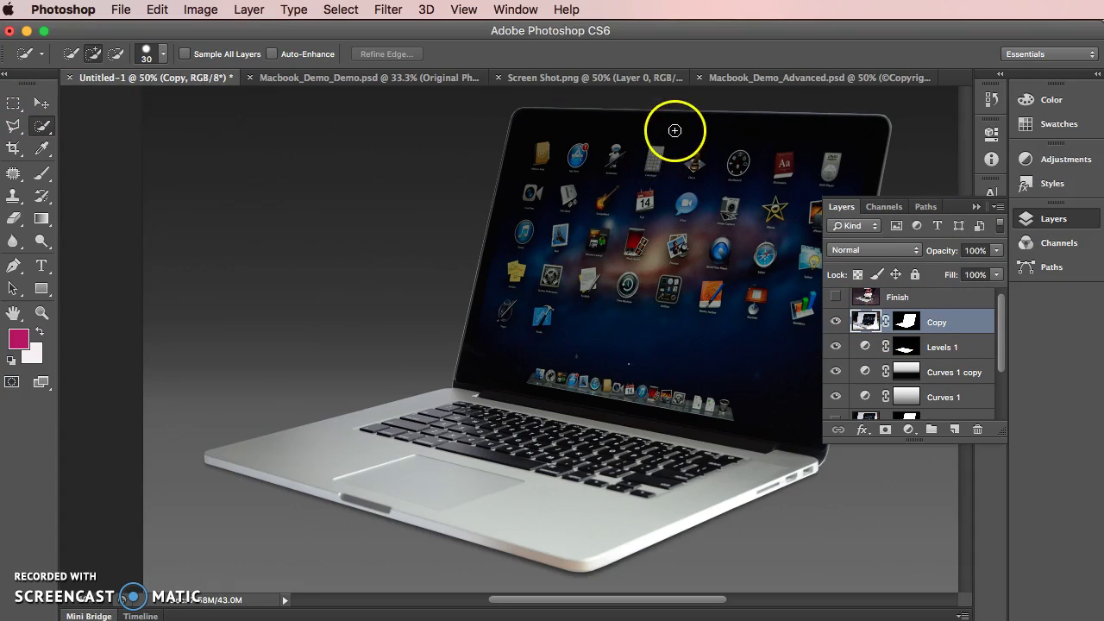
{"action": "mouse_move", "coordinate": [640, 296]}
{"action": "left_mouse_down"}
{"action": "mouse_move", "coordinate": [734, 305]}
{"action": "mouse_move", "coordinate": [737, 347]}
{"action": "left_mouse_up"}
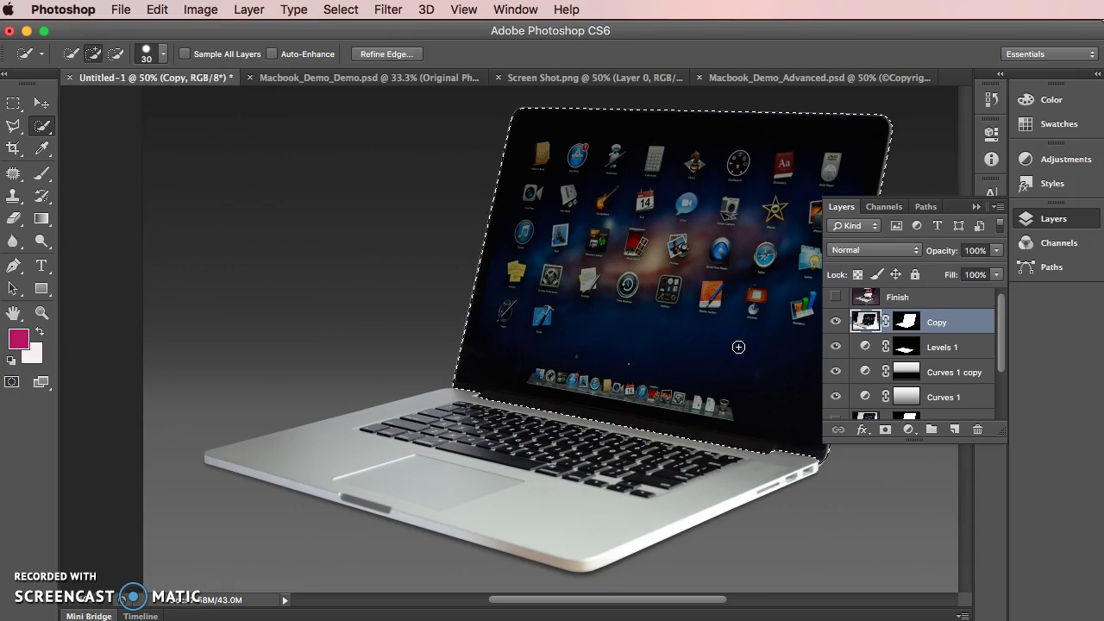
{"action": "left_click", "coordinate": [910, 431]}
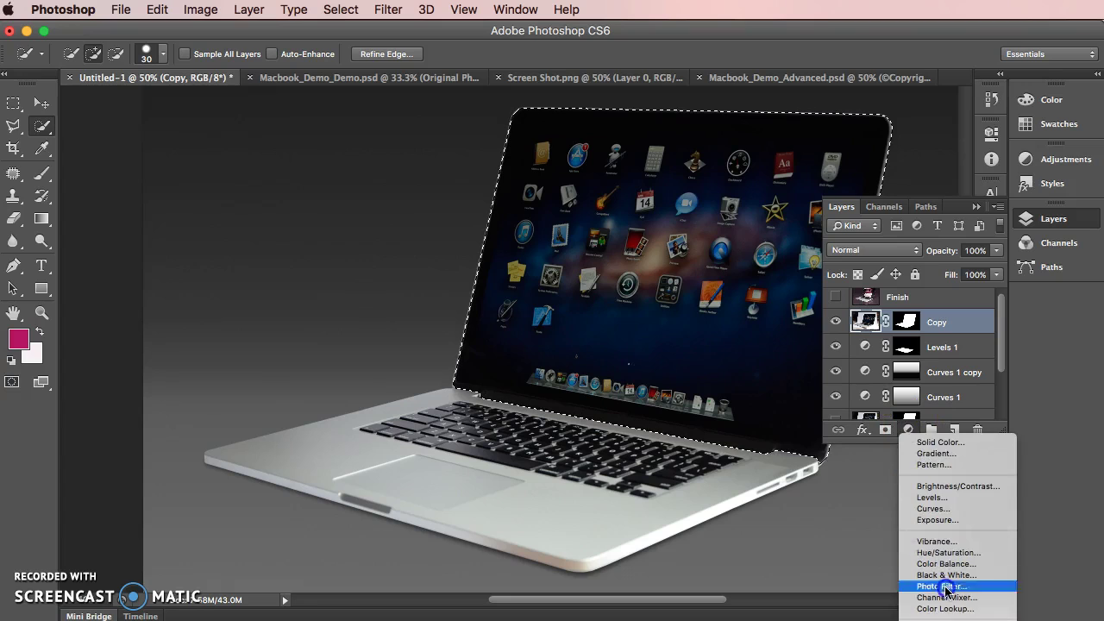
Add a Levels adjustment to the screen selection with input levels 7, 1.43 and 201.
{"action": "left_click", "coordinate": [938, 497]}
{"action": "left_click_drag", "start_coordinate": [950, 295], "coordinate": [912, 298]}
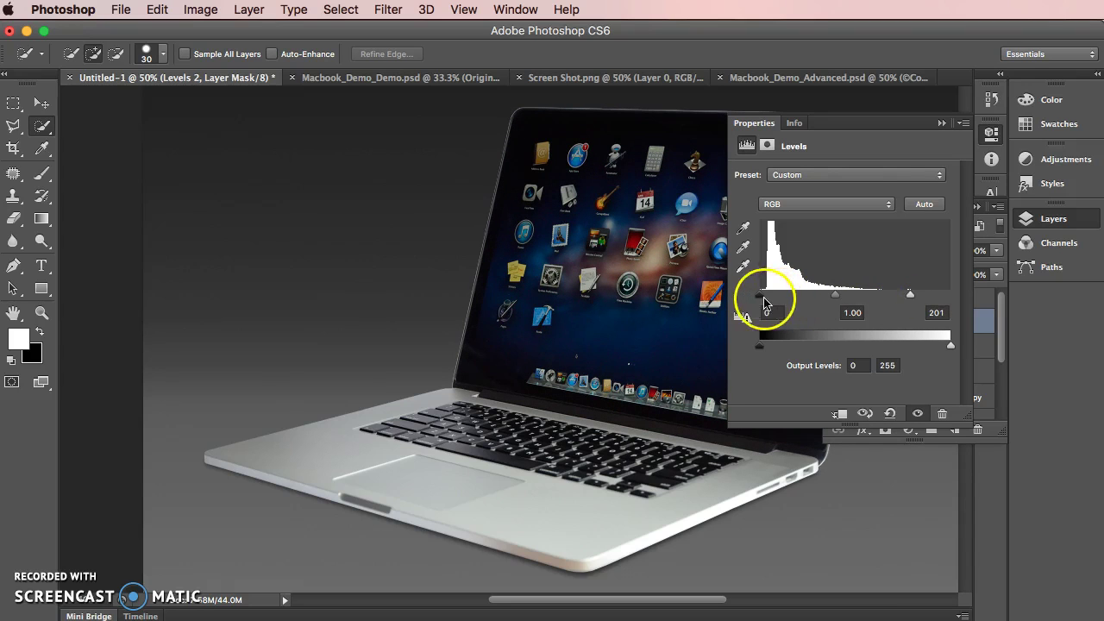
{"action": "left_click_drag", "start_coordinate": [764, 299], "coordinate": [769, 299]}
{"action": "left_click_drag", "start_coordinate": [837, 295], "coordinate": [820, 299]}
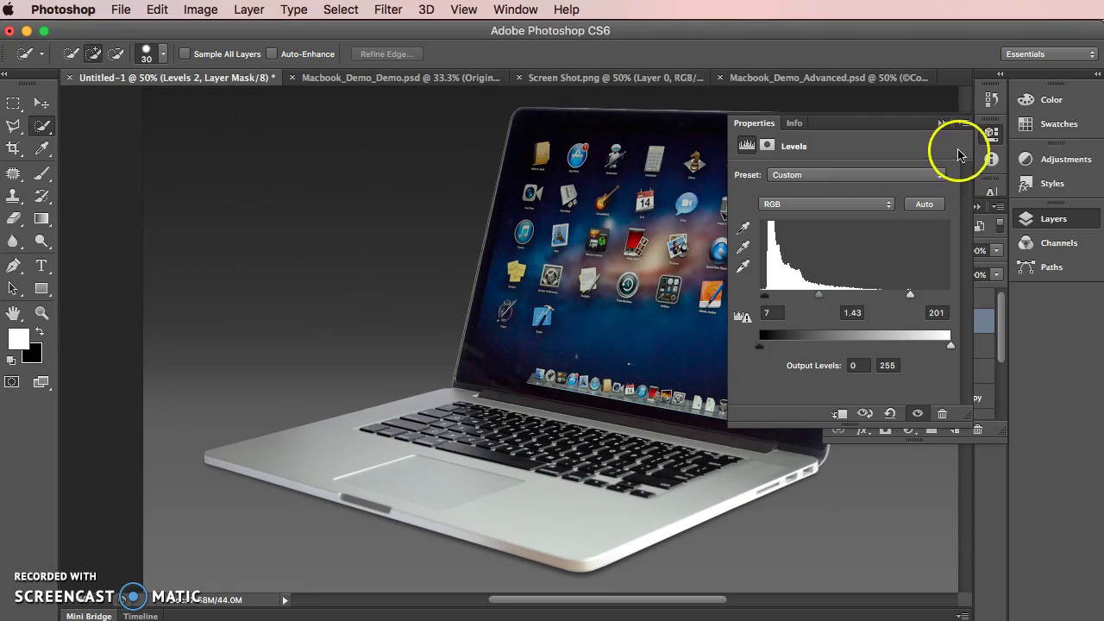
{"action": "left_click", "coordinate": [941, 122]}
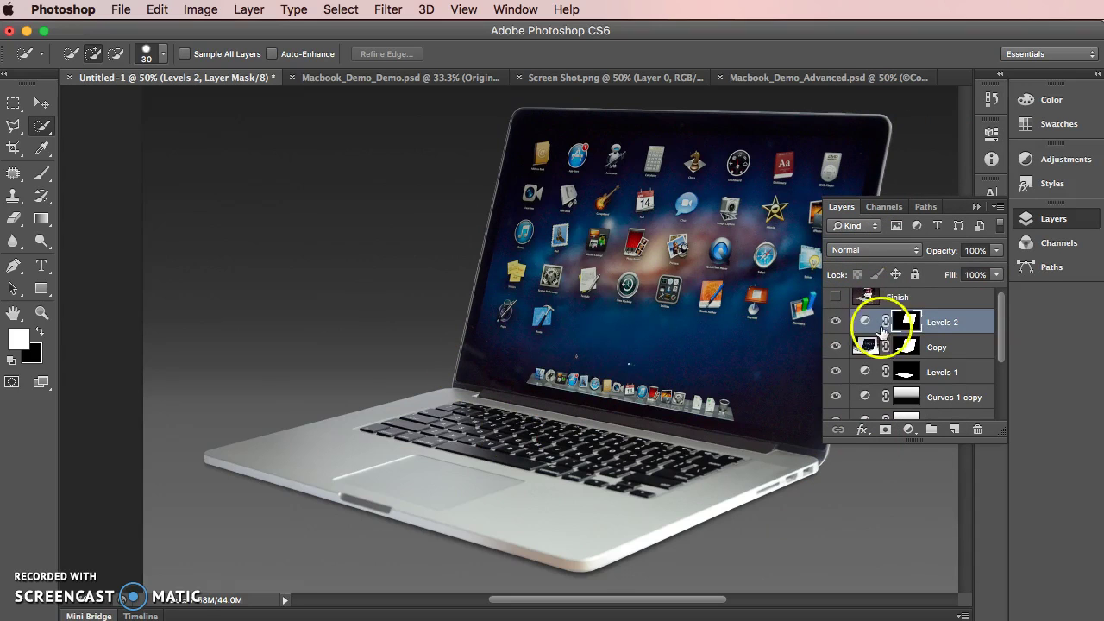
Pick the Polygonal Lasso tool, inspect the screen up close, and duplicate Levels 2.
{"action": "left_click", "coordinate": [976, 209]}
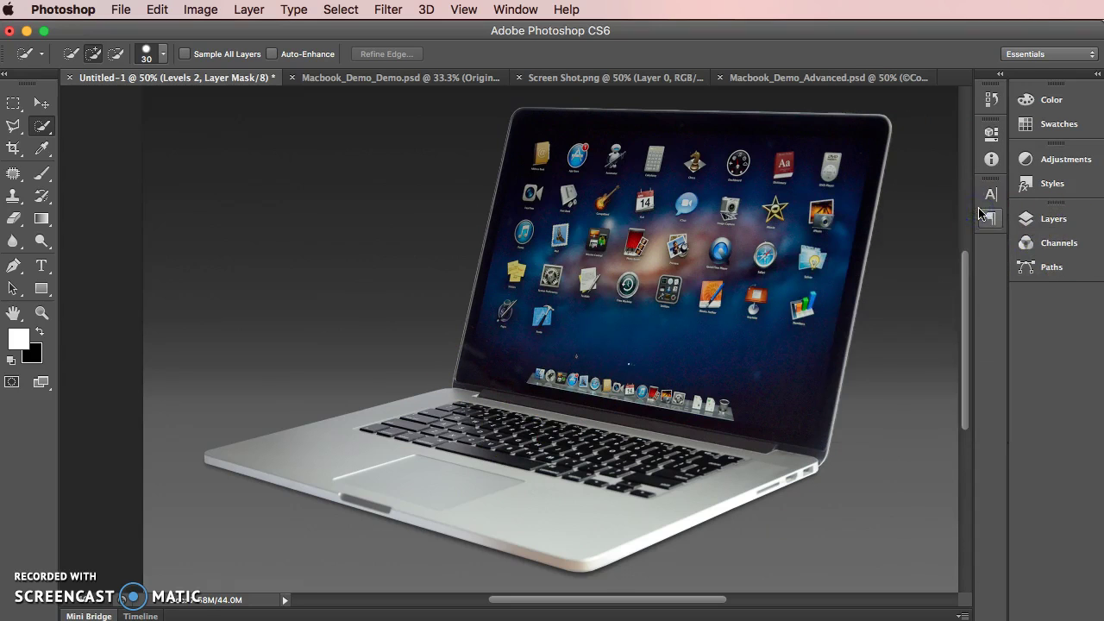
{"action": "left_click", "coordinate": [14, 104]}
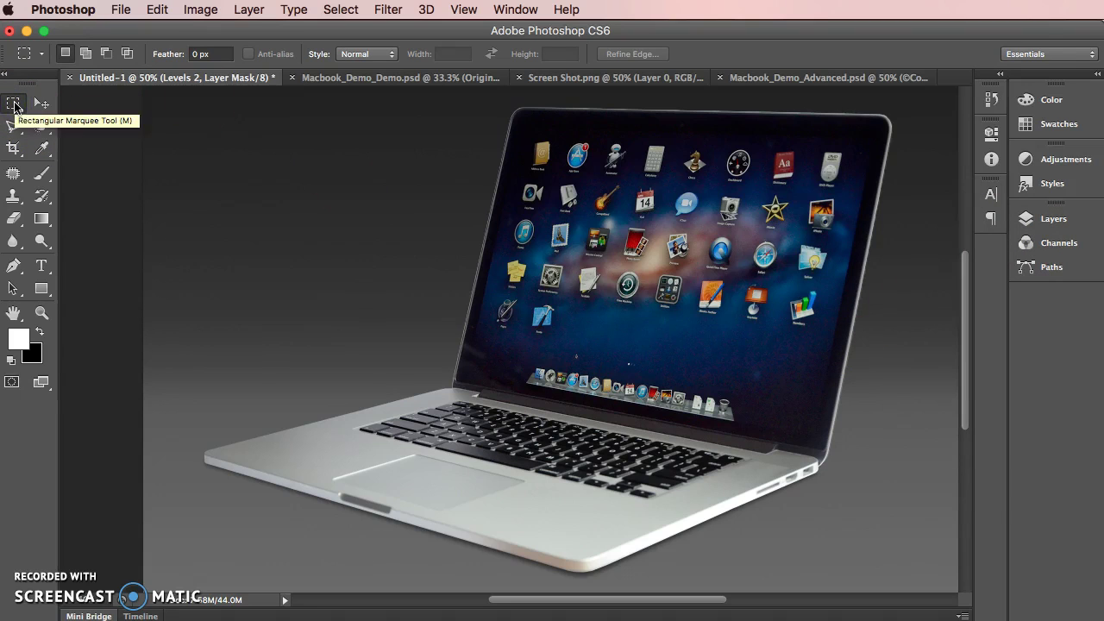
{"action": "left_click", "coordinate": [9, 130]}
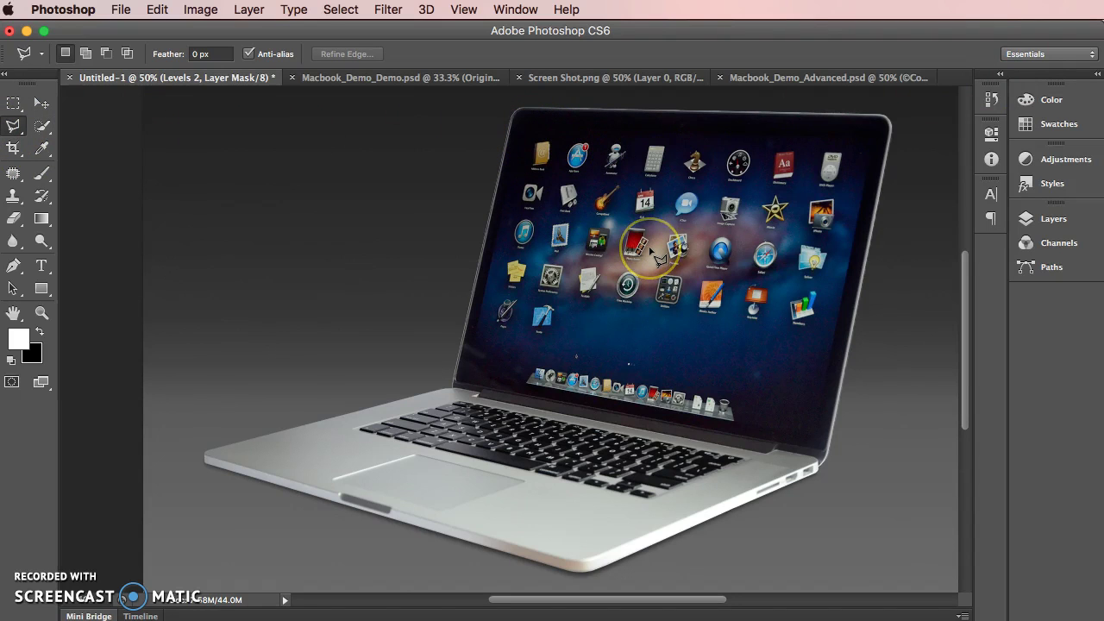
{"action": "key", "text": "super+equal"}
{"action": "key", "text": "super+equal"}
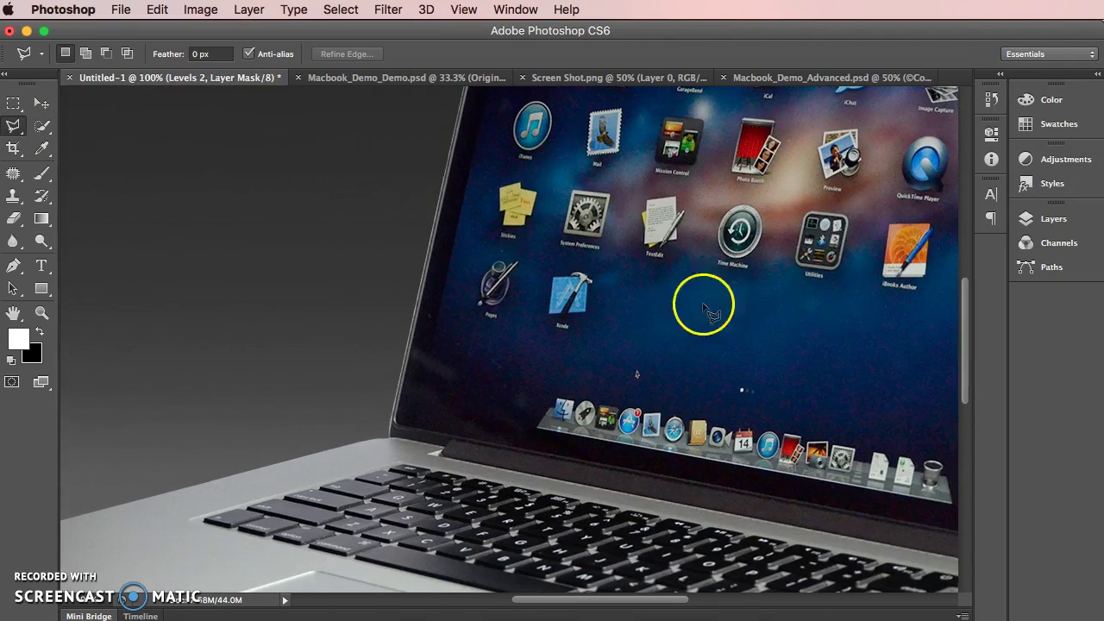
{"action": "left_click_drag", "start_coordinate": [369, 325], "coordinate": [429, 394]}
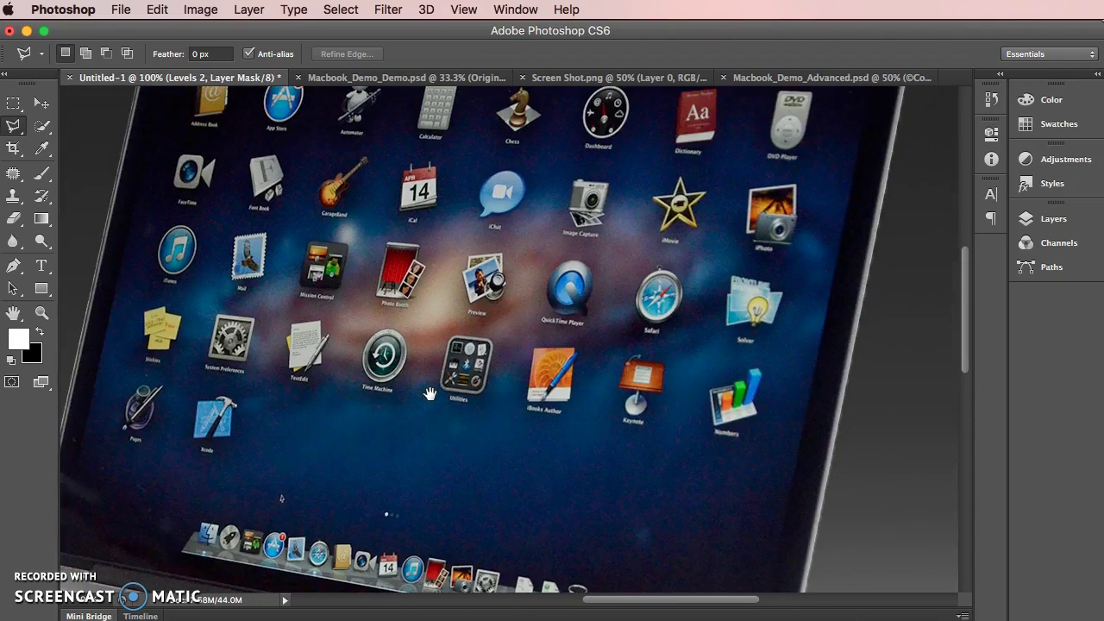
{"action": "key", "text": "super+minus"}
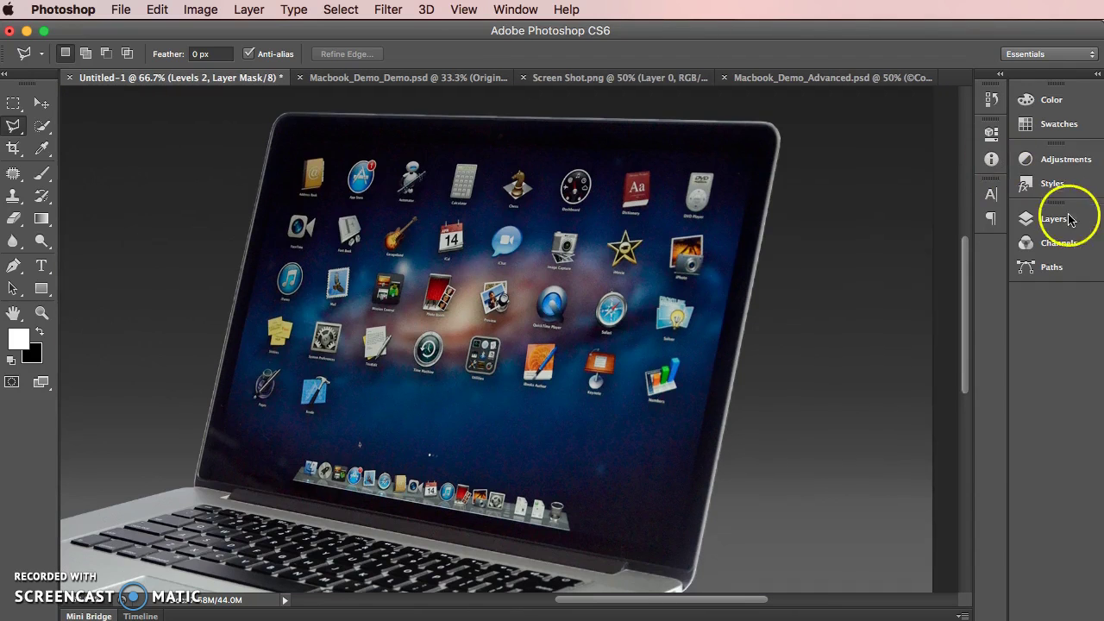
{"action": "left_click", "coordinate": [1031, 219]}
{"action": "left_click_drag", "start_coordinate": [905, 322], "coordinate": [957, 431]}
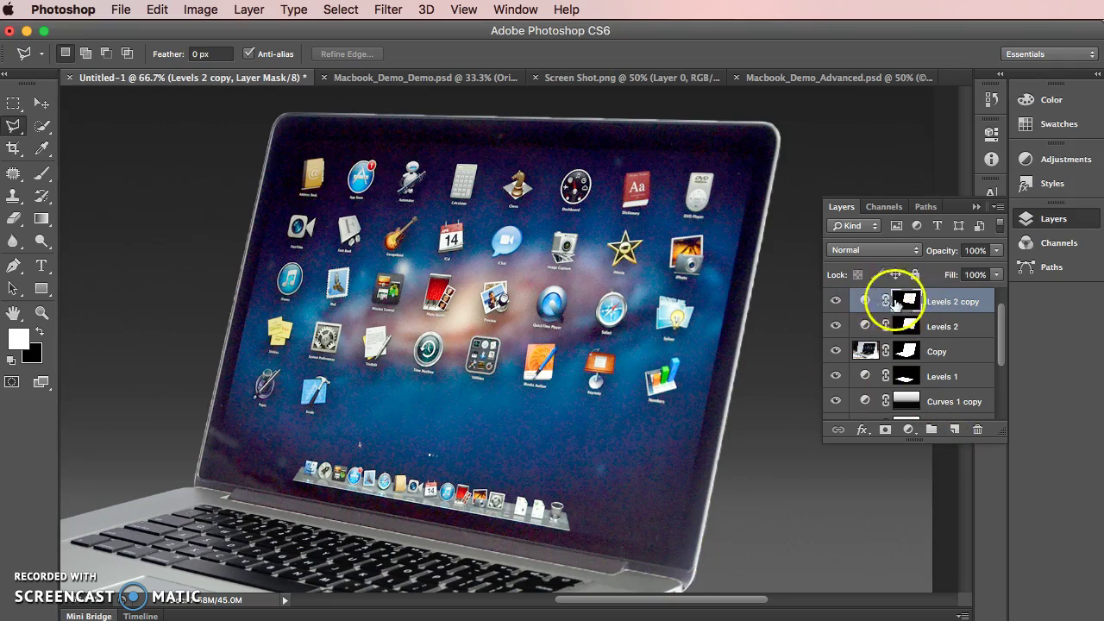
Outline the display just inside the bezel with a four-corner polygonal selection.
{"action": "left_click", "coordinate": [679, 550]}
{"action": "left_click", "coordinate": [213, 469]}
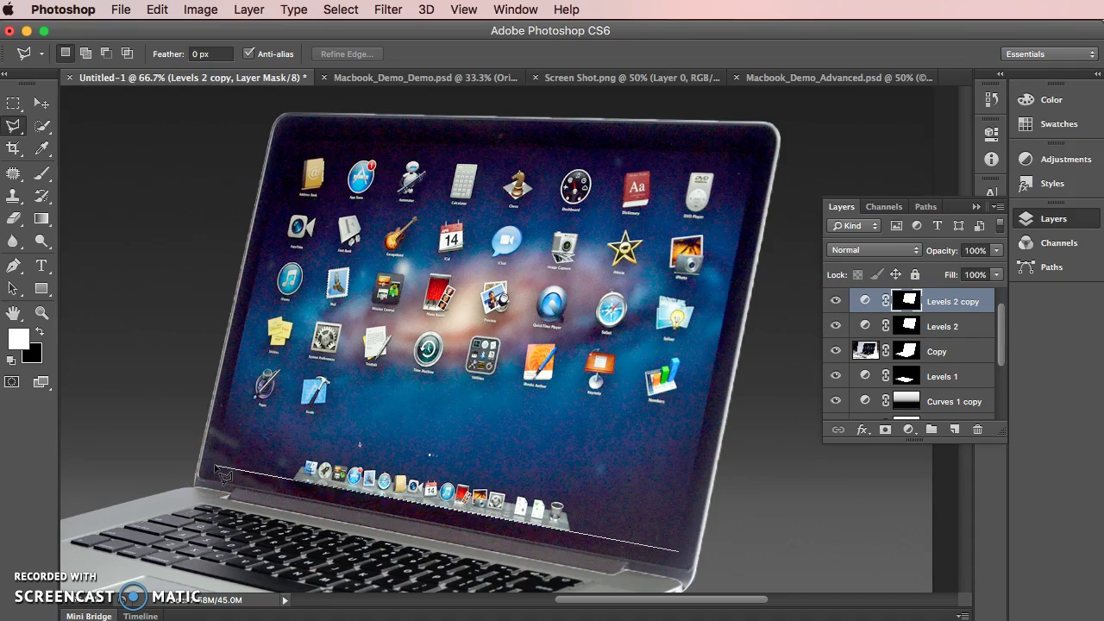
{"action": "mouse_move", "coordinate": [263, 172]}
{"action": "left_mouse_down"}
{"action": "mouse_move", "coordinate": [291, 147]}
{"action": "mouse_move", "coordinate": [276, 168]}
{"action": "mouse_move", "coordinate": [285, 138]}
{"action": "left_mouse_up"}
{"action": "mouse_move", "coordinate": [285, 138]}
{"action": "left_mouse_down"}
{"action": "mouse_move", "coordinate": [787, 126]}
{"action": "mouse_move", "coordinate": [759, 155]}
{"action": "left_mouse_up"}
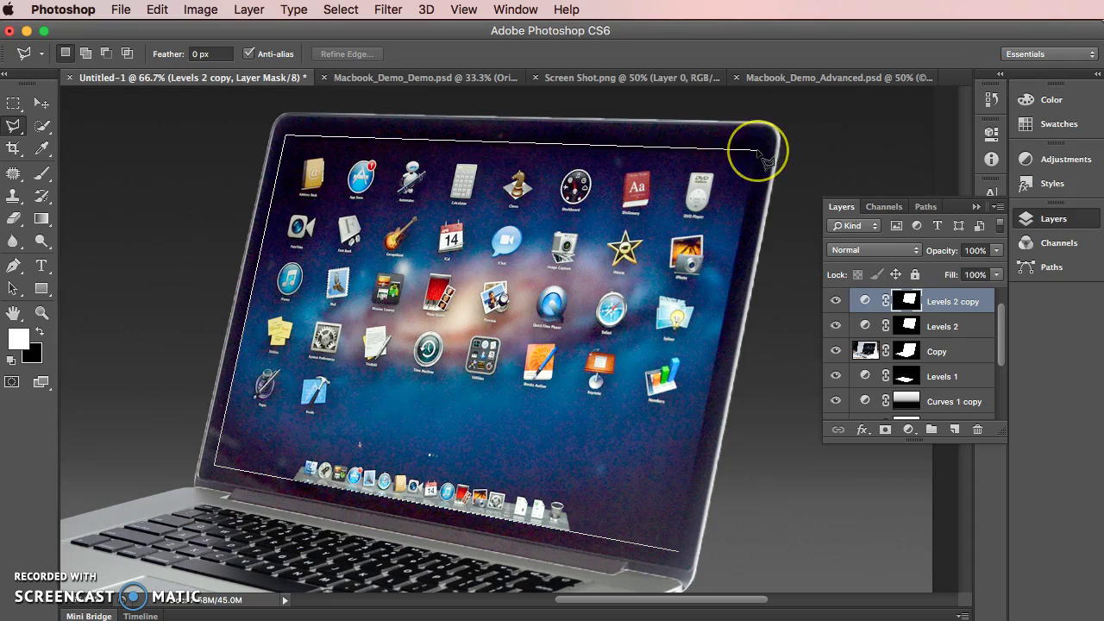
{"action": "left_click", "coordinate": [681, 552]}
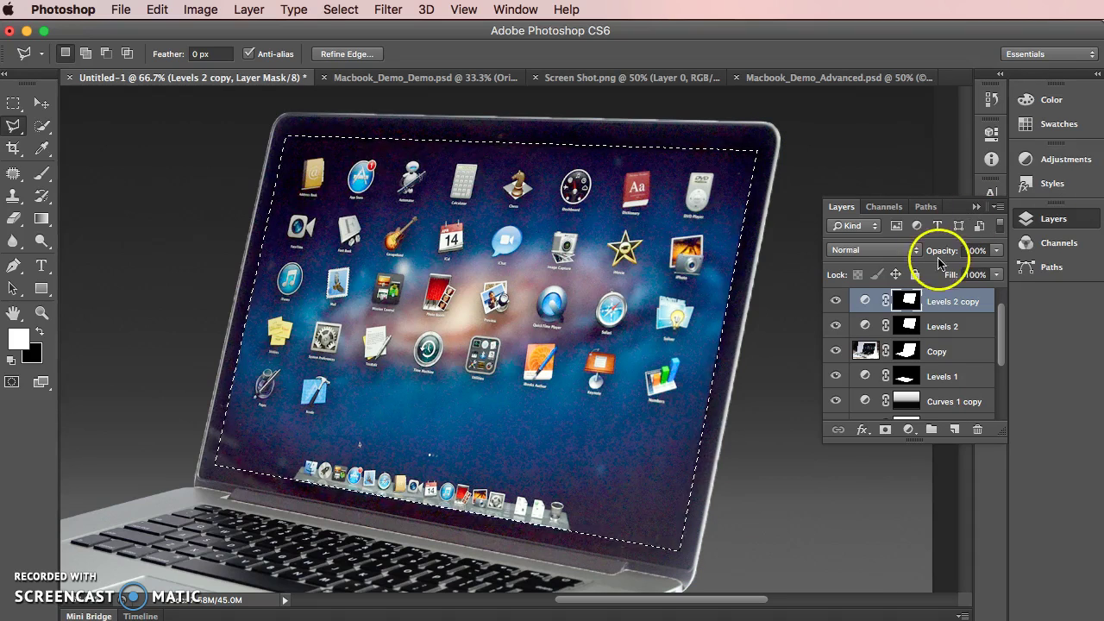
Hide and delete the Levels 2 copy layer.
{"action": "left_click", "coordinate": [836, 300]}
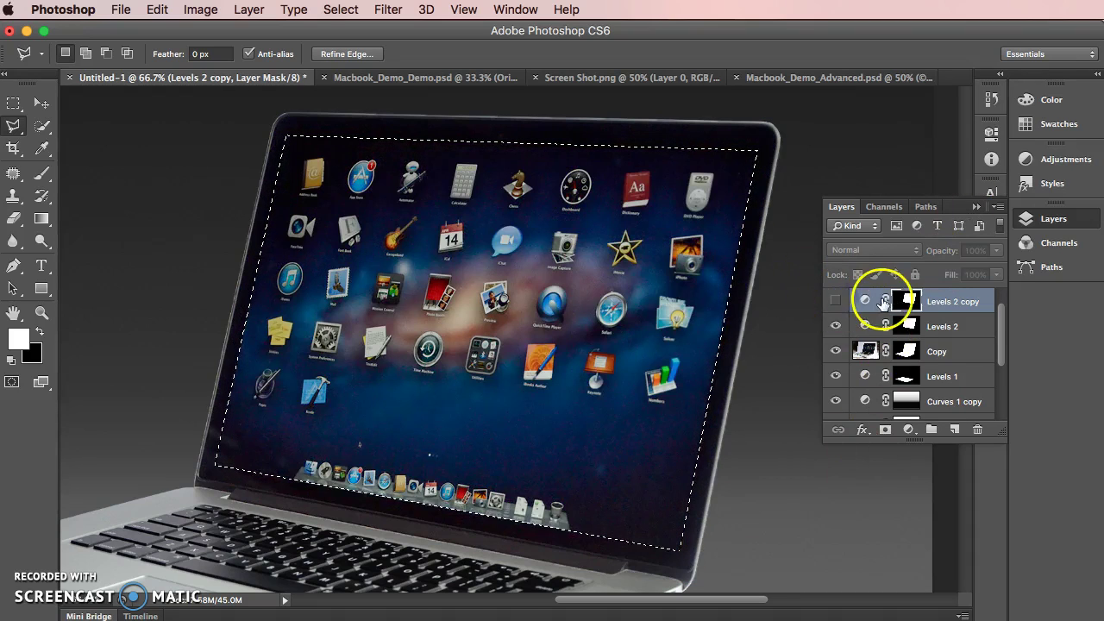
{"action": "left_click_drag", "start_coordinate": [868, 298], "coordinate": [977, 429]}
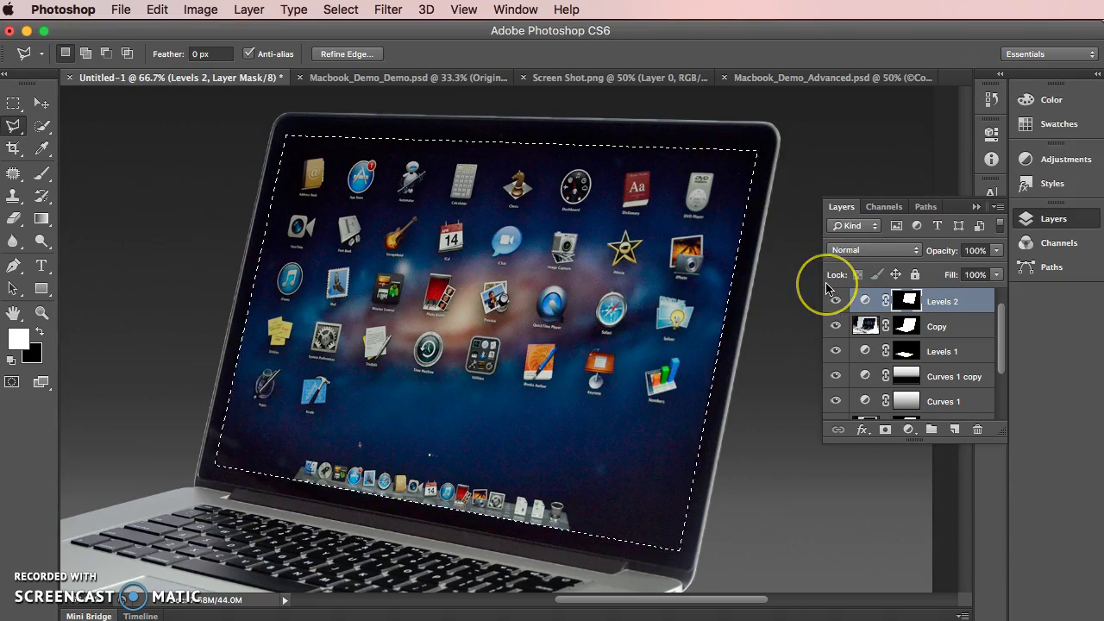
{"action": "key", "text": "super+minus"}
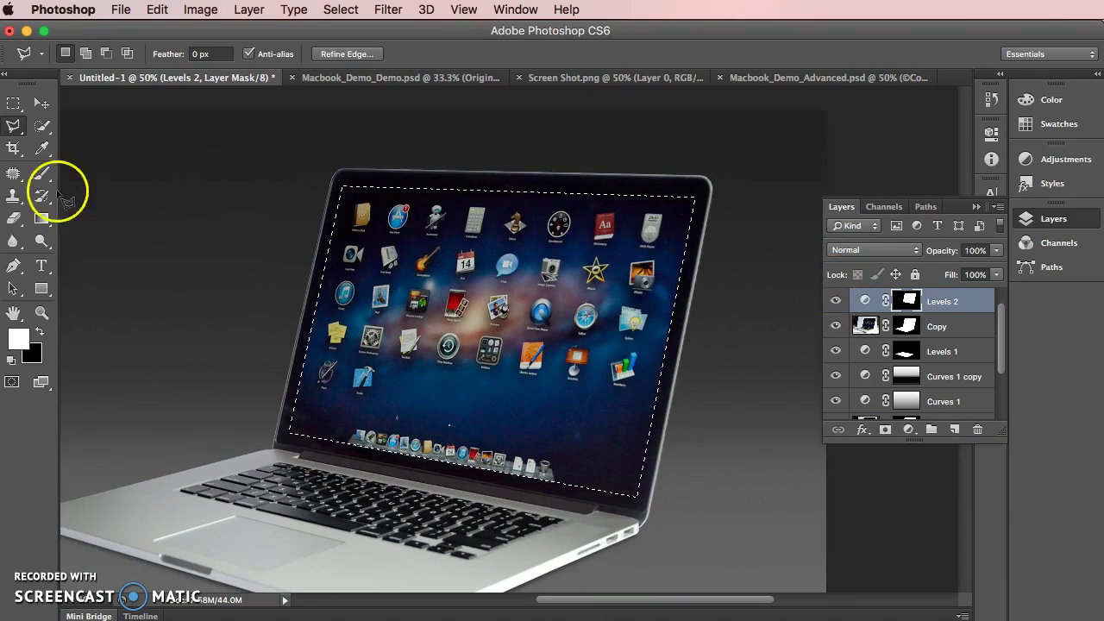
Sample dark greys from the backdrop as the foreground and background colours.
{"action": "left_click", "coordinate": [41, 148]}
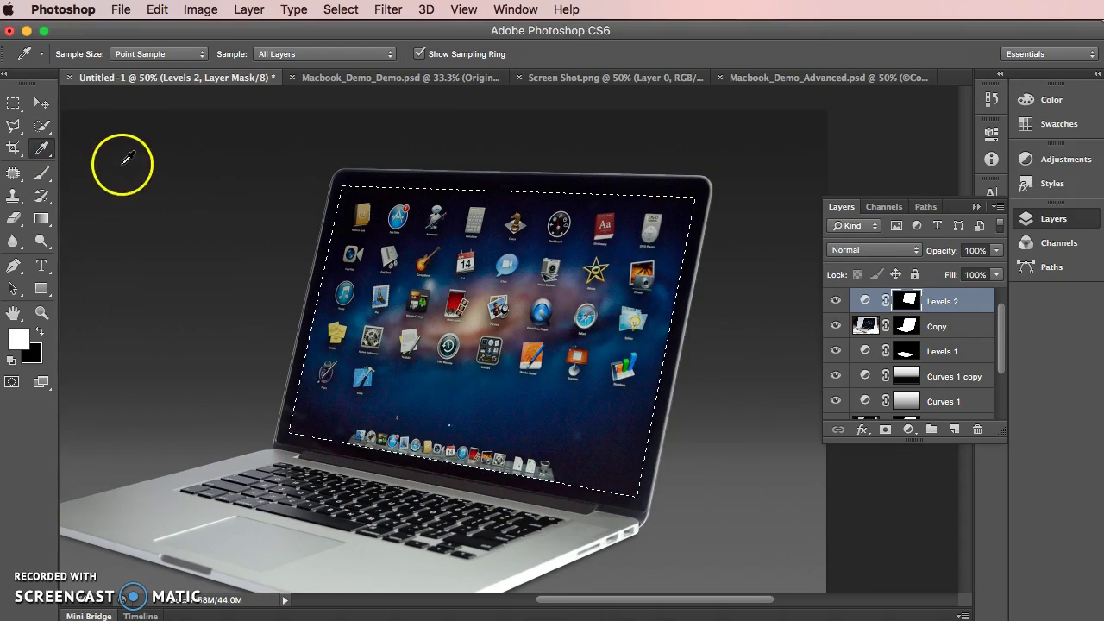
{"action": "left_click", "coordinate": [119, 215]}
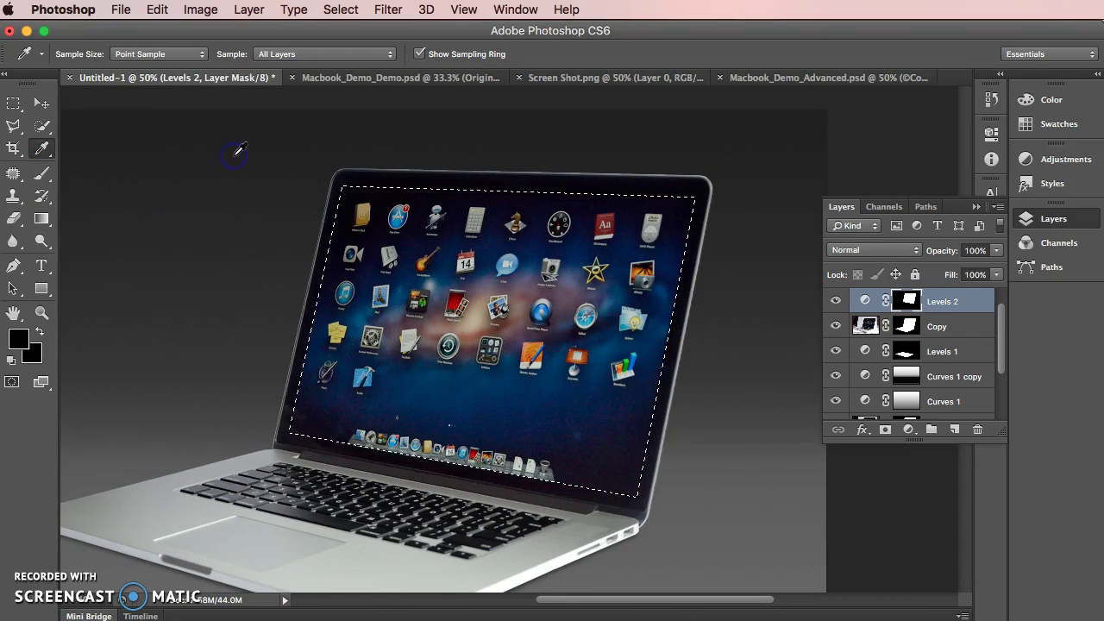
{"action": "left_click", "coordinate": [18, 339]}
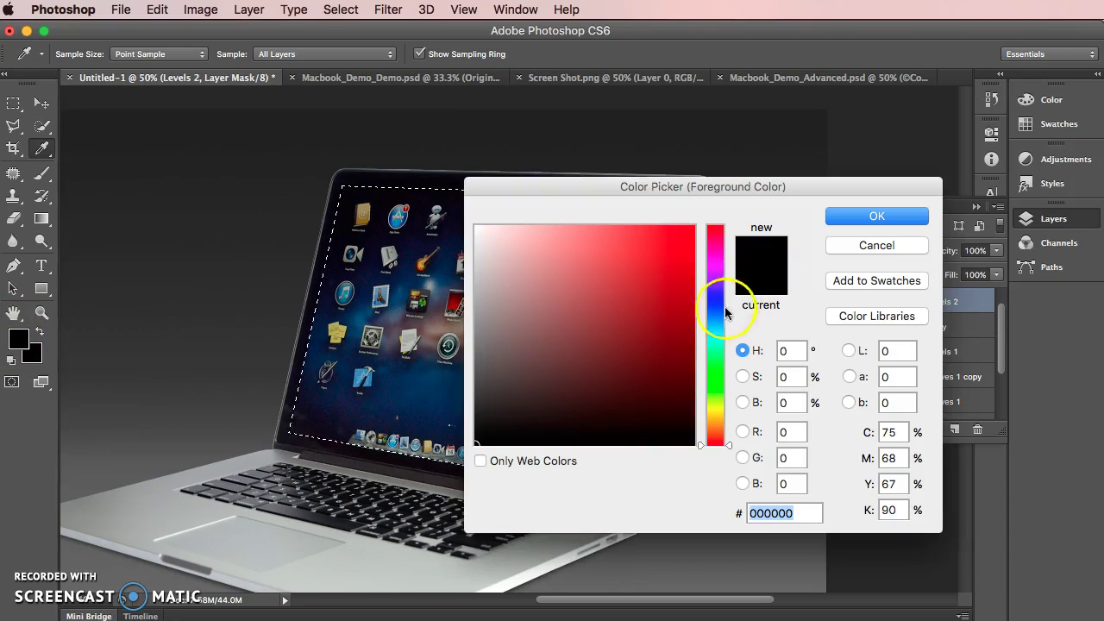
{"action": "left_click_drag", "start_coordinate": [474, 369], "coordinate": [474, 384]}
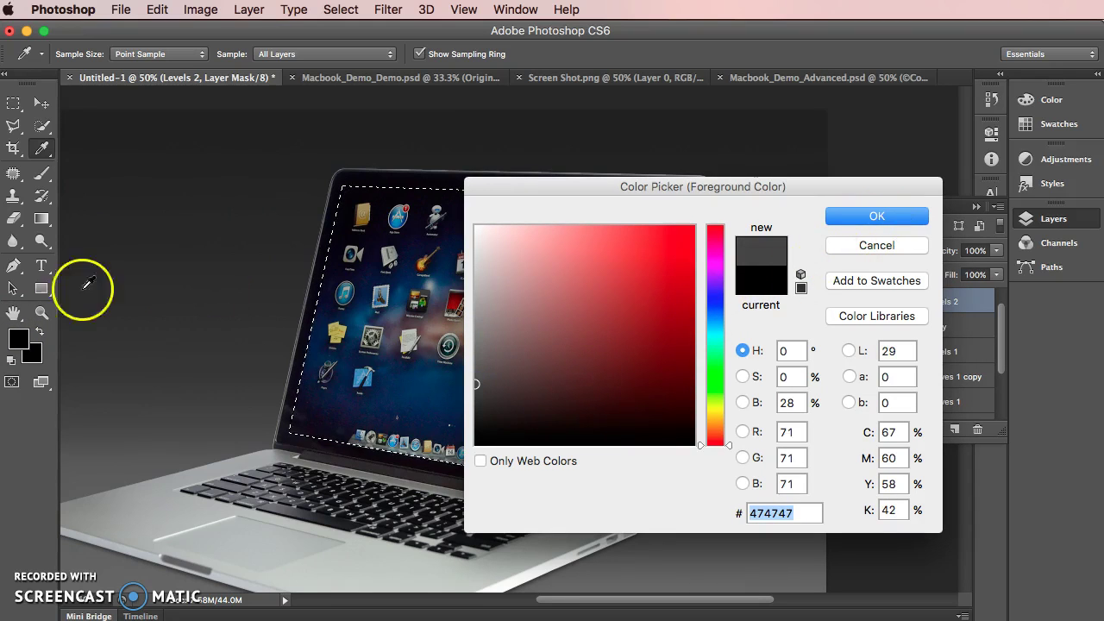
{"action": "left_click", "coordinate": [913, 214]}
{"action": "left_click", "coordinate": [40, 359]}
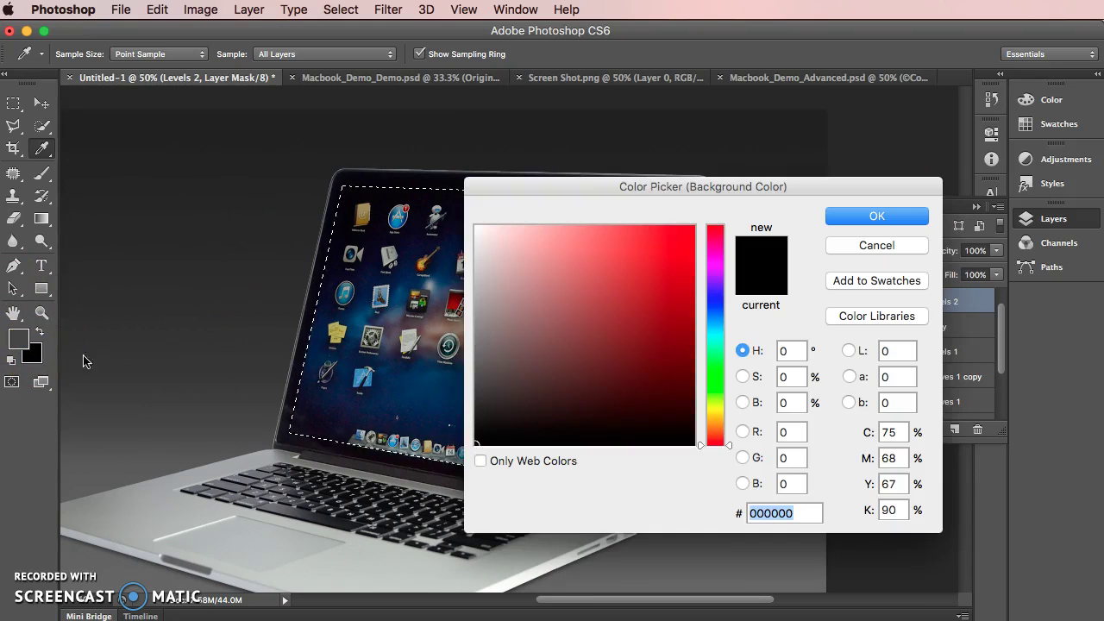
{"action": "left_click", "coordinate": [477, 420]}
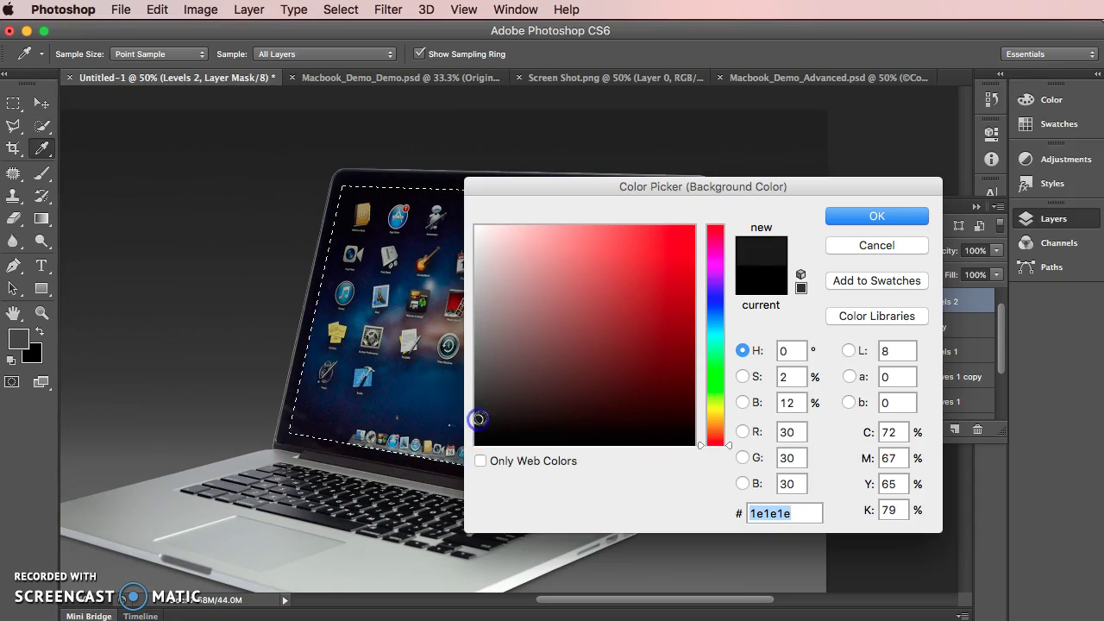
{"action": "left_click", "coordinate": [870, 216]}
Add an empty Layer 1 and set foreground #5b5b5b and background #2a2a2a from the backdrop.
{"action": "left_click", "coordinate": [43, 220]}
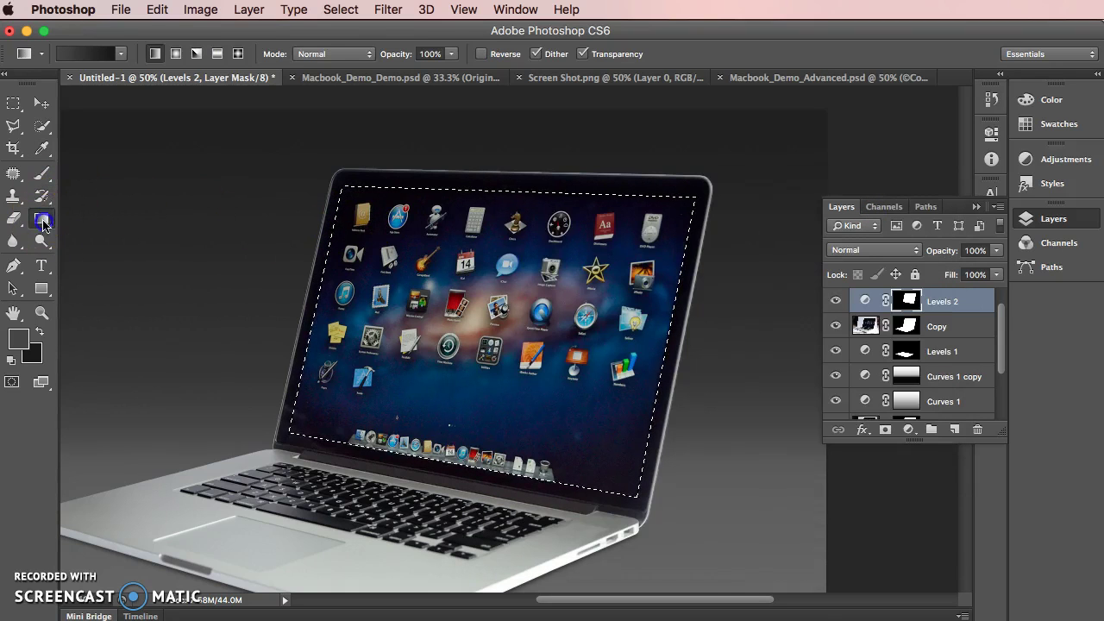
{"action": "left_click", "coordinate": [956, 429]}
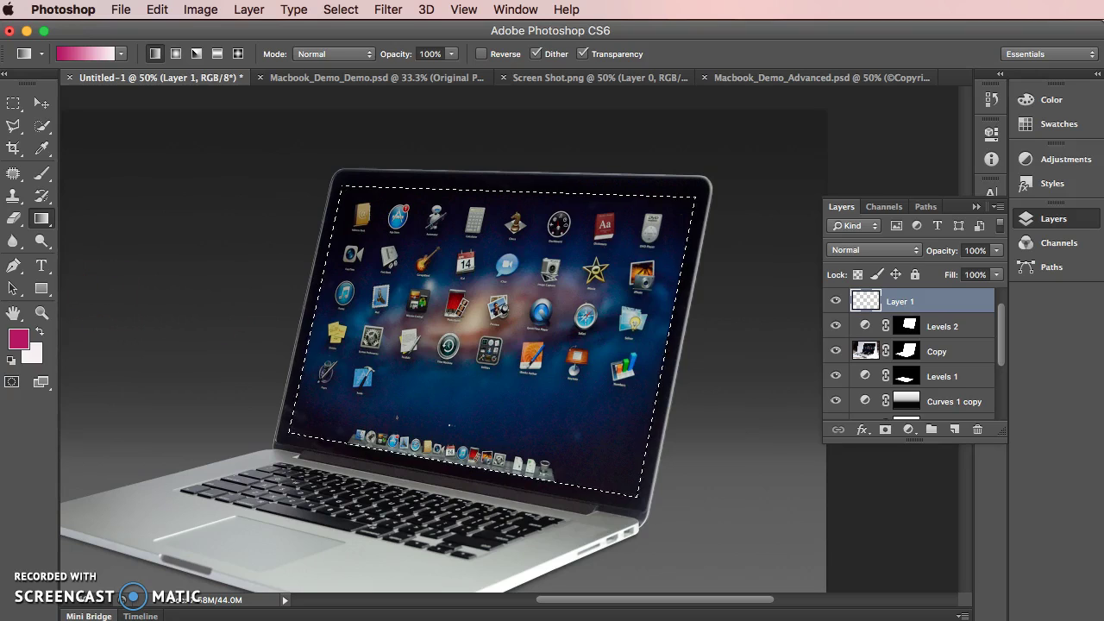
{"action": "left_click", "coordinate": [18, 339]}
{"action": "left_click", "coordinate": [197, 351]}
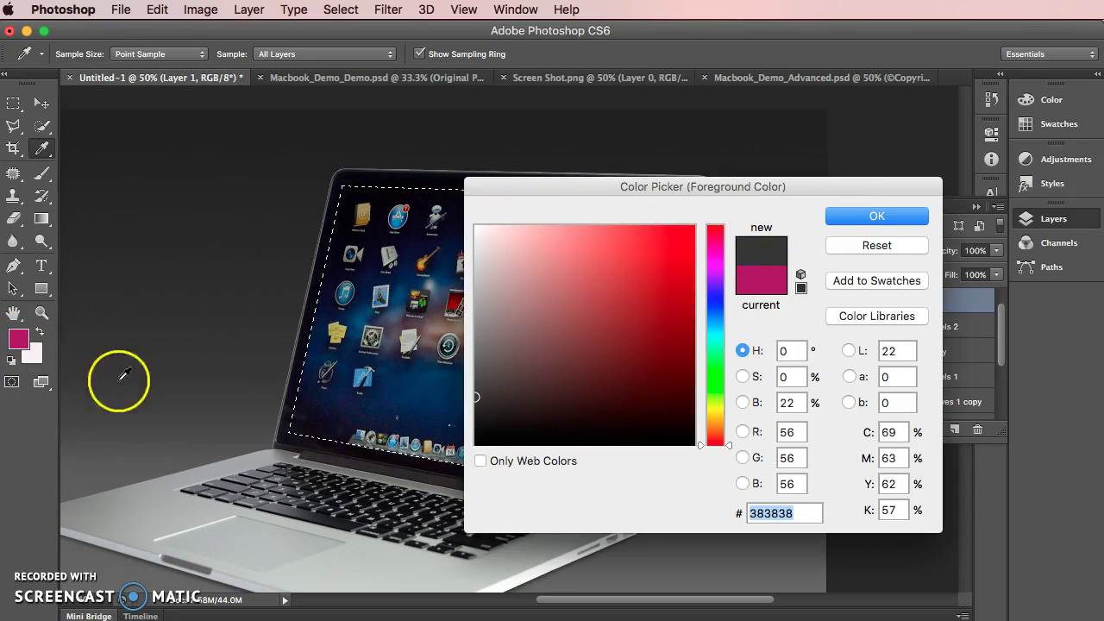
{"action": "left_click", "coordinate": [77, 469], "text": "alt"}
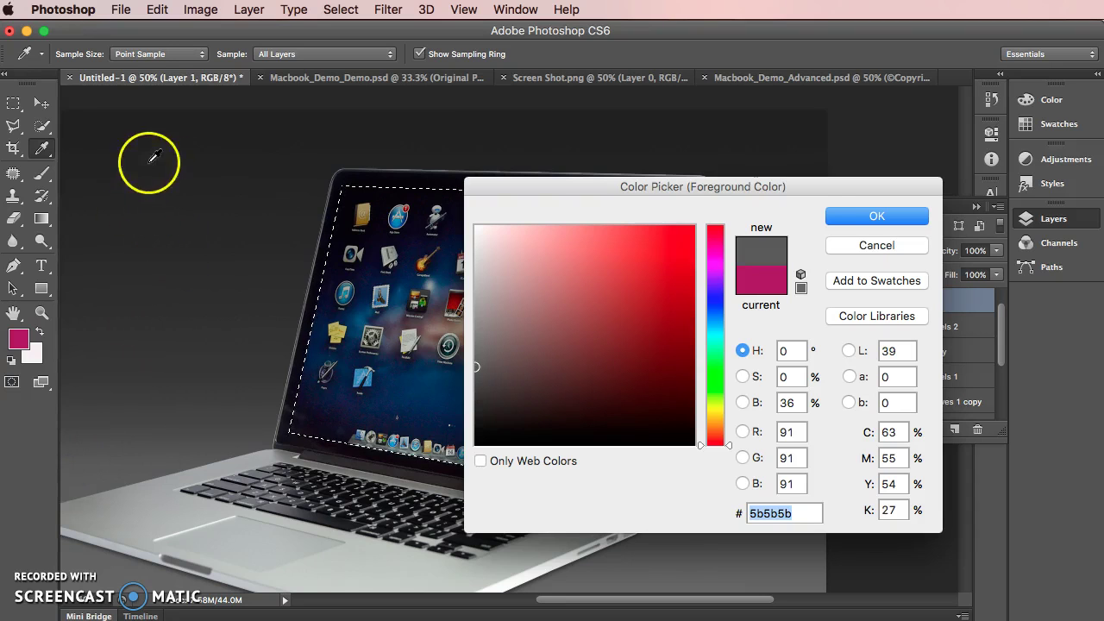
{"action": "left_click", "coordinate": [877, 217]}
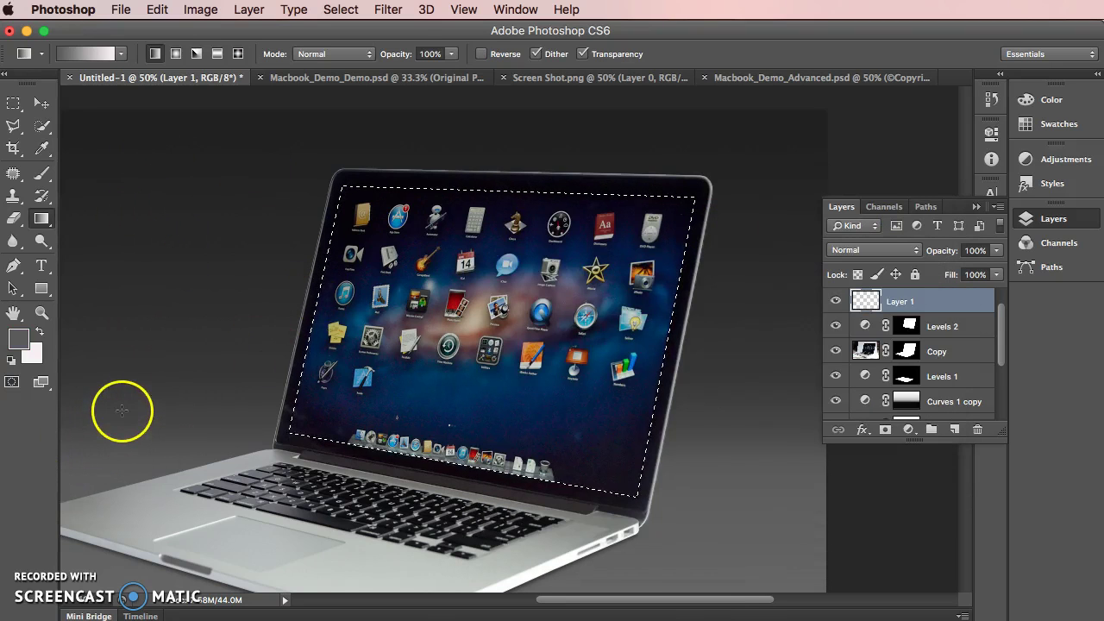
{"action": "left_click", "coordinate": [32, 352]}
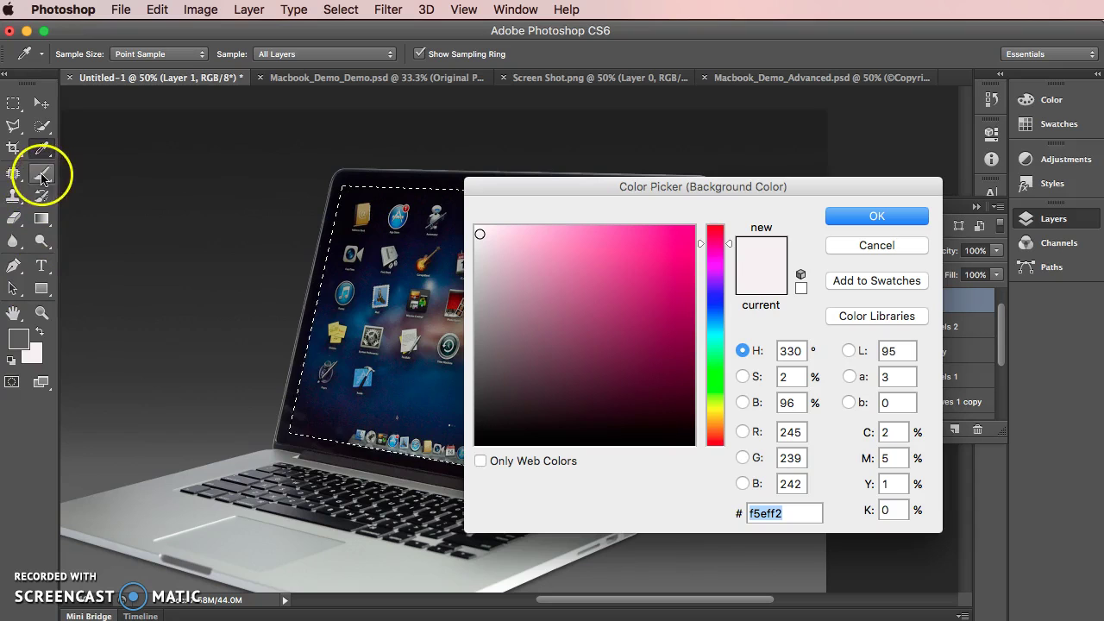
{"action": "left_click", "coordinate": [206, 210]}
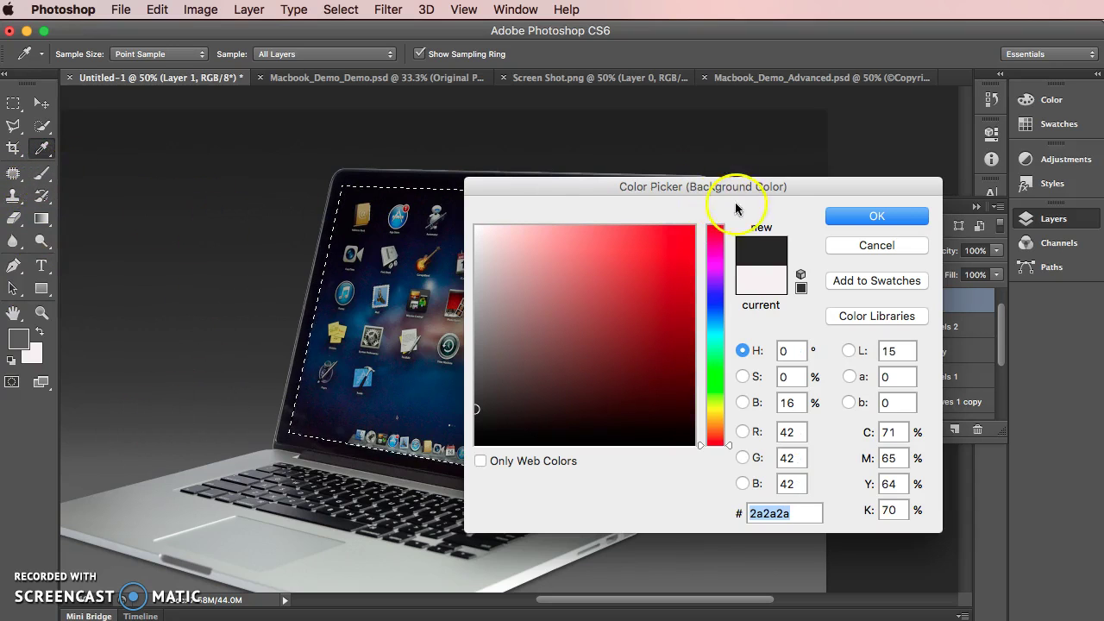
{"action": "left_click", "coordinate": [900, 216]}
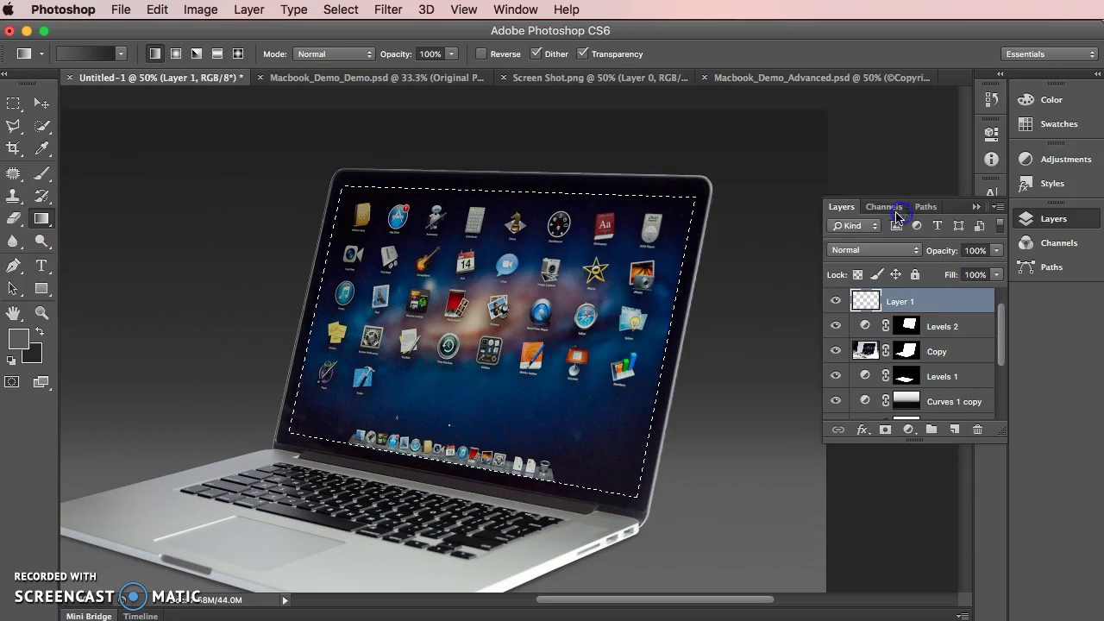
Mask Layer 1 to the screen selection and fill it with a top-to-bottom dark grey gradient.
{"action": "left_click", "coordinate": [43, 221]}
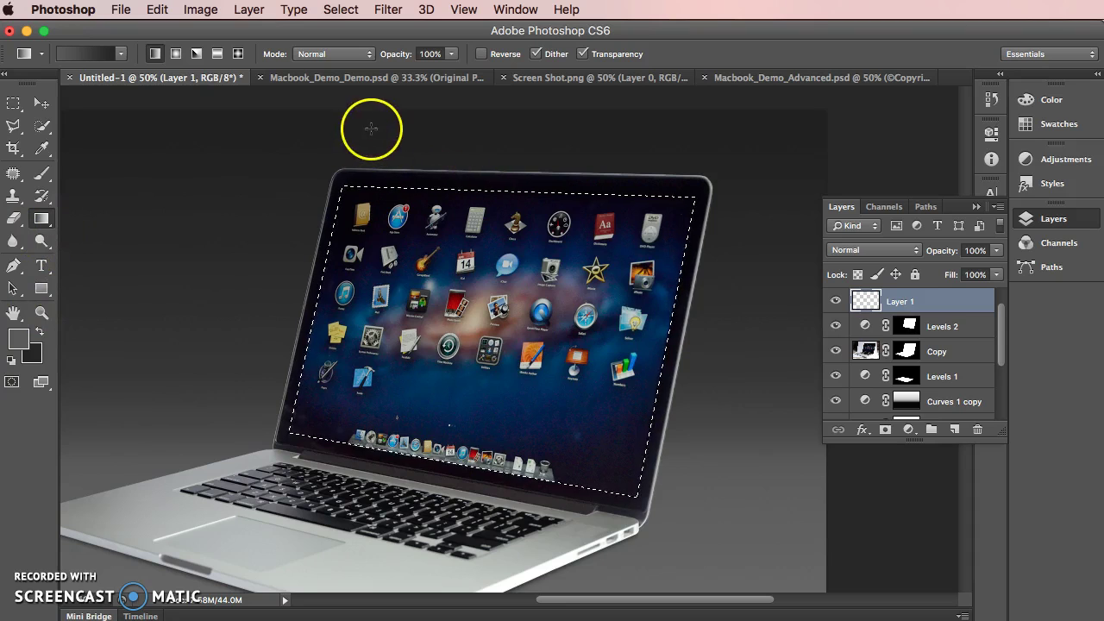
{"action": "left_click_drag", "start_coordinate": [366, 91], "coordinate": [648, 533]}
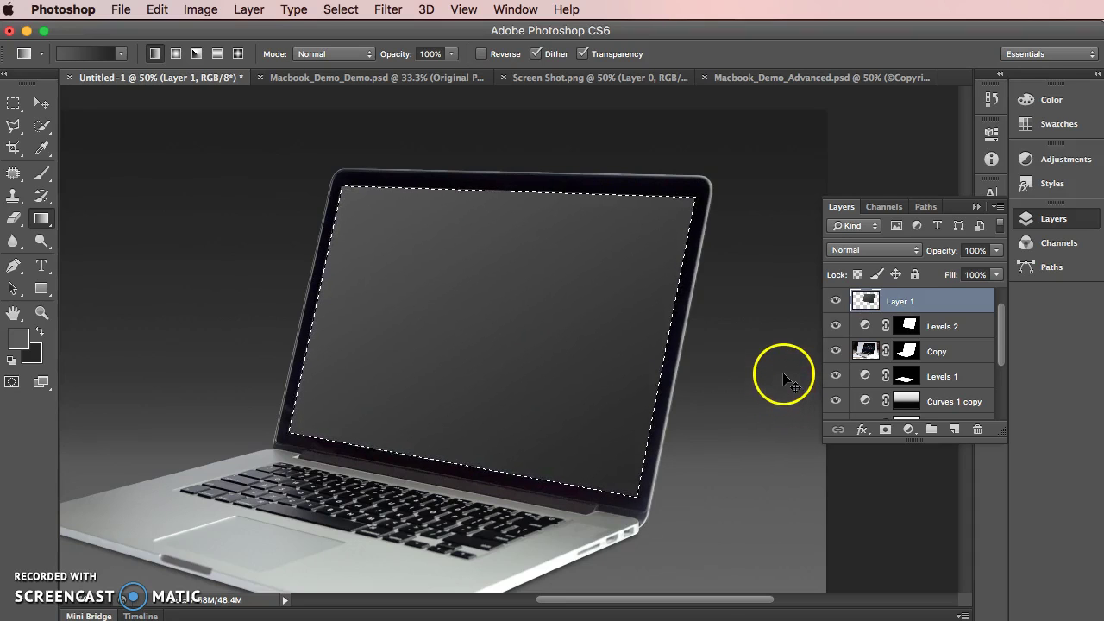
{"action": "key", "text": "super+z"}
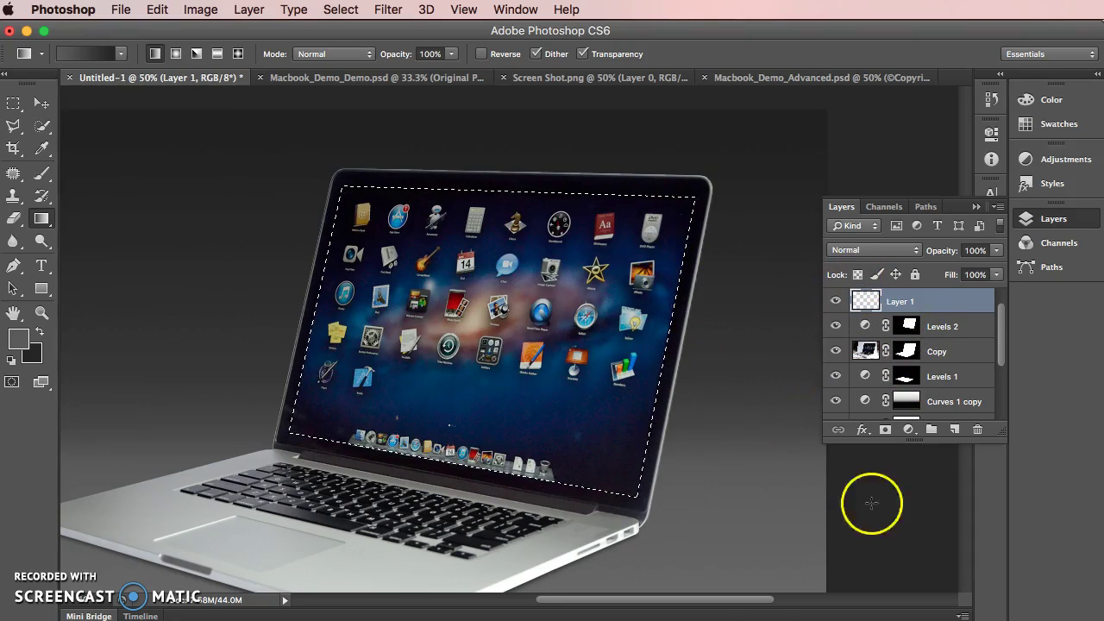
{"action": "left_click", "coordinate": [884, 428]}
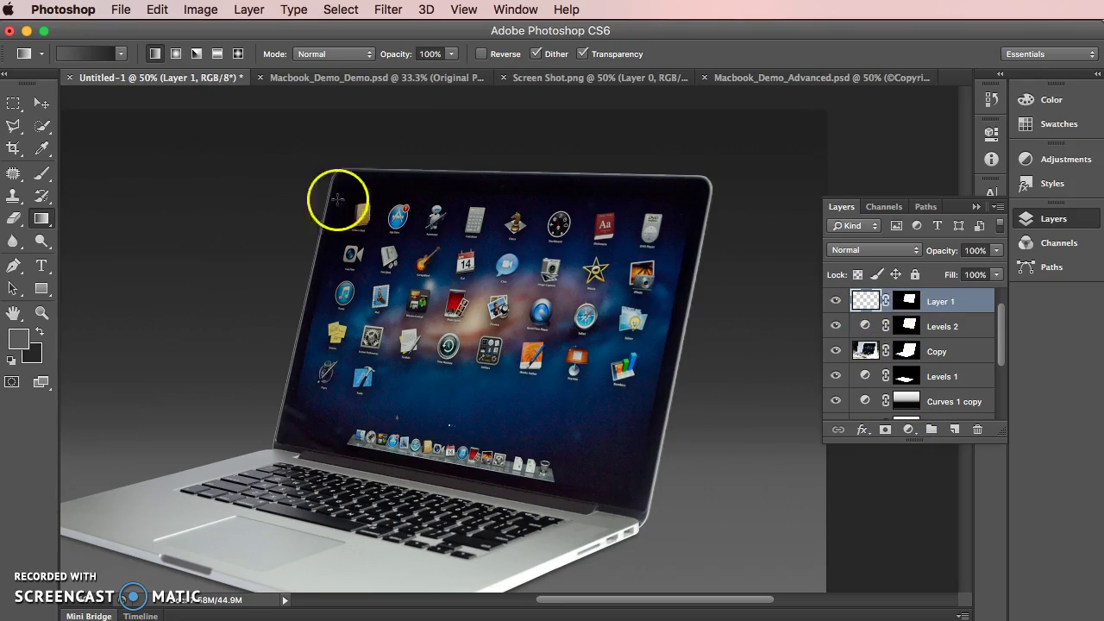
{"action": "left_click_drag", "start_coordinate": [312, 127], "coordinate": [327, 486]}
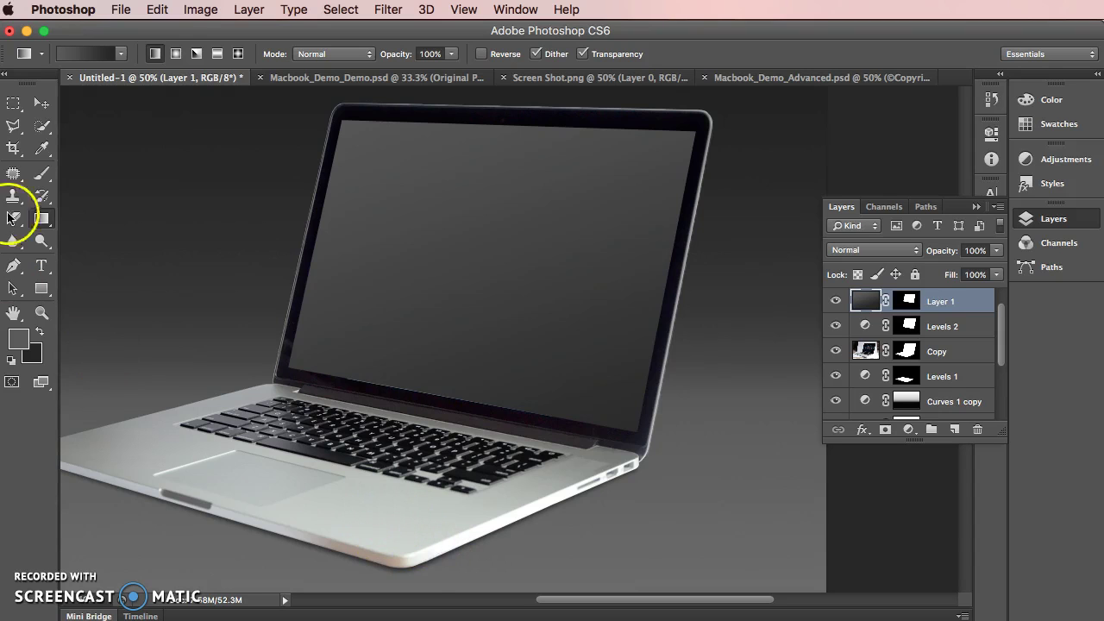
Zoom in and start a polygonal outline along the screen's bottom edge.
{"action": "left_click", "coordinate": [13, 125]}
{"action": "key", "text": "super+equal"}
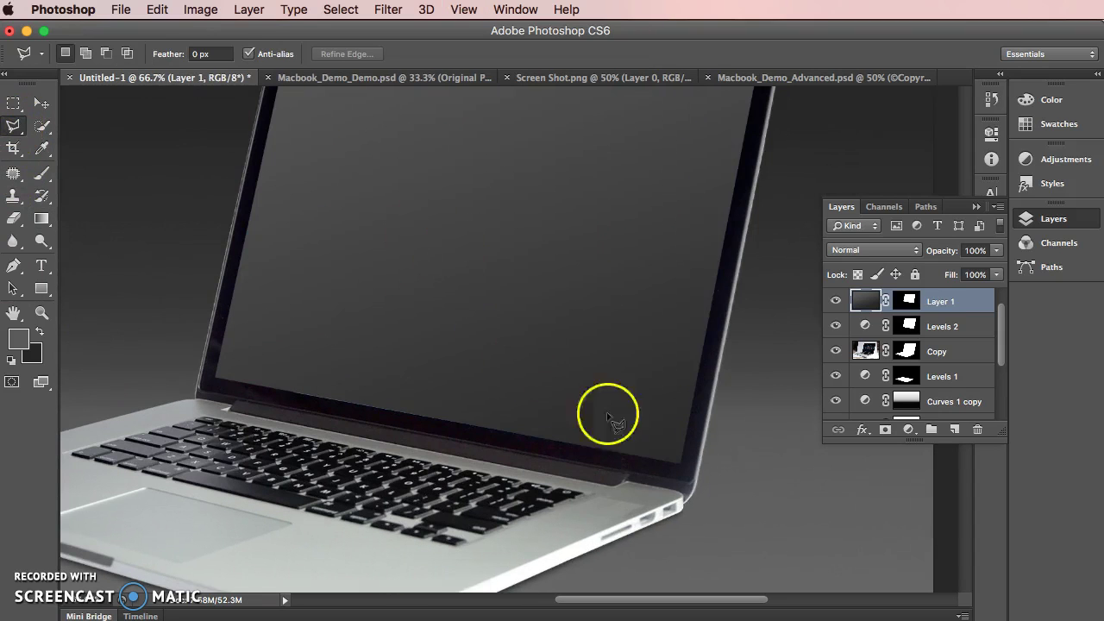
{"action": "left_click", "coordinate": [680, 465]}
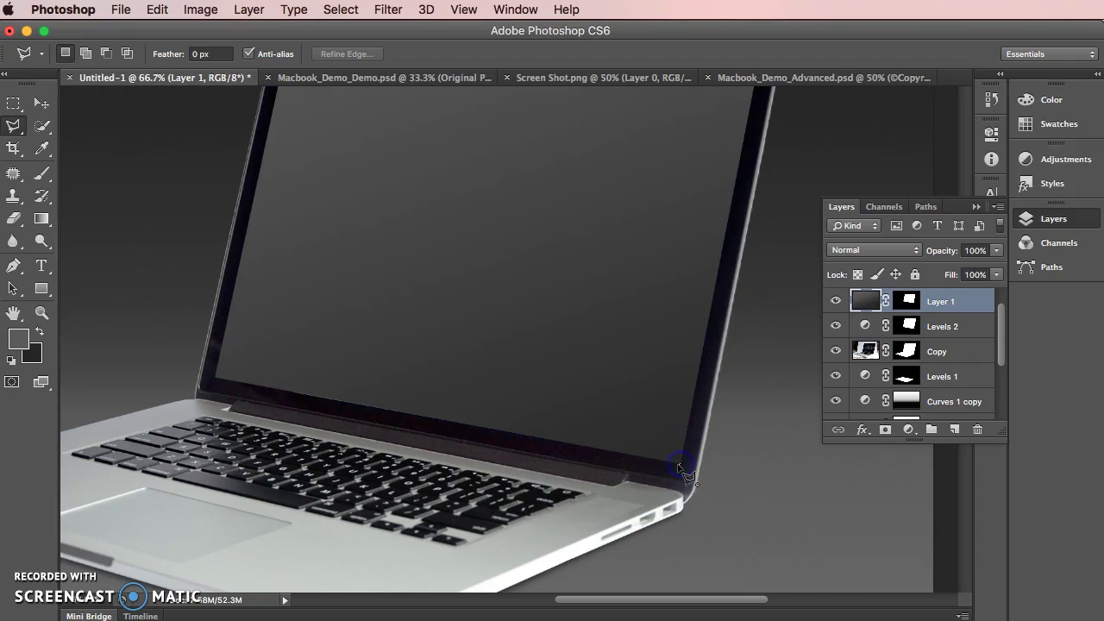
{"action": "left_click", "coordinate": [340, 419]}
Close a polygonal selection around the bottom strip of the screen.
{"action": "left_click", "coordinate": [238, 387]}
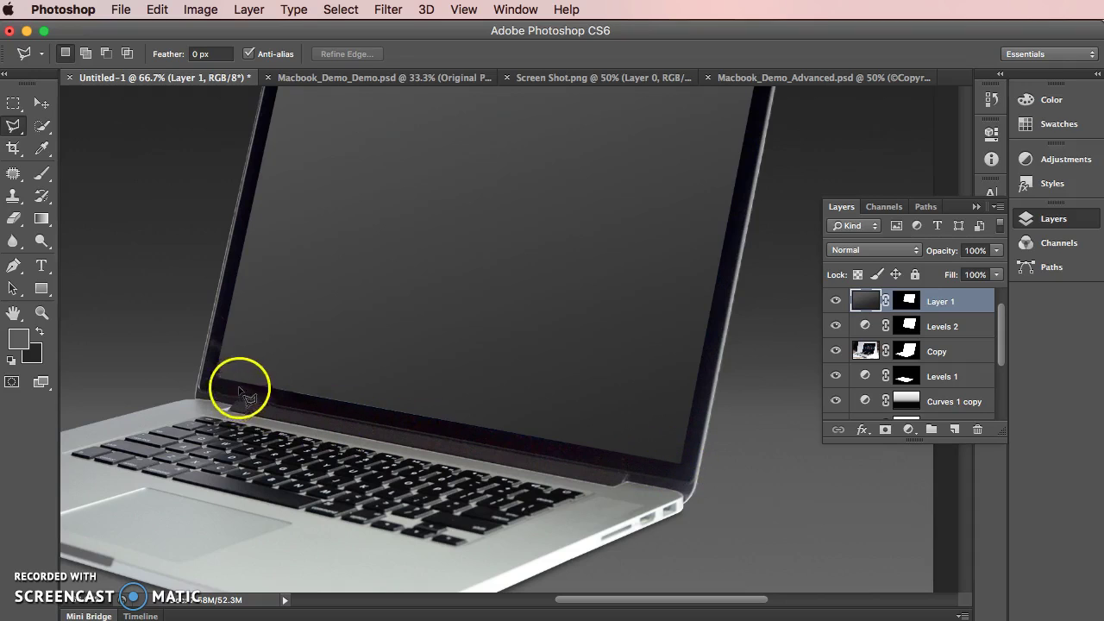
{"action": "left_click", "coordinate": [215, 377]}
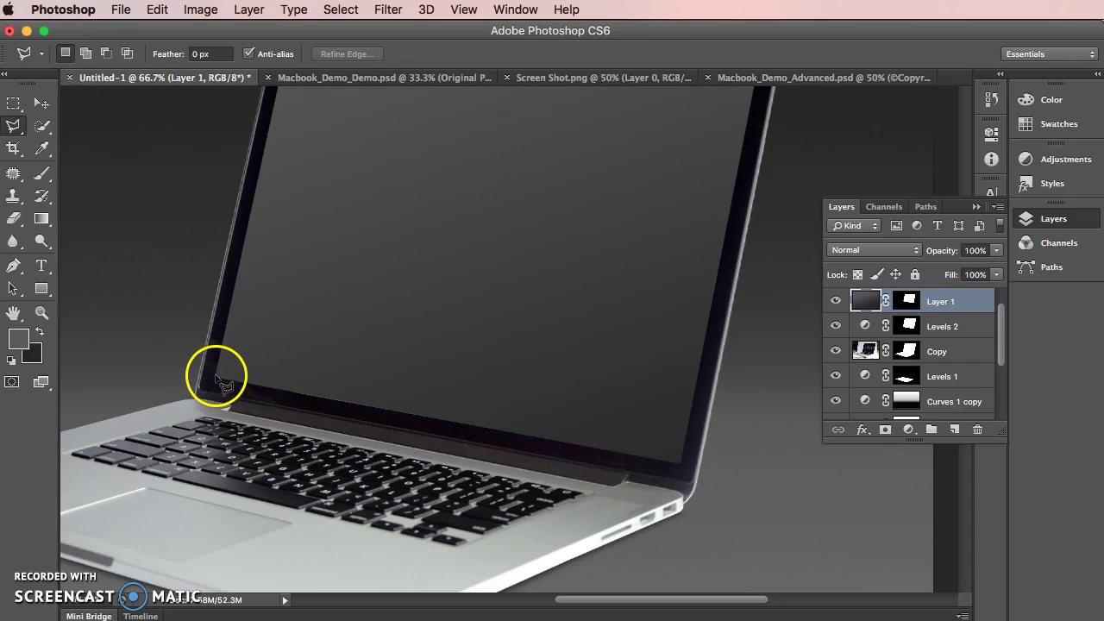
{"action": "left_click", "coordinate": [500, 419]}
{"action": "left_click", "coordinate": [681, 465]}
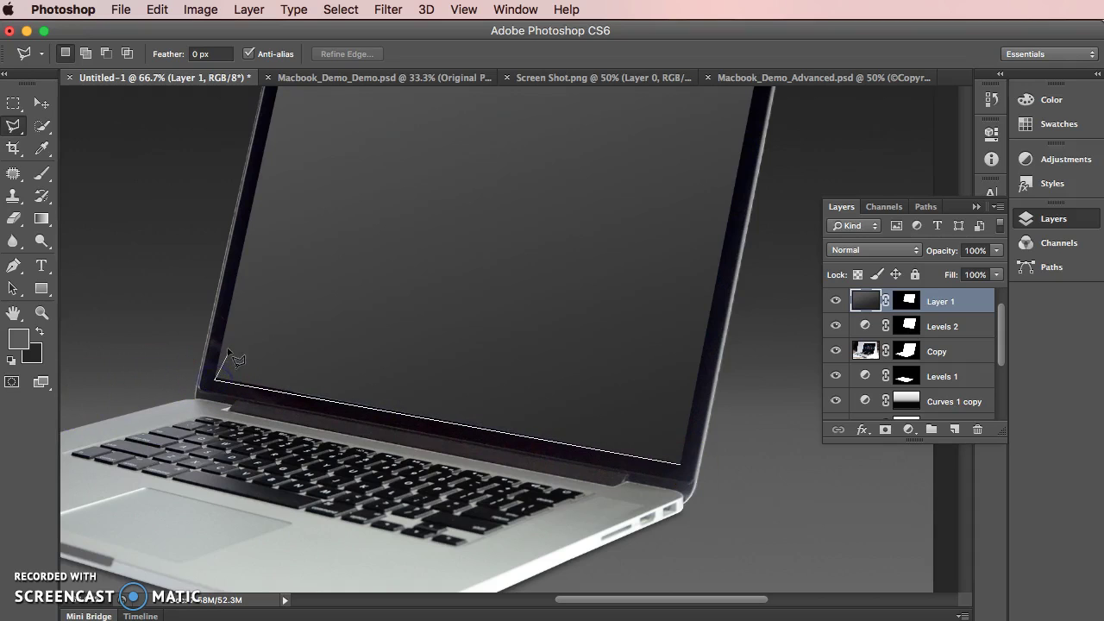
{"action": "left_click", "coordinate": [379, 339]}
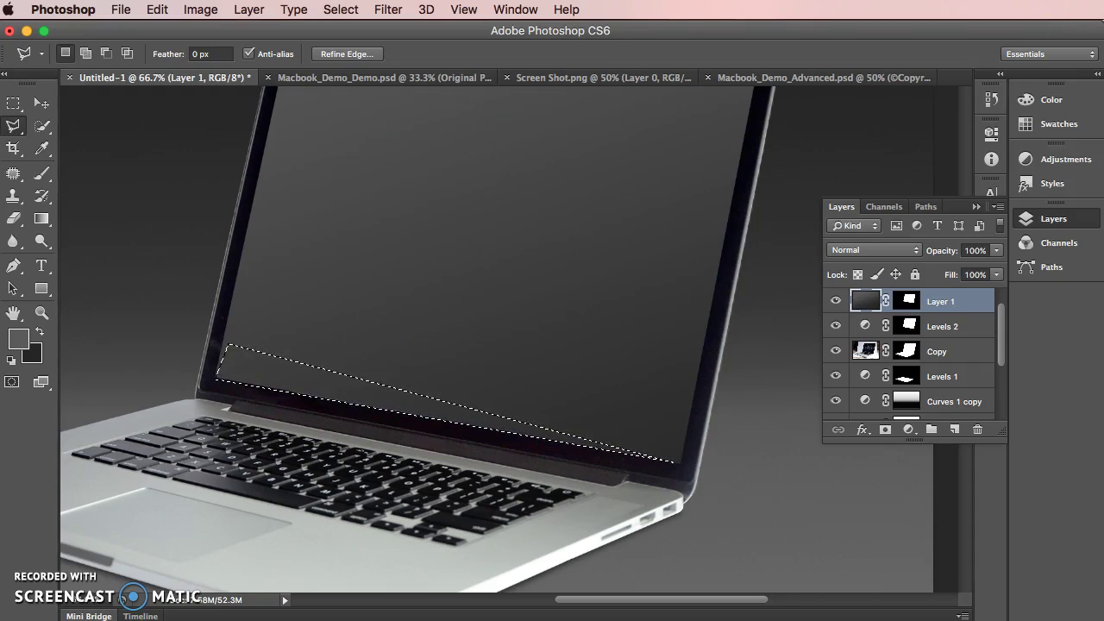
Add the bottom strip to Layer 1's mask with default colours, then deselect.
{"action": "left_click", "coordinate": [912, 300]}
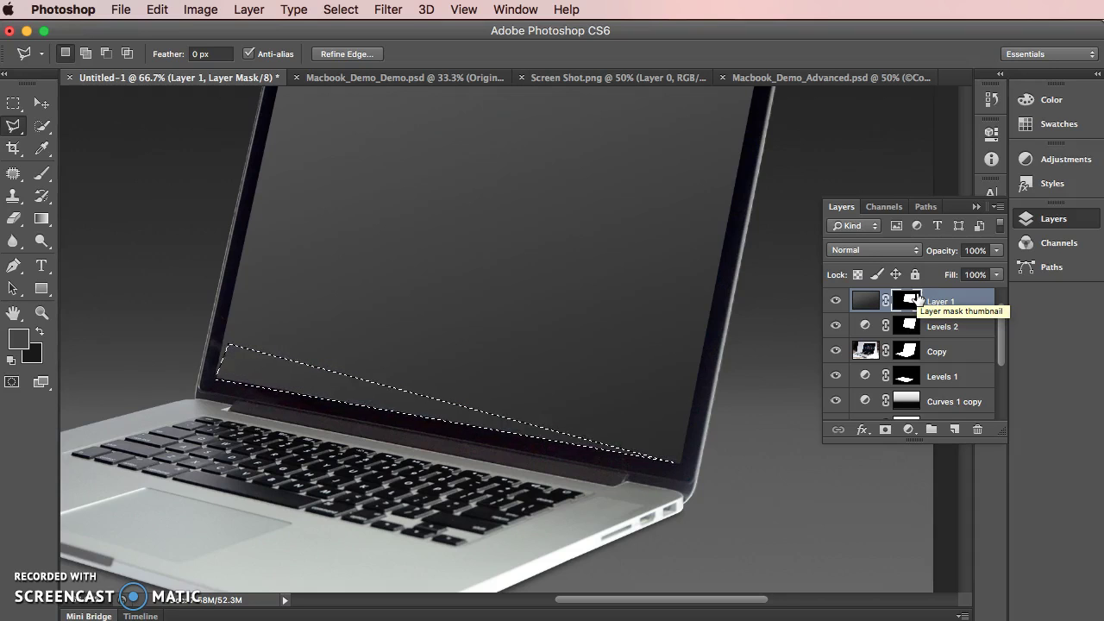
{"action": "left_click", "coordinate": [405, 278]}
{"action": "left_click", "coordinate": [11, 360]}
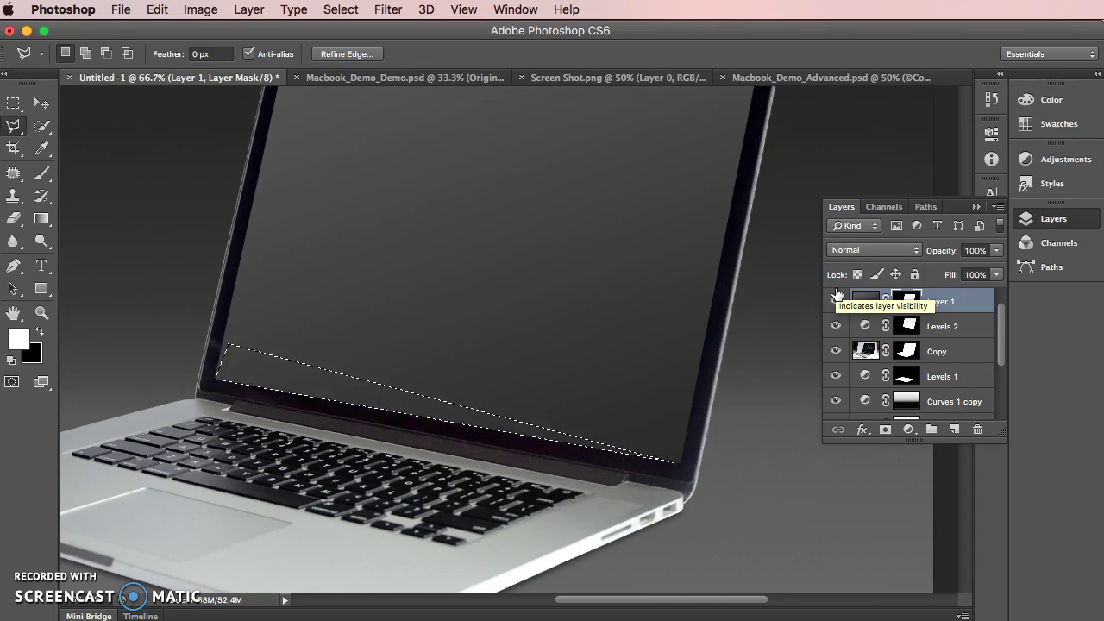
{"action": "left_click", "coordinate": [702, 288]}
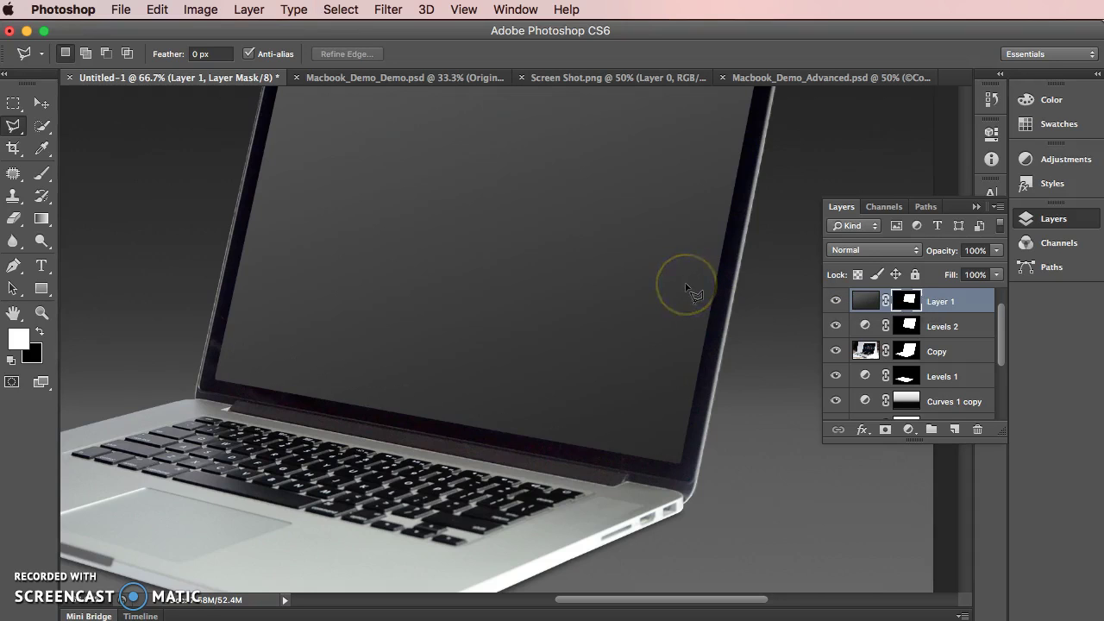
{"action": "key", "text": "super+minus"}
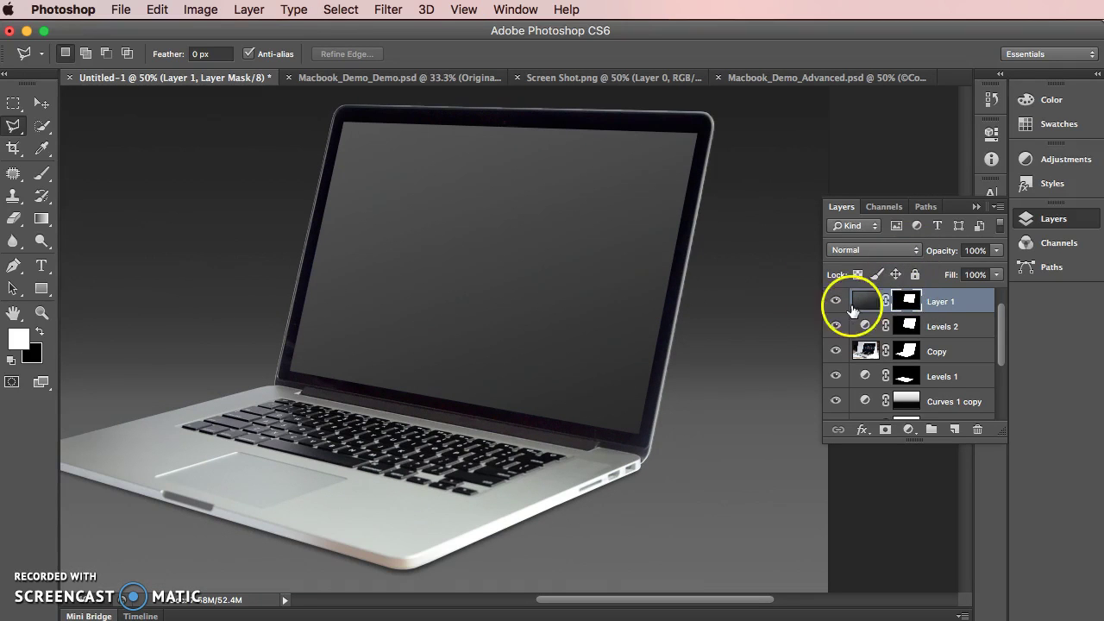
Compare the screen with Layer 1 toggled off and on, then target Layer 1's pixels.
{"action": "left_click", "coordinate": [838, 302]}
{"action": "left_click", "coordinate": [841, 303]}
{"action": "key", "text": "super+minus"}
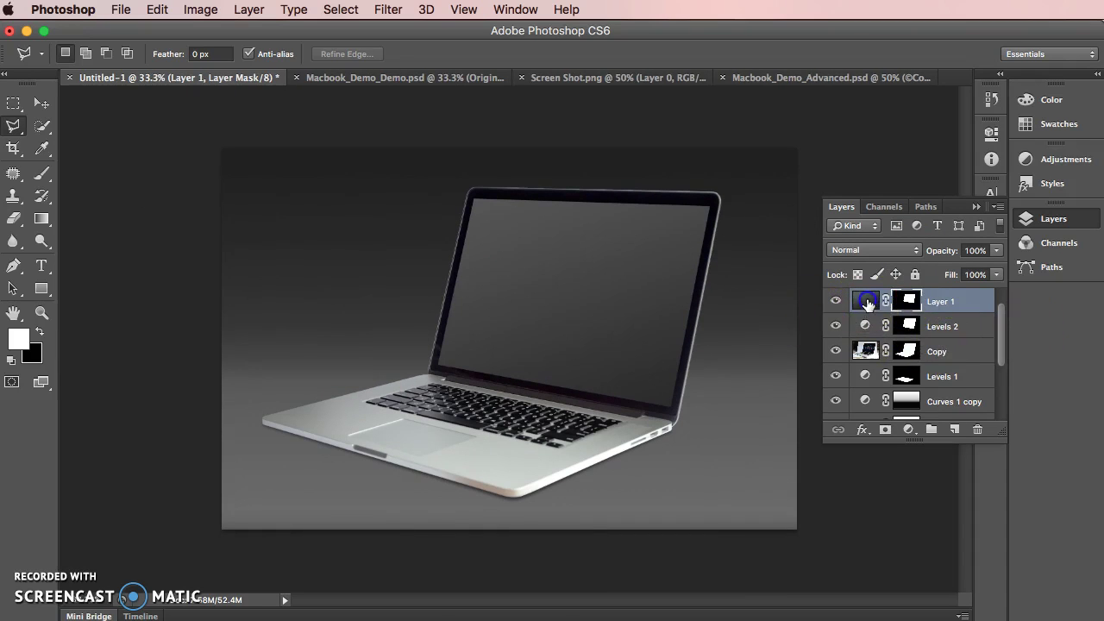
{"action": "left_click", "coordinate": [864, 300]}
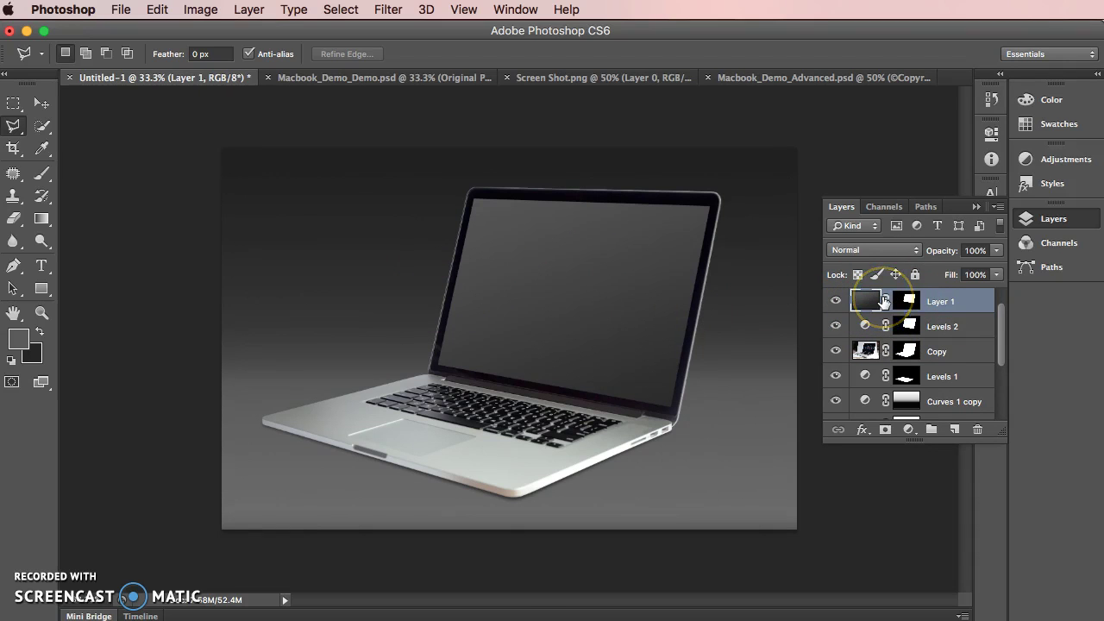
Darken Layer 1 with Levels: midtones 0.50 and output black 15.
{"action": "left_click", "coordinate": [196, 10]}
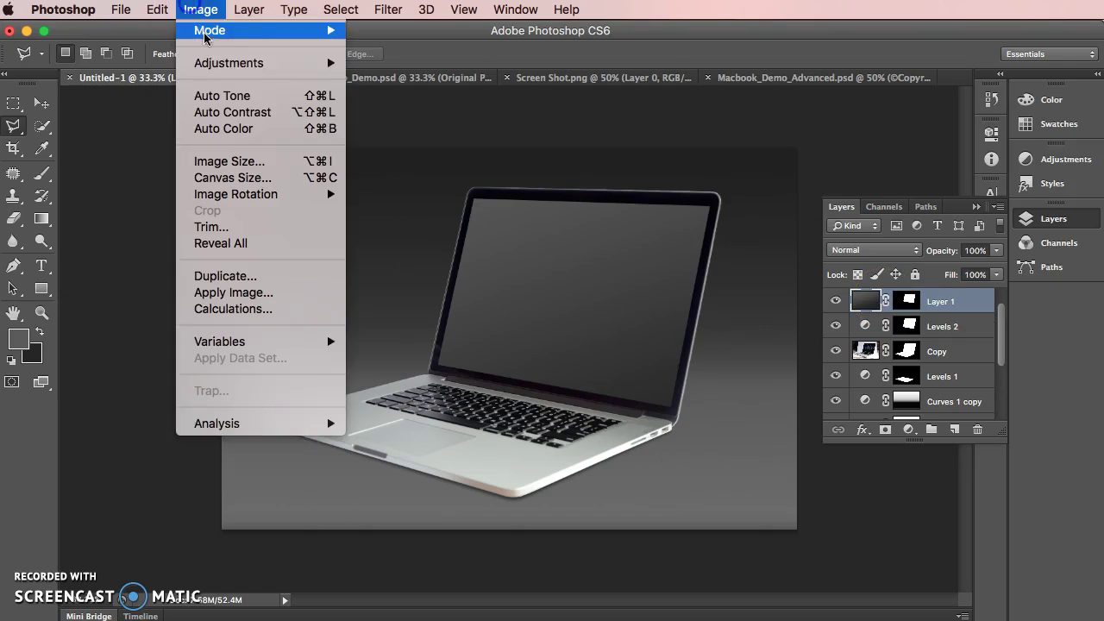
{"action": "mouse_move", "coordinate": [217, 69]}
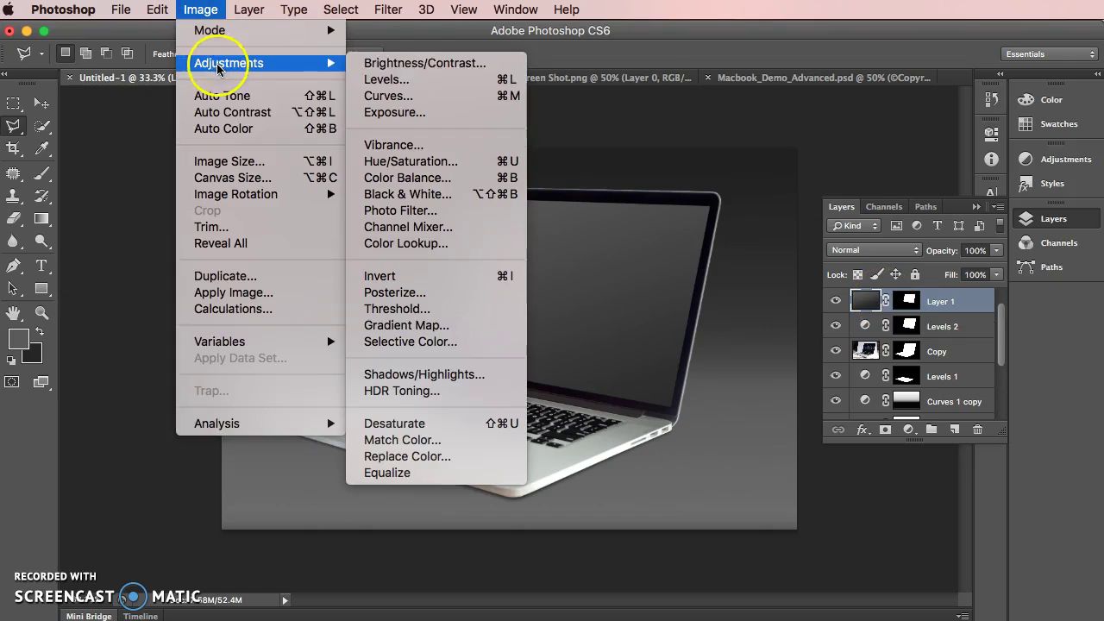
{"action": "left_click", "coordinate": [410, 80]}
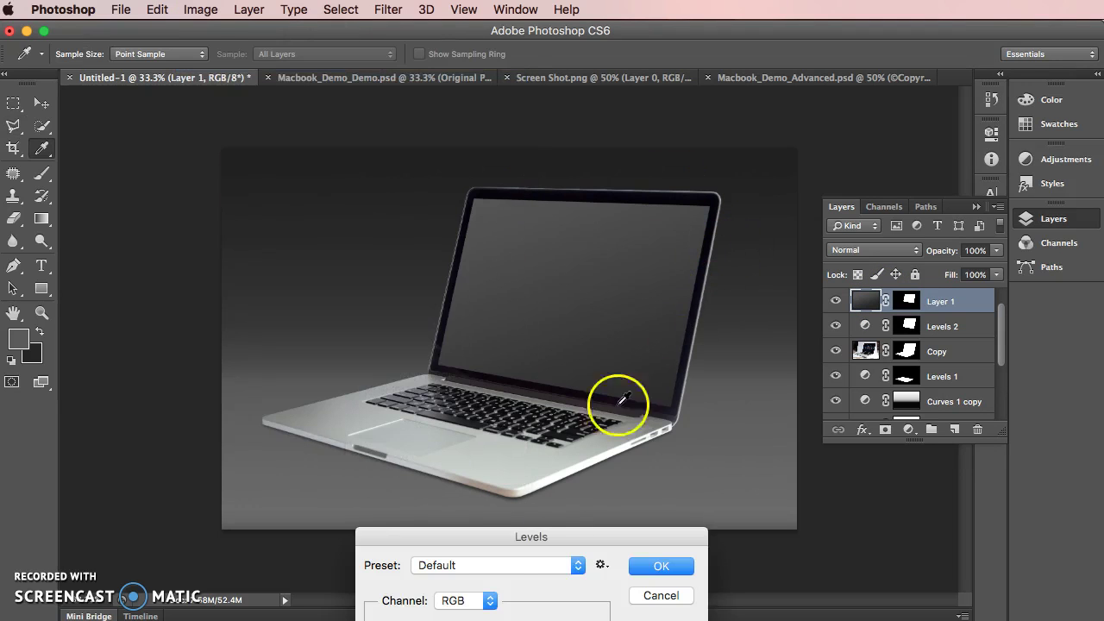
{"action": "left_click_drag", "start_coordinate": [569, 529], "coordinate": [253, 112]}
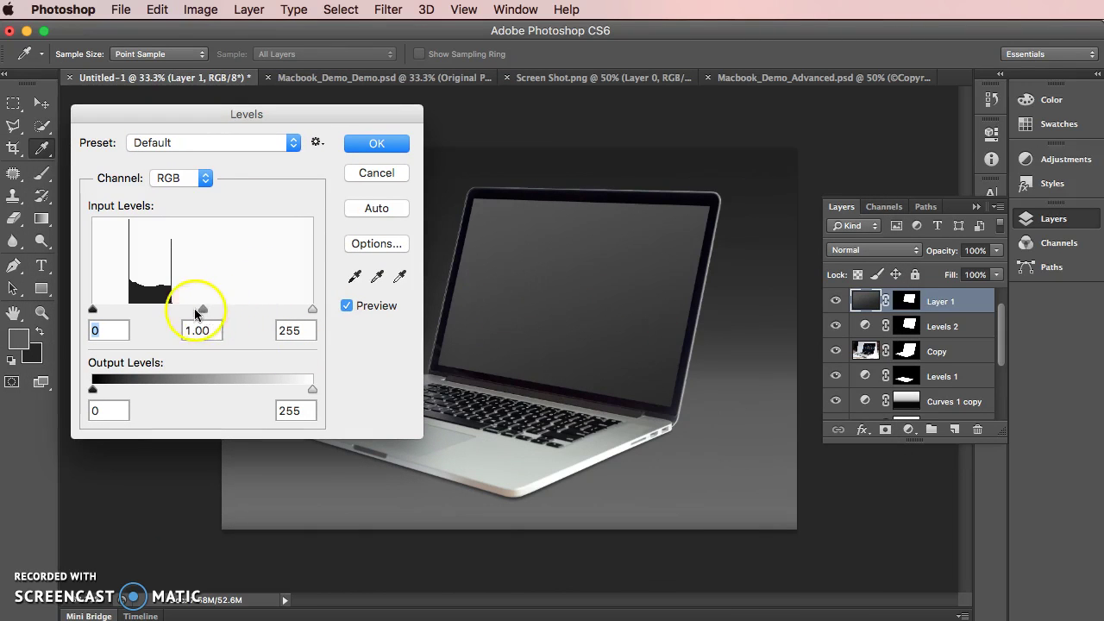
{"action": "mouse_move", "coordinate": [225, 310]}
{"action": "left_mouse_down"}
{"action": "mouse_move", "coordinate": [248, 310]}
{"action": "mouse_move", "coordinate": [227, 308]}
{"action": "mouse_move", "coordinate": [238, 310]}
{"action": "left_mouse_up"}
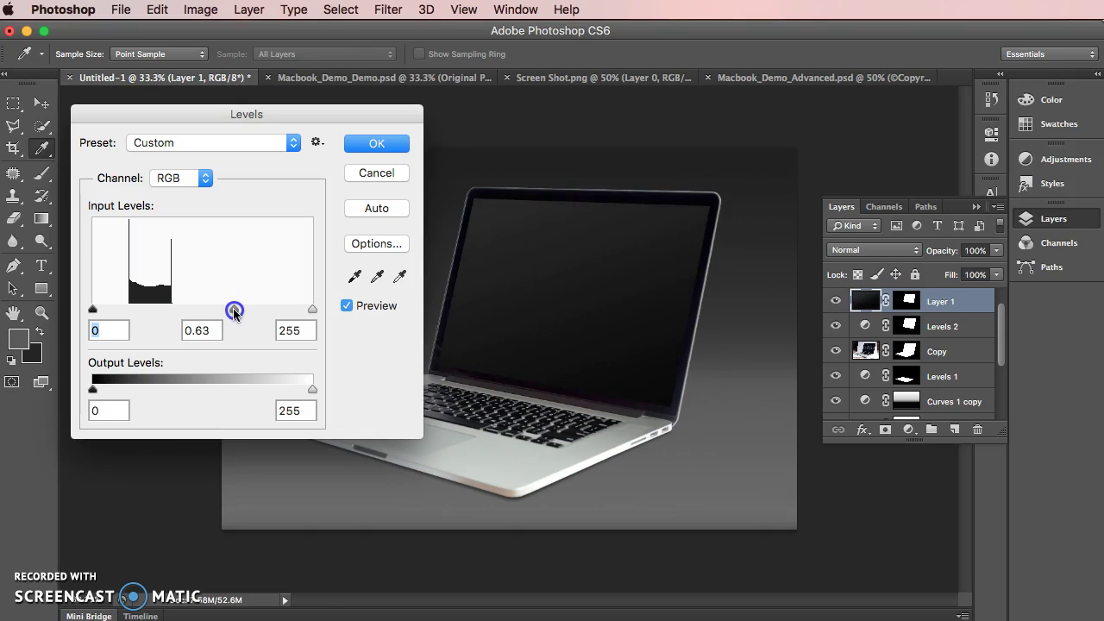
{"action": "left_click_drag", "start_coordinate": [92, 389], "coordinate": [106, 391]}
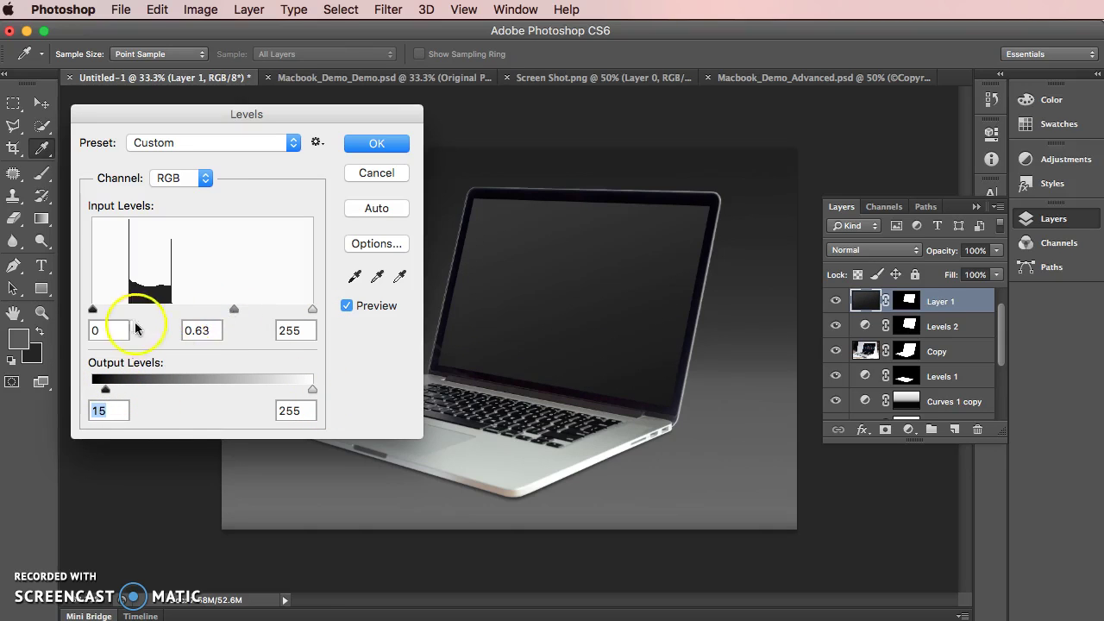
{"action": "left_click_drag", "start_coordinate": [234, 308], "coordinate": [249, 310]}
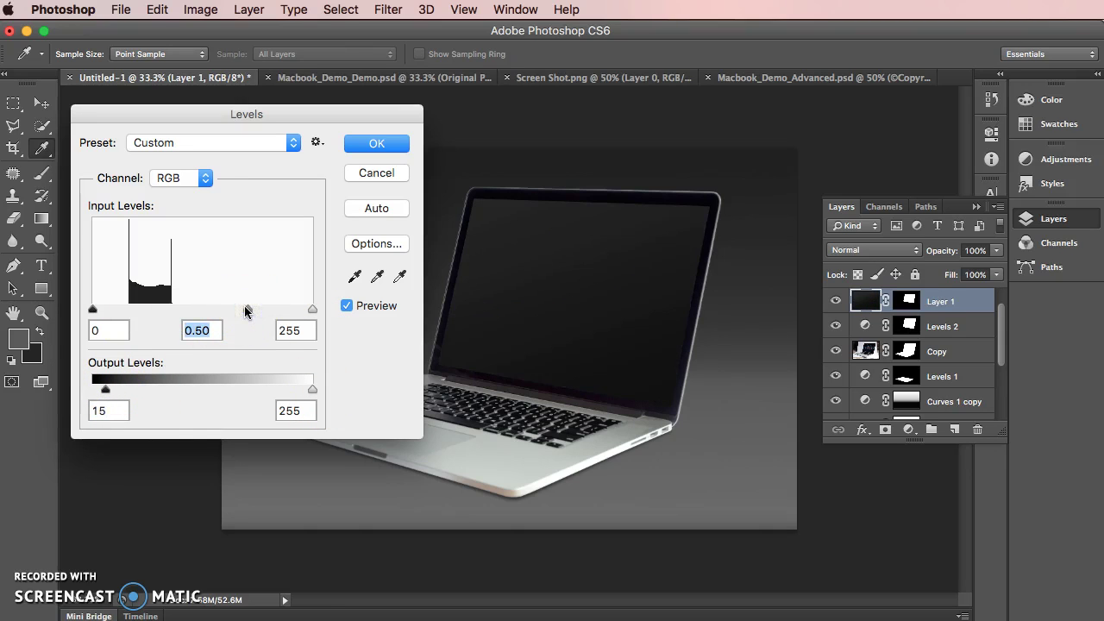
{"action": "left_click", "coordinate": [378, 141]}
{"action": "key", "text": "super+plus"}
{"action": "key", "text": "super+plus"}
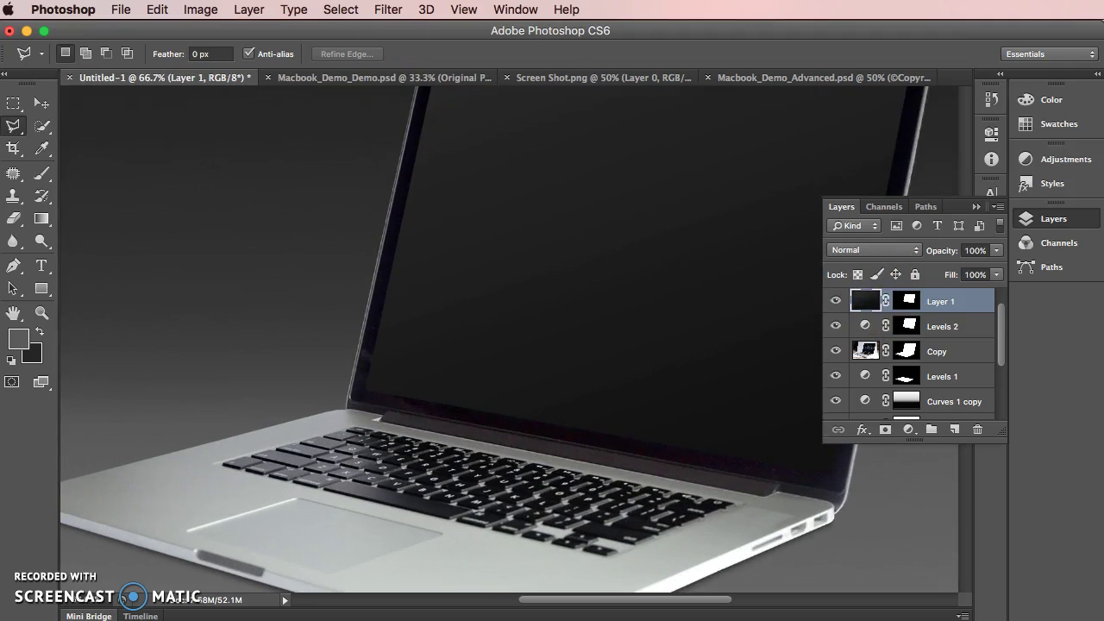
Apply Add Noise at 0.5% Uniform to Layer 1's dark screen.
{"action": "left_click", "coordinate": [388, 9]}
{"action": "left_click", "coordinate": [397, 28]}
{"action": "left_click", "coordinate": [388, 9]}
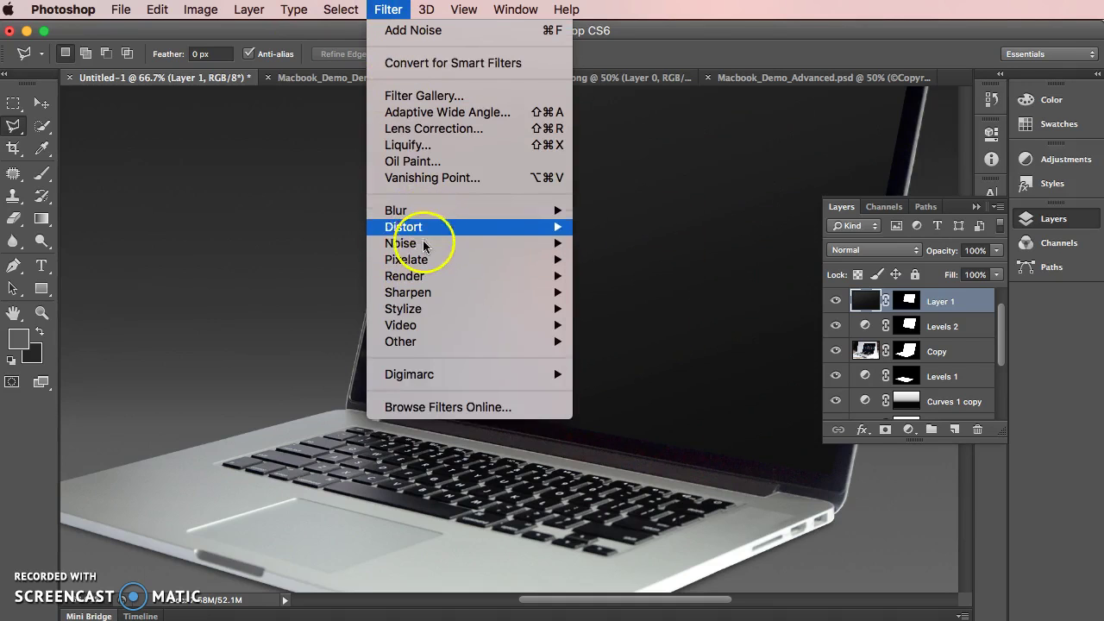
{"action": "mouse_move", "coordinate": [468, 250]}
{"action": "left_click", "coordinate": [645, 244]}
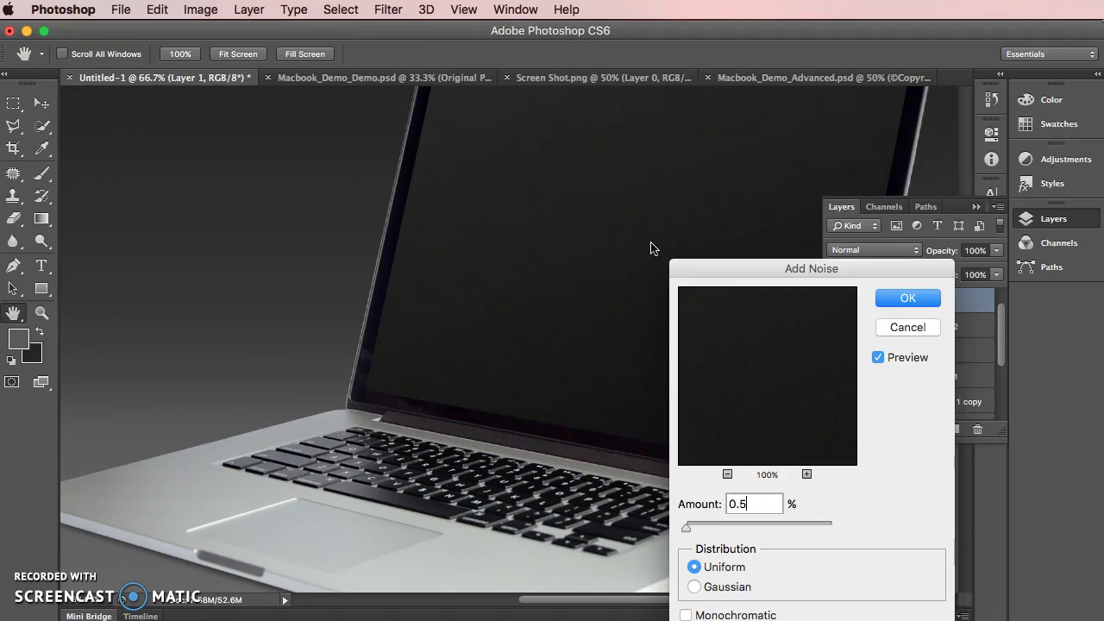
{"action": "key", "text": "Return"}
Zoom in and out to inspect the screen's noise texture against the whole laptop.
{"action": "key", "text": "l"}
{"action": "left_click", "coordinate": [629, 246]}
{"action": "key", "text": "super+minus"}
{"action": "left_click", "coordinate": [609, 406]}
{"action": "left_click", "coordinate": [513, 231]}
{"action": "left_click", "coordinate": [573, 324]}
{"action": "key", "text": "super+plus"}
{"action": "key", "text": "super+plus"}
{"action": "key", "text": "super+minus"}
{"action": "key", "text": "super+minus"}
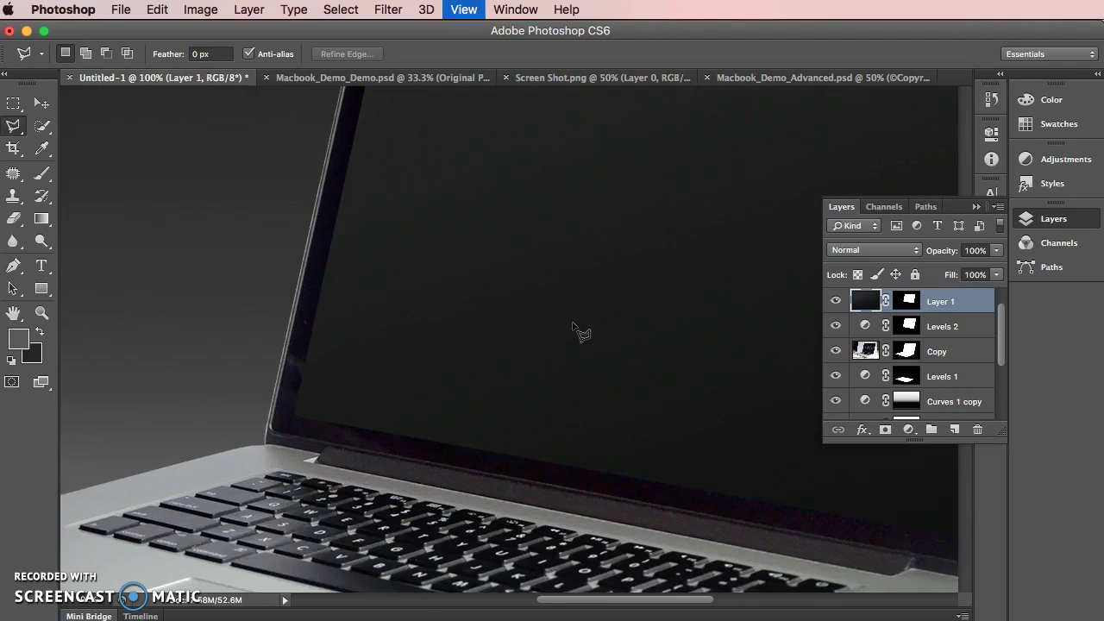
{"action": "key", "text": "super+minus"}
{"action": "key", "text": "super+plus"}
{"action": "key", "text": "super+plus"}
{"action": "left_click_drag", "start_coordinate": [867, 299], "coordinate": [560, 319]}
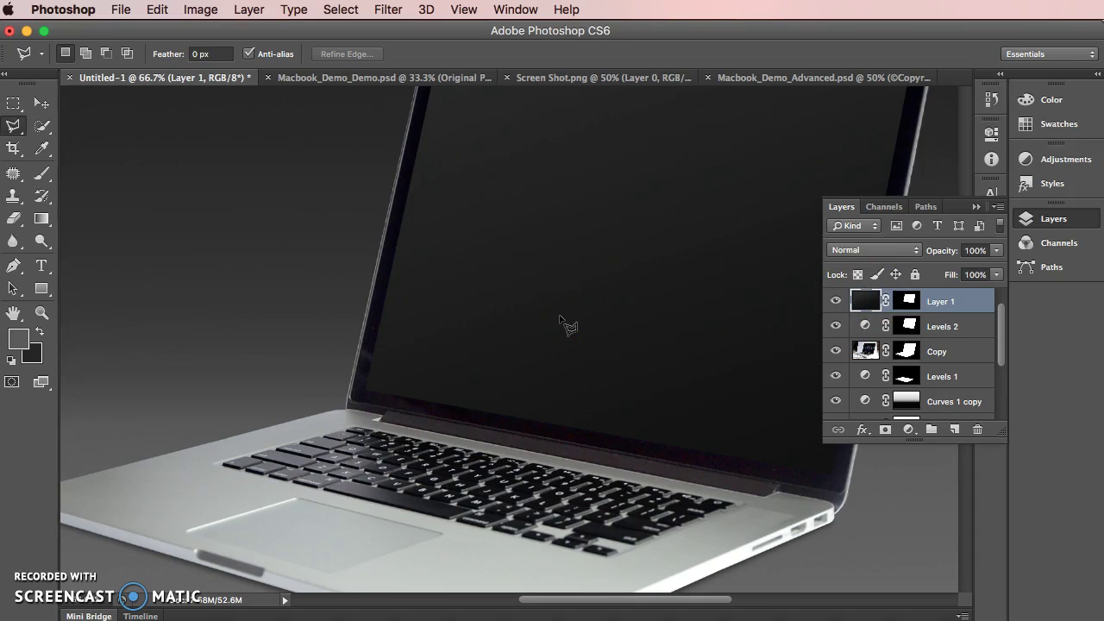
{"action": "key", "text": "super+minus"}
{"action": "key", "text": "super+minus"}
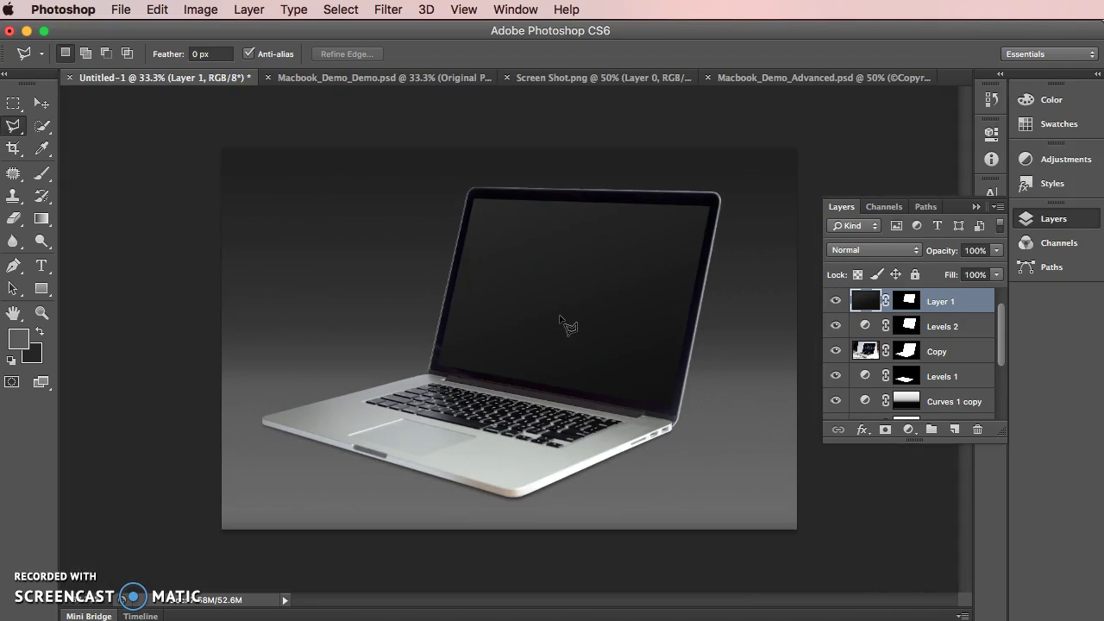
Add a Levels 3 adjustment above Levels 1 with output white lowered to 171.
{"action": "left_click", "coordinate": [835, 300]}
{"action": "left_click", "coordinate": [835, 300]}
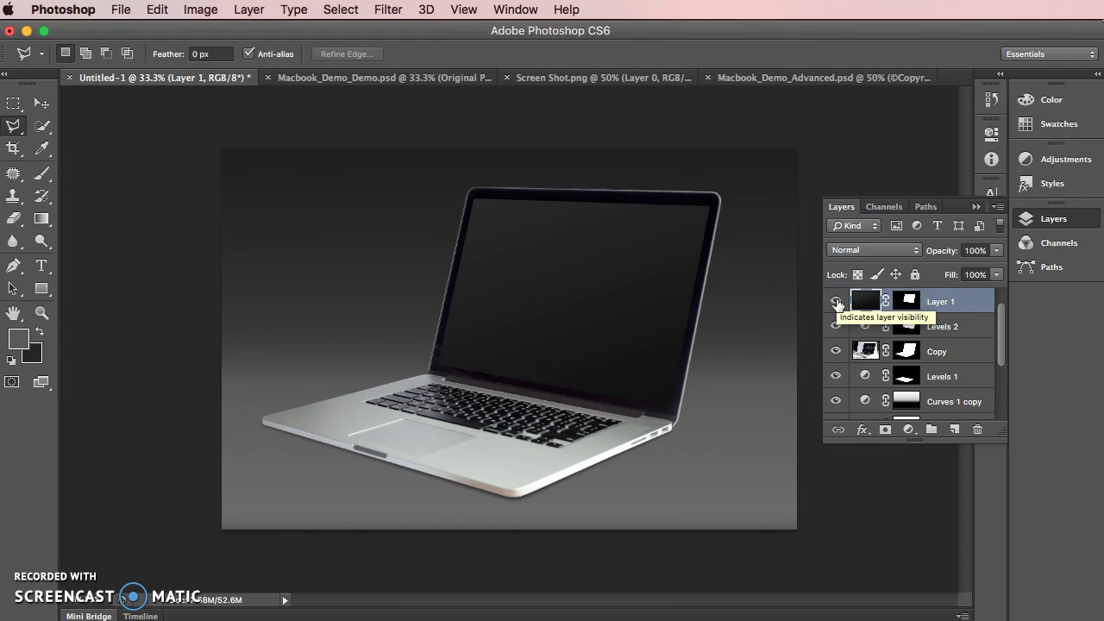
{"action": "left_click", "coordinate": [865, 376]}
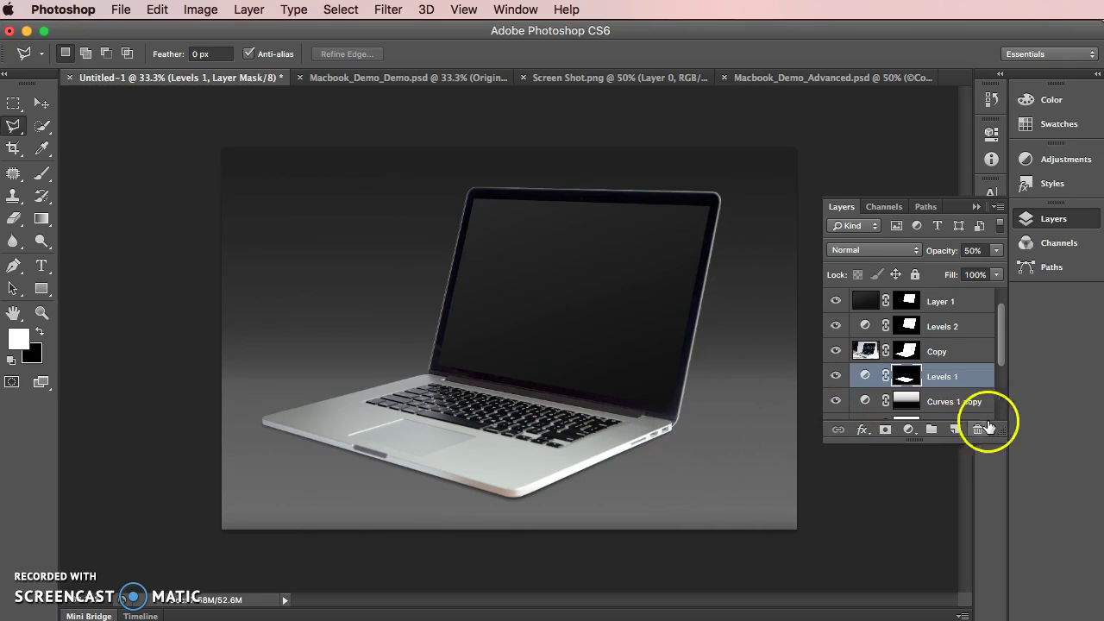
{"action": "left_click", "coordinate": [908, 429]}
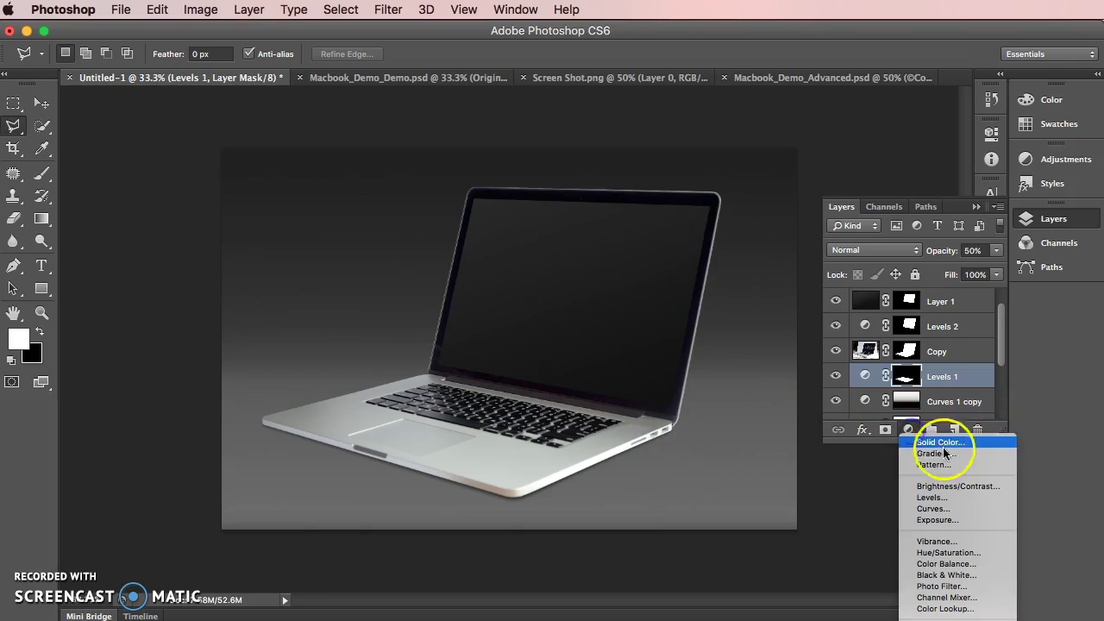
{"action": "left_click", "coordinate": [936, 499]}
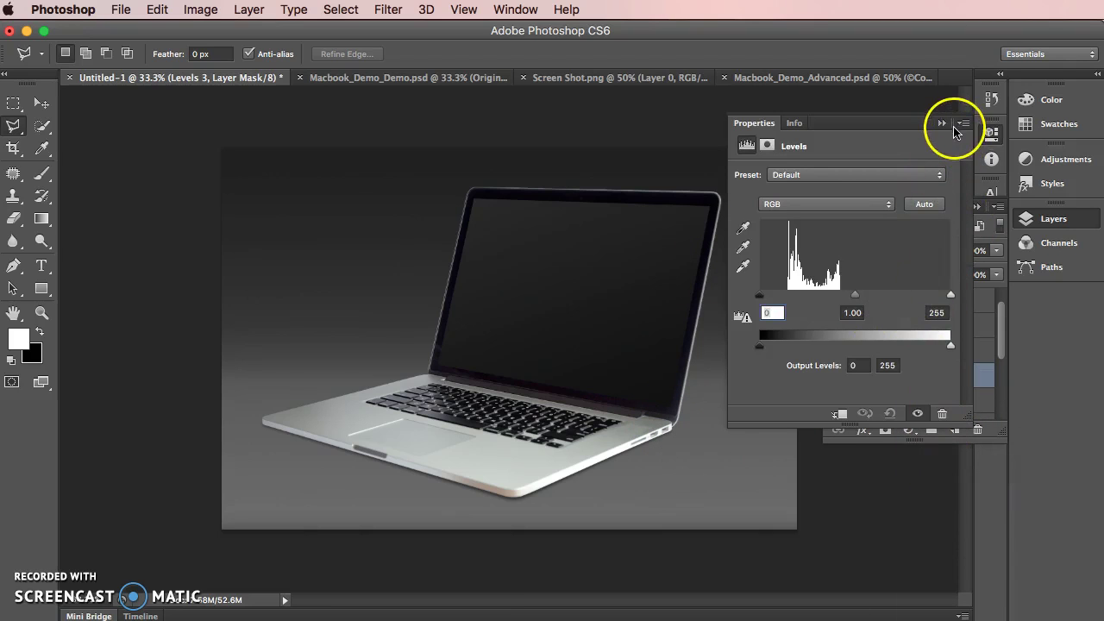
{"action": "left_click_drag", "start_coordinate": [931, 349], "coordinate": [876, 349]}
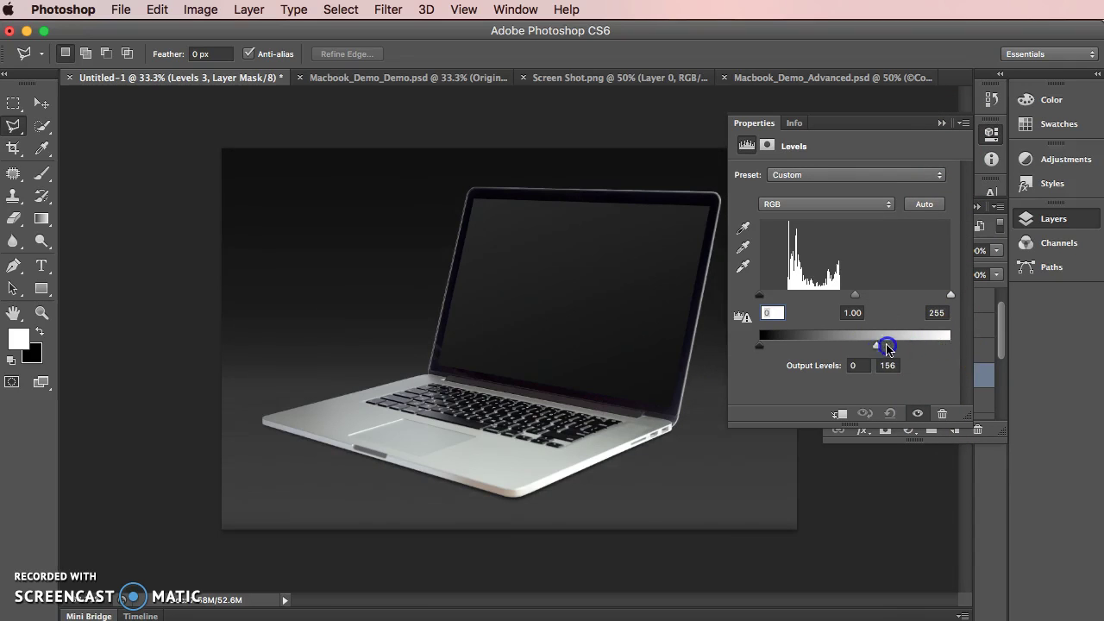
{"action": "left_click", "coordinate": [942, 124]}
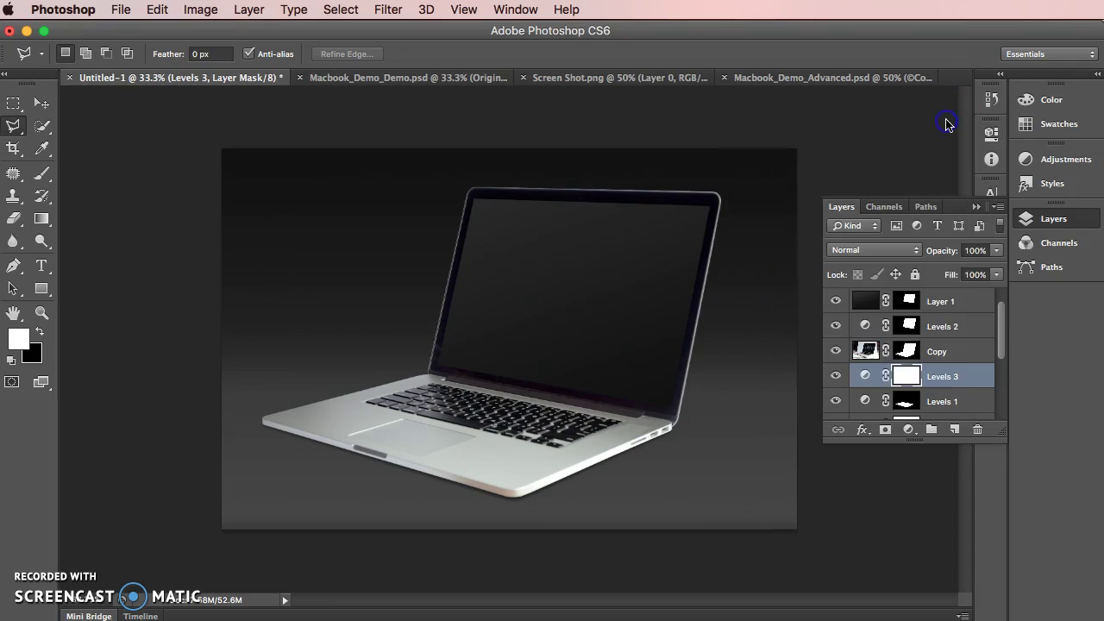
Invert the Levels 3 mask to solid black with Image > Adjustments > Invert.
{"action": "right_click", "coordinate": [902, 373]}
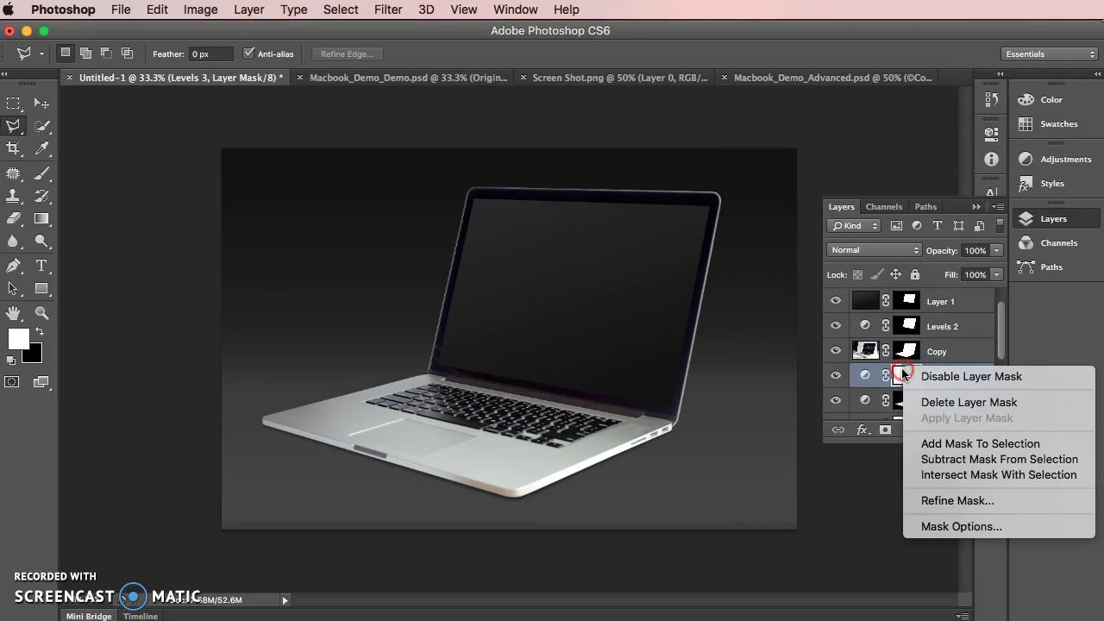
{"action": "left_click", "coordinate": [888, 380]}
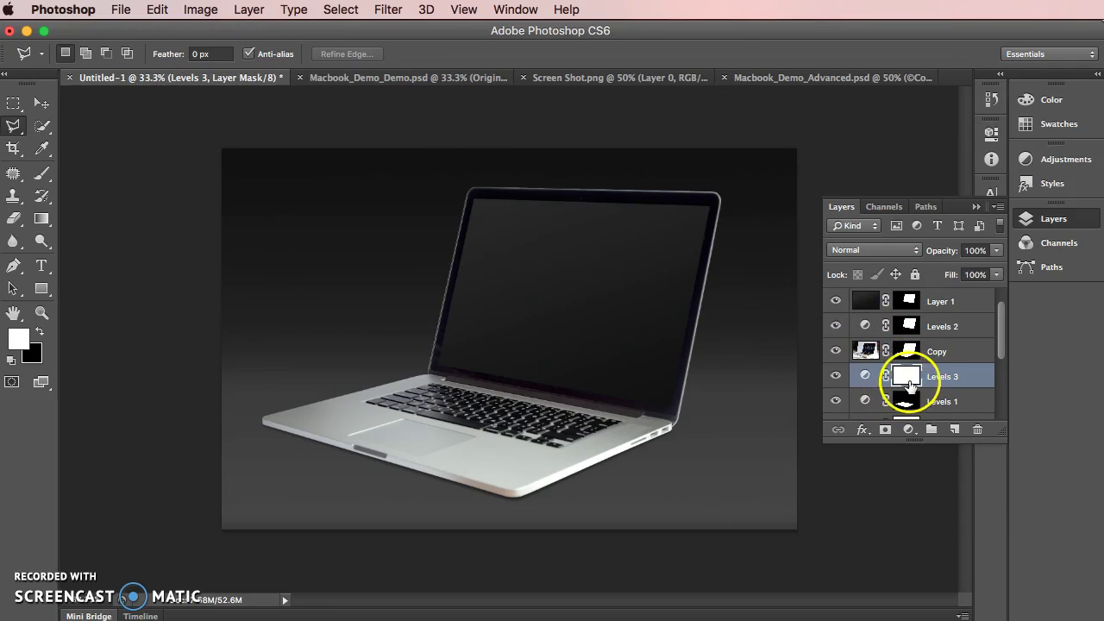
{"action": "left_click", "coordinate": [202, 10]}
{"action": "mouse_move", "coordinate": [218, 28]}
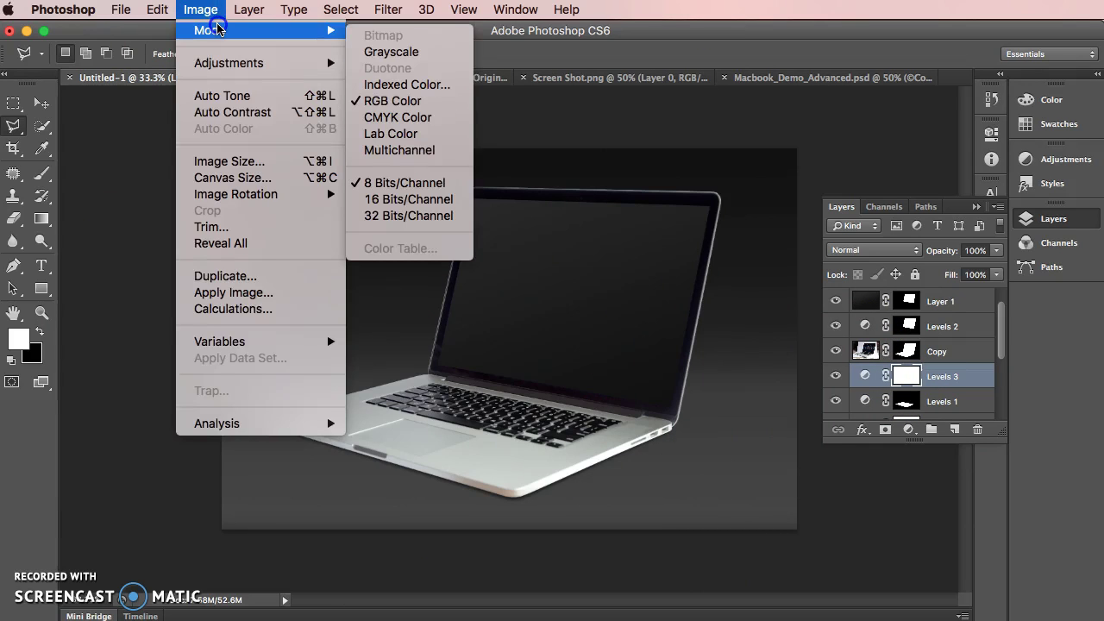
{"action": "mouse_move", "coordinate": [160, 7]}
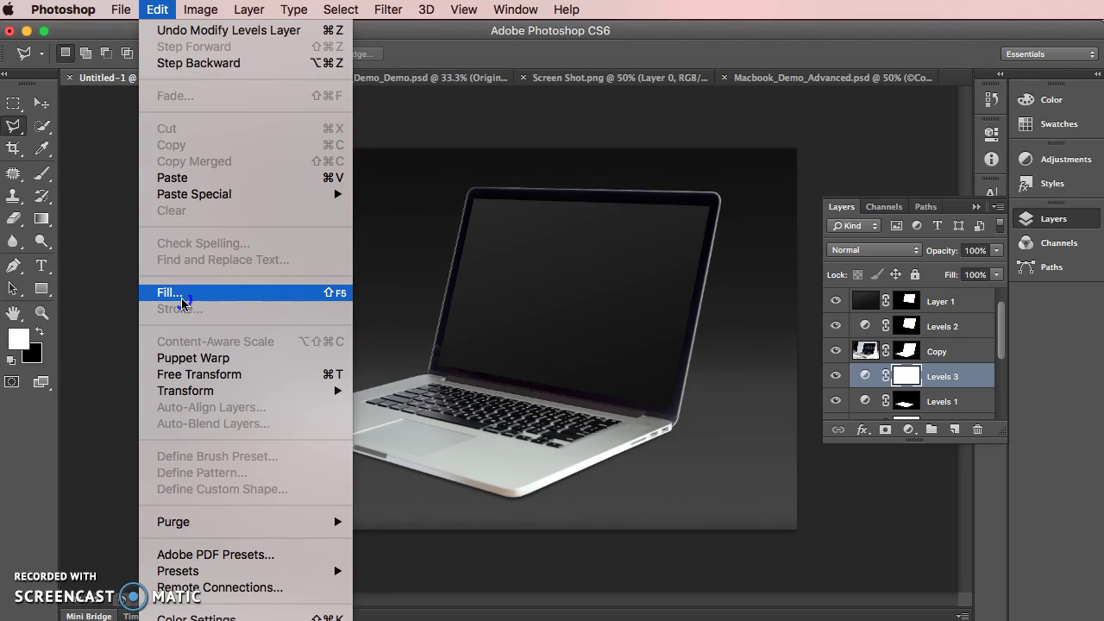
{"action": "mouse_move", "coordinate": [214, 5]}
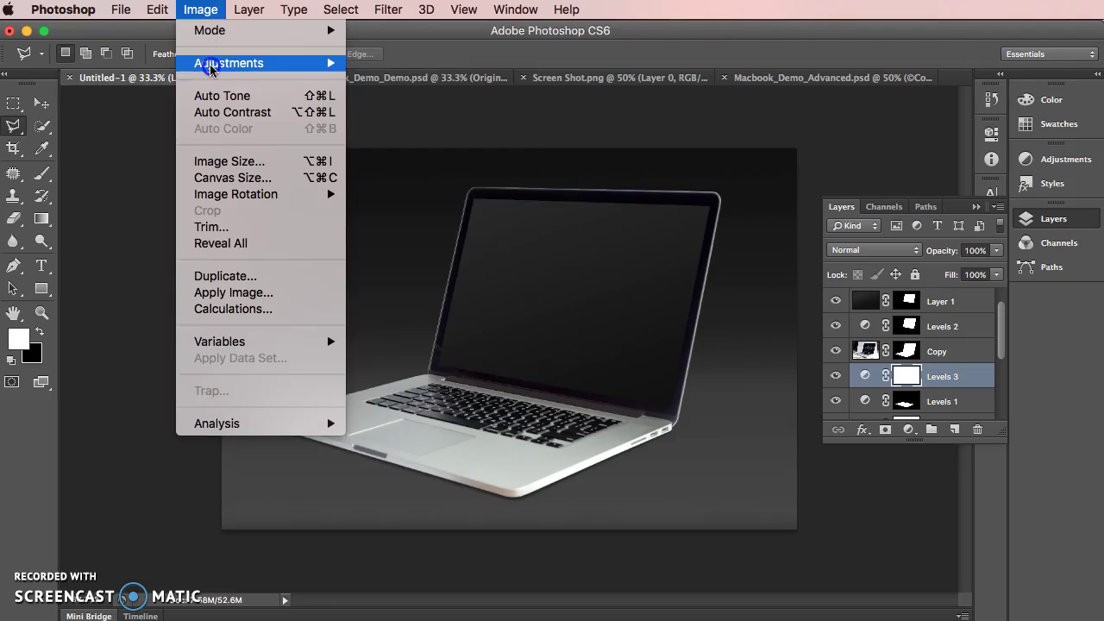
{"action": "mouse_move", "coordinate": [229, 63]}
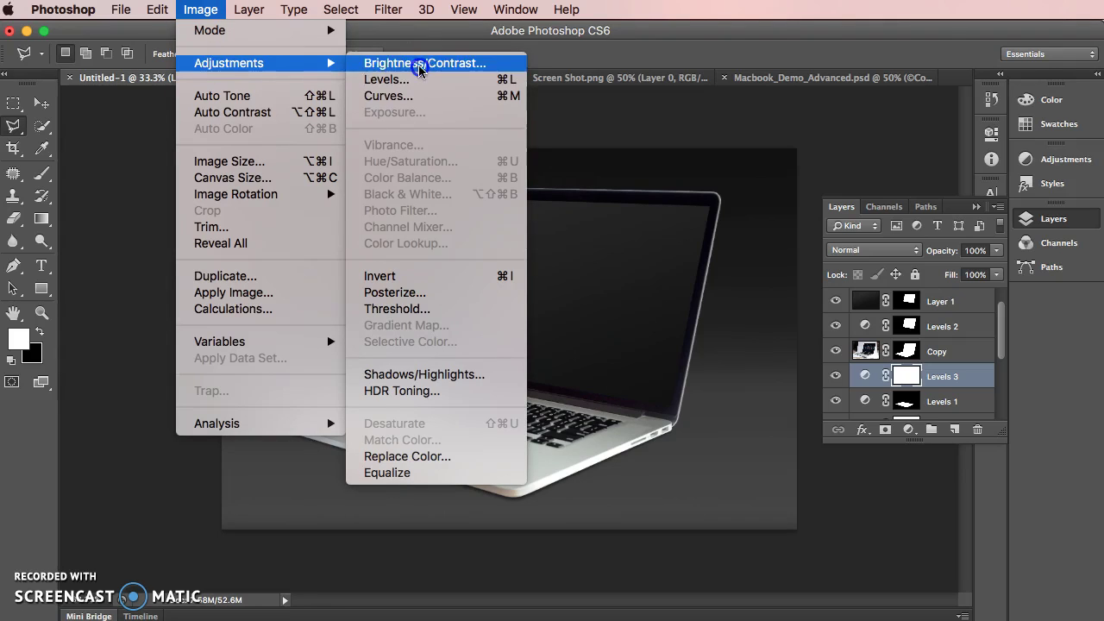
{"action": "left_click", "coordinate": [419, 276]}
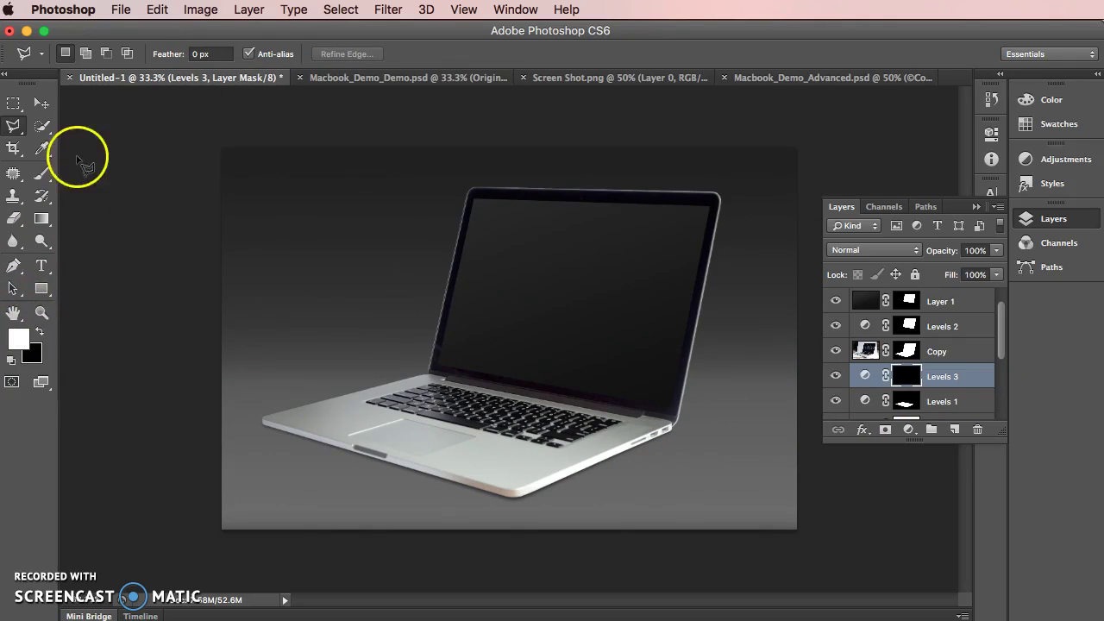
{"action": "left_click", "coordinate": [42, 172]}
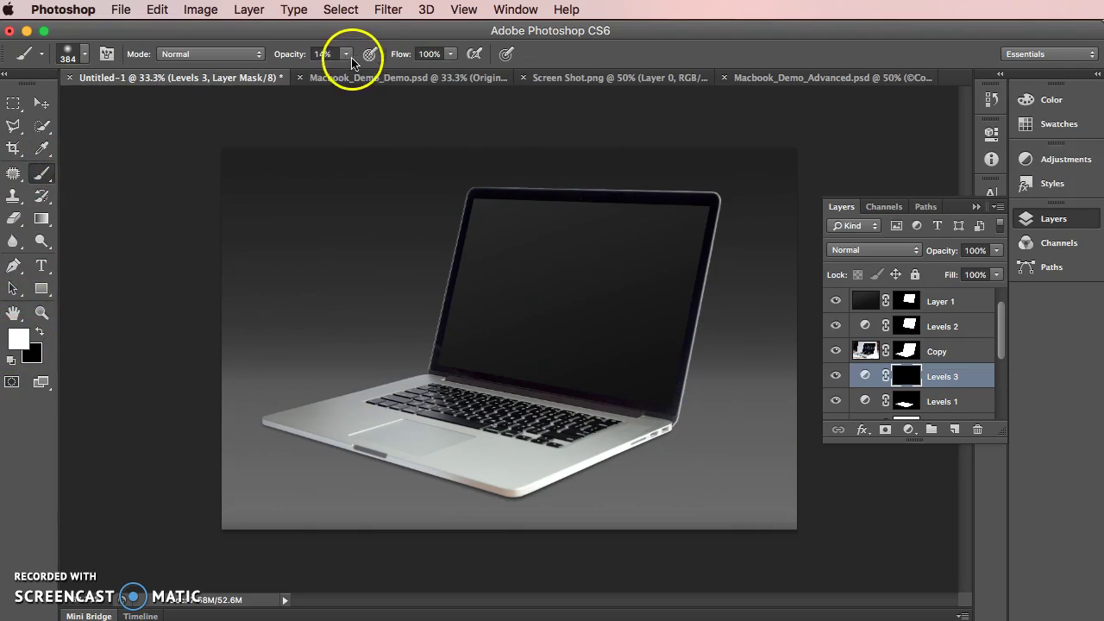
Paint white with a 165 px soft brush on the Levels 3 mask at the laptop's lower-right corner.
{"action": "right_click", "coordinate": [712, 405]}
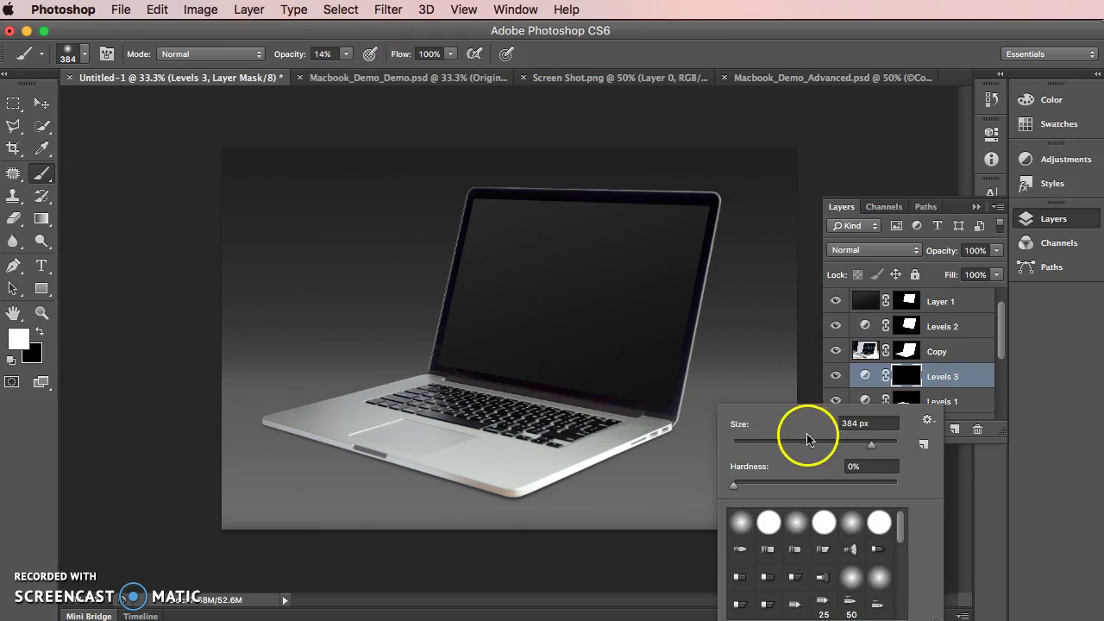
{"action": "left_click_drag", "start_coordinate": [844, 448], "coordinate": [842, 445]}
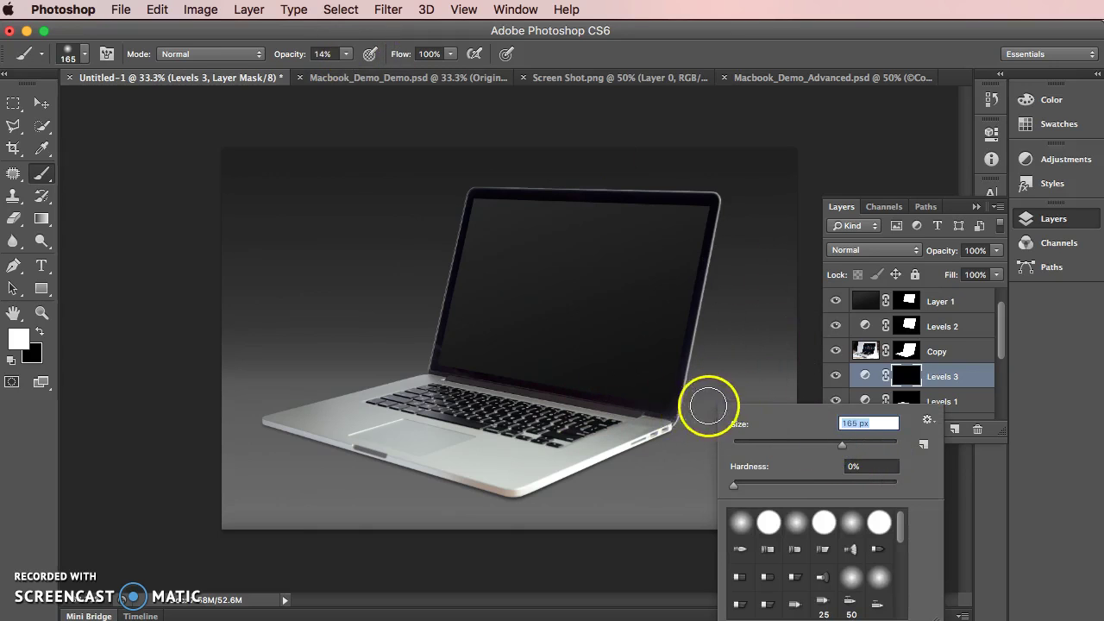
{"action": "left_click", "coordinate": [653, 418]}
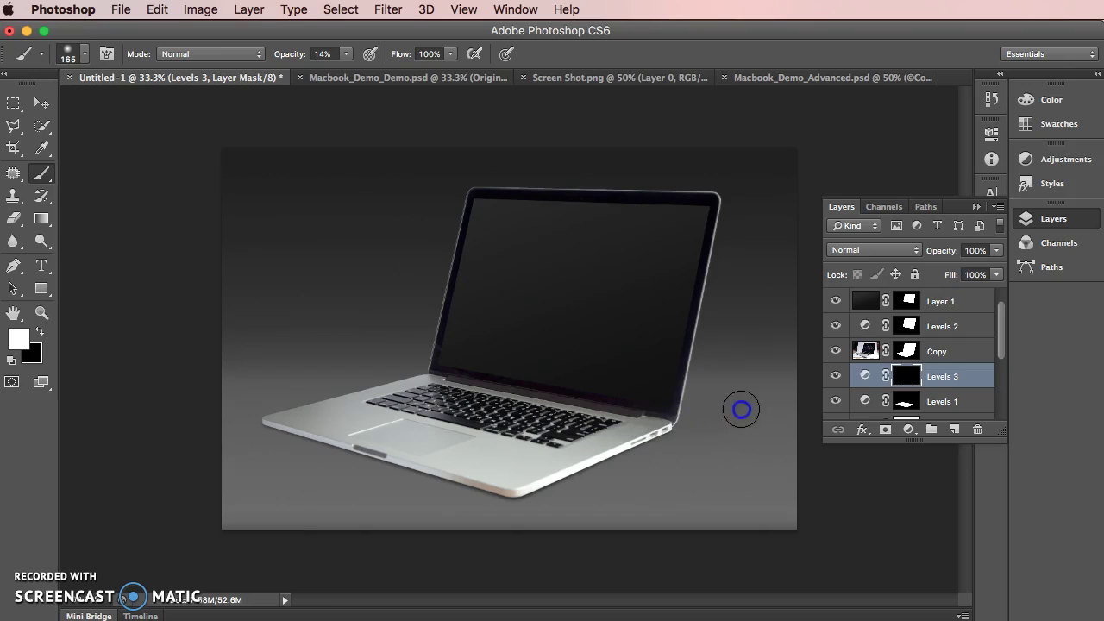
{"action": "left_click", "coordinate": [699, 408]}
{"action": "left_click", "coordinate": [663, 409]}
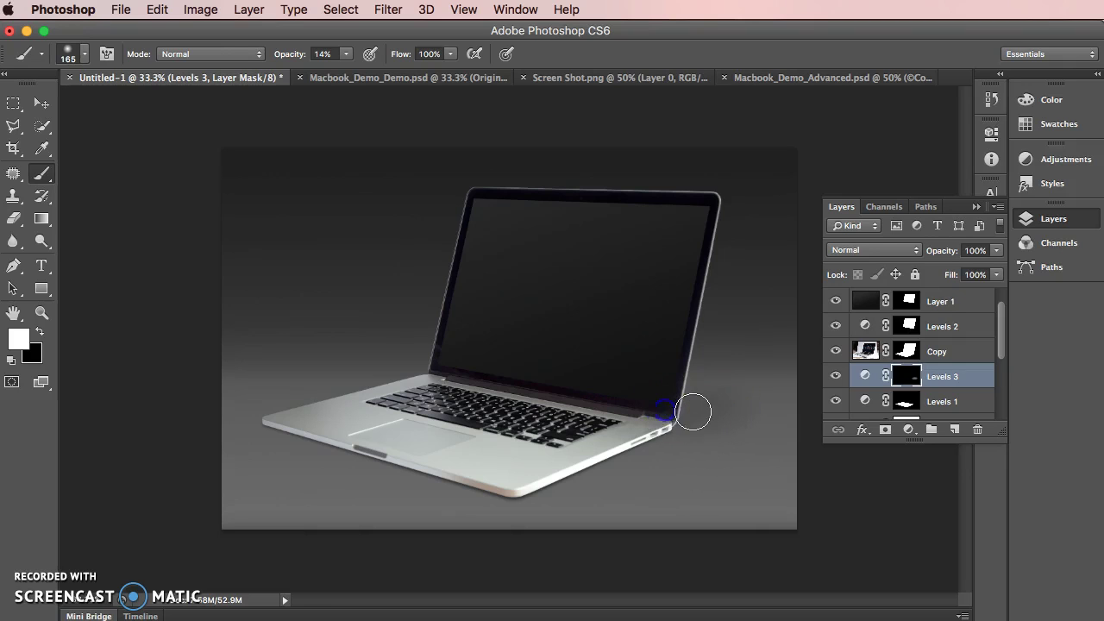
{"action": "left_click", "coordinate": [693, 410]}
{"action": "left_click", "coordinate": [561, 370]}
{"action": "left_click", "coordinate": [610, 374]}
{"action": "left_click", "coordinate": [690, 389]}
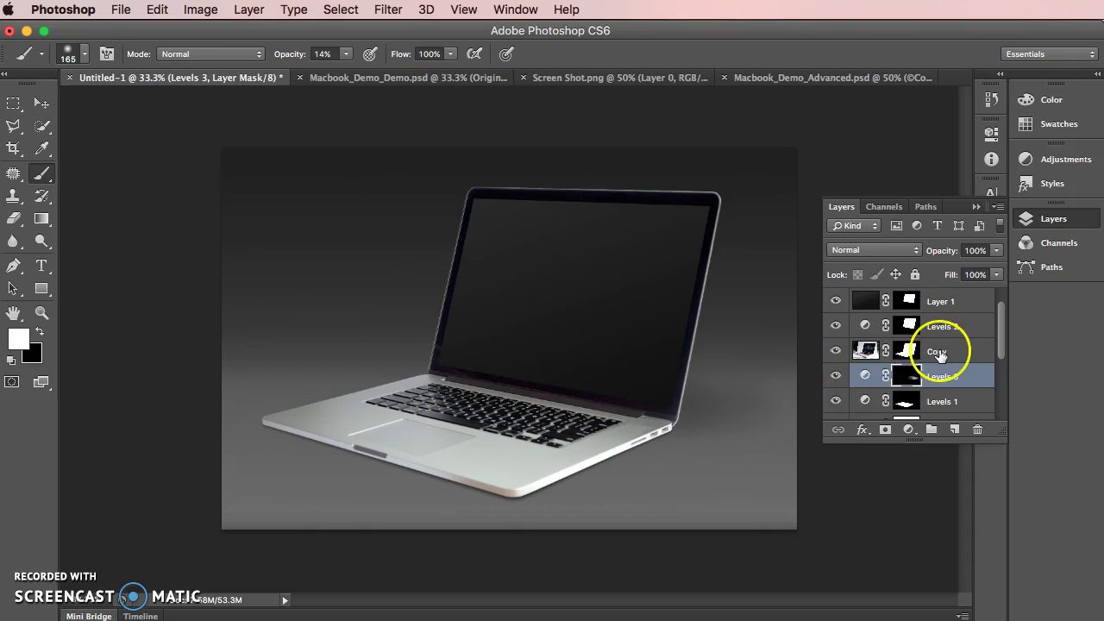
Feather the Levels 3 mask edge by 9 px.
{"action": "double_click", "coordinate": [913, 379]}
{"action": "left_click_drag", "start_coordinate": [783, 295], "coordinate": [818, 298]}
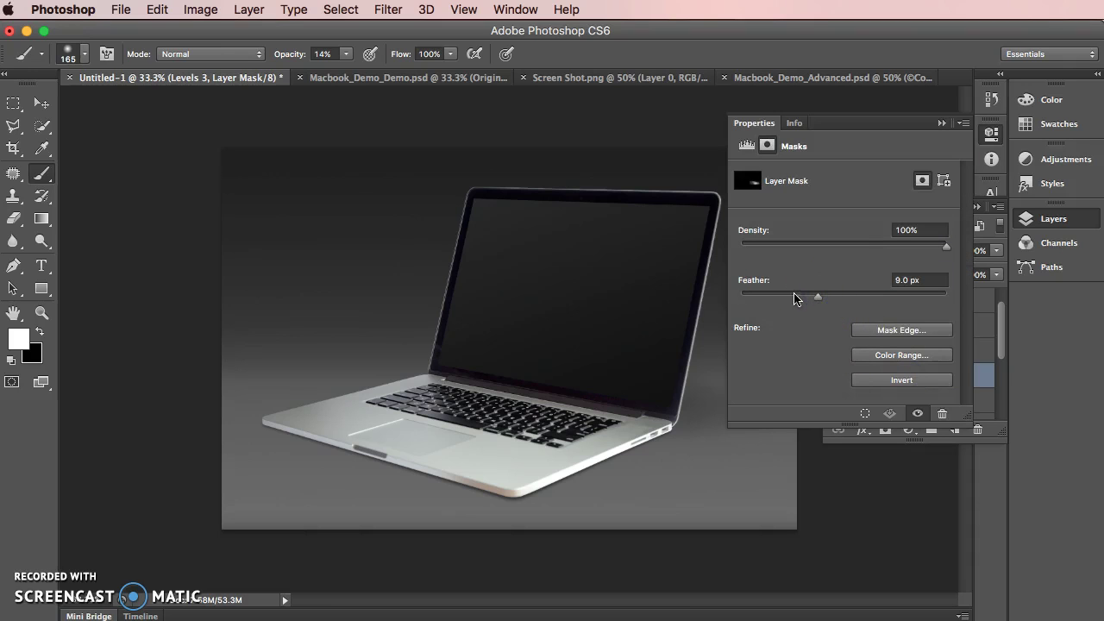
{"action": "left_click", "coordinate": [941, 122]}
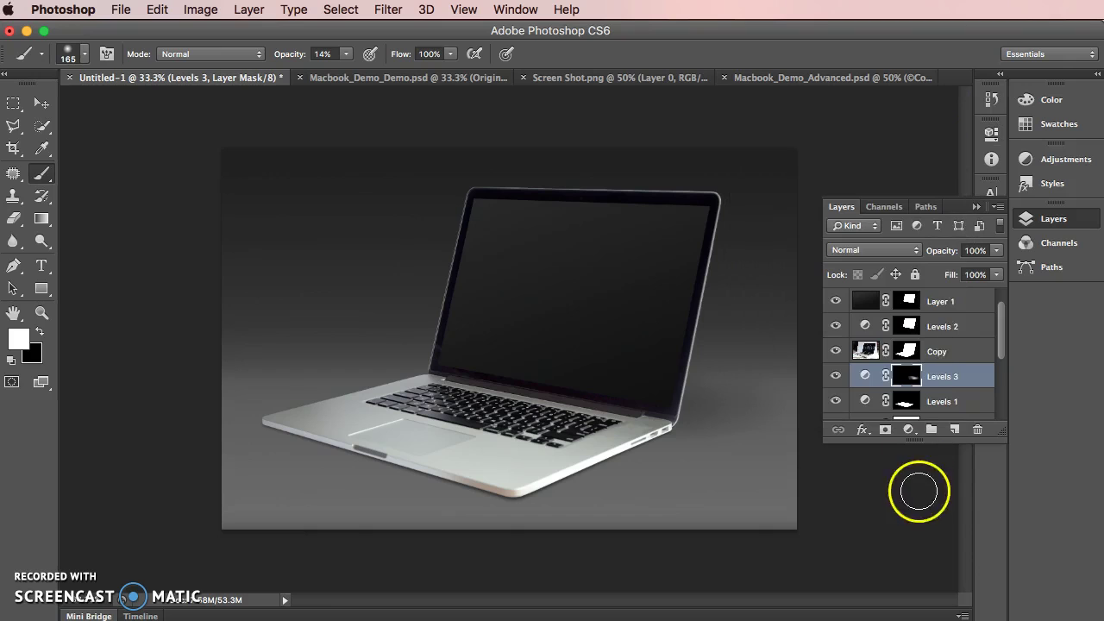
{"action": "mouse_move", "coordinate": [759, 438]}
{"action": "left_mouse_down"}
{"action": "mouse_move", "coordinate": [705, 436]}
{"action": "mouse_move", "coordinate": [769, 426]}
{"action": "mouse_move", "coordinate": [725, 436]}
{"action": "mouse_move", "coordinate": [758, 429]}
{"action": "left_mouse_up"}
Set the Levels 3 layer opacity to 60%.
{"action": "left_click", "coordinate": [996, 250]}
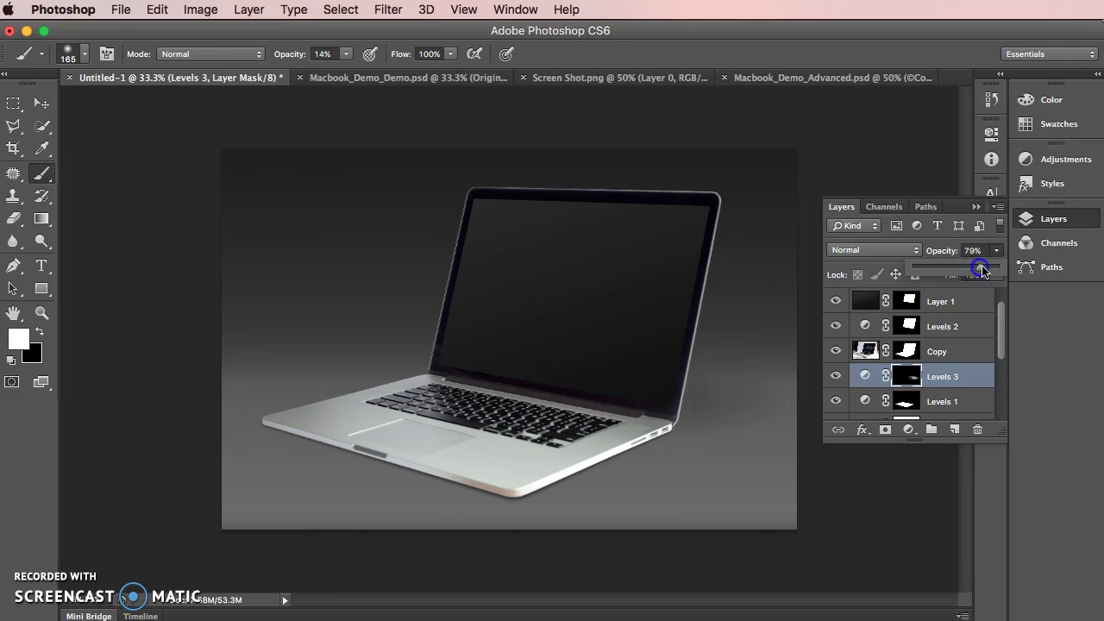
{"action": "left_click", "coordinate": [688, 422]}
{"action": "left_click", "coordinate": [957, 249]}
{"action": "type", "text": "60"}
{"action": "left_click", "coordinate": [234, 147]}
{"action": "left_click", "coordinate": [8, 107]}
{"action": "left_click", "coordinate": [751, 194]}
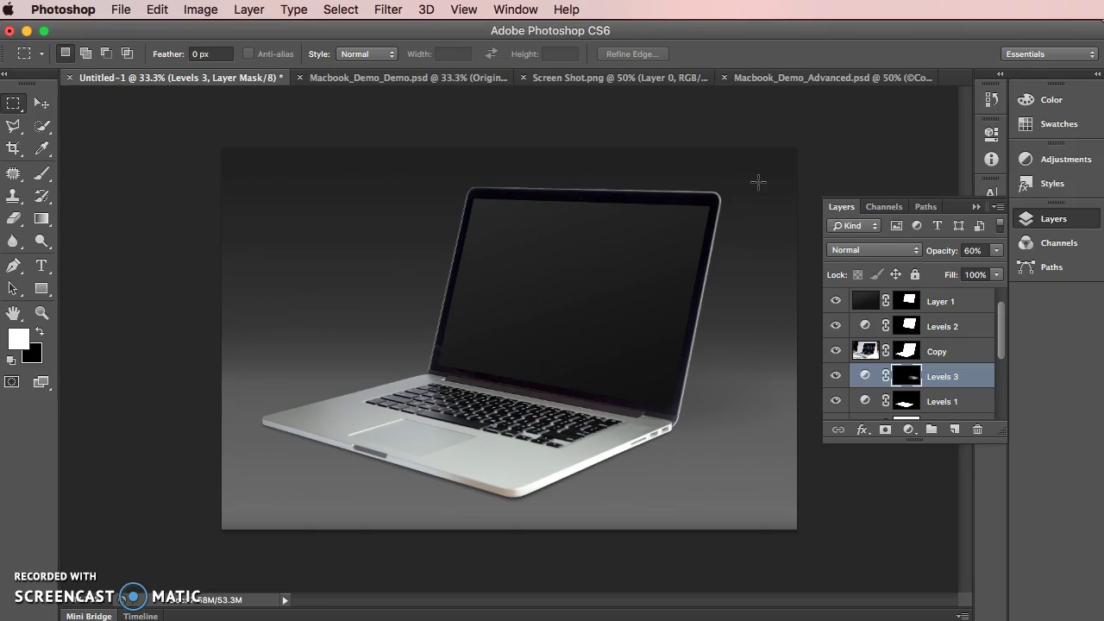
Select the Grey layer and draw a rectangle shape covering the whole canvas.
{"action": "left_click_drag", "start_coordinate": [1005, 345], "coordinate": [1005, 413]}
{"action": "scroll", "coordinate": [914, 398], "scroll_direction": "up", "scroll_amount": 1}
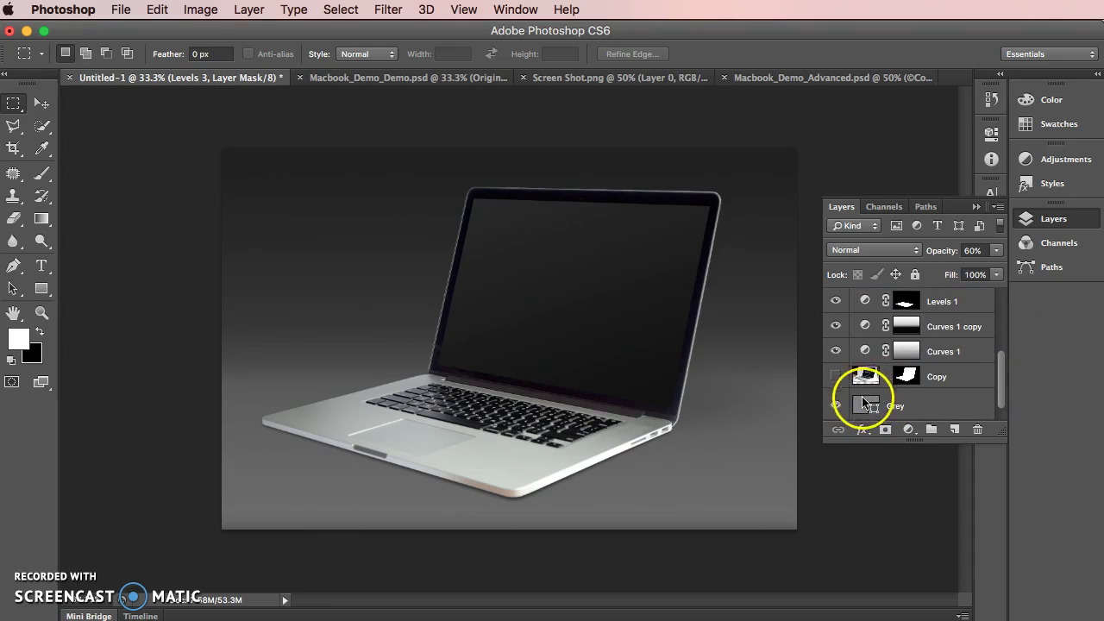
{"action": "left_click", "coordinate": [862, 406]}
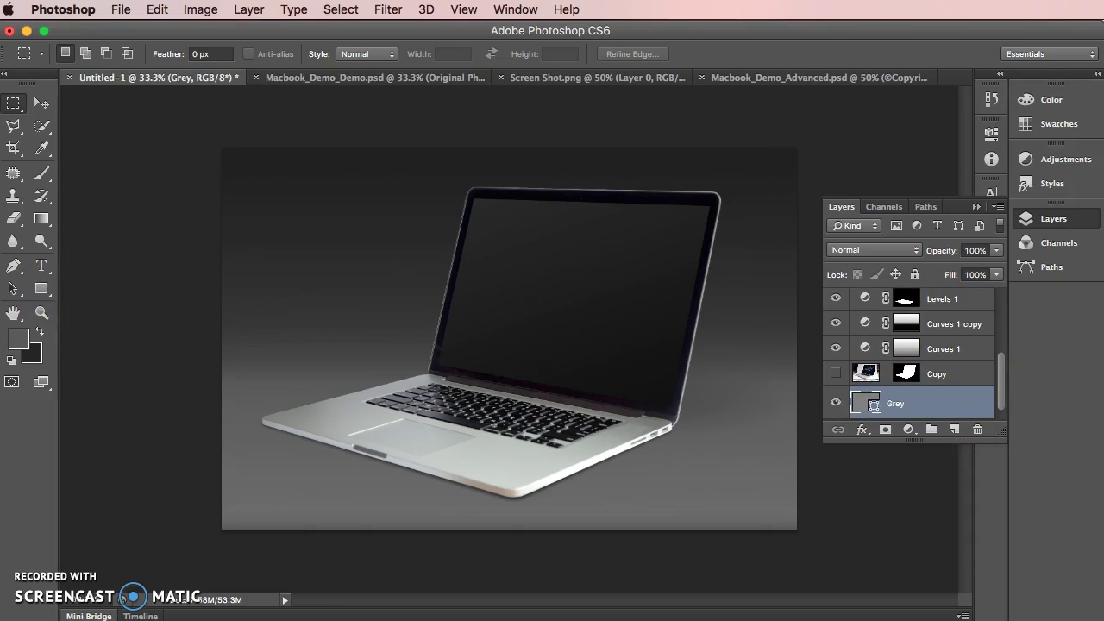
{"action": "left_click", "coordinate": [37, 283]}
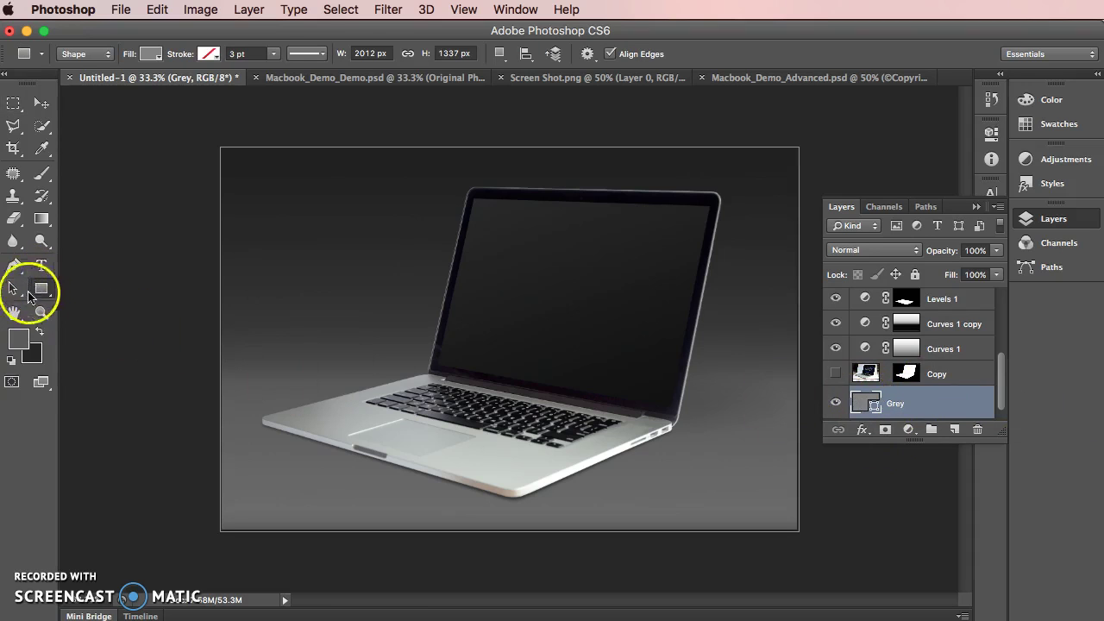
{"action": "left_click", "coordinate": [7, 76]}
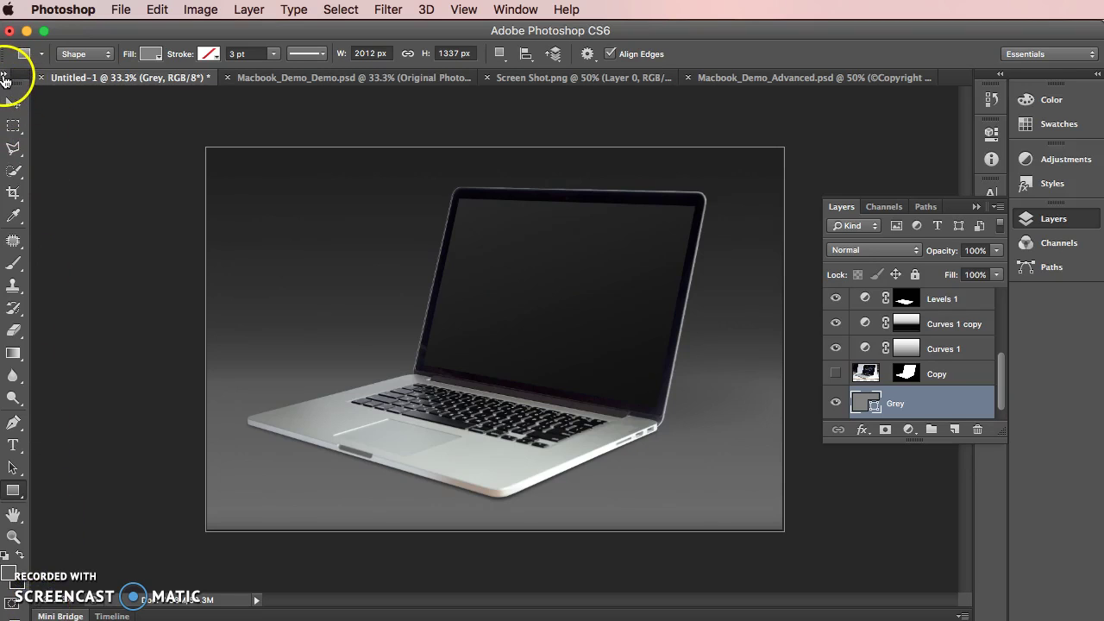
{"action": "left_click", "coordinate": [6, 77]}
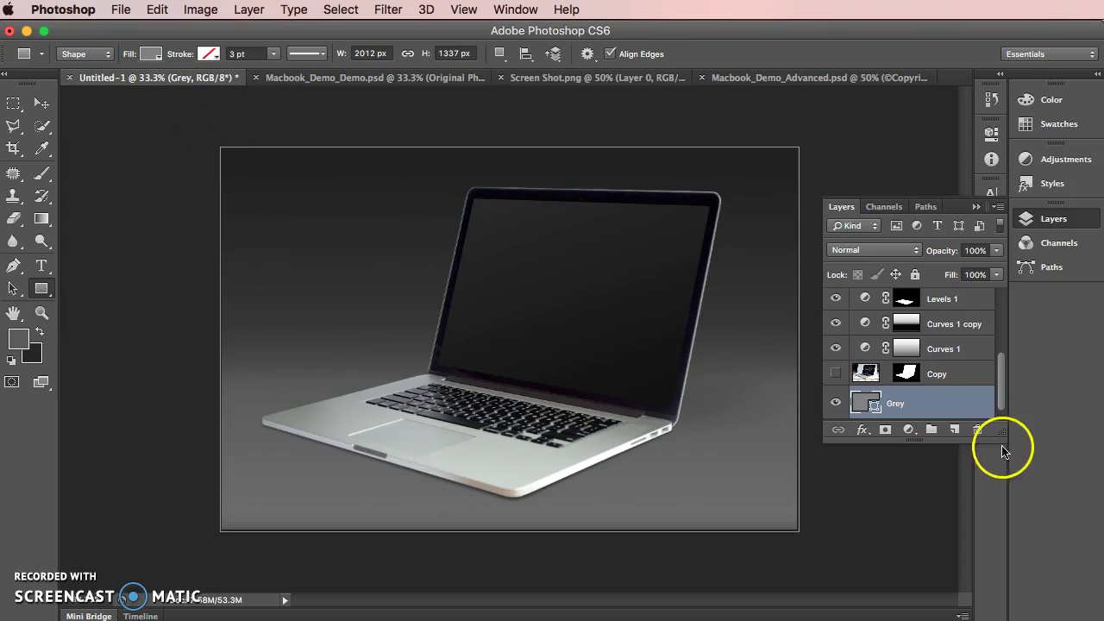
{"action": "left_click_drag", "start_coordinate": [213, 143], "coordinate": [804, 537]}
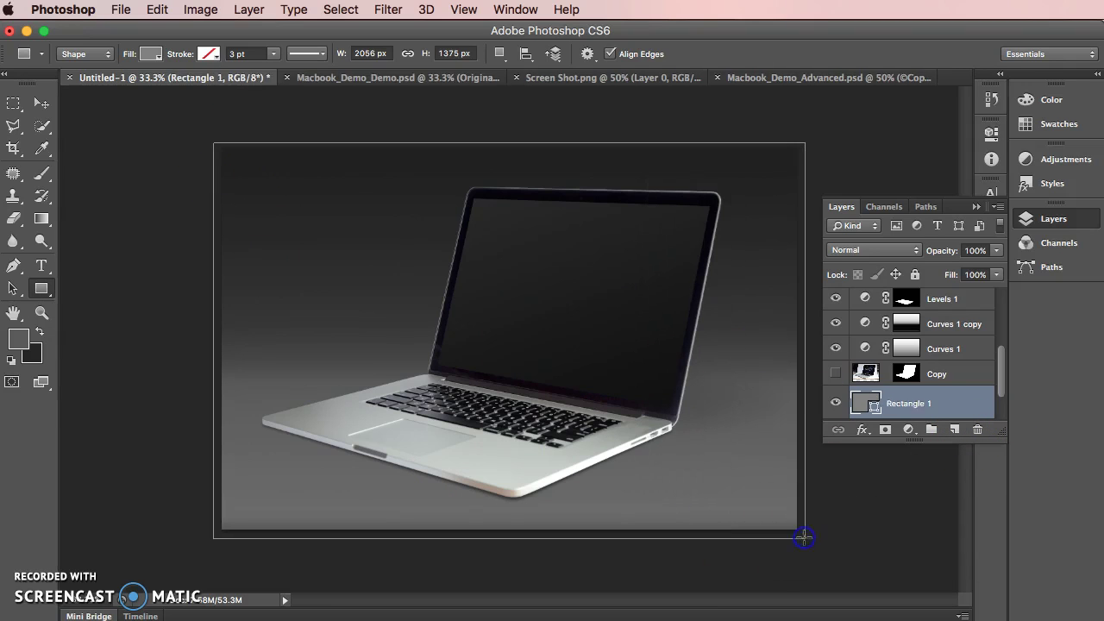
Fill the new rectangle with muted dark purple #4f3c52.
{"action": "double_click", "coordinate": [857, 403]}
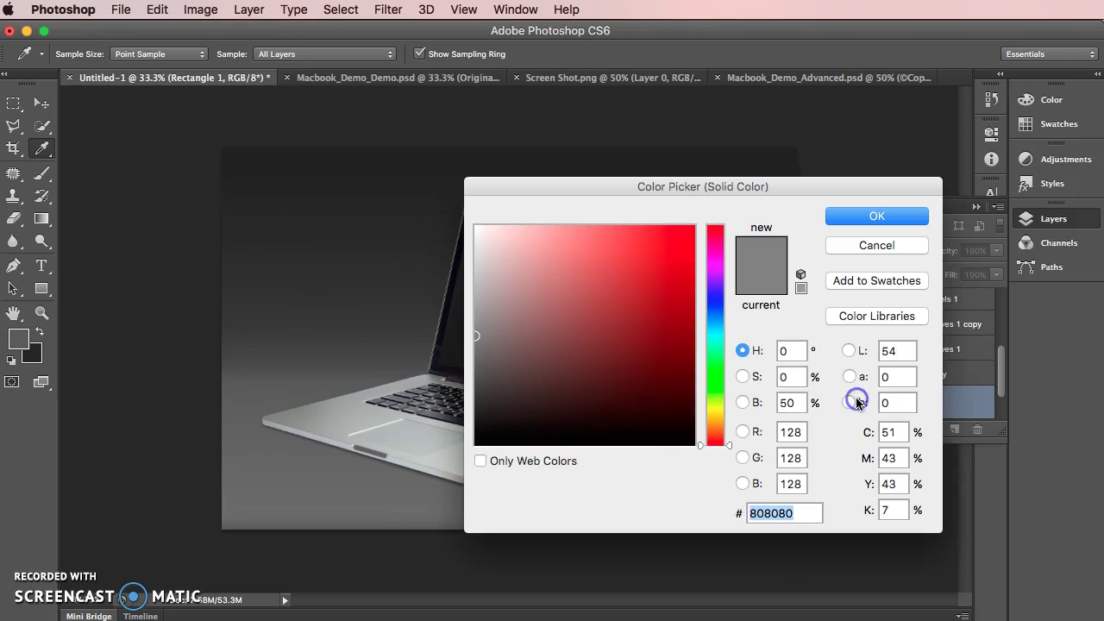
{"action": "left_click_drag", "start_coordinate": [547, 365], "coordinate": [712, 218]}
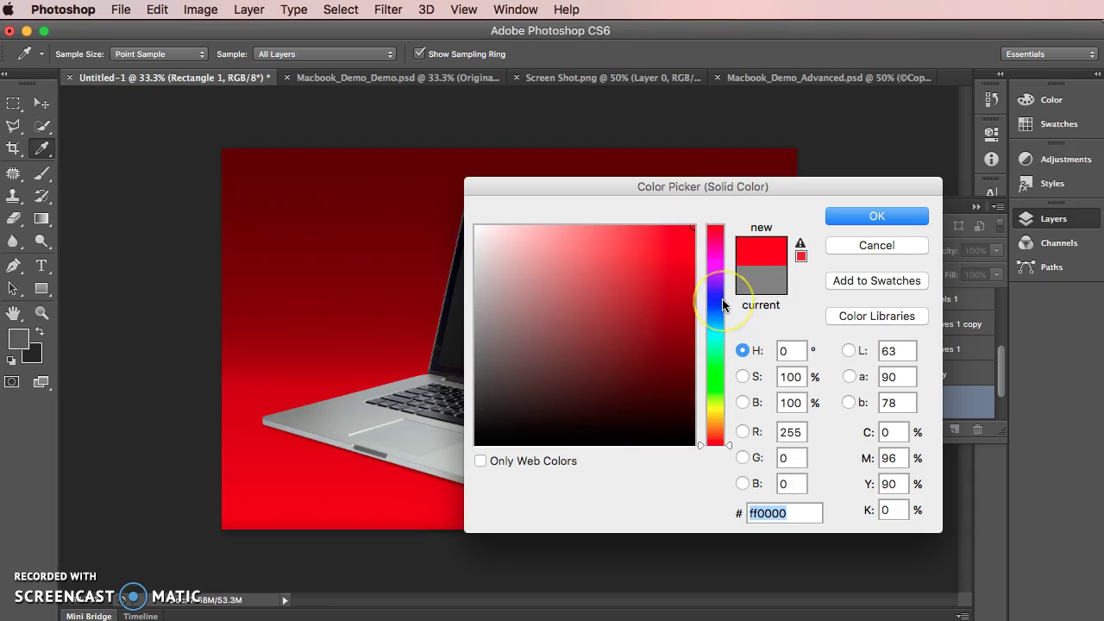
{"action": "left_click", "coordinate": [712, 266]}
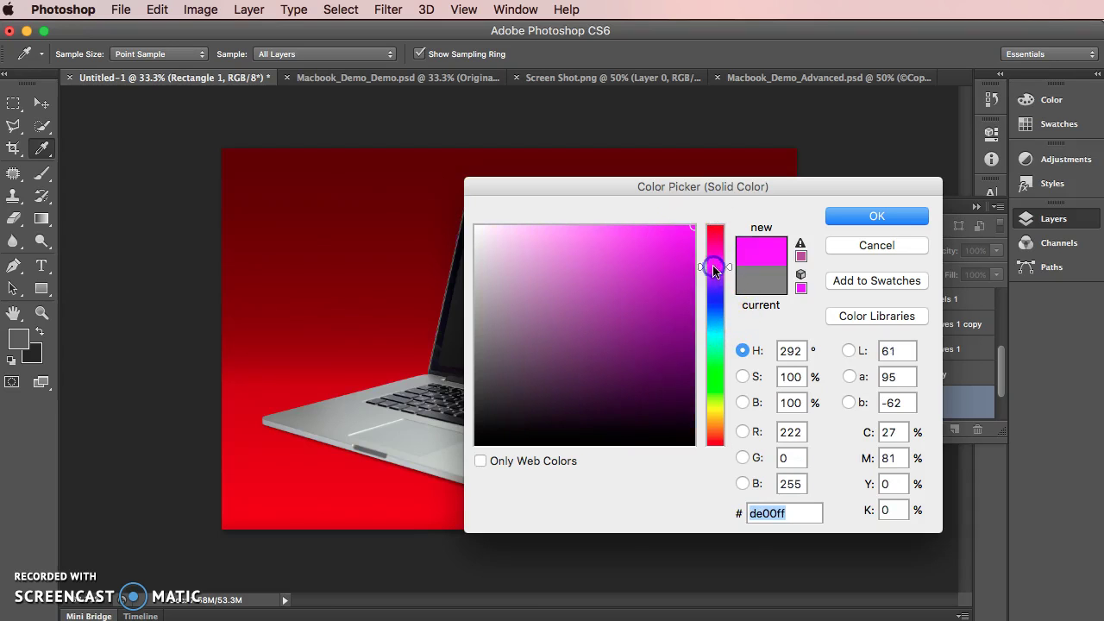
{"action": "left_click", "coordinate": [578, 374]}
{"action": "left_click_drag", "start_coordinate": [536, 386], "coordinate": [541, 377]}
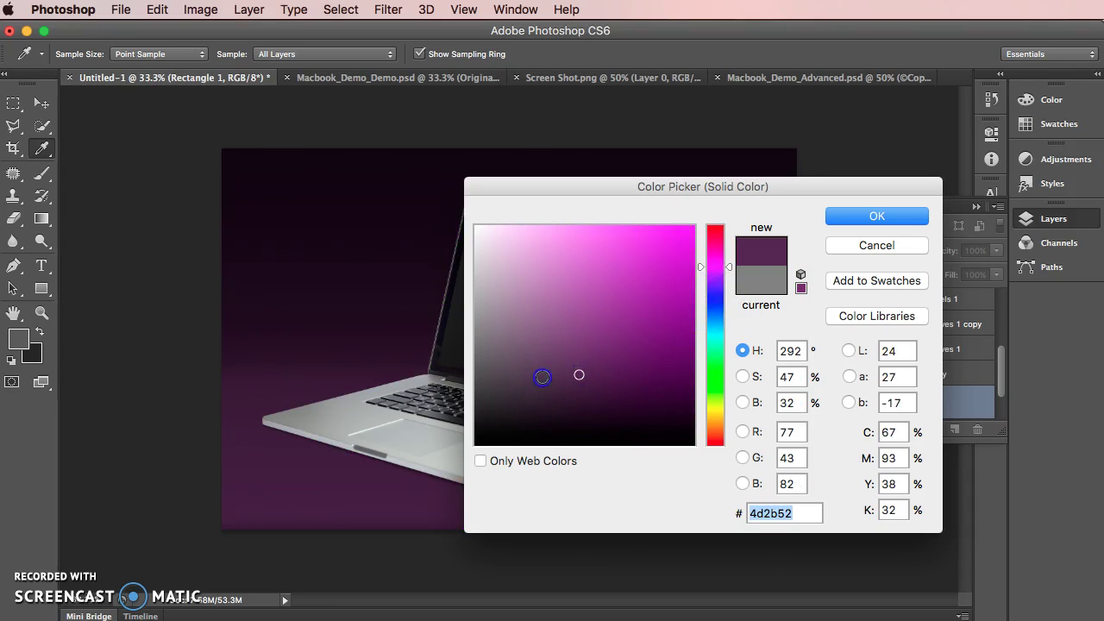
{"action": "left_click", "coordinate": [519, 386]}
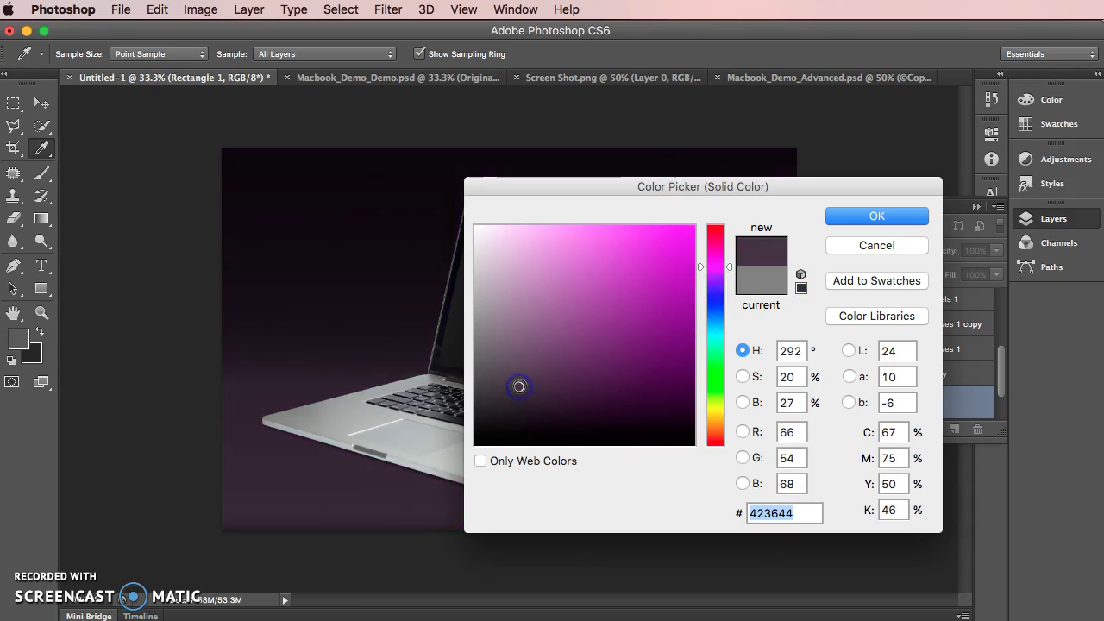
{"action": "left_click_drag", "start_coordinate": [520, 361], "coordinate": [531, 374]}
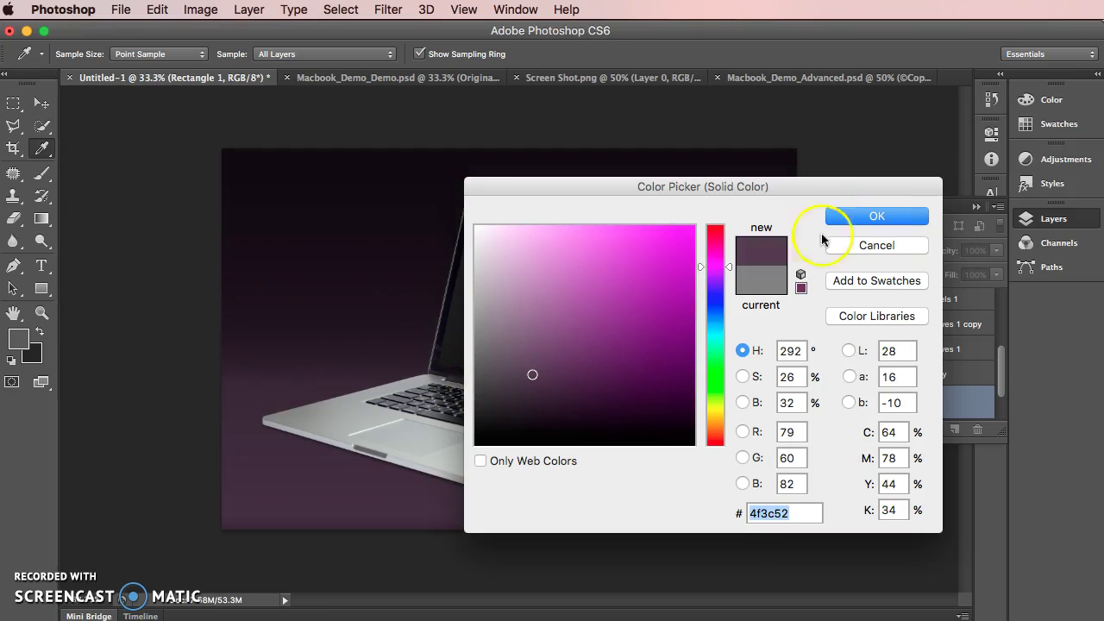
{"action": "left_click", "coordinate": [888, 216]}
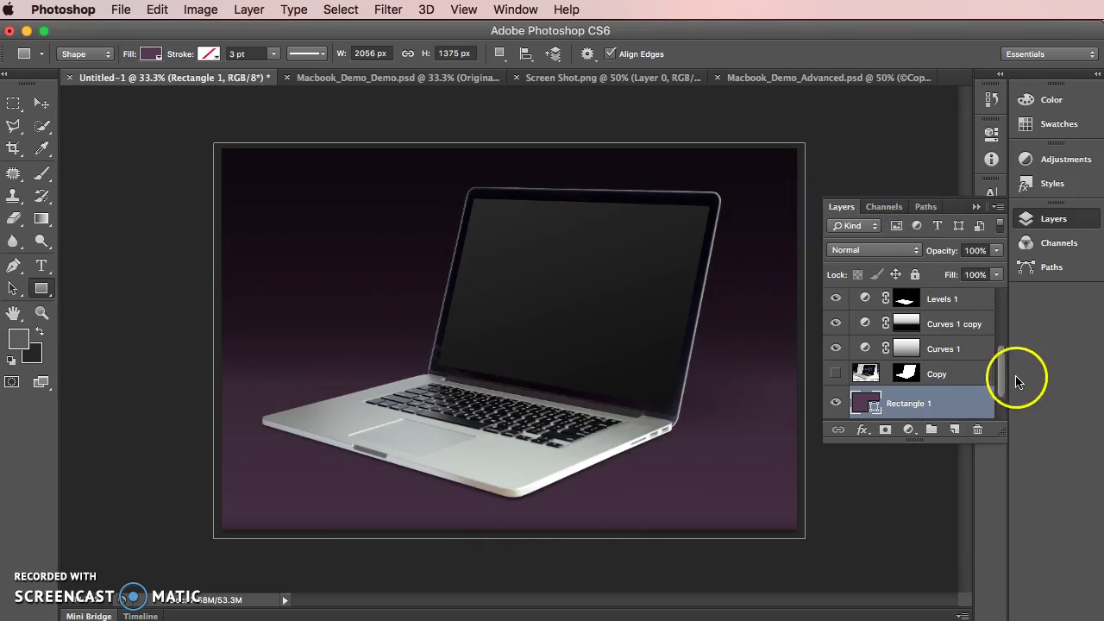
{"action": "left_click", "coordinate": [996, 250]}
{"action": "left_click_drag", "start_coordinate": [996, 250], "coordinate": [973, 272]}
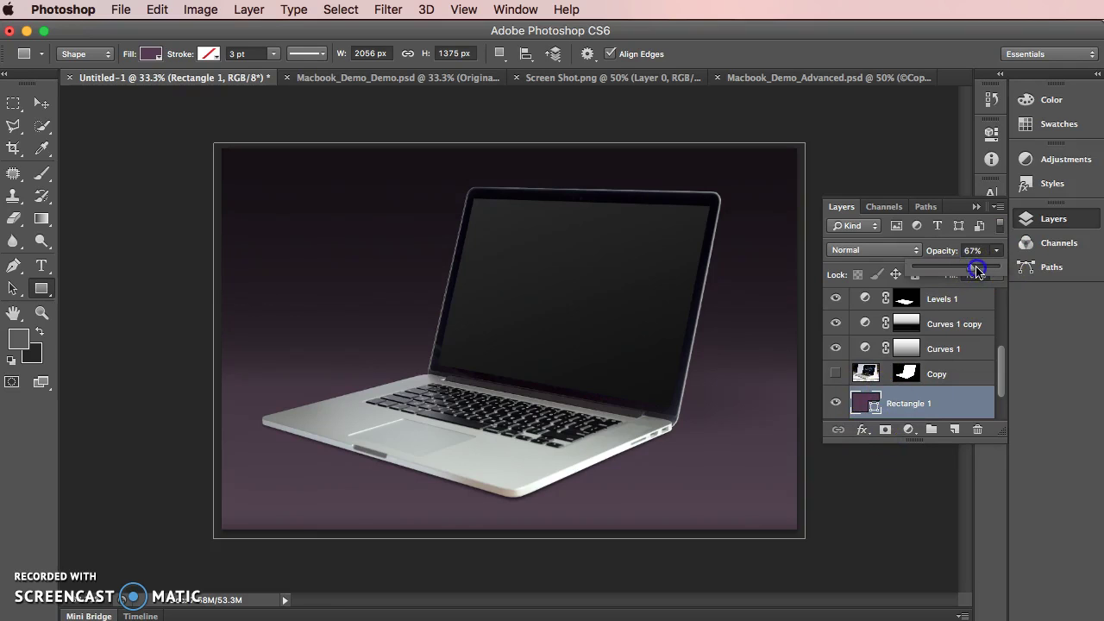
{"action": "left_click", "coordinate": [903, 255]}
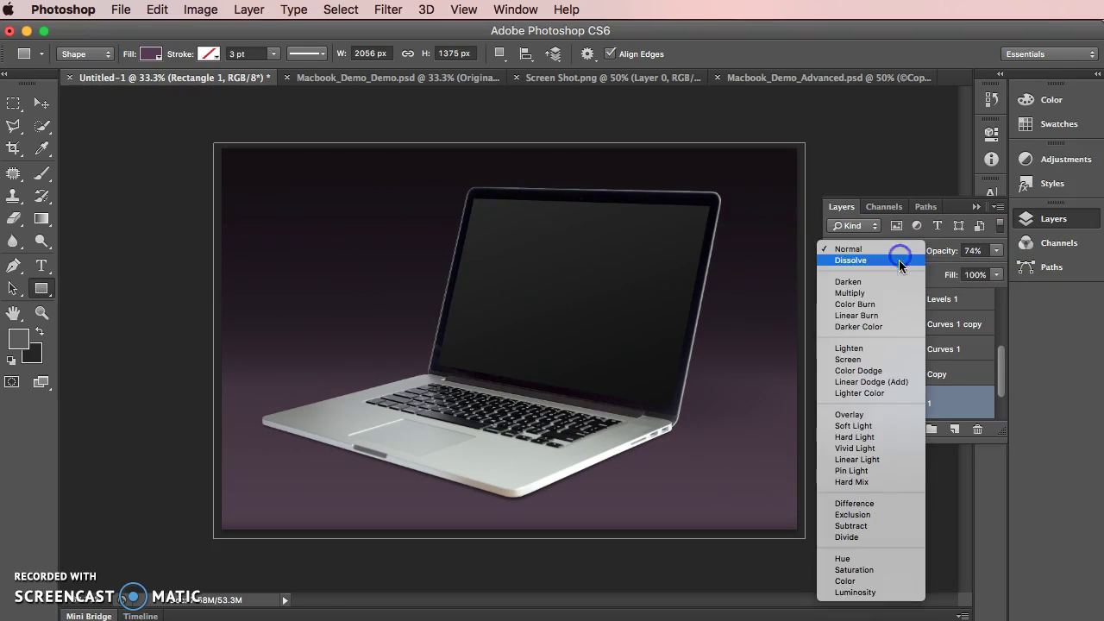
{"action": "left_click", "coordinate": [866, 584]}
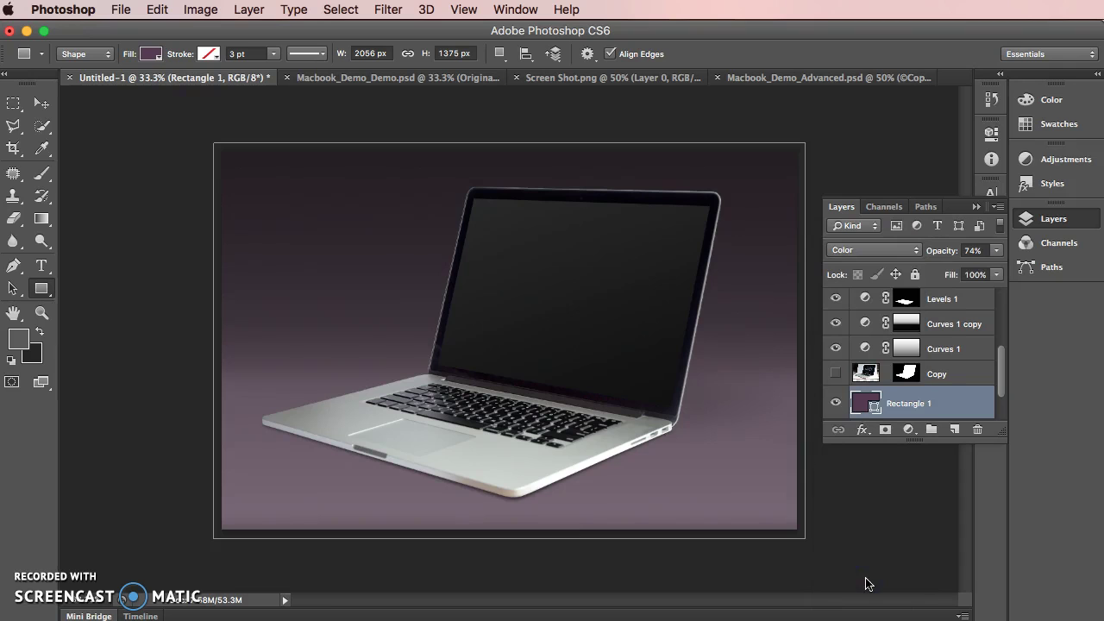
{"action": "left_click", "coordinate": [880, 250]}
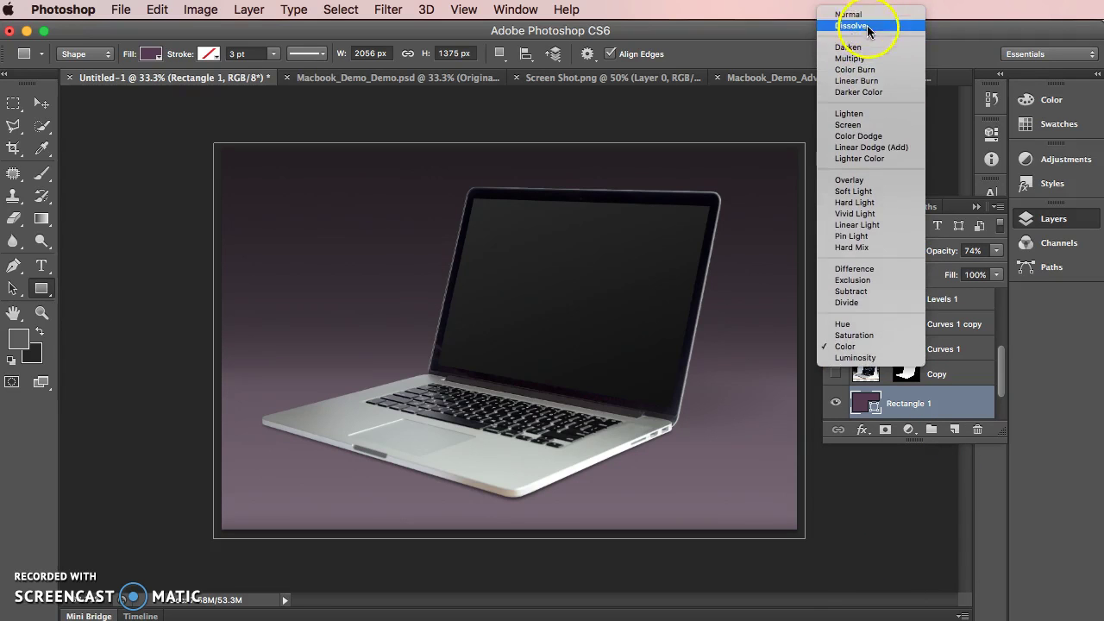
{"action": "left_click", "coordinate": [871, 19]}
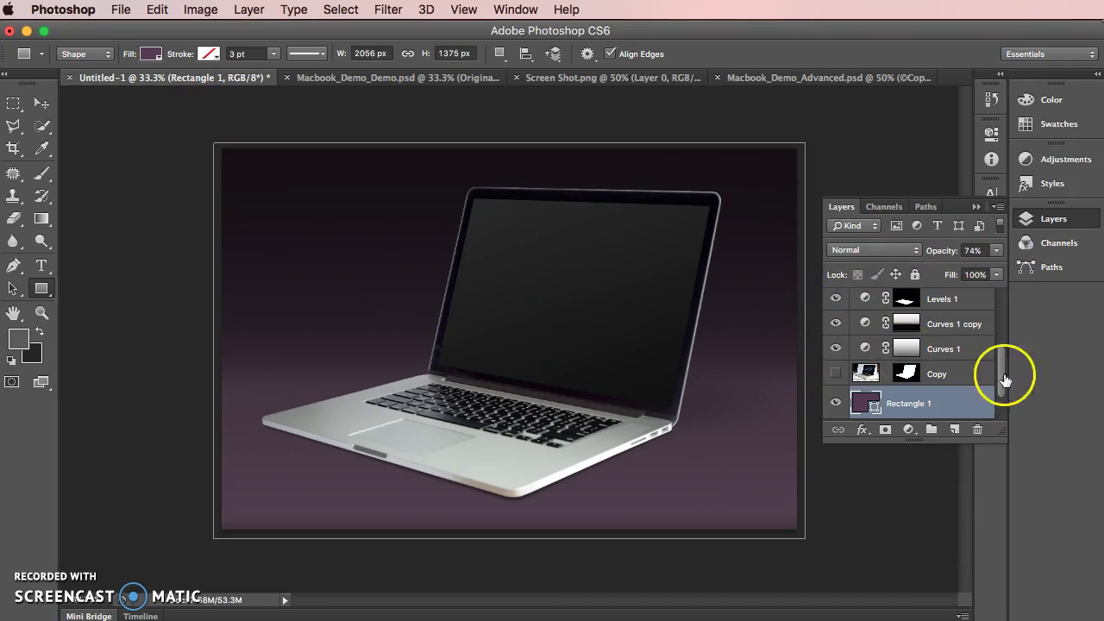
Toggle the Copy laptop, Curves 1 and Curves 1 copy layers to compare the shading.
{"action": "left_click", "coordinate": [836, 375]}
{"action": "left_click", "coordinate": [836, 375]}
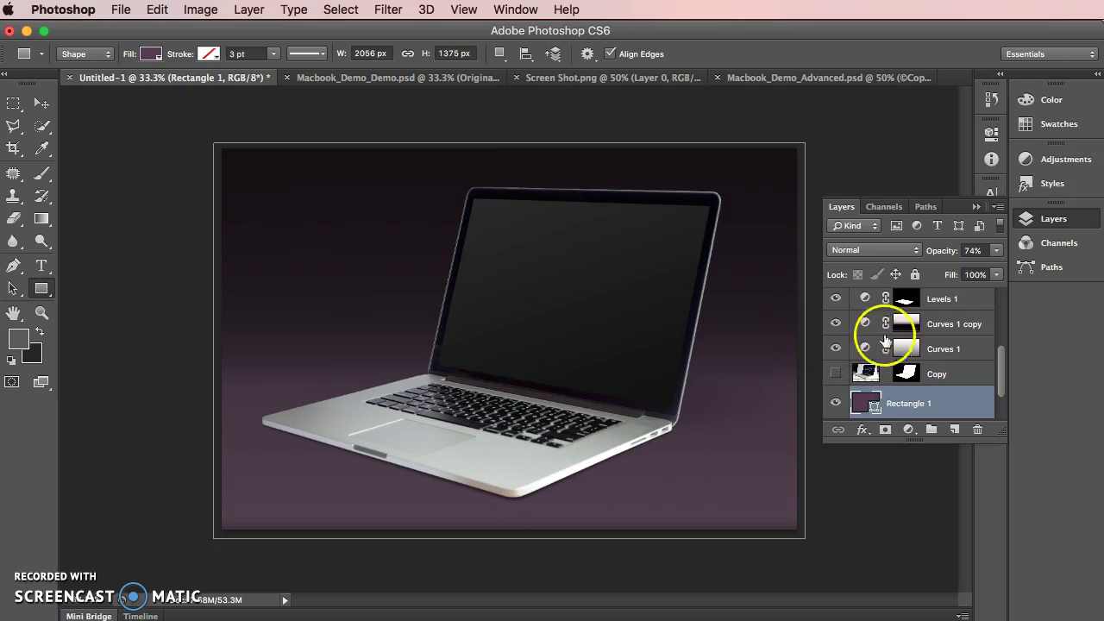
{"action": "scroll", "coordinate": [911, 349], "scroll_direction": "up", "scroll_amount": 2}
{"action": "left_click", "coordinate": [835, 393]}
{"action": "left_click", "coordinate": [835, 393]}
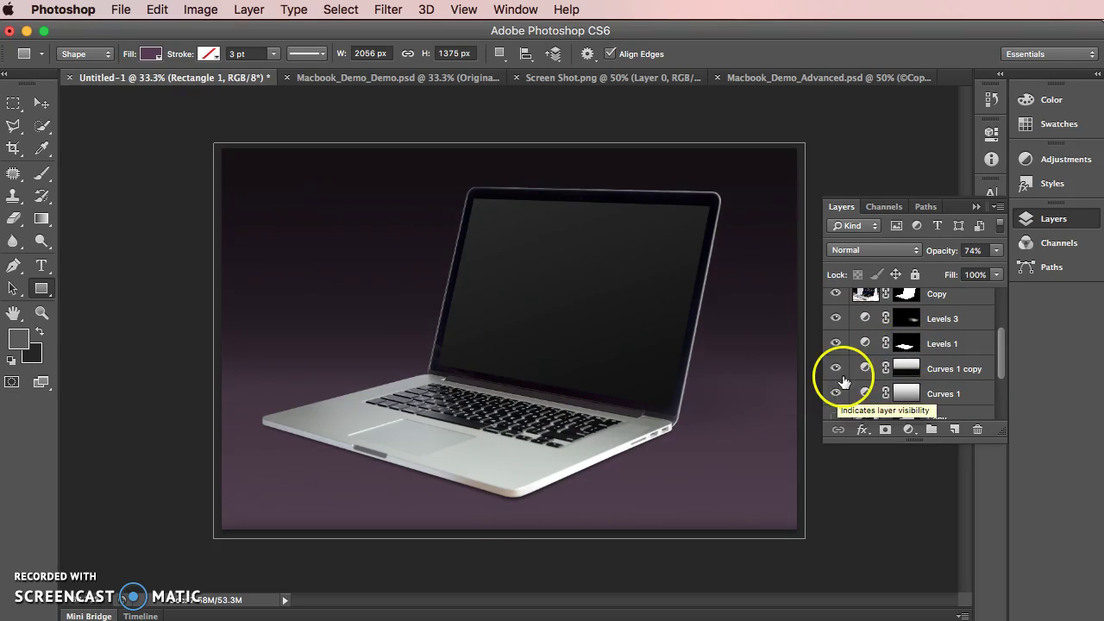
{"action": "left_click", "coordinate": [834, 369]}
{"action": "left_click", "coordinate": [835, 369]}
{"action": "left_click", "coordinate": [835, 369]}
{"action": "left_click", "coordinate": [834, 369]}
{"action": "left_click", "coordinate": [905, 368]}
{"action": "left_click", "coordinate": [999, 253]}
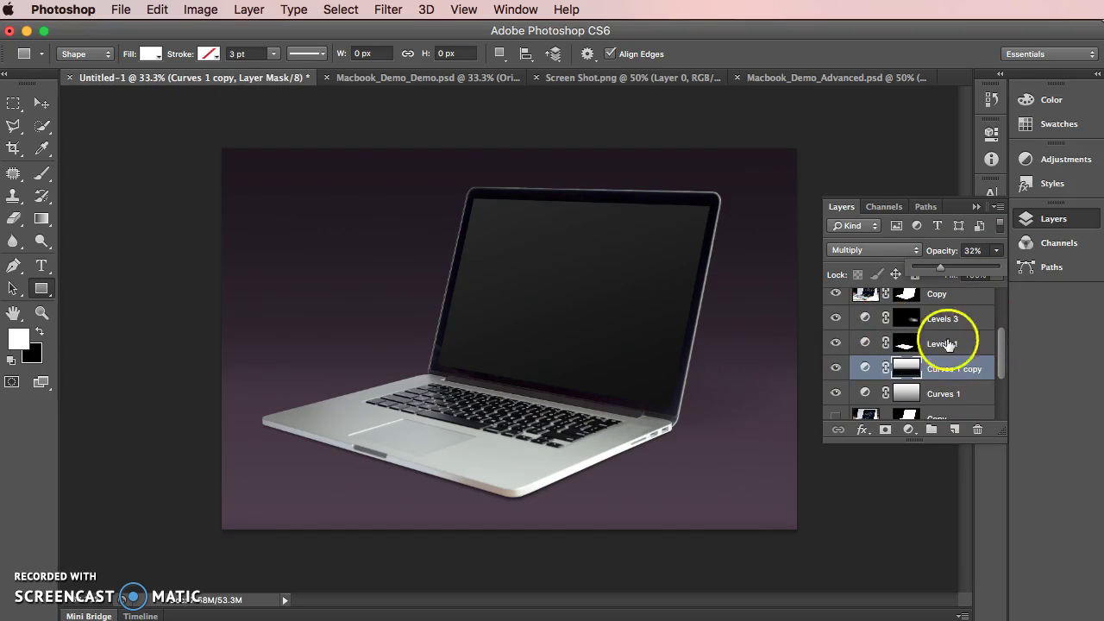
Check Levels 1's effect, then switch Levels 1 and Levels 3 to Luminosity blending.
{"action": "left_click", "coordinate": [860, 343]}
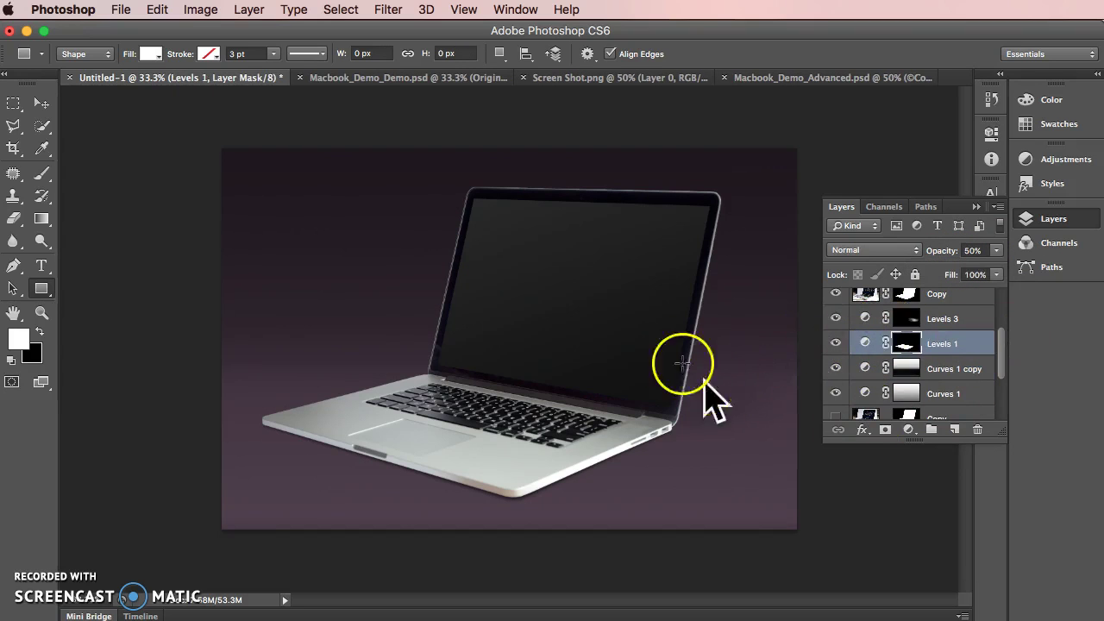
{"action": "left_click", "coordinate": [836, 343]}
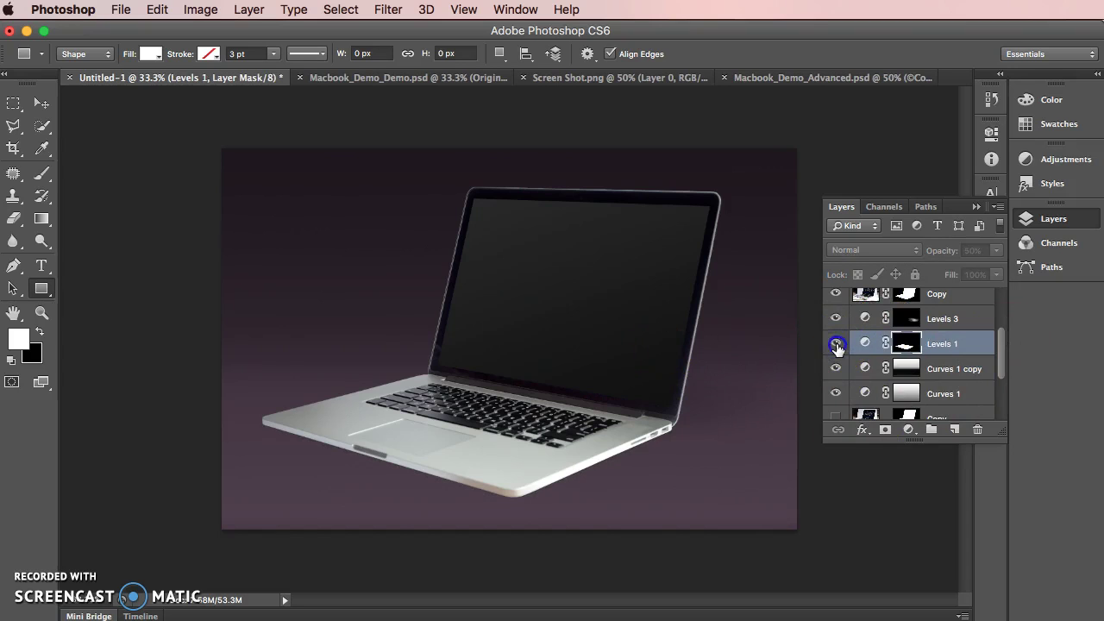
{"action": "left_click", "coordinate": [835, 343]}
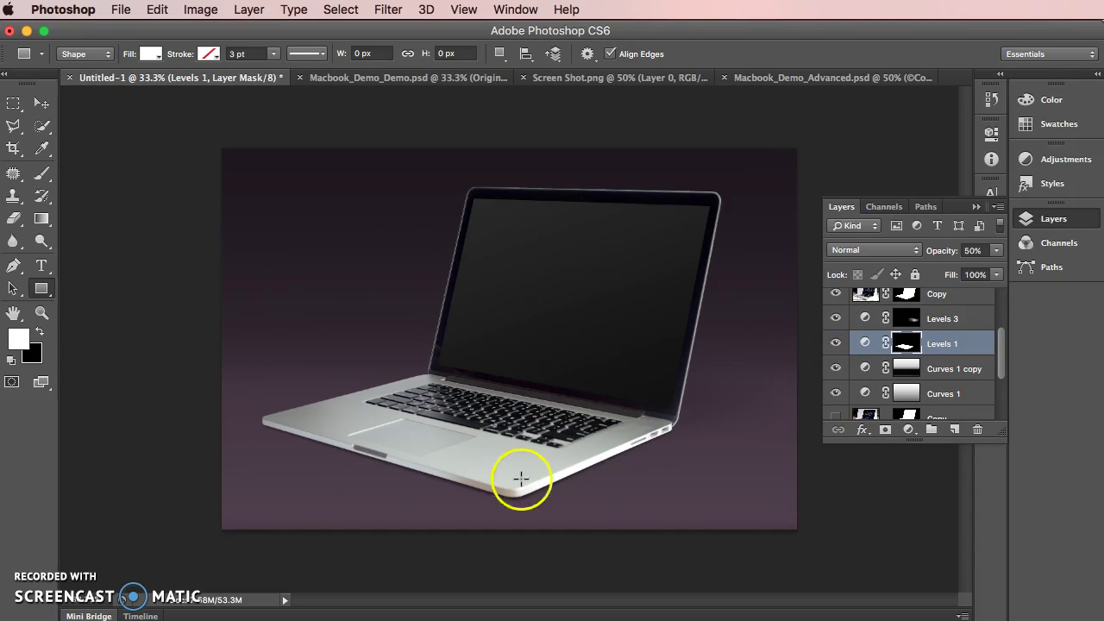
{"action": "left_click", "coordinate": [868, 340]}
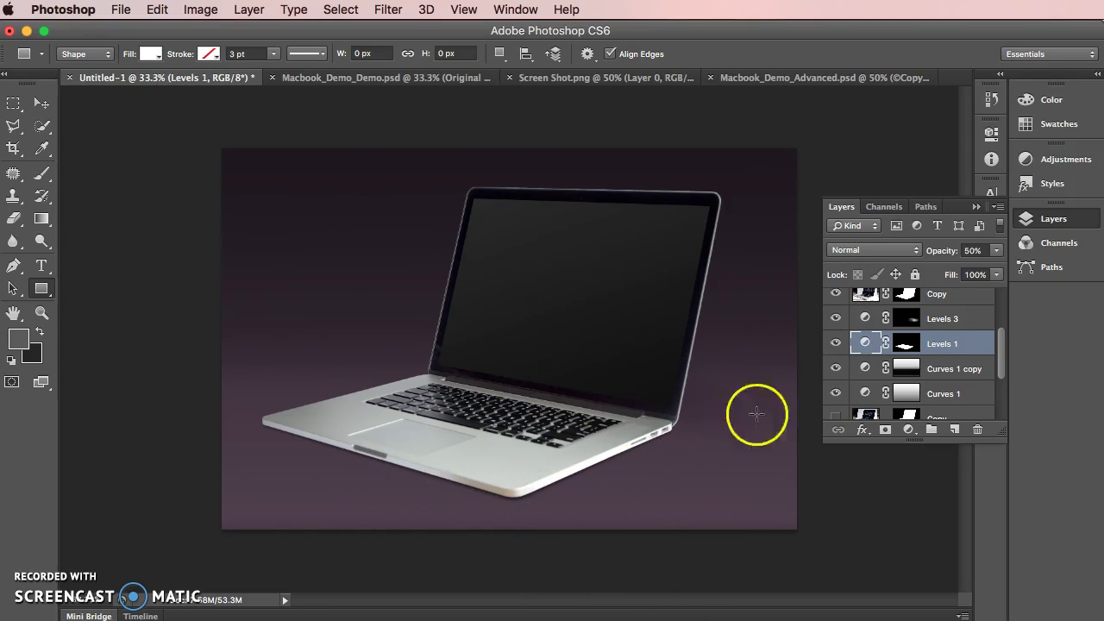
{"action": "left_click", "coordinate": [895, 251]}
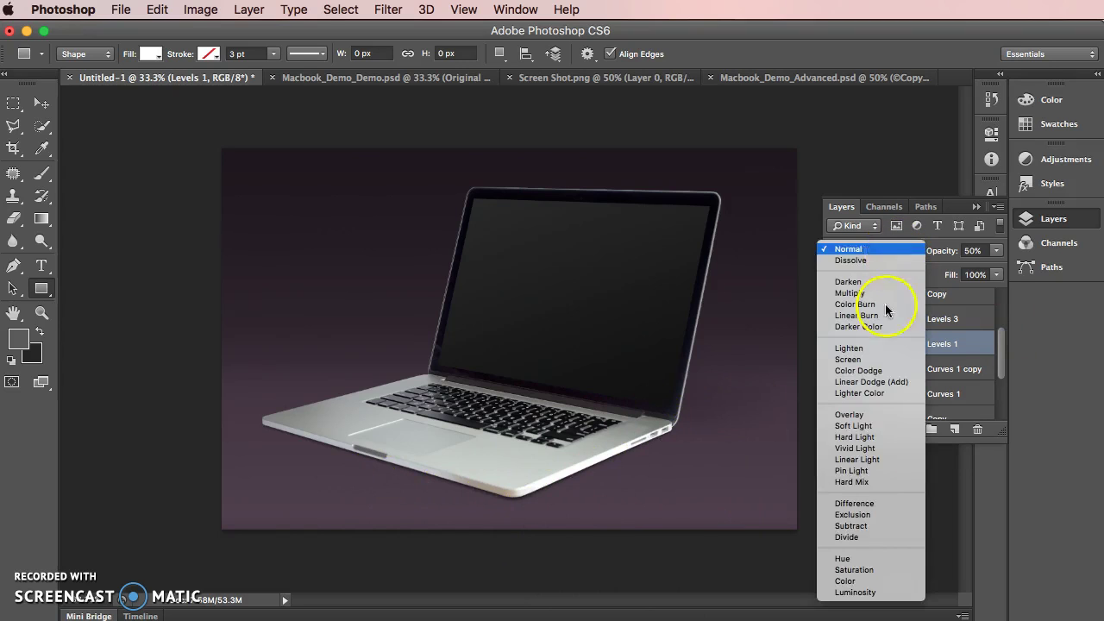
{"action": "left_click", "coordinate": [869, 595]}
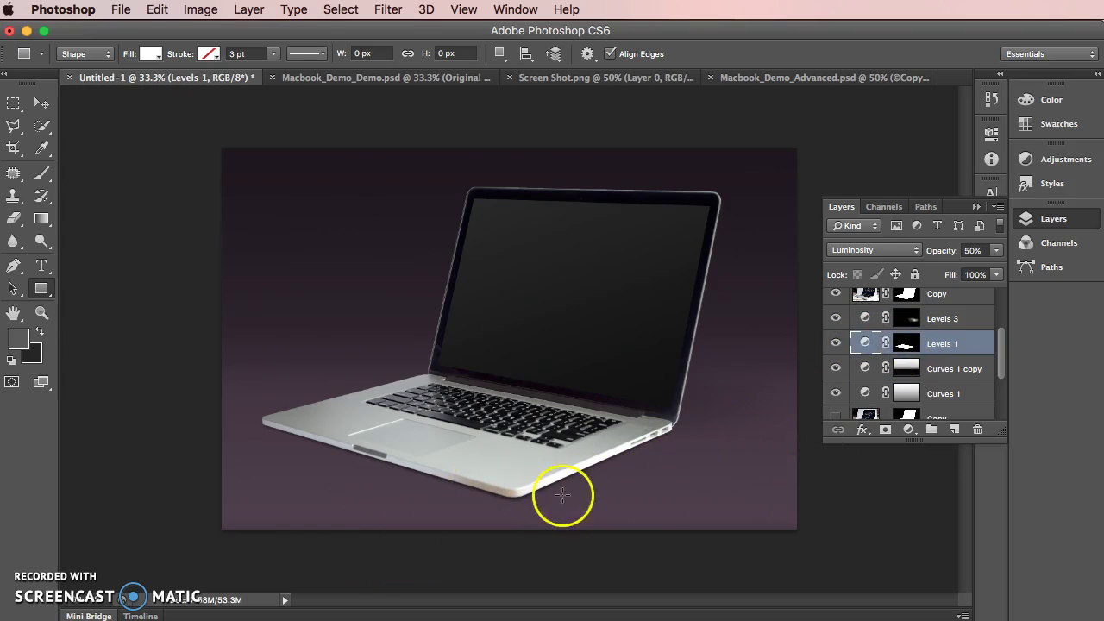
{"action": "left_click", "coordinate": [907, 250]}
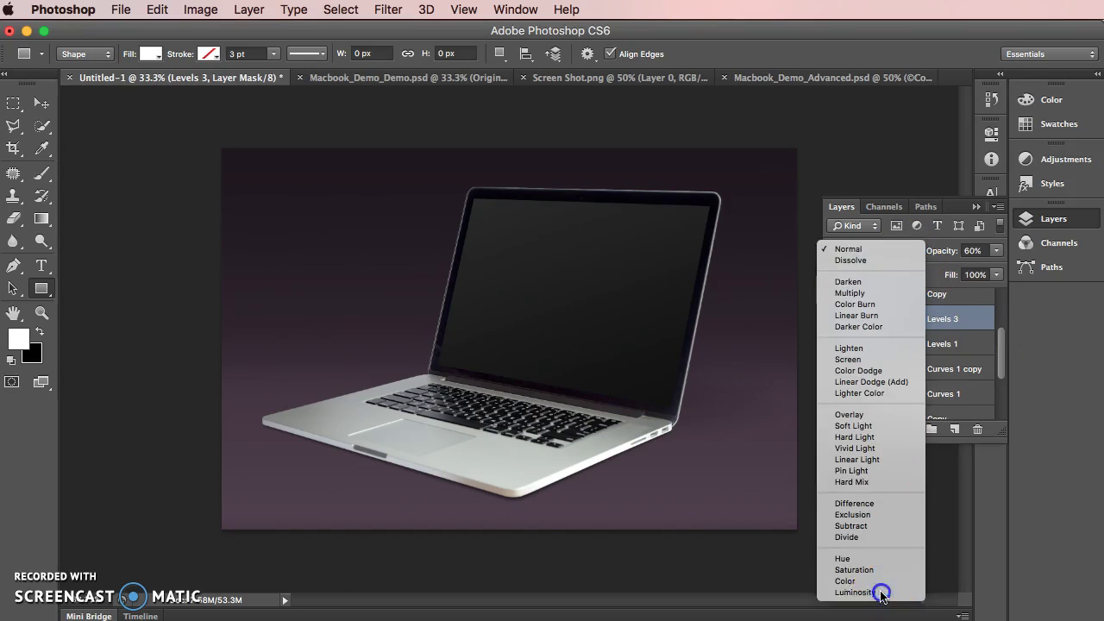
{"action": "left_click", "coordinate": [854, 591]}
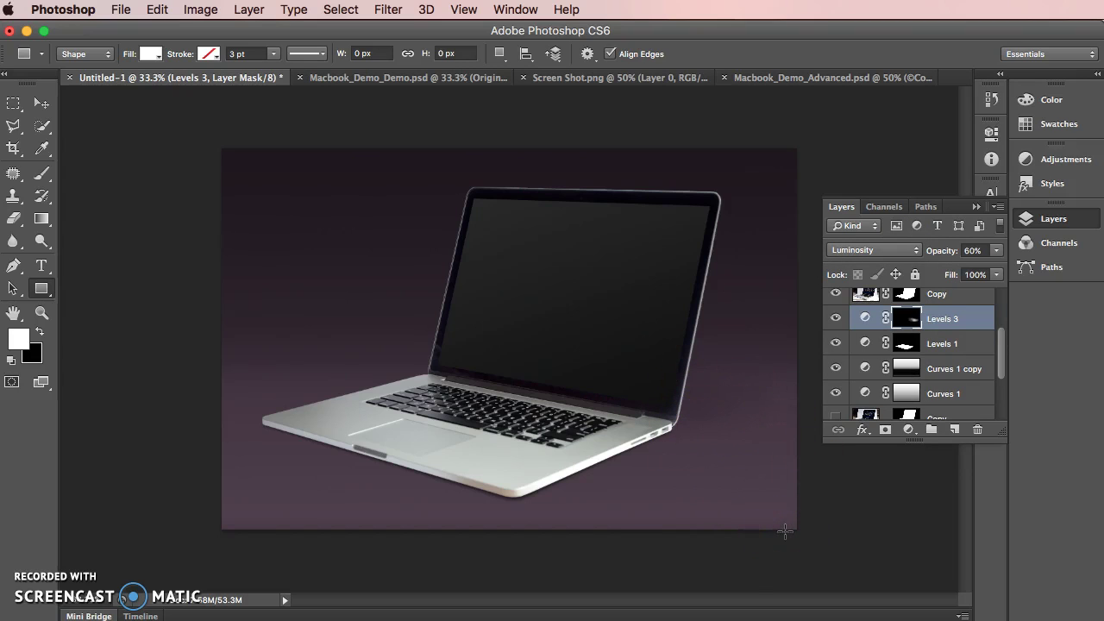
Toggle the Copy laptop and Levels 2 layers on and off to compare the laptop.
{"action": "left_click_drag", "start_coordinate": [872, 347], "coordinate": [854, 305]}
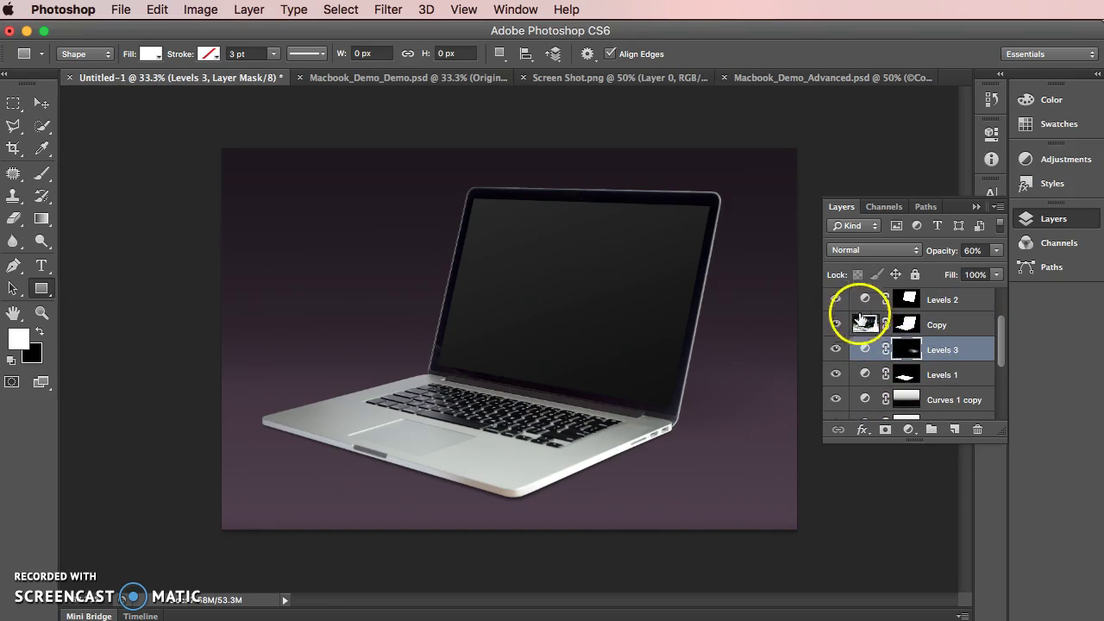
{"action": "left_click", "coordinate": [835, 324]}
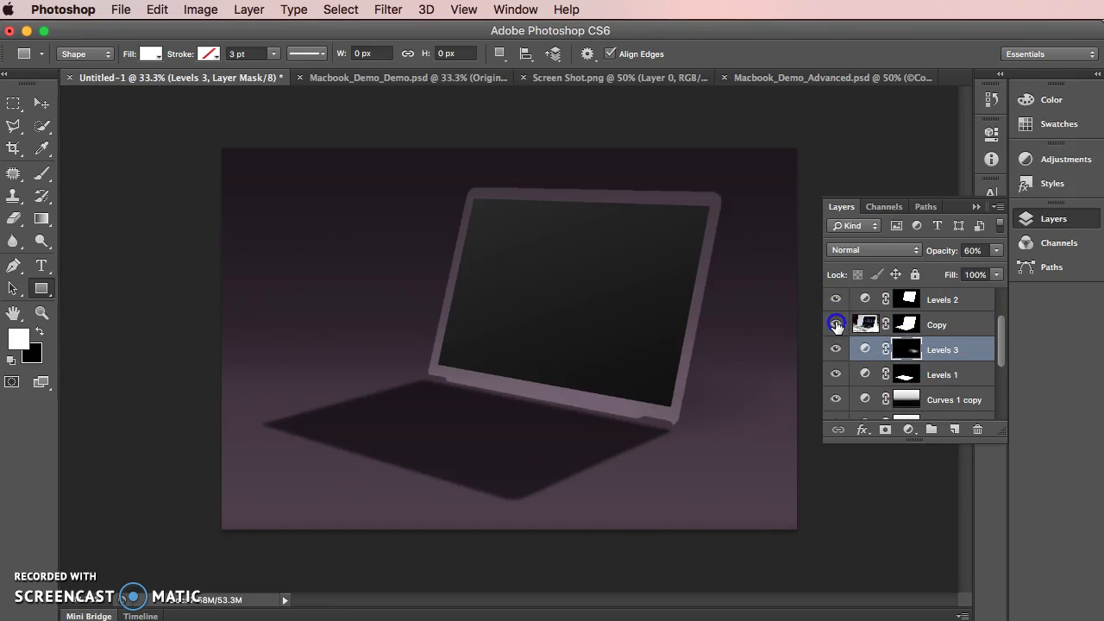
{"action": "left_click", "coordinate": [836, 325]}
{"action": "left_click", "coordinate": [835, 324]}
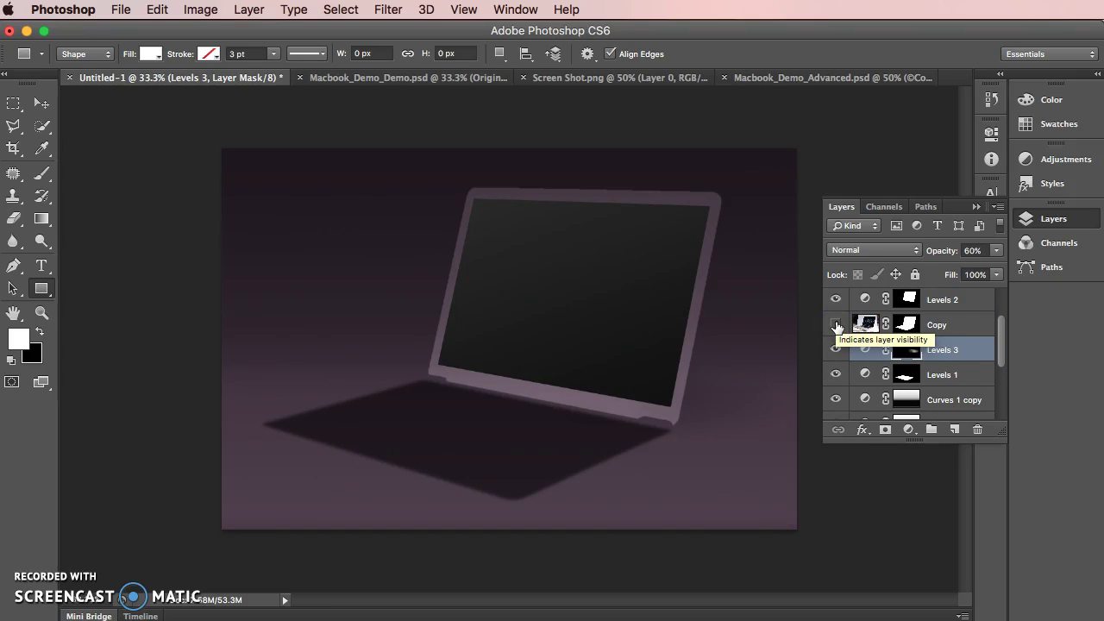
{"action": "left_click", "coordinate": [835, 324]}
{"action": "scroll", "coordinate": [879, 358], "scroll_direction": "up", "scroll_amount": 2}
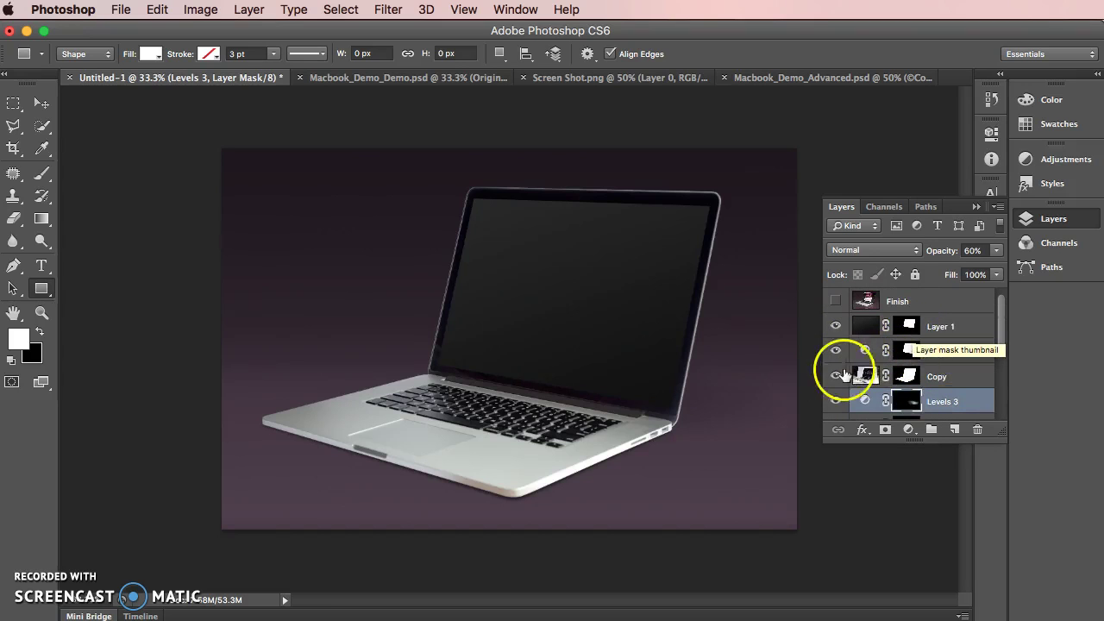
{"action": "left_click", "coordinate": [835, 350]}
{"action": "left_click", "coordinate": [835, 351]}
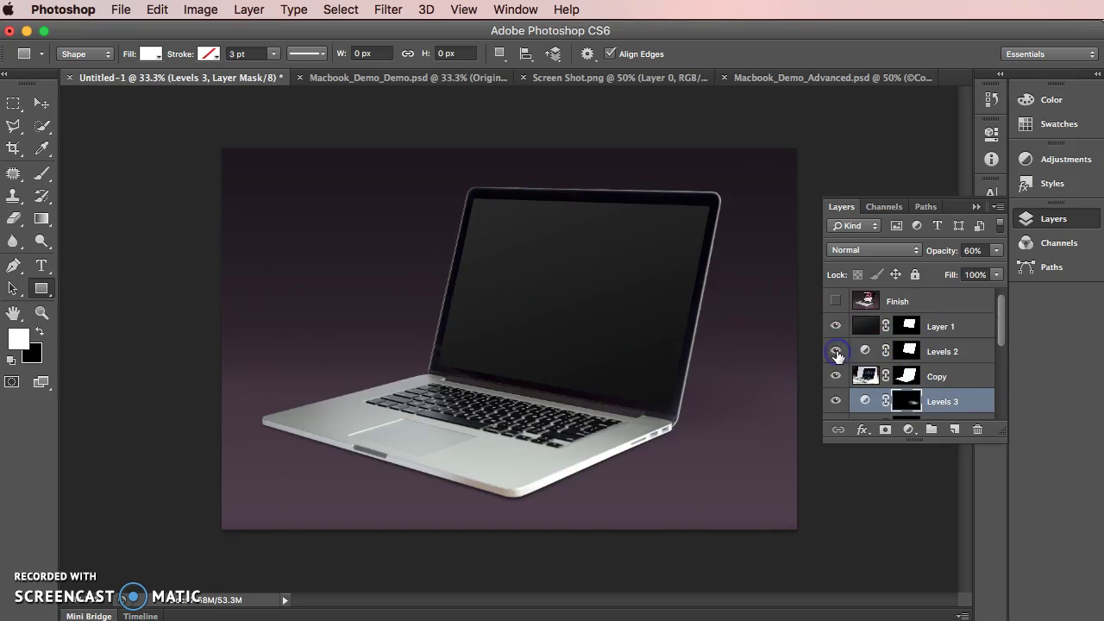
Lower Levels 2 opacity from 100% to about 58%, then show the black screen fill layer.
{"action": "left_click", "coordinate": [853, 352]}
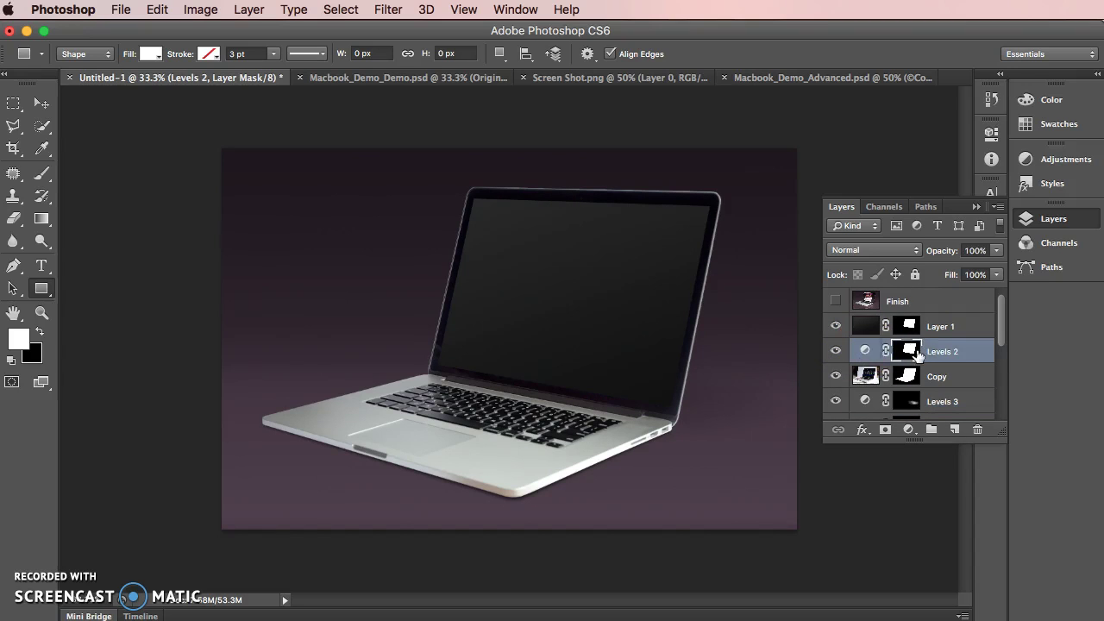
{"action": "left_click", "coordinate": [997, 251]}
{"action": "left_click", "coordinate": [973, 273]}
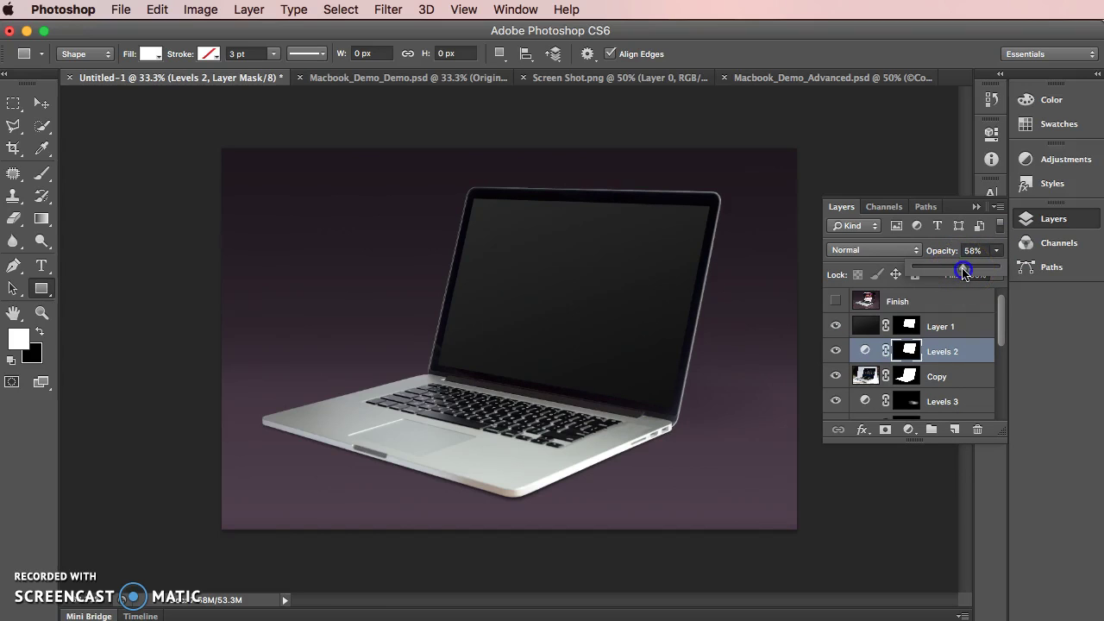
{"action": "left_click", "coordinate": [869, 324]}
{"action": "left_click", "coordinate": [835, 327]}
{"action": "left_click", "coordinate": [836, 326]}
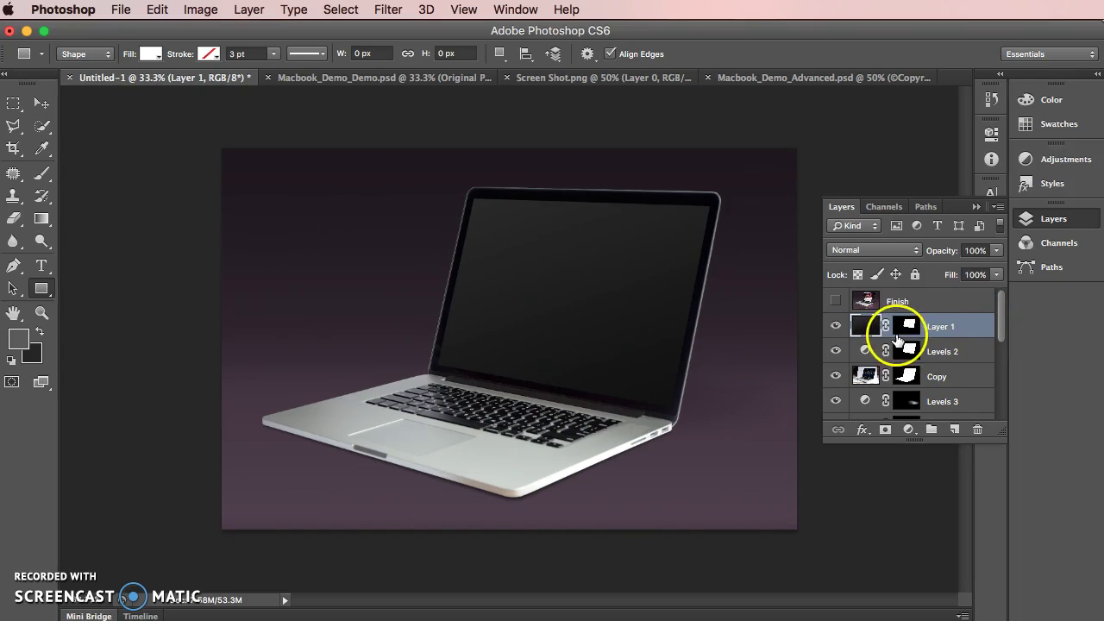
{"action": "left_click", "coordinate": [838, 301]}
{"action": "left_click", "coordinate": [839, 301]}
{"action": "left_click", "coordinate": [838, 300]}
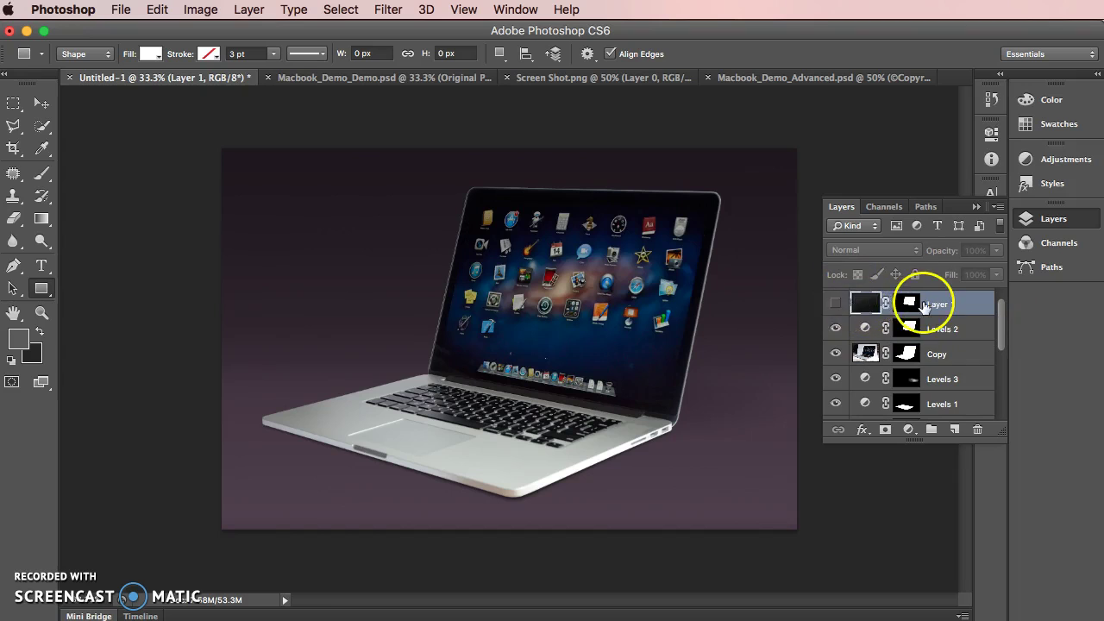
{"action": "scroll", "coordinate": [914, 297], "scroll_direction": "up", "scroll_amount": 1}
{"action": "left_click", "coordinate": [834, 302]}
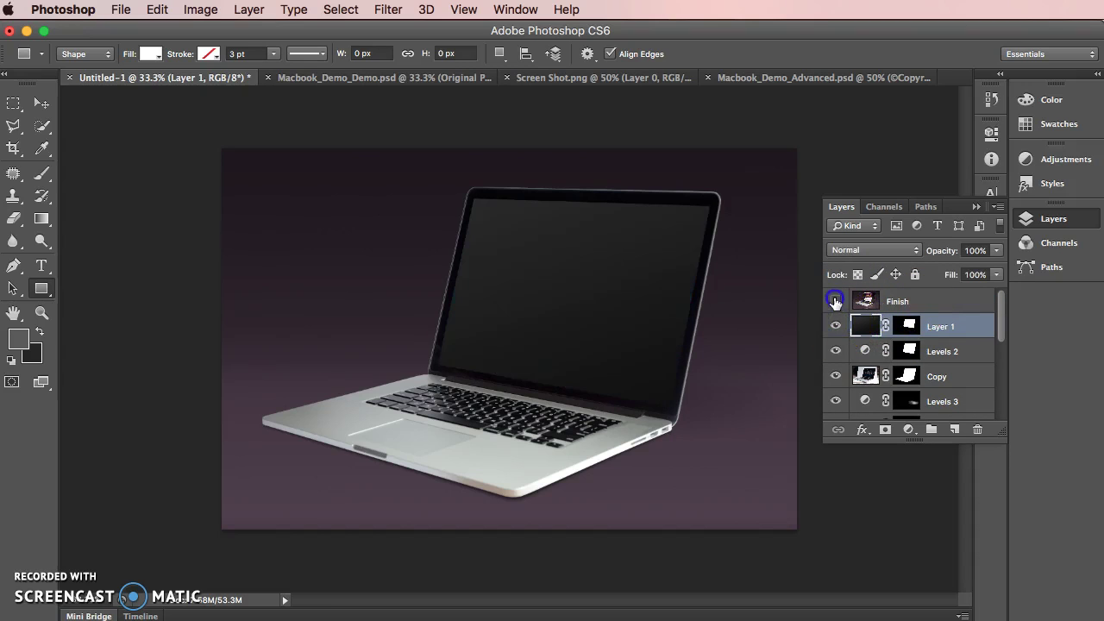
{"action": "left_click", "coordinate": [835, 301]}
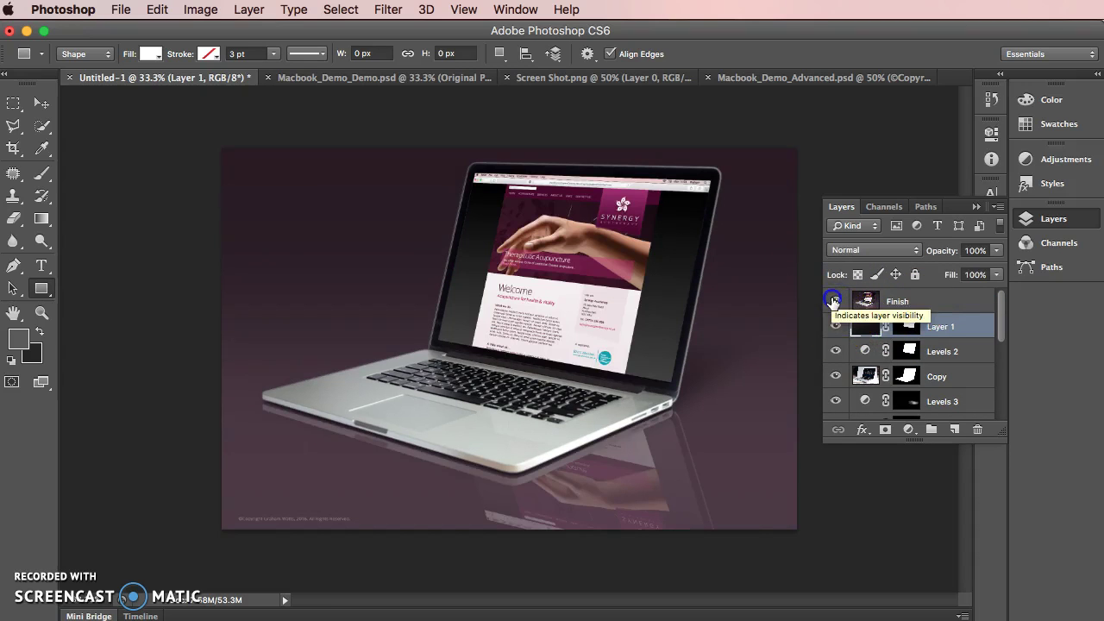
{"action": "left_click", "coordinate": [835, 301]}
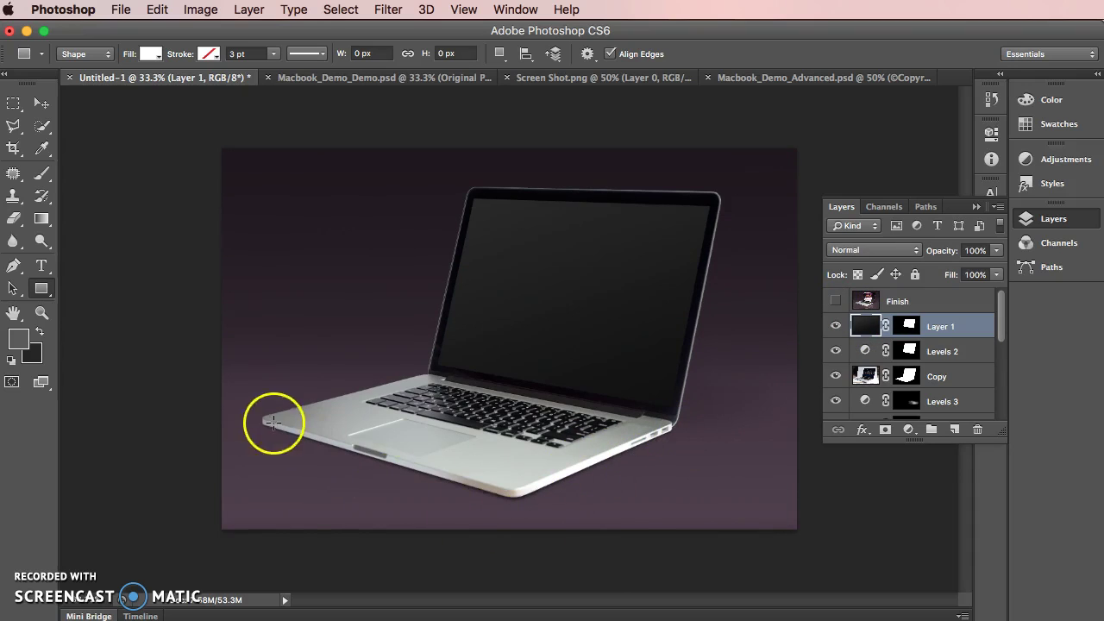